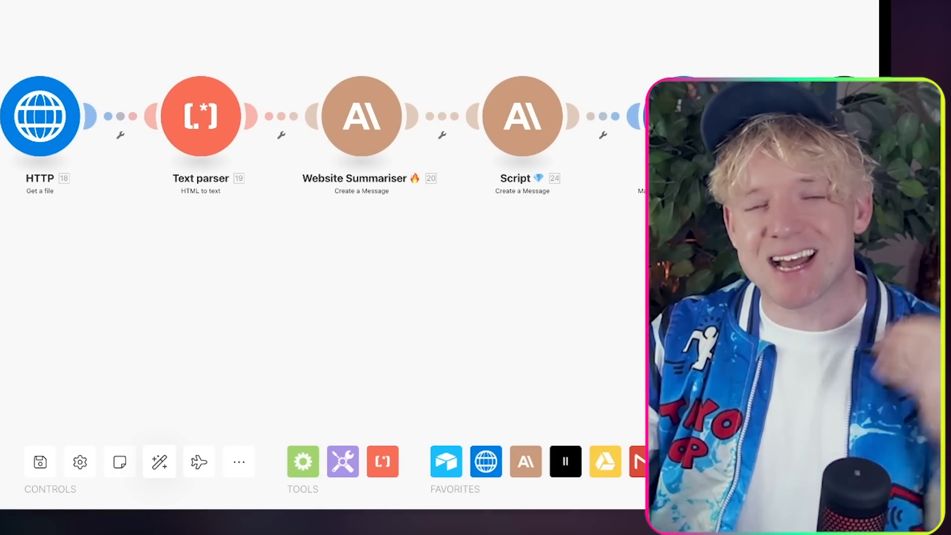
# Step: Play the earlier cold outreach video render in the Creatomate API log, then pause it
pyautogui.moveTo(322, 297); pyautogui.dragTo(300, 293)
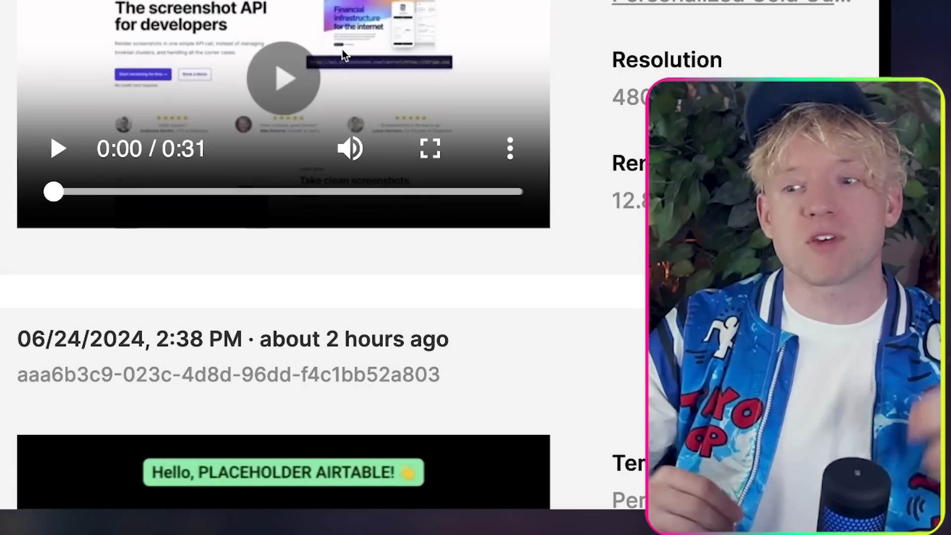
pyautogui.hscroll(1, 320, 82)
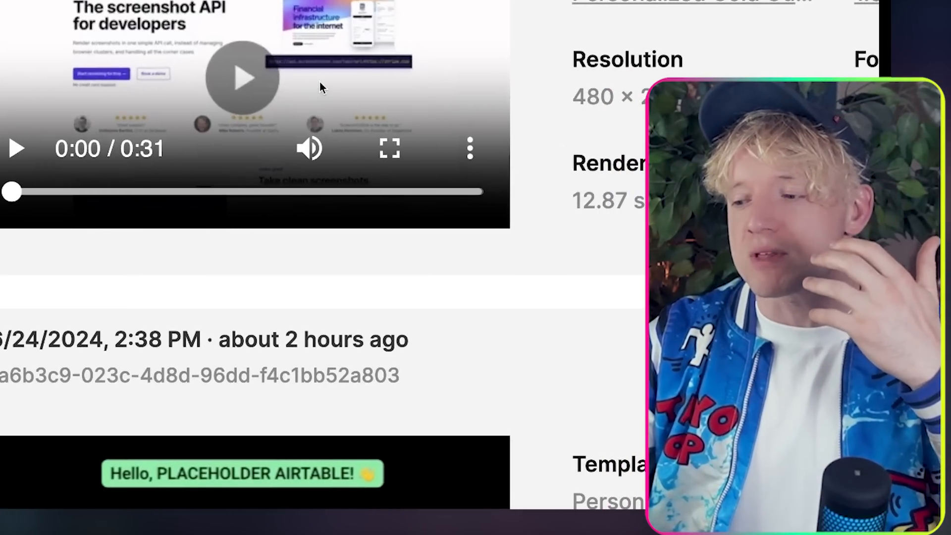
pyautogui.click(268, 81)
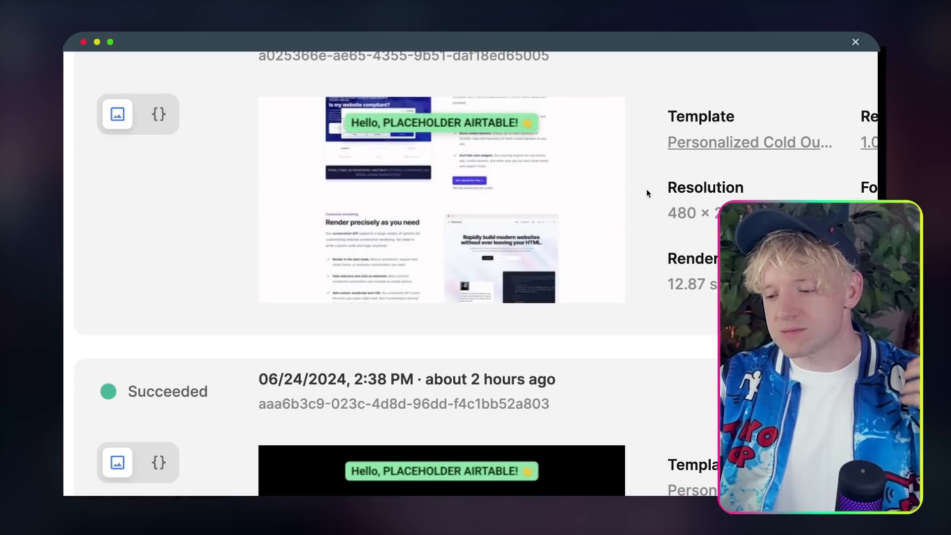
pyautogui.click(470, 179)
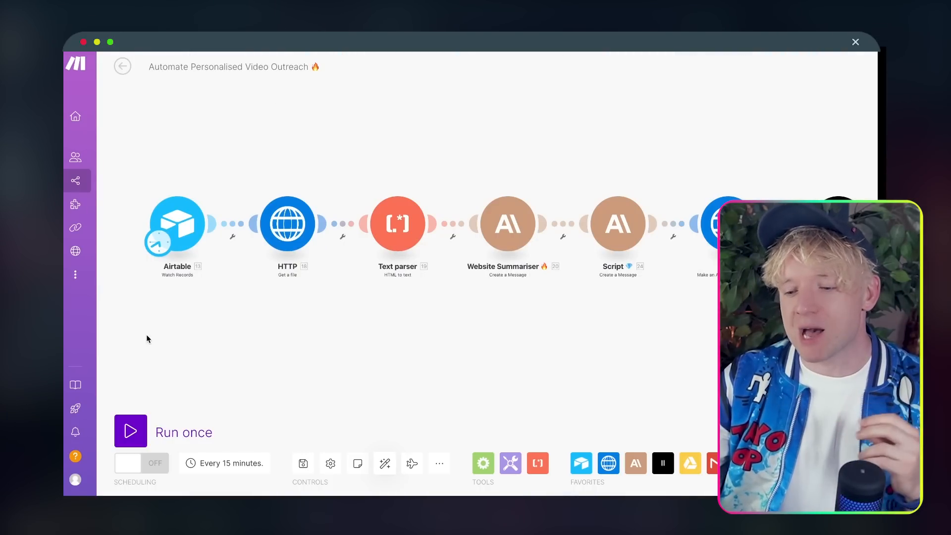
# Step: Run the scenario once, follow it through Script to Drive, and view the Website Summariser's output
pyautogui.click(130, 430)
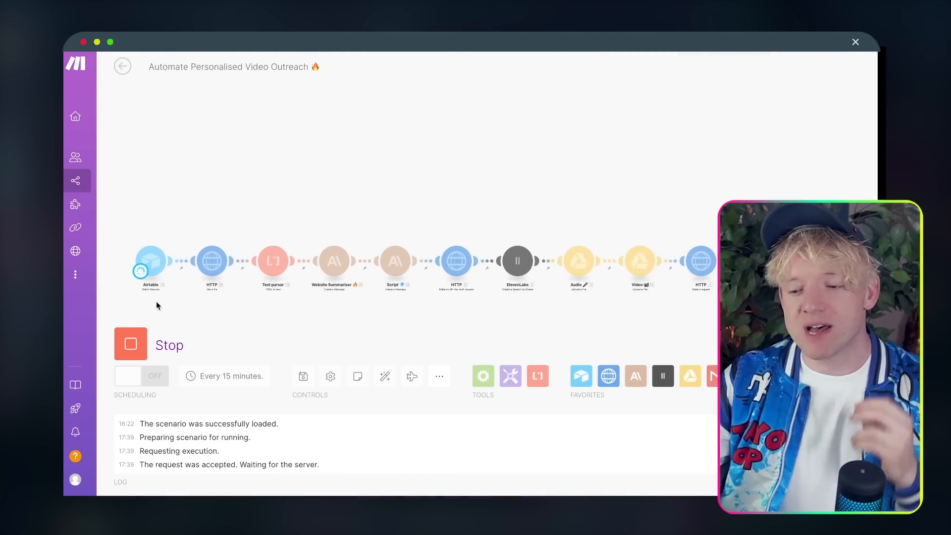
pyautogui.scroll(5, 156, 302)
pyautogui.moveTo(156, 301); pyautogui.dragTo(272, 294)
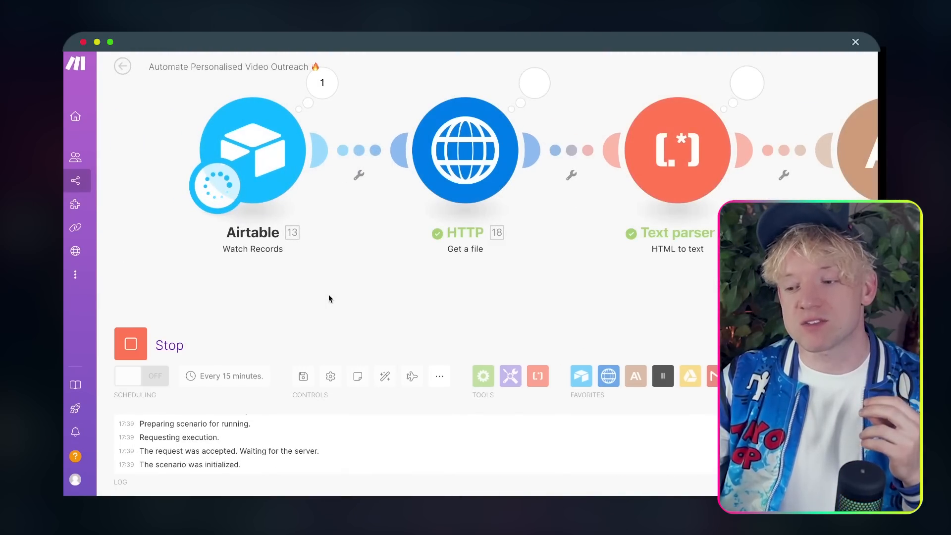
pyautogui.scroll(-2, 347, 301)
pyautogui.moveTo(365, 303); pyautogui.dragTo(255, 295)
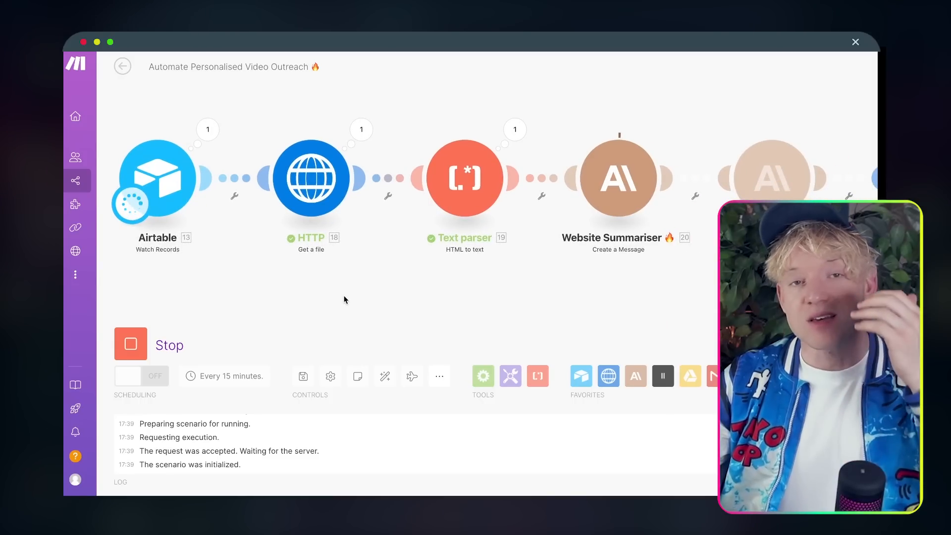
pyautogui.moveTo(345, 297); pyautogui.dragTo(218, 286)
pyautogui.moveTo(371, 277); pyautogui.dragTo(233, 269)
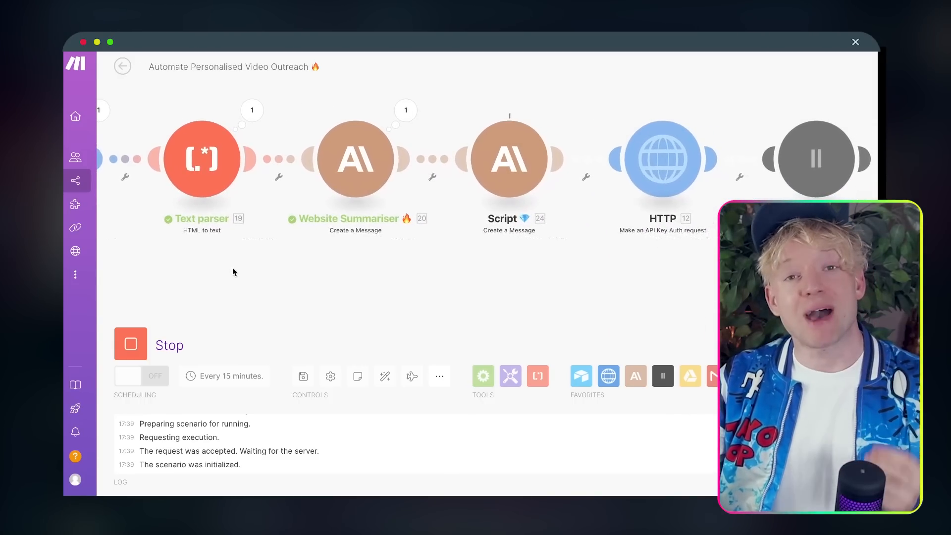
pyautogui.scroll(-1, 364, 274)
pyautogui.moveTo(364, 275); pyautogui.dragTo(252, 273)
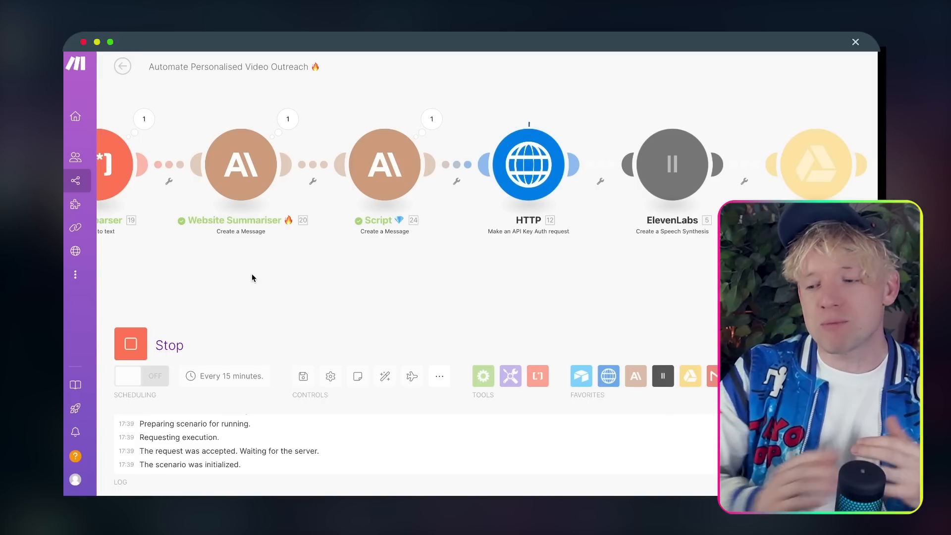
pyautogui.click(288, 121)
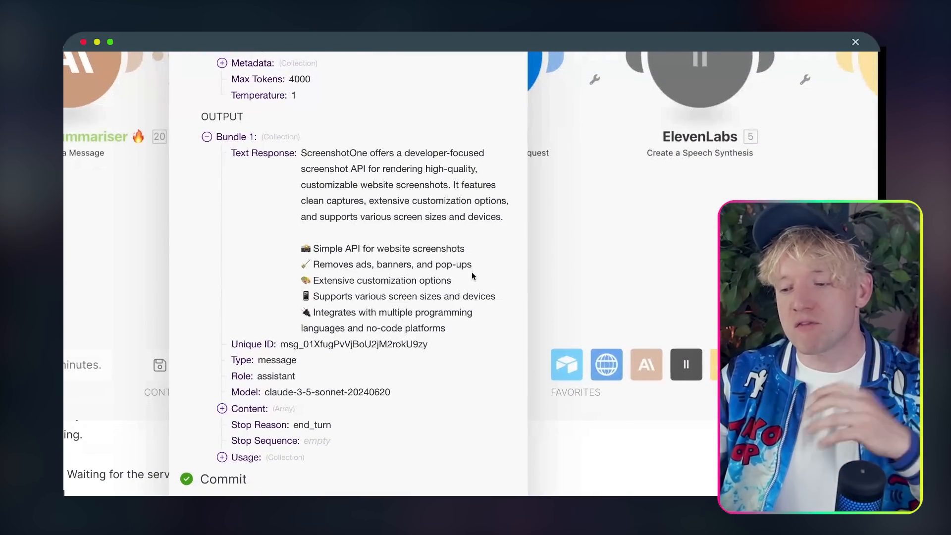
pyautogui.moveTo(369, 169); pyautogui.dragTo(440, 181)
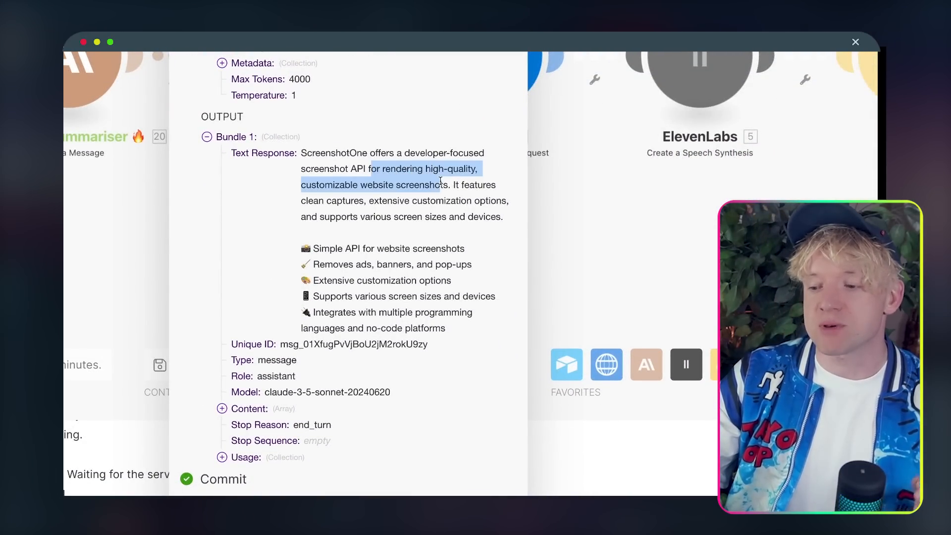
pyautogui.click(426, 244)
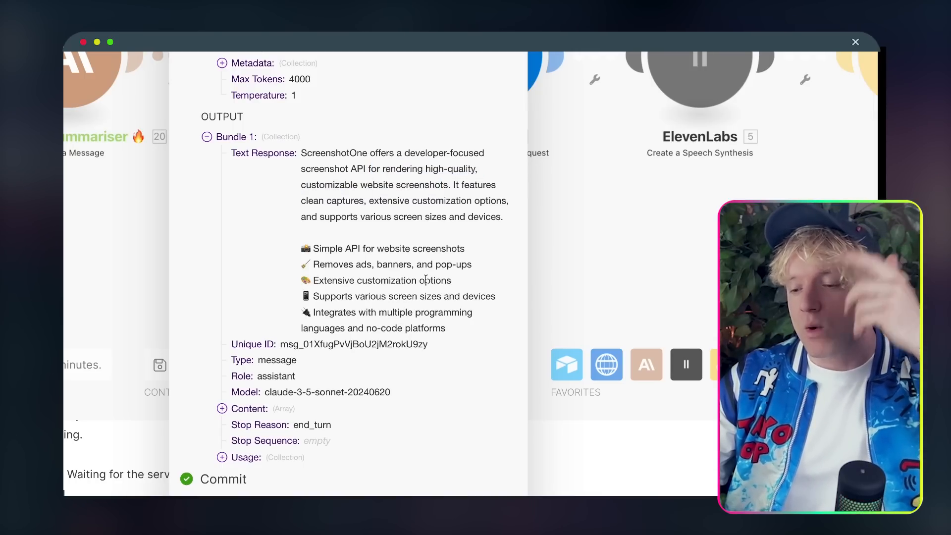
pyautogui.click(578, 269)
pyautogui.scroll(-3, 546, 268)
pyautogui.moveTo(546, 268); pyautogui.dragTo(317, 274)
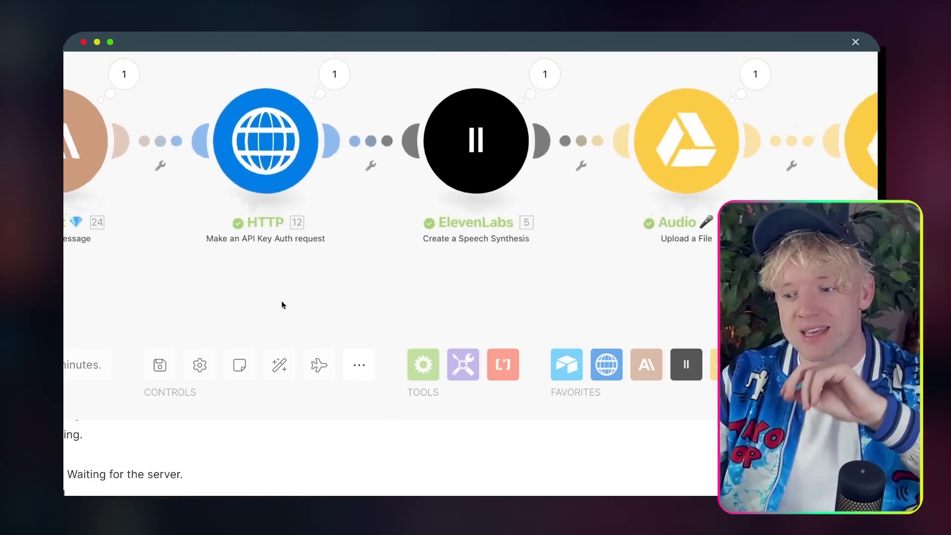
pyautogui.moveTo(281, 304); pyautogui.dragTo(272, 311)
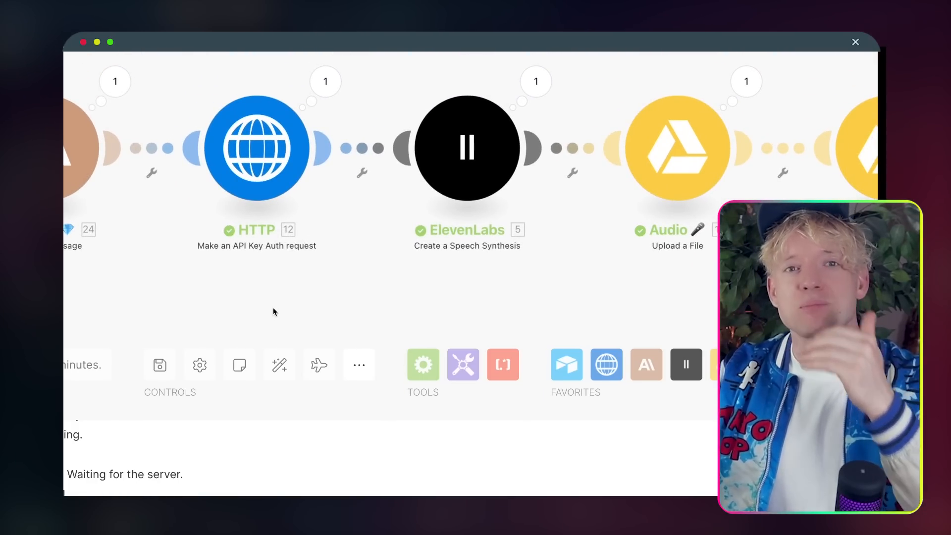
pyautogui.moveTo(310, 312); pyautogui.dragTo(273, 312)
pyautogui.scroll(-5, 273, 311)
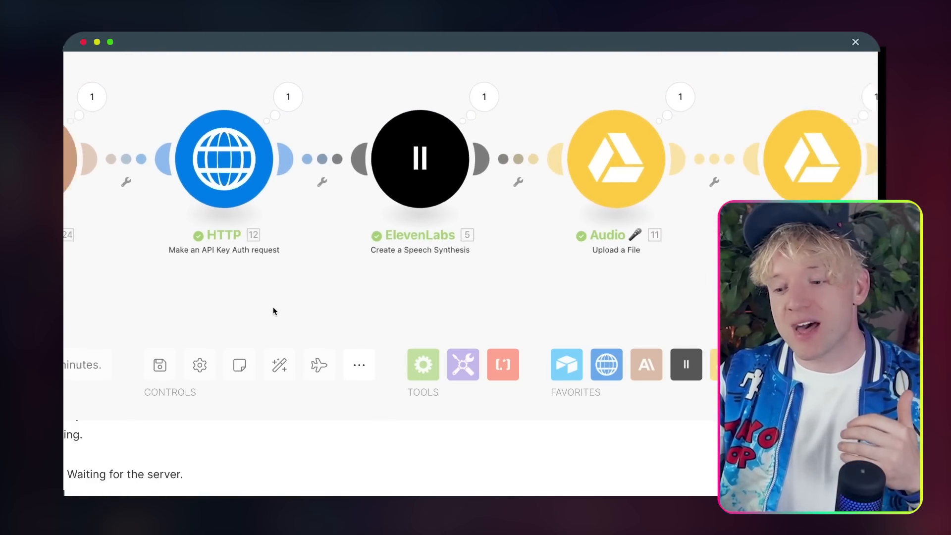
pyautogui.scroll(4, 272, 311)
pyautogui.moveTo(360, 306); pyautogui.dragTo(501, 274)
pyautogui.moveTo(426, 103); pyautogui.dragTo(416, 101)
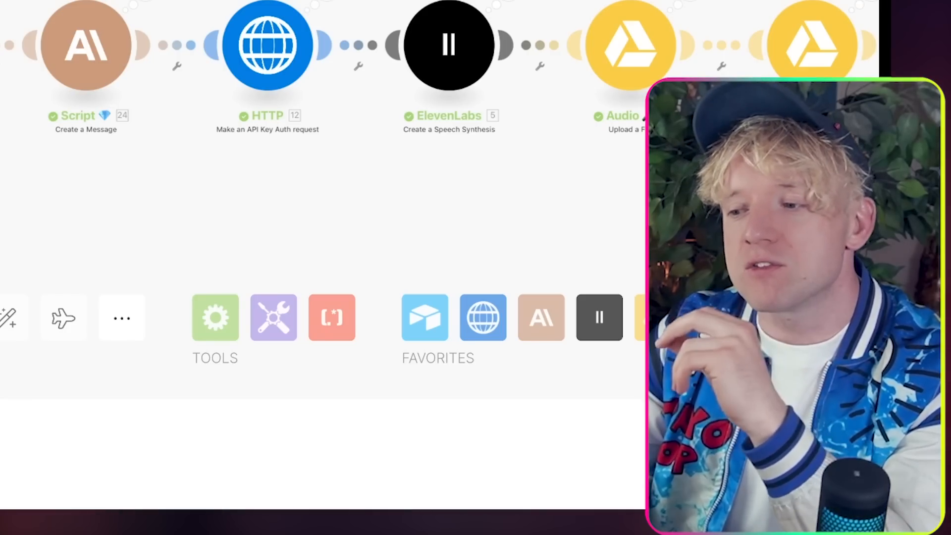
pyautogui.click(144, 5)
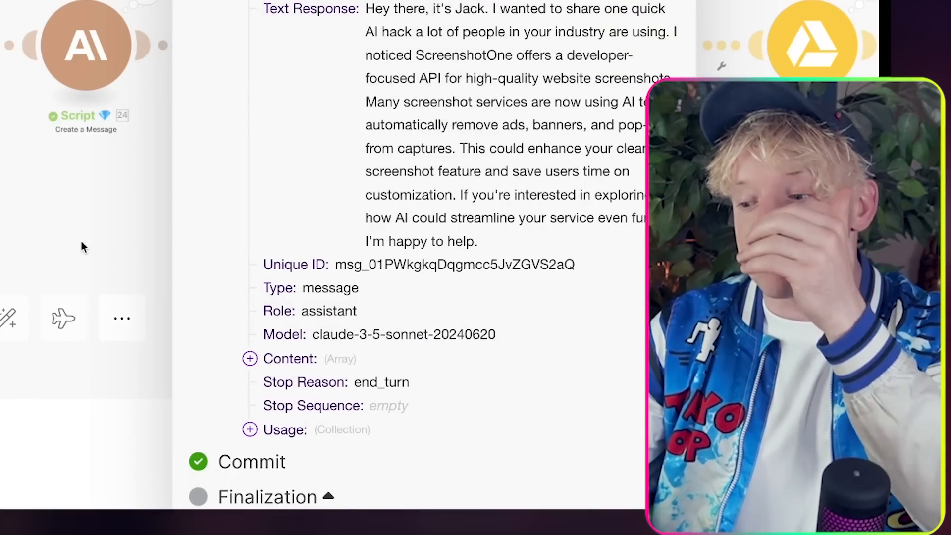
pyautogui.click(70, 239)
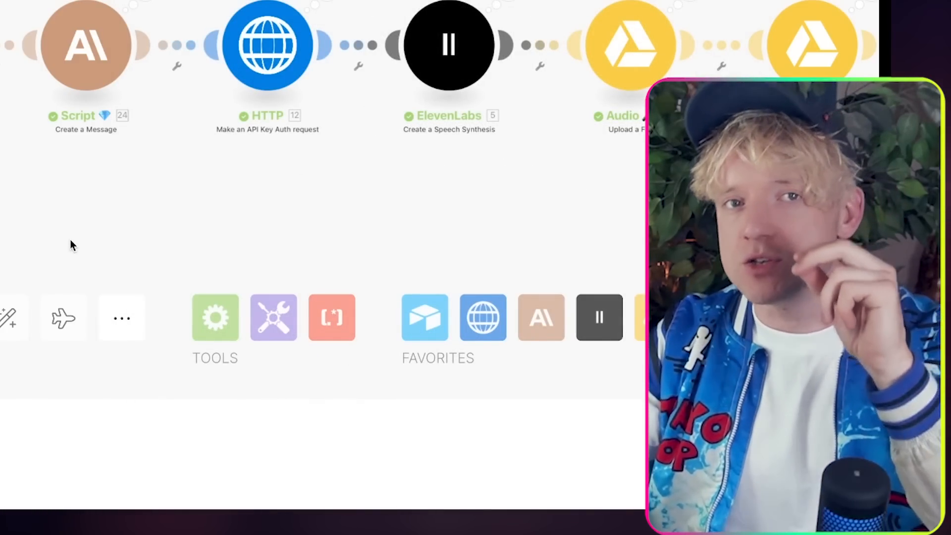
pyautogui.hscroll(2, 87, 244)
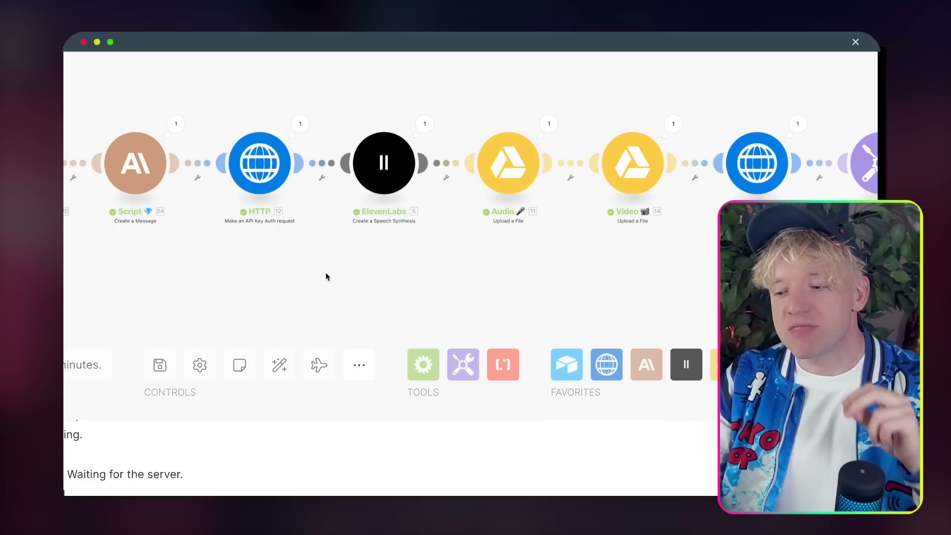
pyautogui.moveTo(374, 281); pyautogui.dragTo(340, 280)
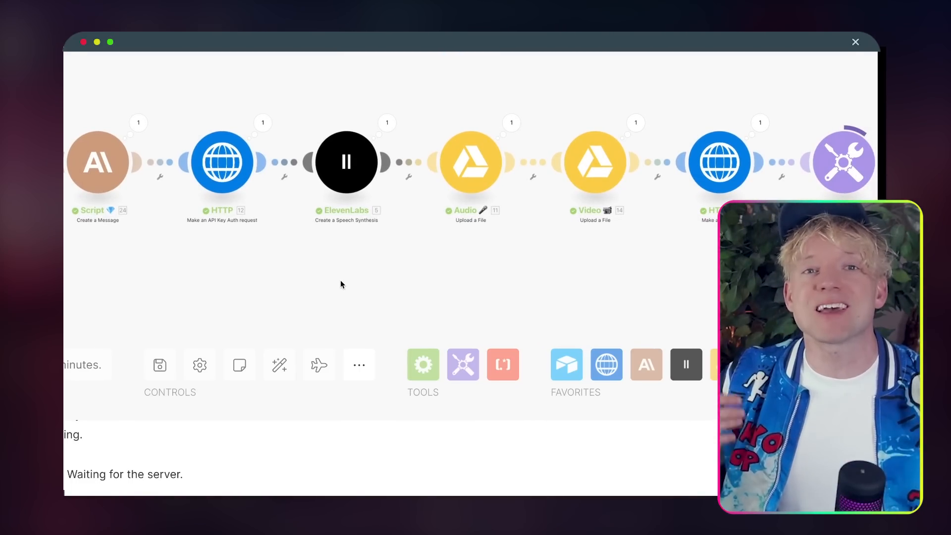
pyautogui.moveTo(403, 278); pyautogui.dragTo(243, 276)
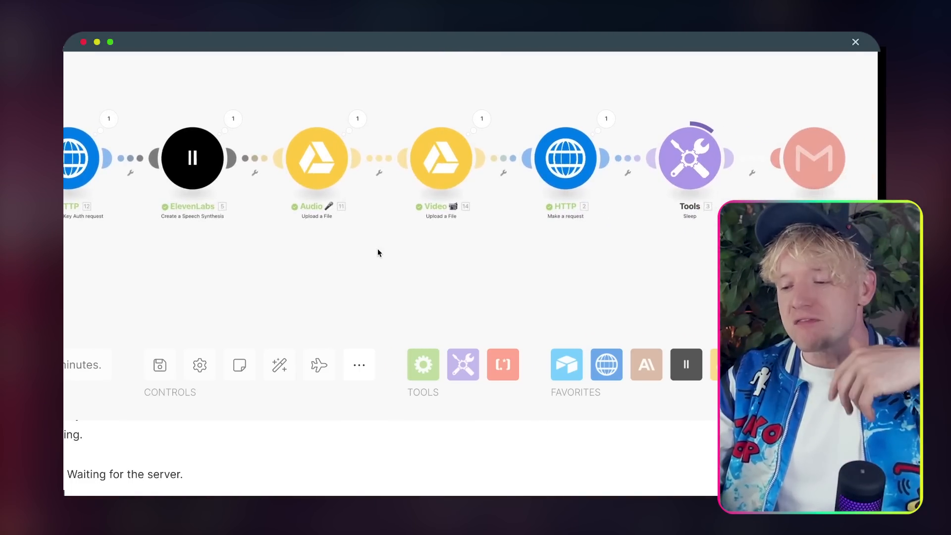
pyautogui.moveTo(377, 253); pyautogui.dragTo(268, 257)
pyautogui.moveTo(329, 263); pyautogui.dragTo(216, 254)
pyautogui.moveTo(348, 219); pyautogui.dragTo(316, 238)
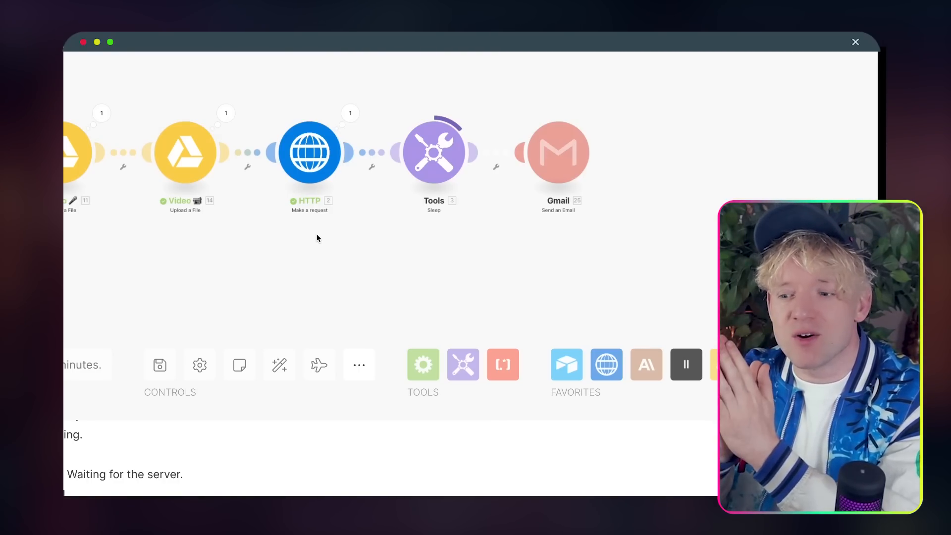
pyautogui.moveTo(317, 238); pyautogui.dragTo(384, 235)
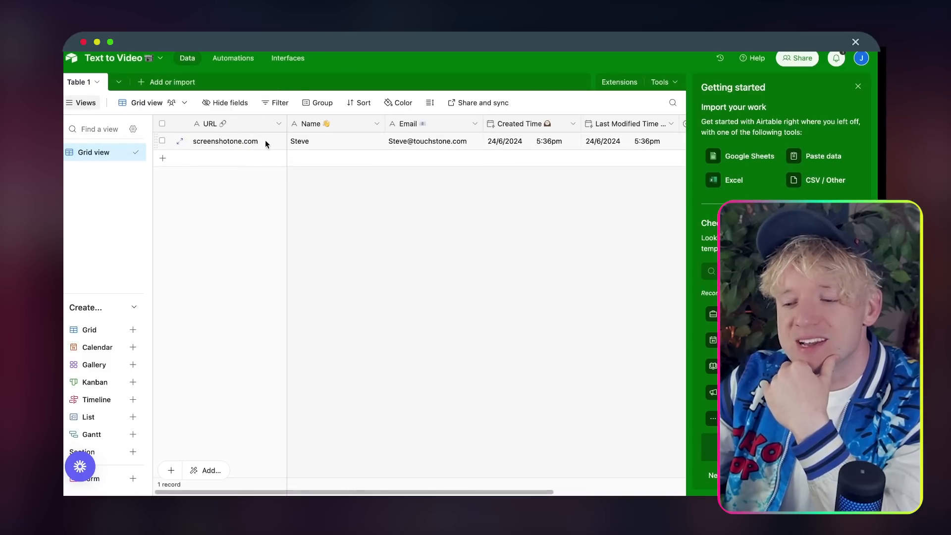
pyautogui.click(304, 141)
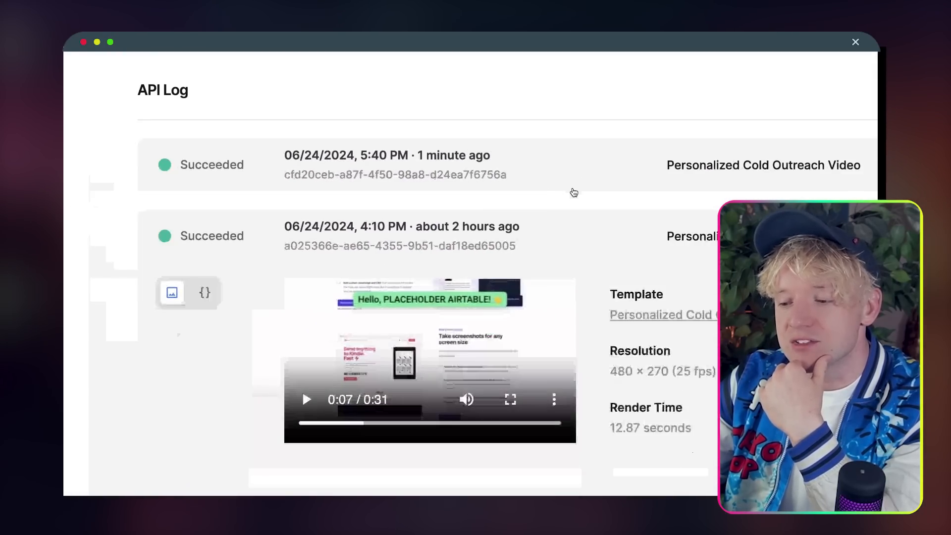
# Step: Expand the top Succeeded 5:40 PM render in the Creatomate API log
pyautogui.click(543, 171)
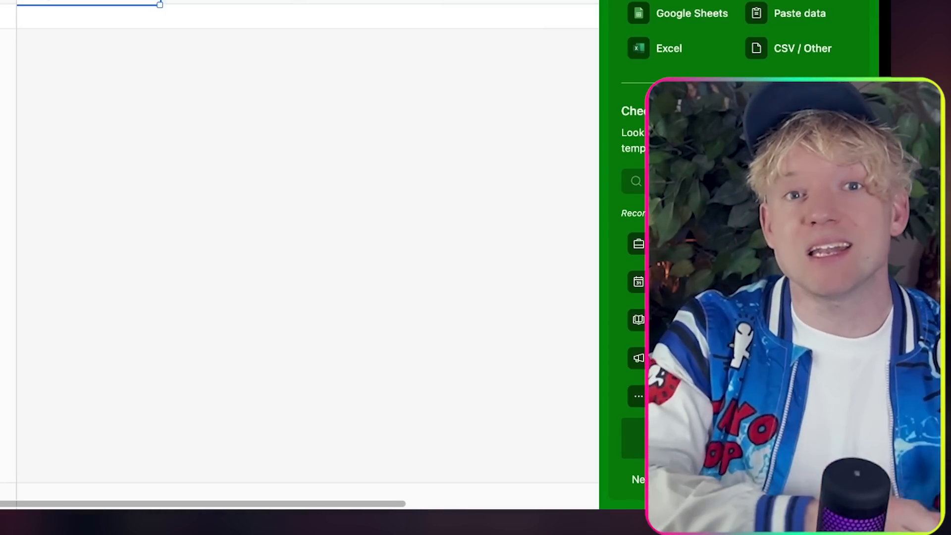
# Step: Open the lead's expanded Airtable record and select its screenshotone.com URL
pyautogui.click(240, 145)
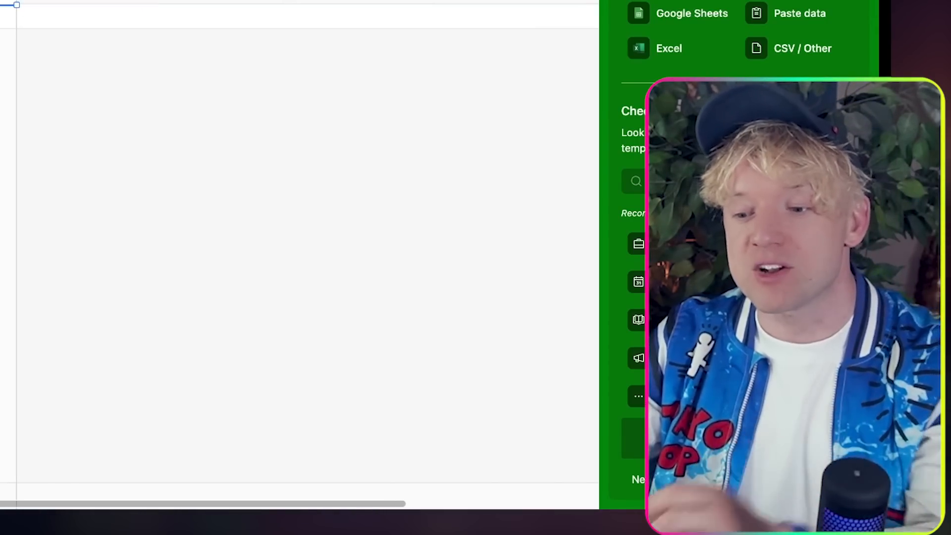
pyautogui.click(252, 146)
pyautogui.tripleClick(291, 161)
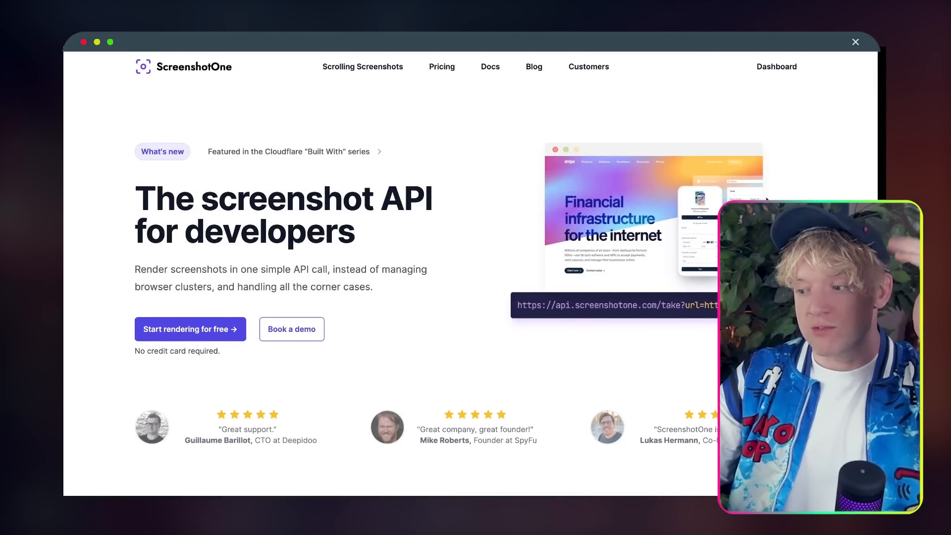
# Step: Scroll up and down the ScreenshotOne homepage to review its content
pyautogui.scroll(-3, 766, 199)
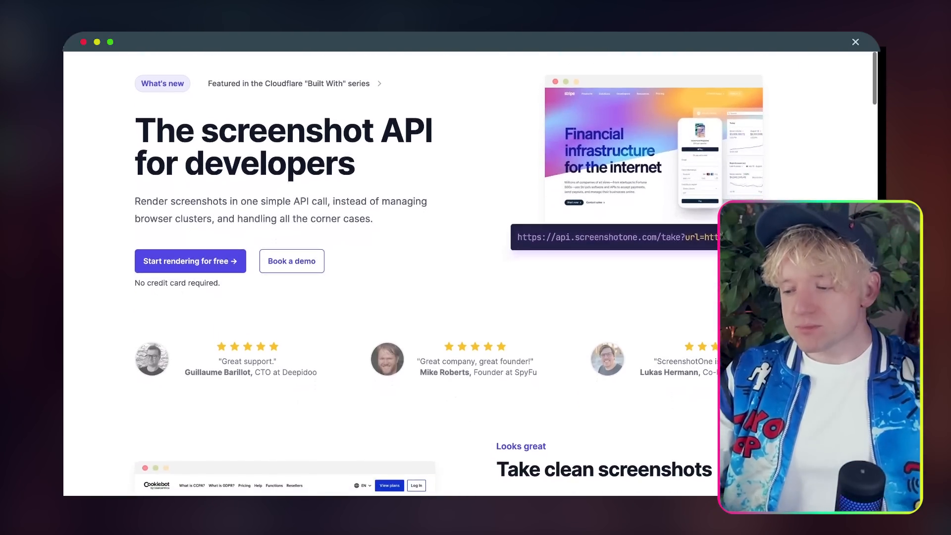
pyautogui.scroll(2, 446, 273)
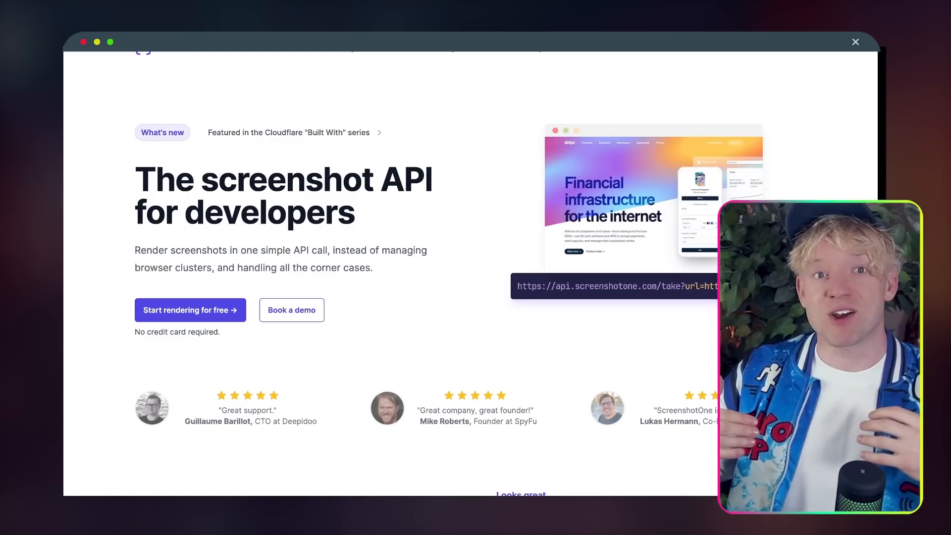
pyautogui.scroll(-2, 470, 273)
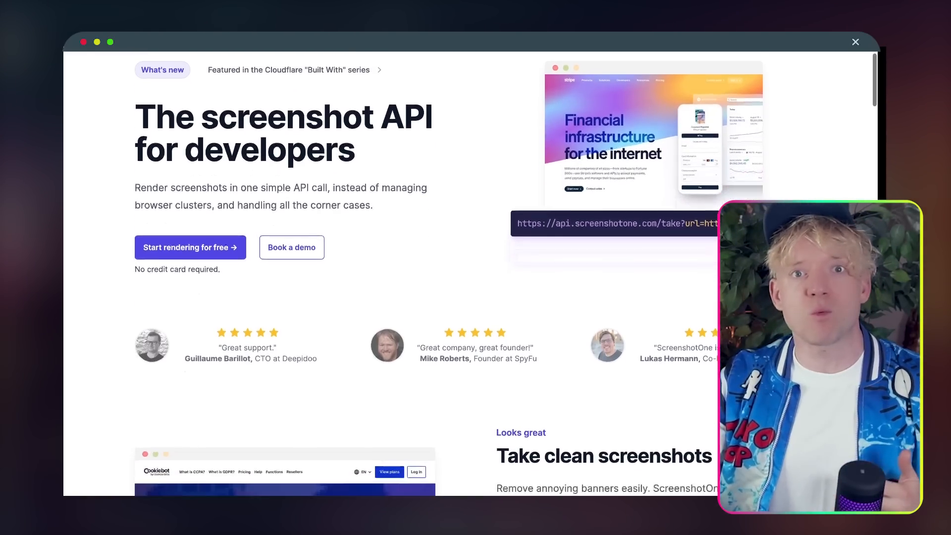
pyautogui.scroll(-5, 471, 273)
pyautogui.scroll(5, 470, 272)
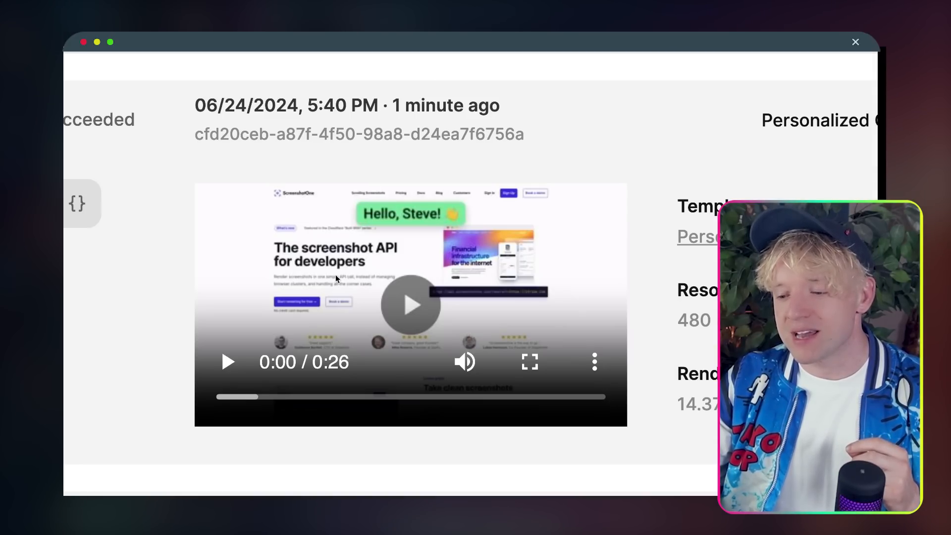
# Step: Play the latest Creatomate render of the personalised ScreenshotOne video and watch it to 0:16
pyautogui.click(395, 300)
pyautogui.scroll(-1, 702, 294)
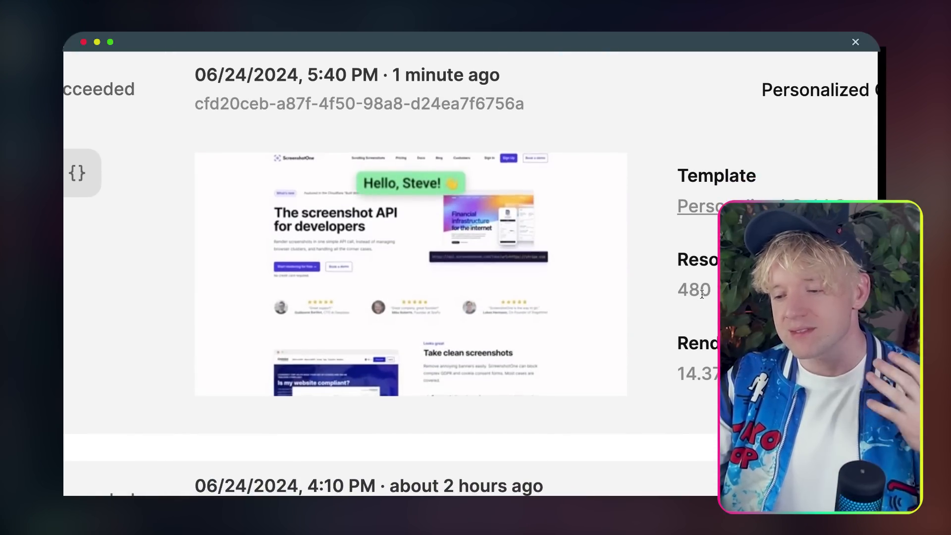
pyautogui.moveTo(568, 282)
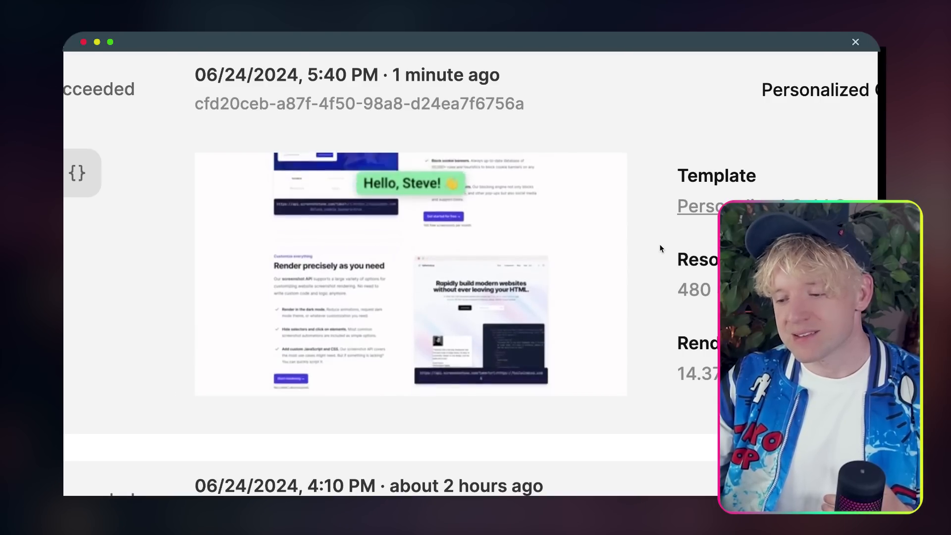
pyautogui.moveTo(584, 244)
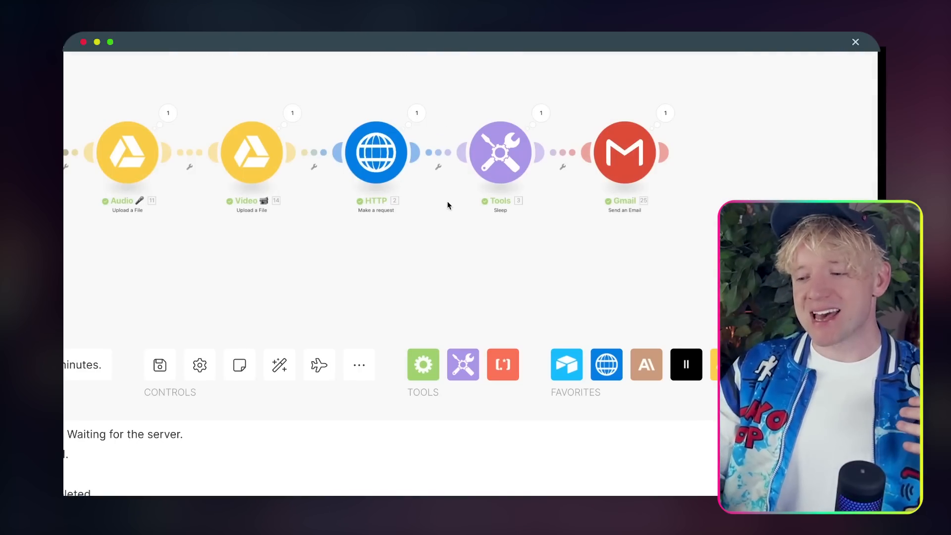
pyautogui.hscroll(-10, 435, 240)
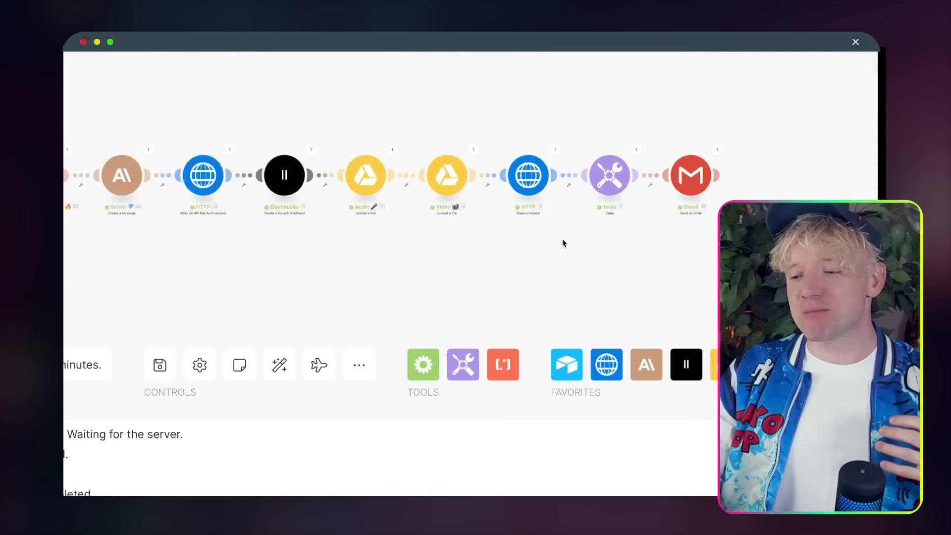
pyautogui.scroll(-5, 565, 243)
pyautogui.scroll(5, 563, 243)
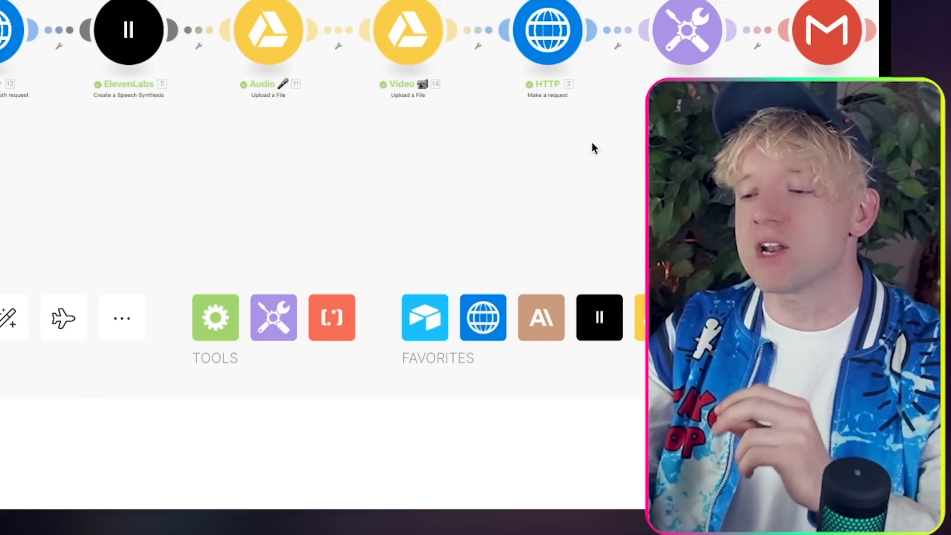
pyautogui.moveTo(681, 245); pyautogui.dragTo(868, 245)
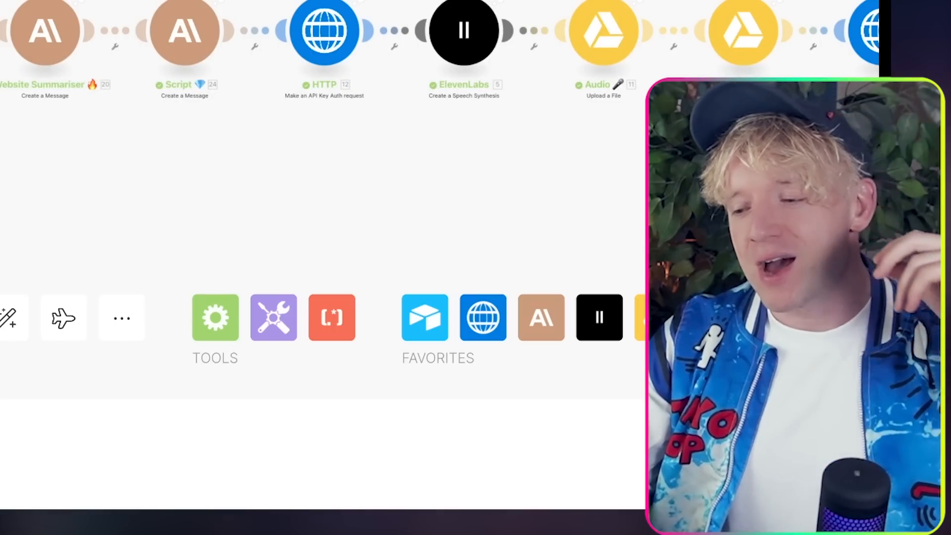
pyautogui.moveTo(868, 245); pyautogui.dragTo(695, 212)
pyautogui.moveTo(702, 141); pyautogui.dragTo(808, 171)
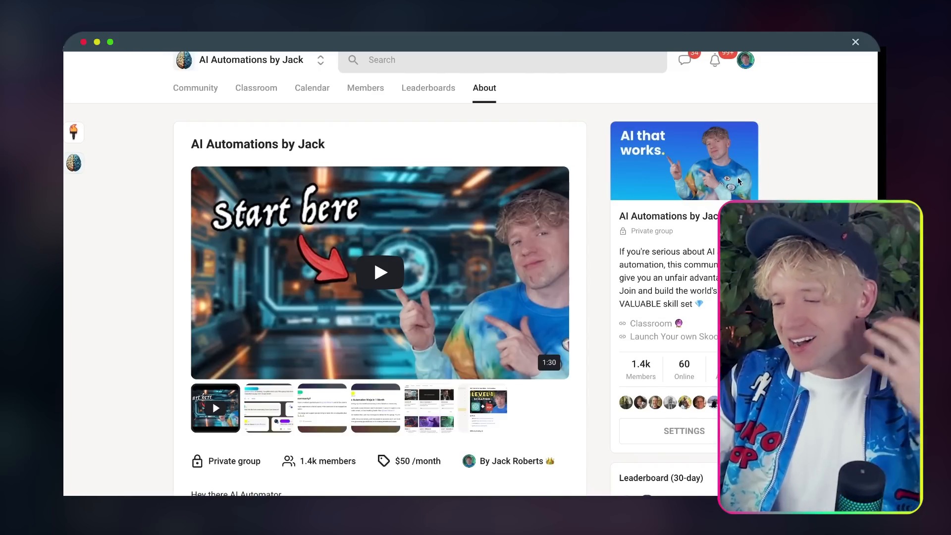
# Step: Go to the Skool Classroom and open the Every AI Automation course
pyautogui.click(257, 89)
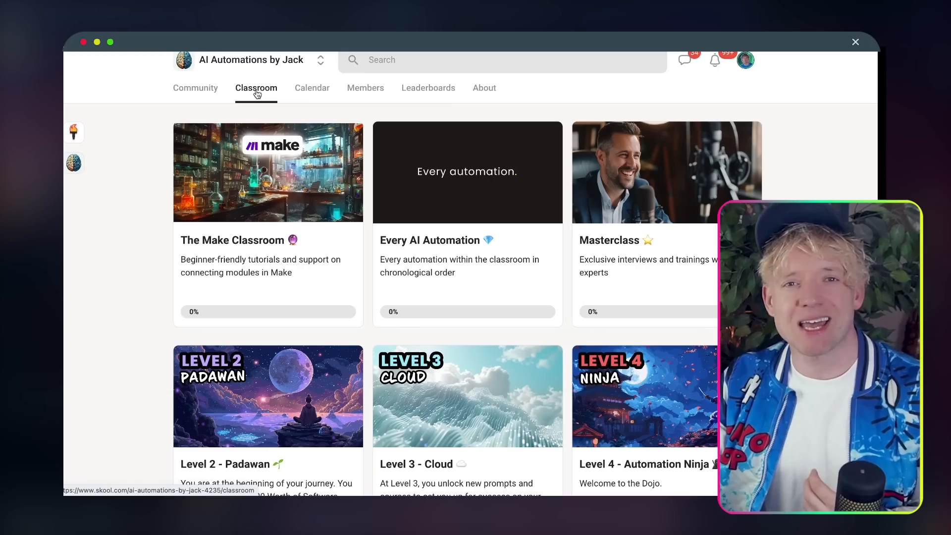
pyautogui.scroll(-10, 436, 186)
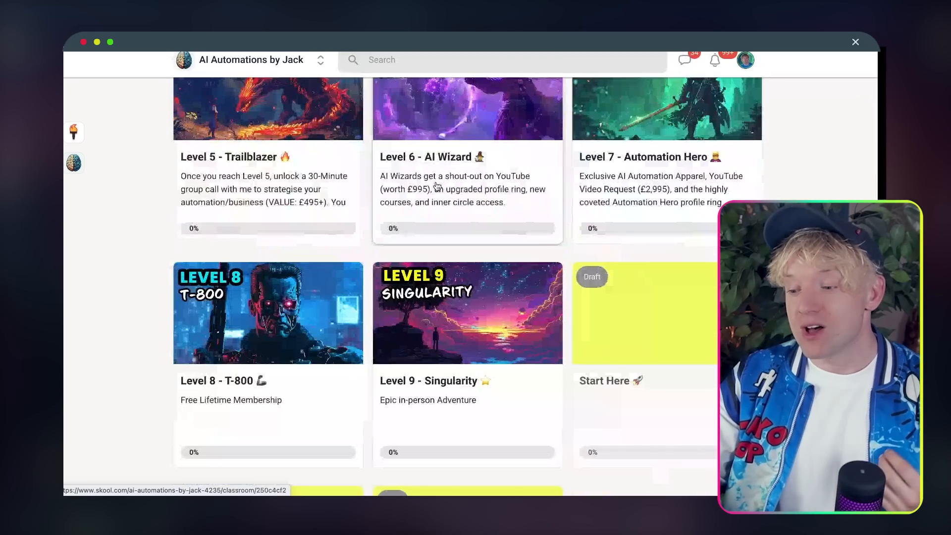
pyautogui.scroll(10, 436, 187)
pyautogui.click(437, 187)
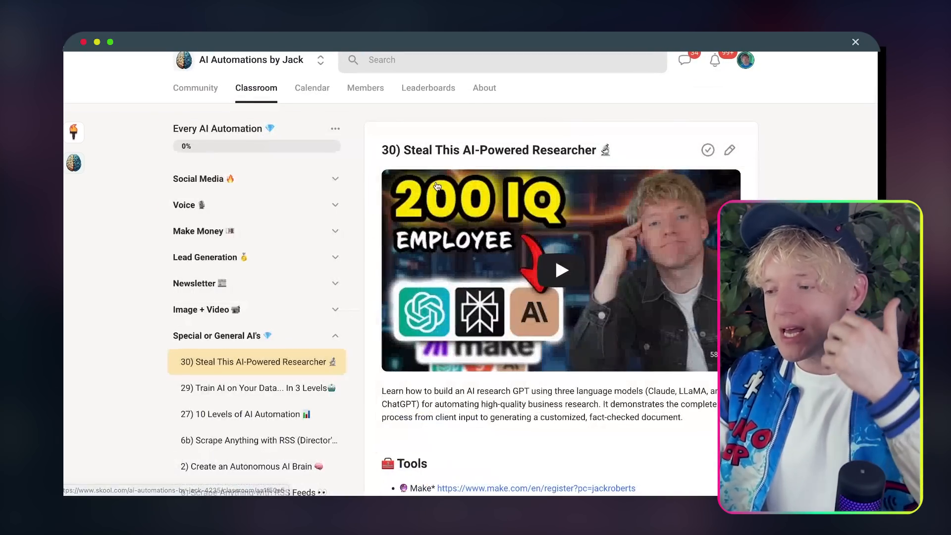
pyautogui.scroll(-2, 238, 145)
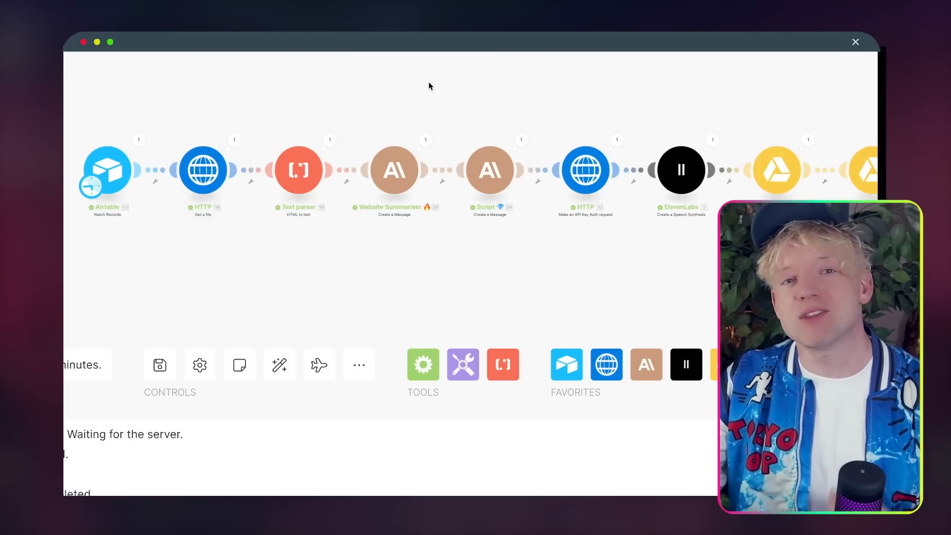
pyautogui.moveTo(387, 86); pyautogui.dragTo(477, 93)
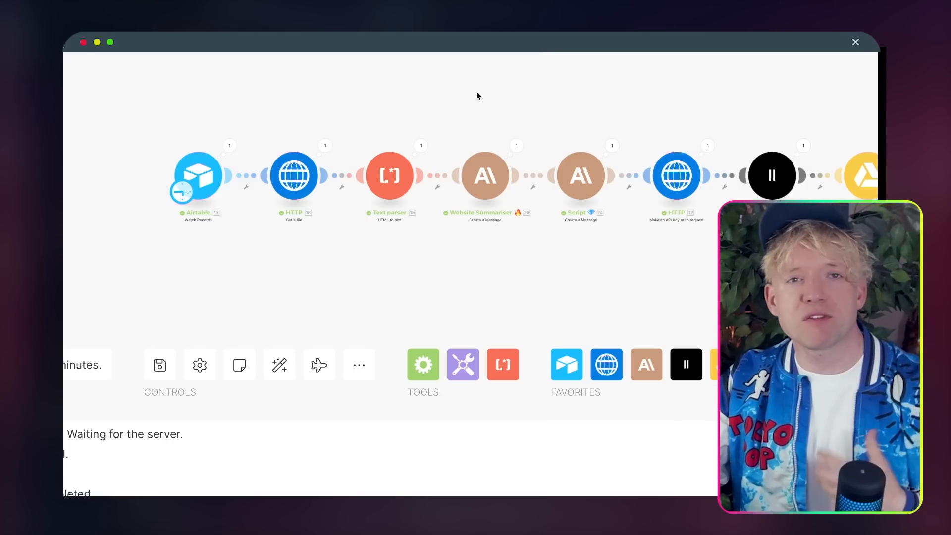
pyautogui.moveTo(448, 93); pyautogui.dragTo(477, 92)
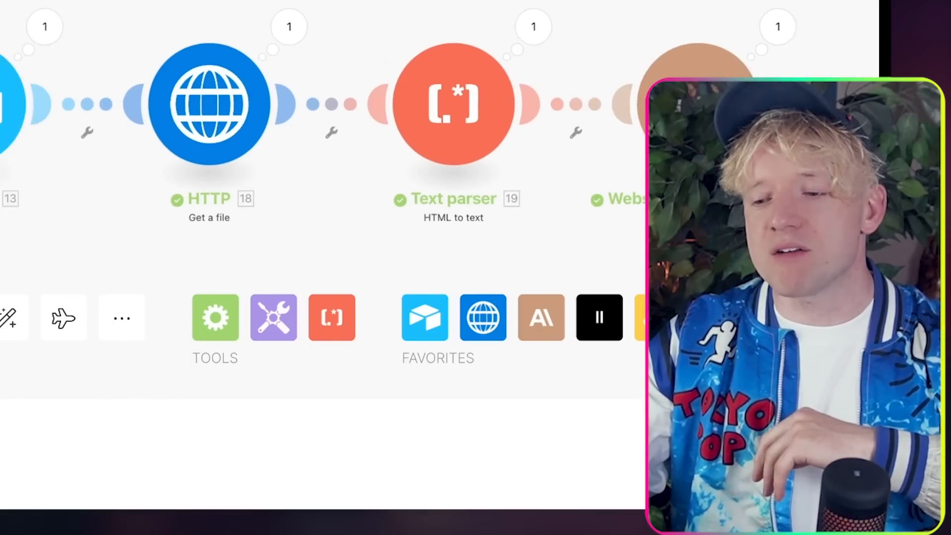
pyautogui.moveTo(322, 252); pyautogui.dragTo(356, 235)
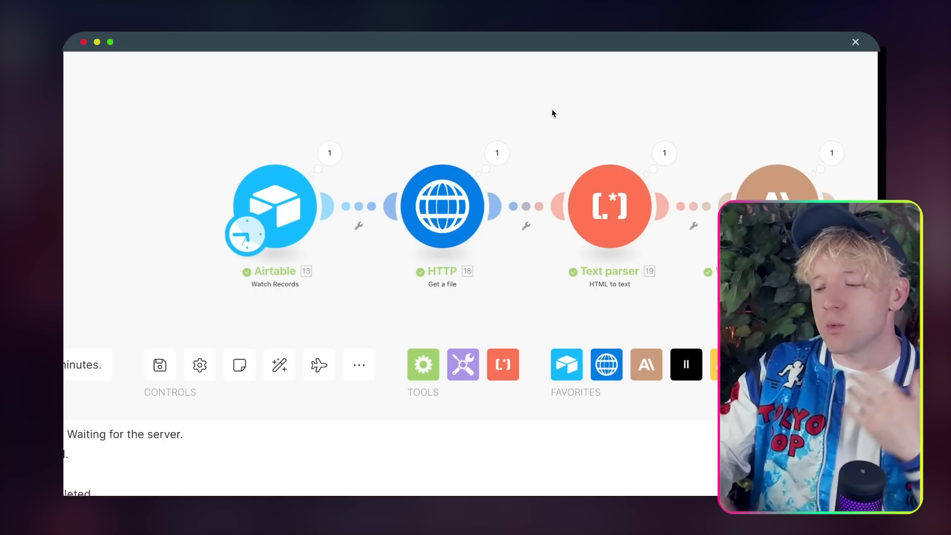
pyautogui.click(702, 365)
pyautogui.write('youtube')
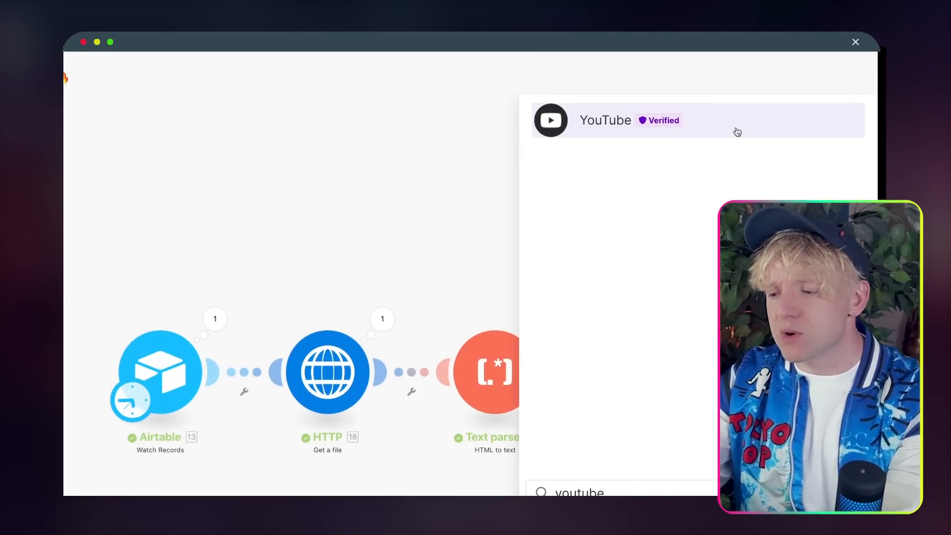
pyautogui.click(734, 130)
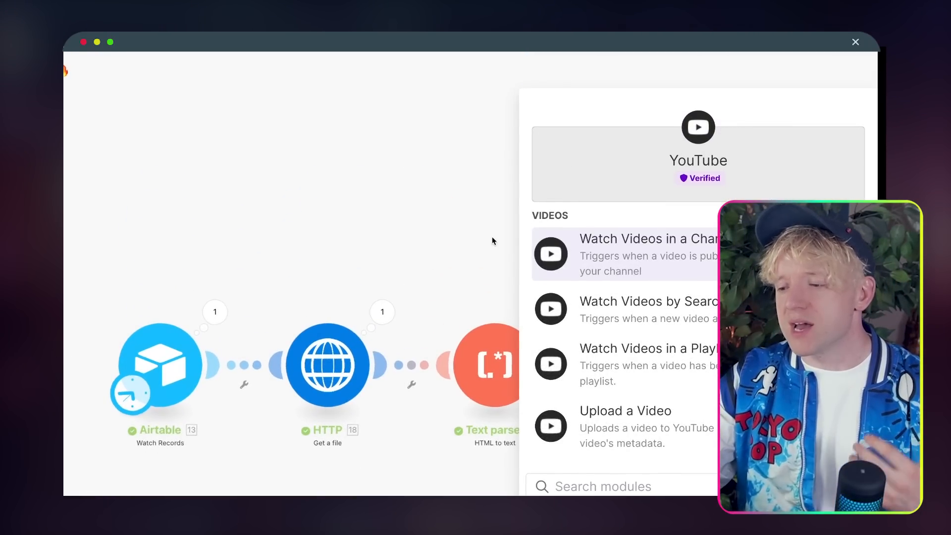
pyautogui.scroll(-5, 441, 223)
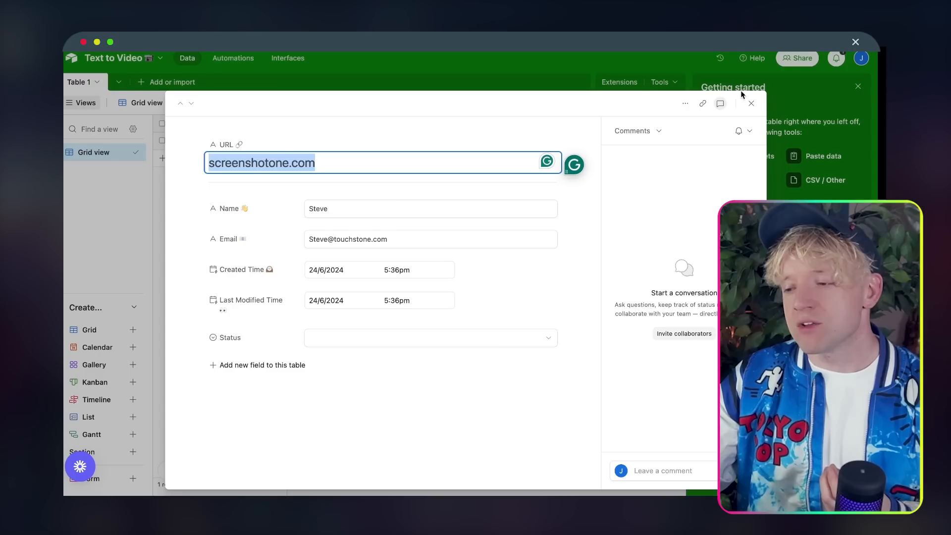
# Step: Close the expanded Airtable record to show the single screenshotone.com row in Text to Video
pyautogui.click(742, 102)
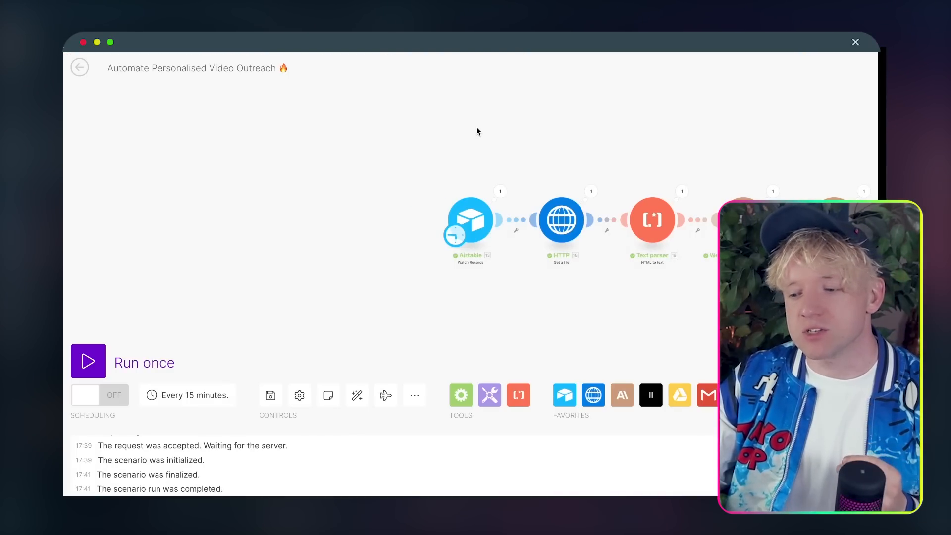
pyautogui.moveTo(477, 131); pyautogui.dragTo(351, 126)
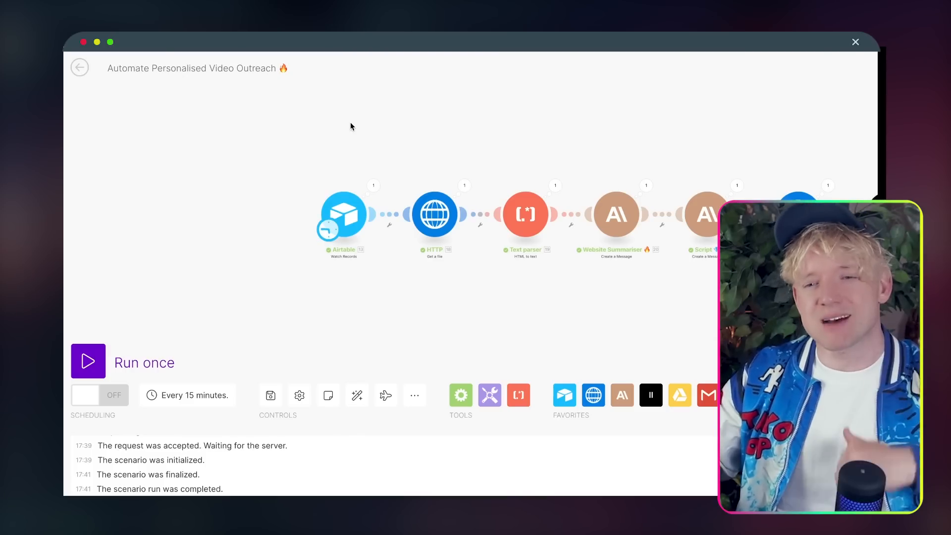
pyautogui.scroll(3, 314, 131)
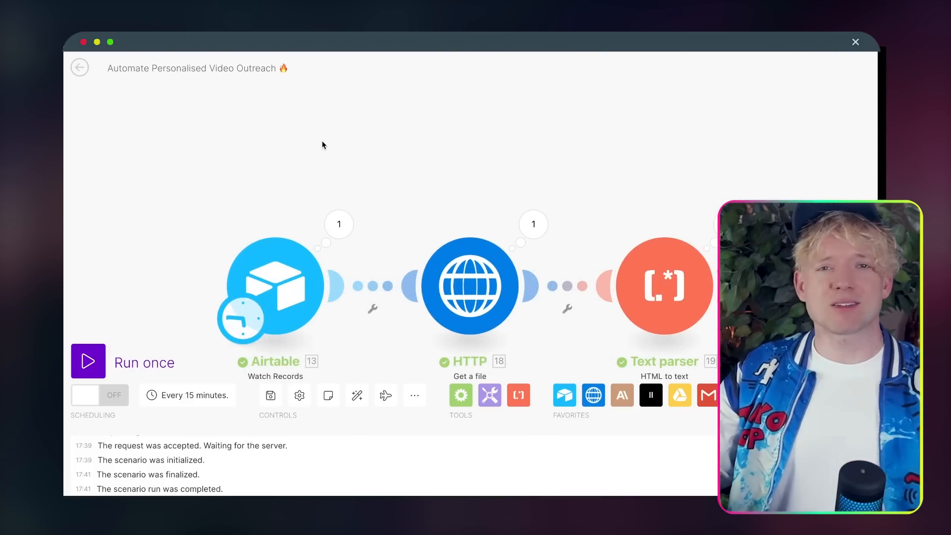
pyautogui.hscroll(10, 322, 144)
pyautogui.scroll(-4, 322, 144)
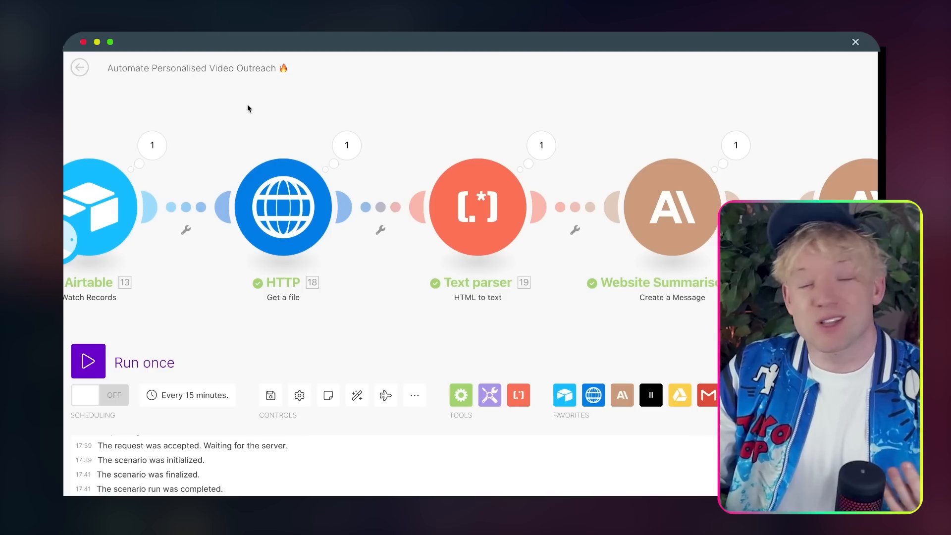
pyautogui.hscroll(3, 254, 107)
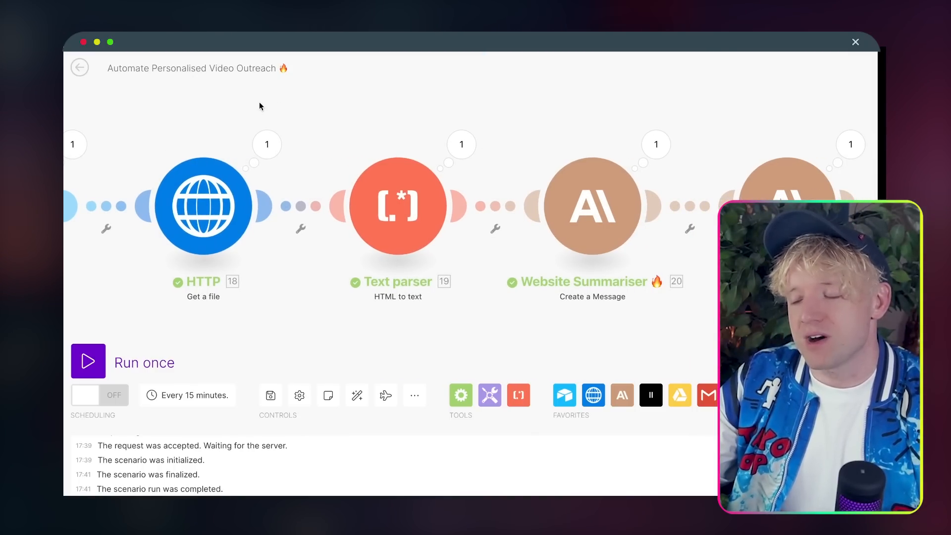
pyautogui.moveTo(292, 105); pyautogui.dragTo(229, 142)
pyautogui.scroll(-3, 278, 108)
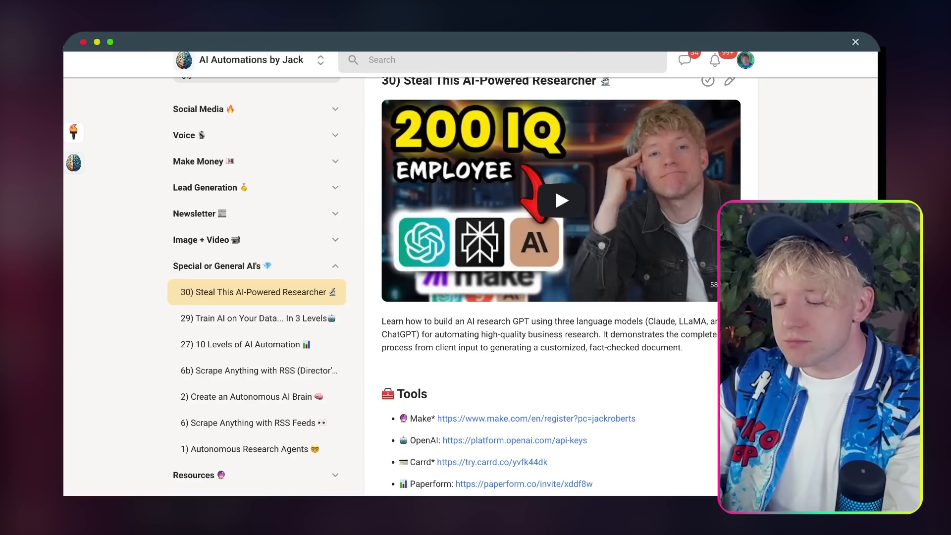
# Step: Load the Anthropic Console via the address bar ('conso'), then view the Script module's Claude settings
pyautogui.press('super+l')
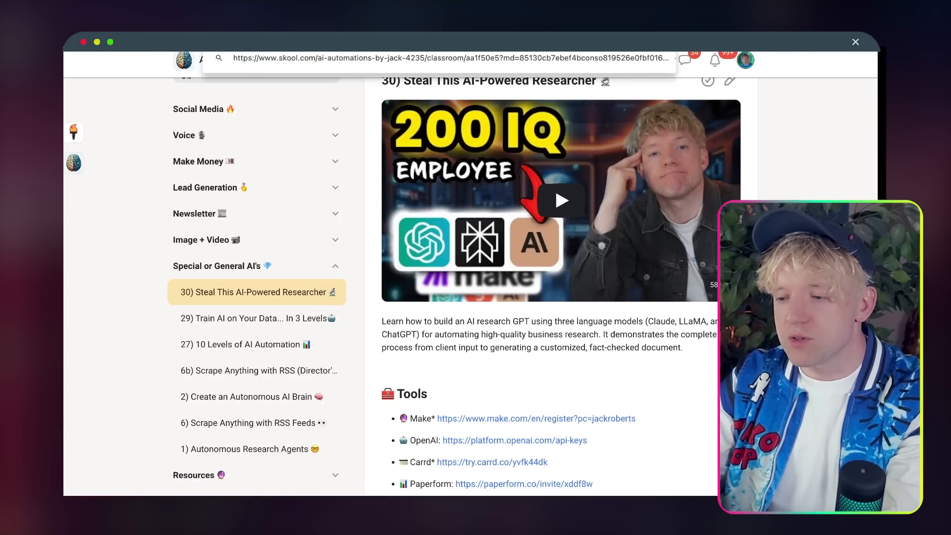
pyautogui.write('conso')
pyautogui.press('Return')
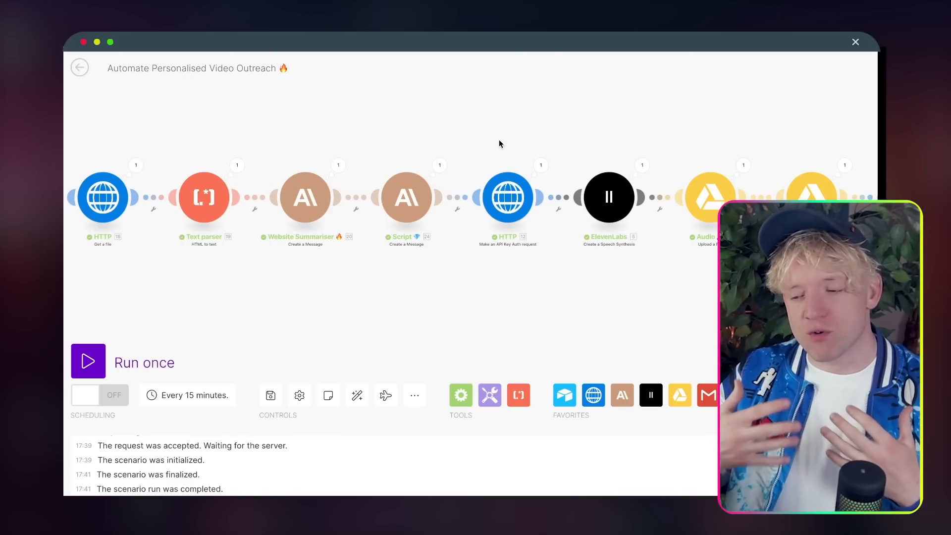
pyautogui.click(407, 198)
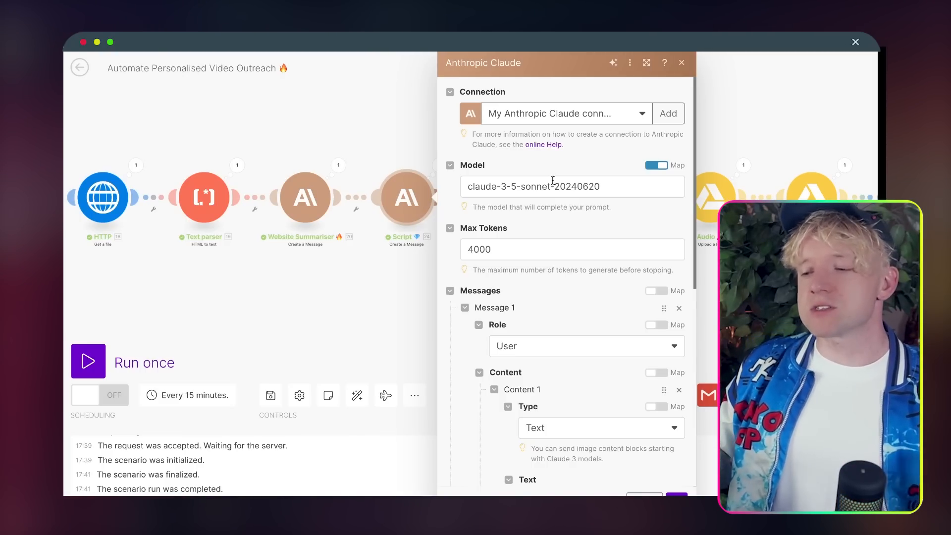
pyautogui.click(413, 127)
pyautogui.moveTo(439, 130)
pyautogui.mouseDown()
pyautogui.moveTo(332, 127)
pyautogui.moveTo(369, 137)
pyautogui.moveTo(339, 140)
pyautogui.moveTo(389, 131)
pyautogui.mouseUp()
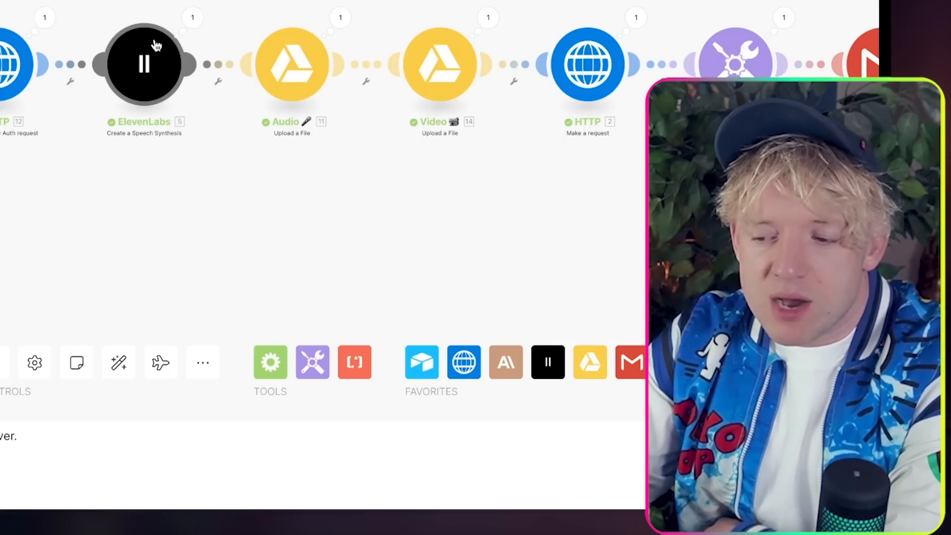
# Step: Review the ElevenLabs module's fields, with the Script's text response mapped as the spoken text
pyautogui.click(386, 173)
pyautogui.scroll(-2, 292, 52)
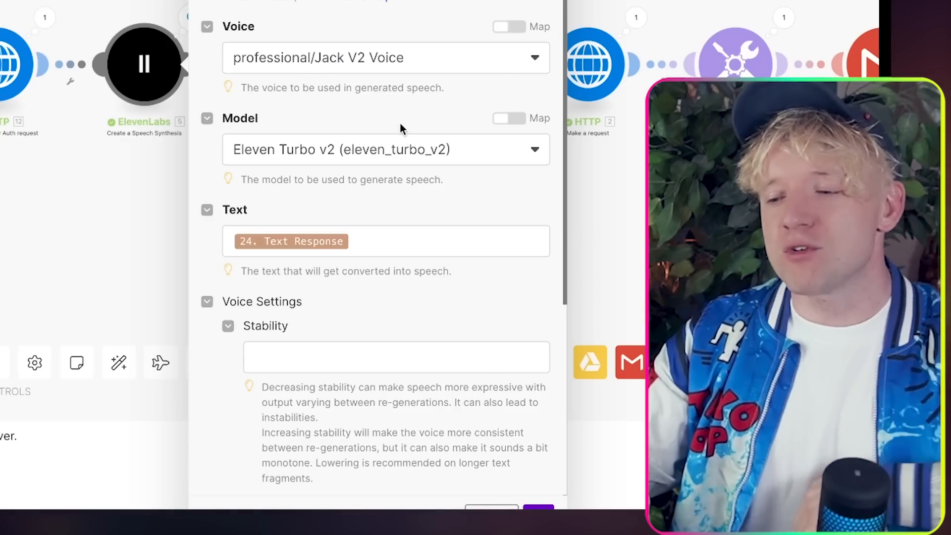
pyautogui.scroll(-1, 415, 193)
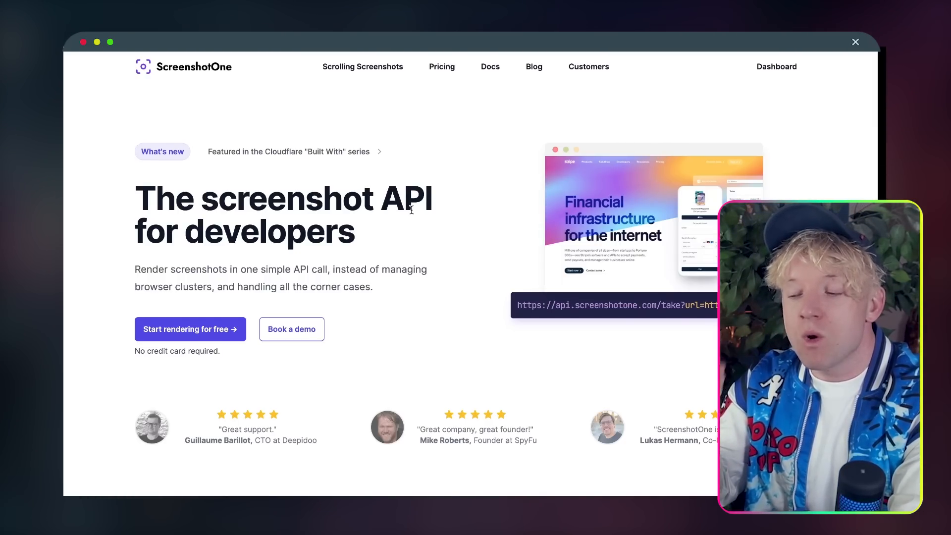
# Step: Expand the latest 5:40 PM Personalized Cold Outreach Video render in the API log and play its preview
pyautogui.click(357, 71)
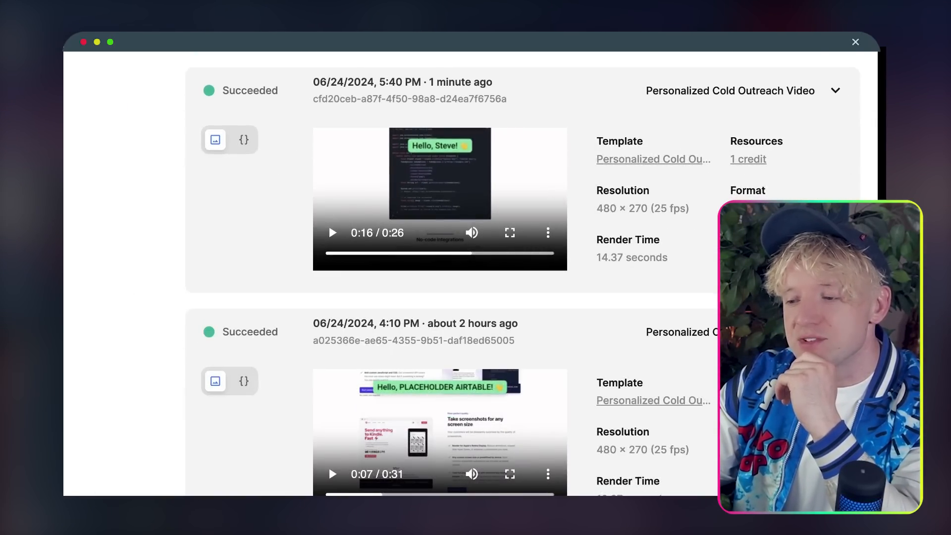
# Step: Duplicate the render log tab, then load creatomate.com and scroll its Video & Image Creation API homepage
pyautogui.rightClick(545, 51)
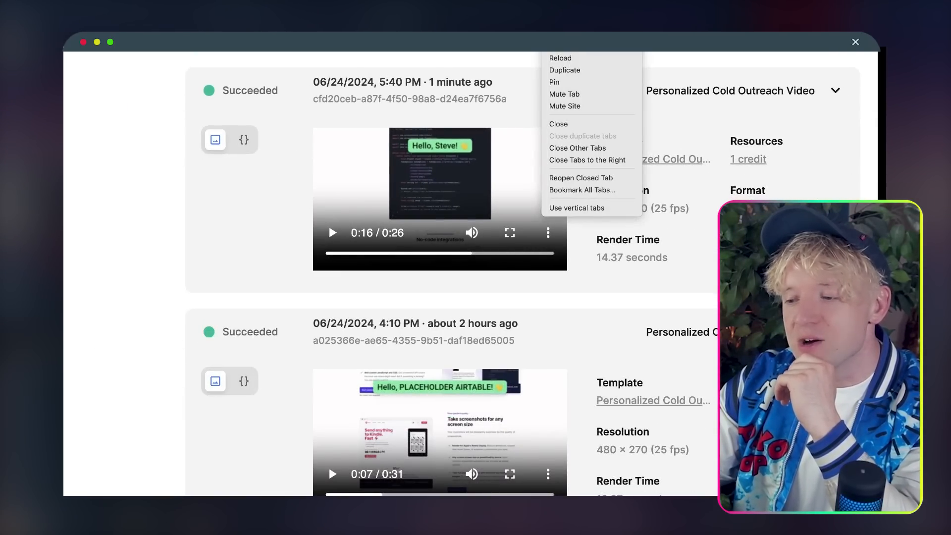
pyautogui.click(569, 70)
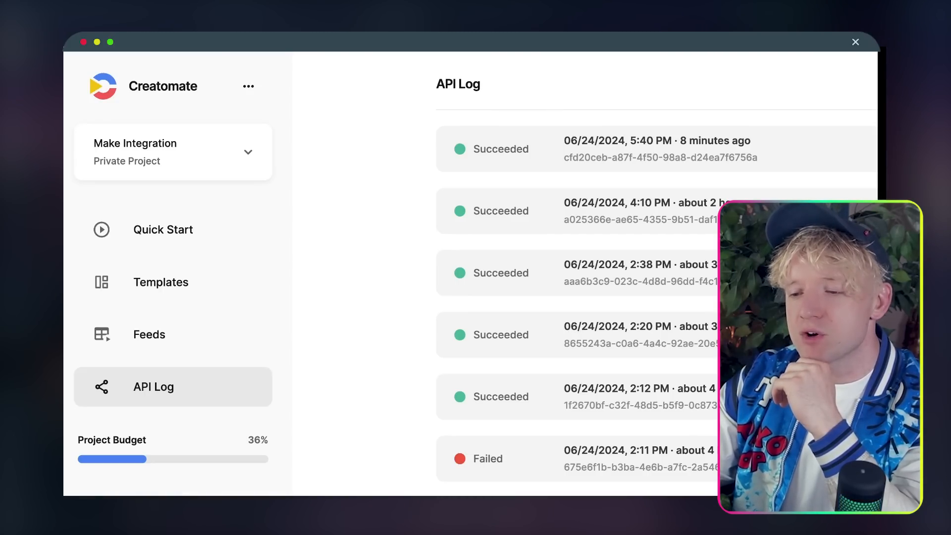
pyautogui.press('BackSpace')
pyautogui.press('BackSpace')
pyautogui.press('BackSpace')
pyautogui.press('BackSpace')
pyautogui.press('BackSpace')
pyautogui.press('BackSpace')
pyautogui.press('Return')
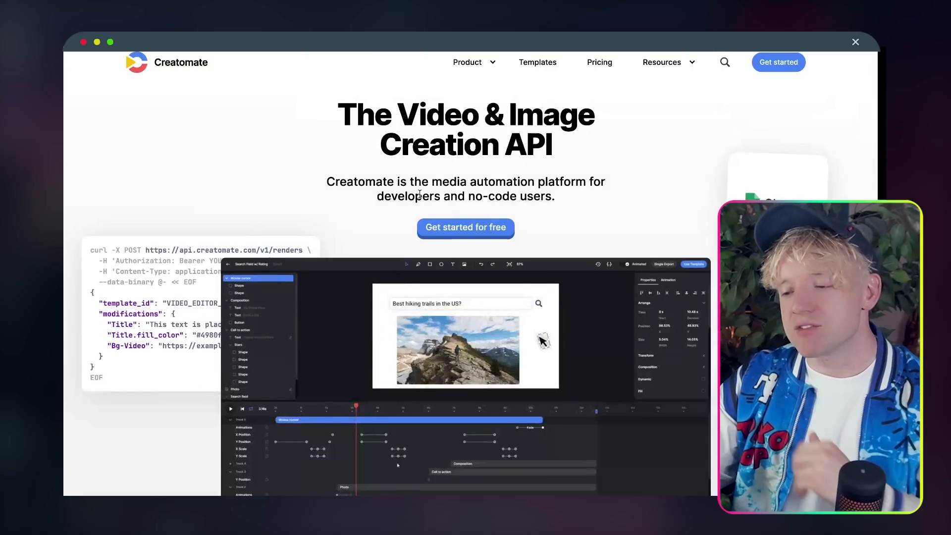
pyautogui.scroll(-1, 495, 178)
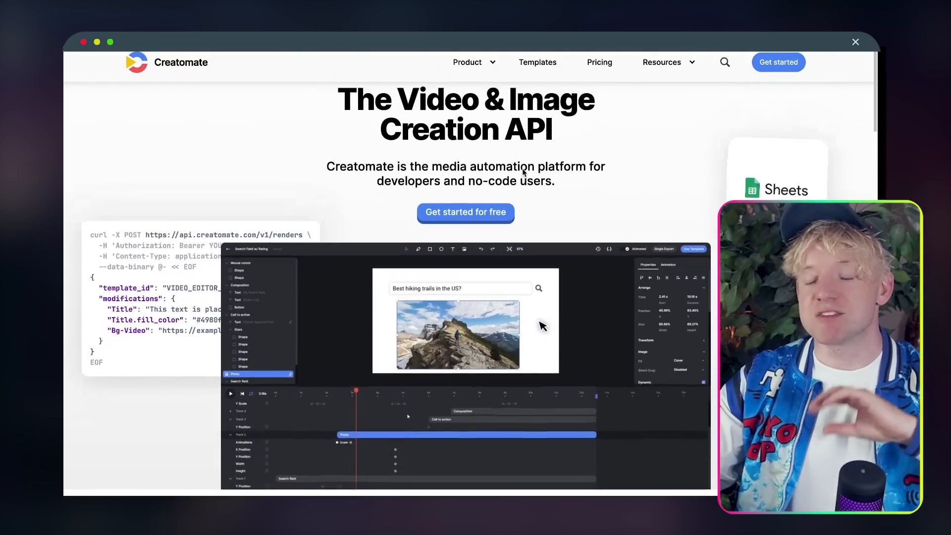
pyautogui.scroll(1, 522, 169)
pyautogui.scroll(-1, 522, 169)
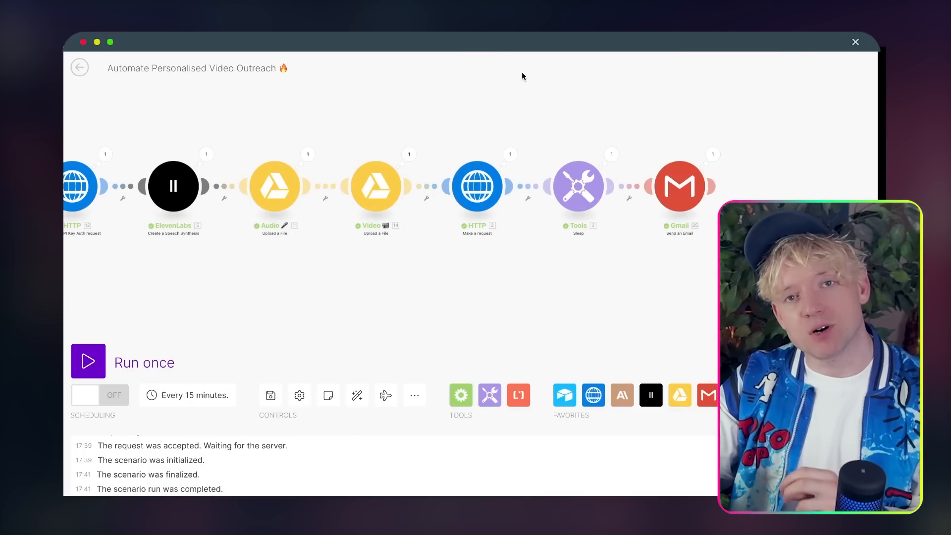
# Step: Pan the Make scenario canvas right to bring the Script module into view
pyautogui.moveTo(527, 83); pyautogui.dragTo(673, 79)
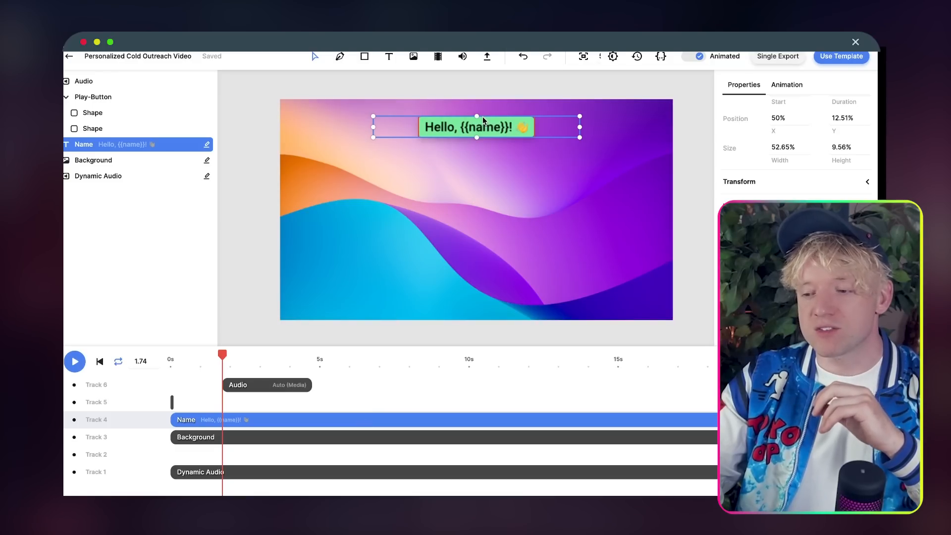
# Step: View the properties of the template's Background and Dynamic Audio layers
pyautogui.click(311, 435)
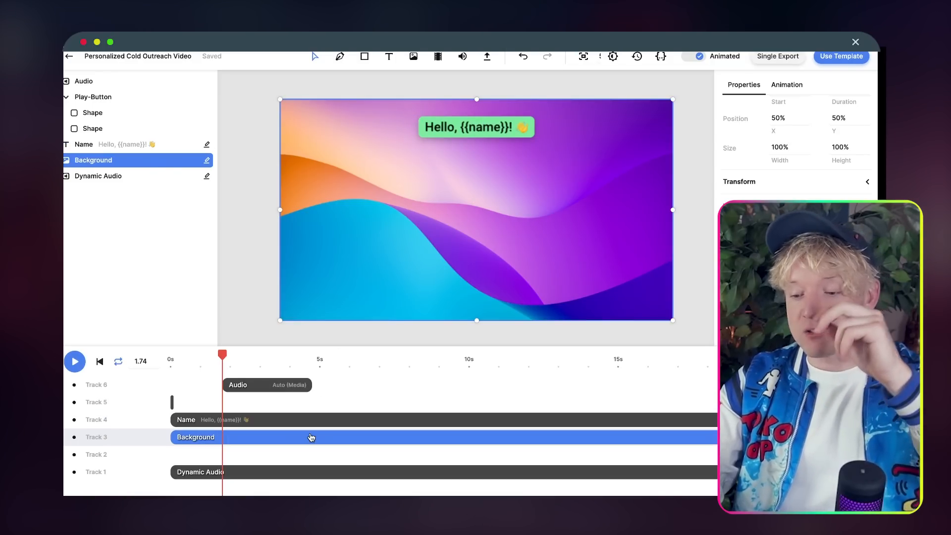
pyautogui.click(307, 477)
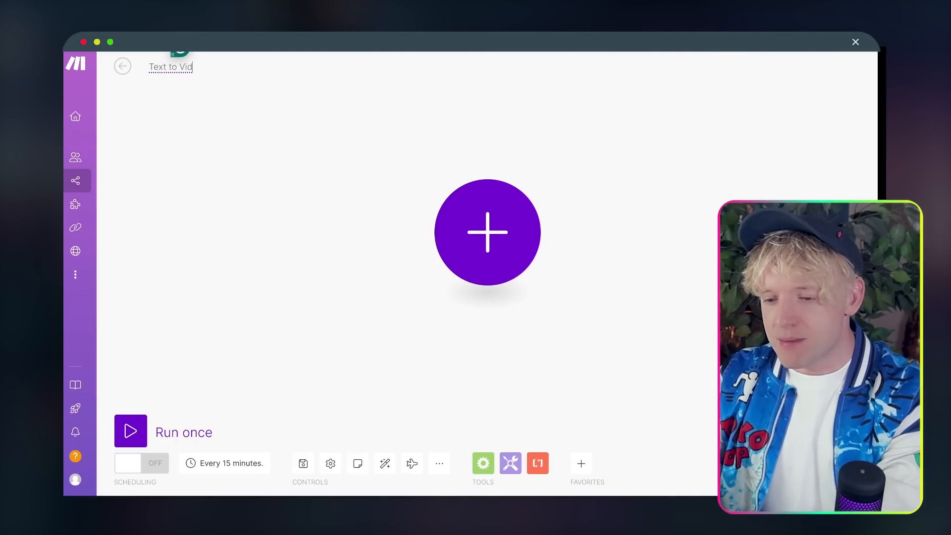
# Step: Title the new scenario 'Text to Video ROCKET 🚀'
pyautogui.write('eo ROCKET')
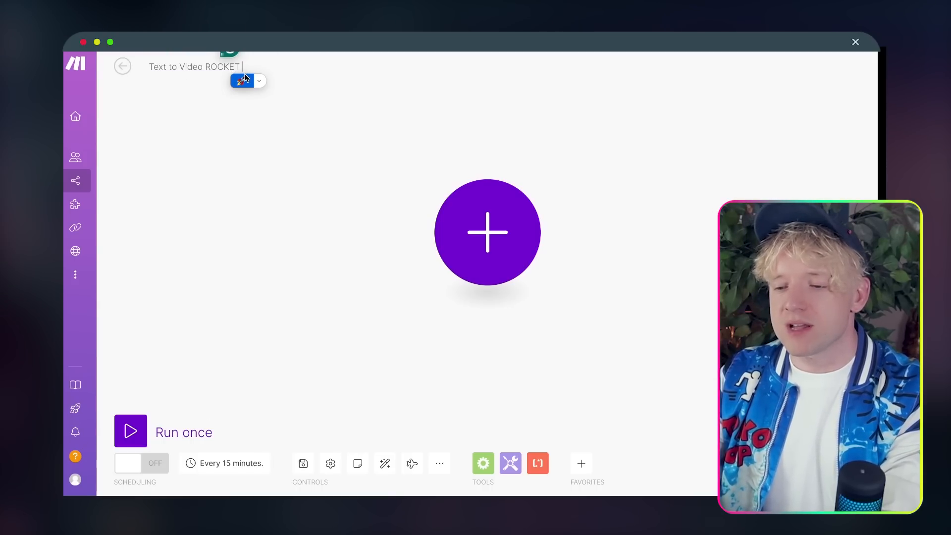
pyautogui.click(239, 79)
pyautogui.click(227, 118)
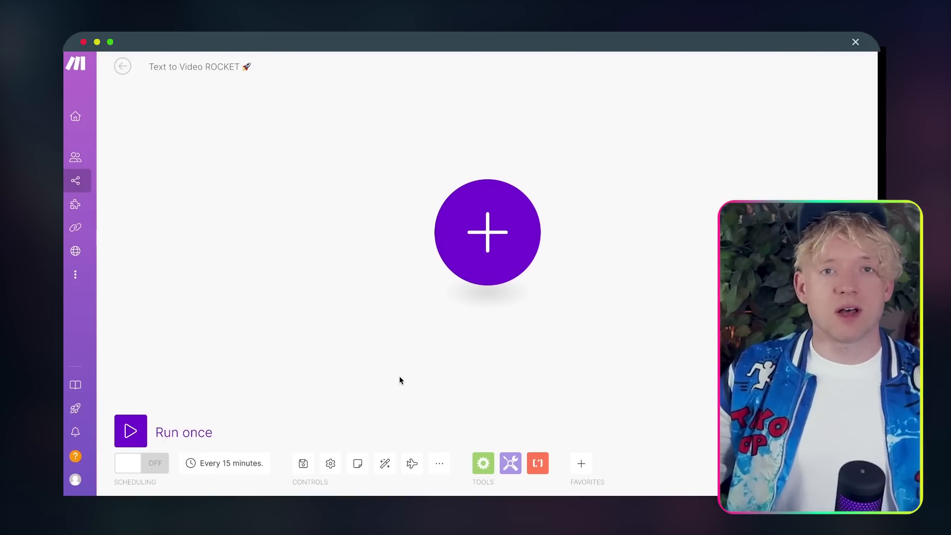
# Step: Import a blueprint file into the scenario, then go to the Skool Classroom
pyautogui.click(440, 464)
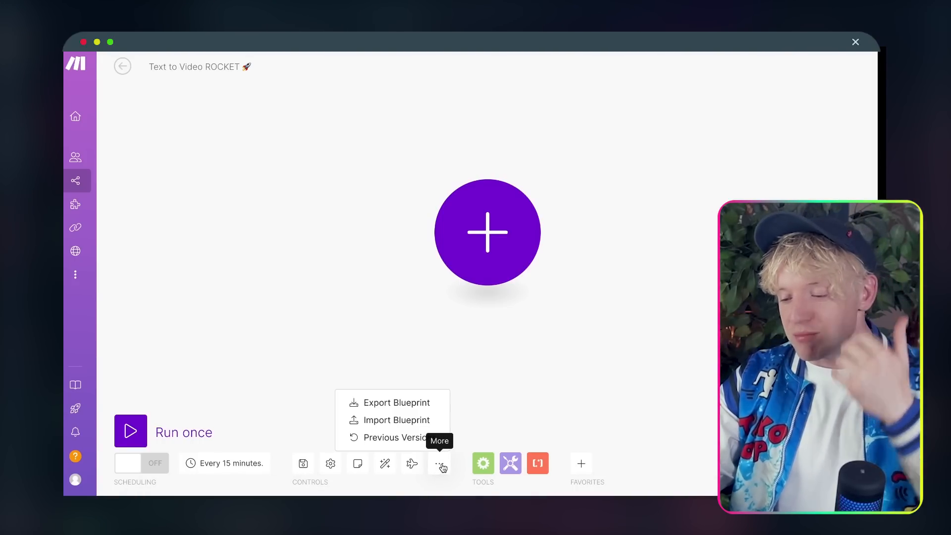
pyautogui.click(392, 419)
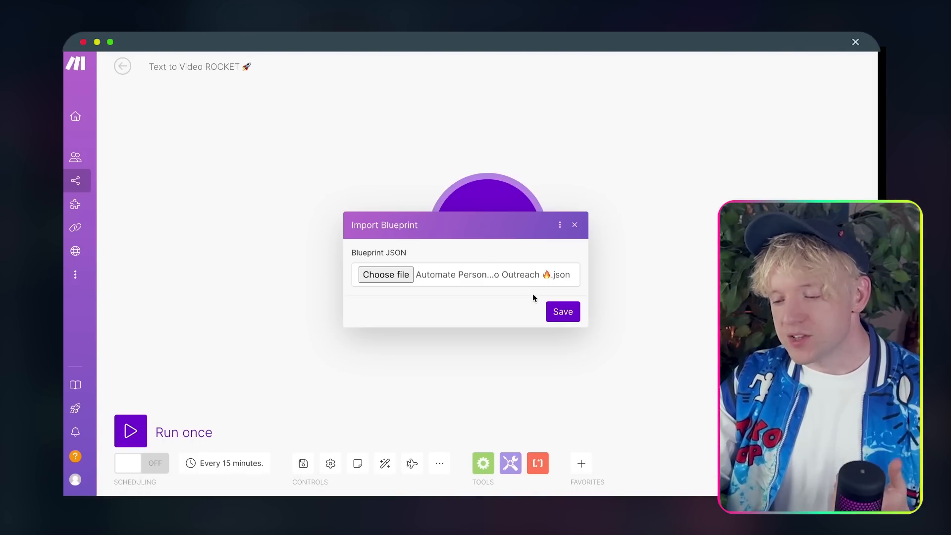
pyautogui.click(572, 310)
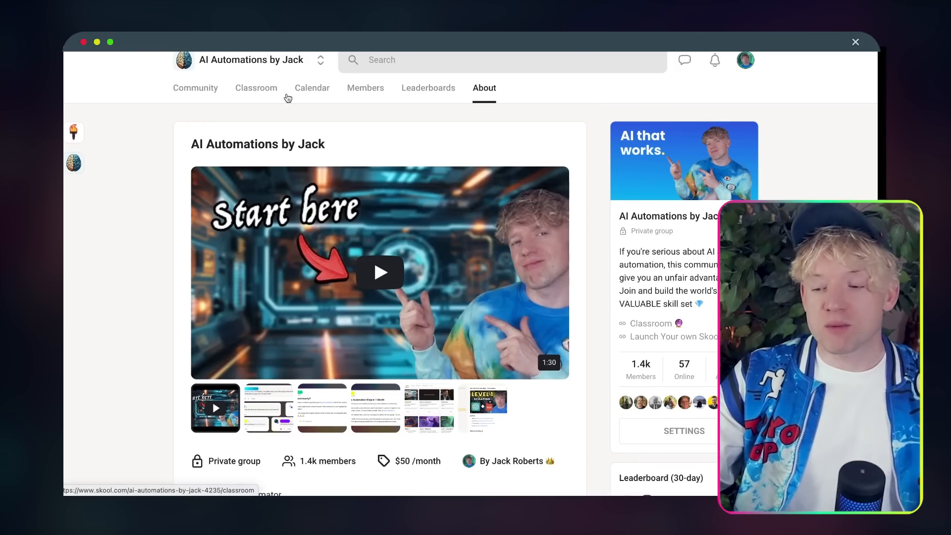
pyautogui.click(263, 96)
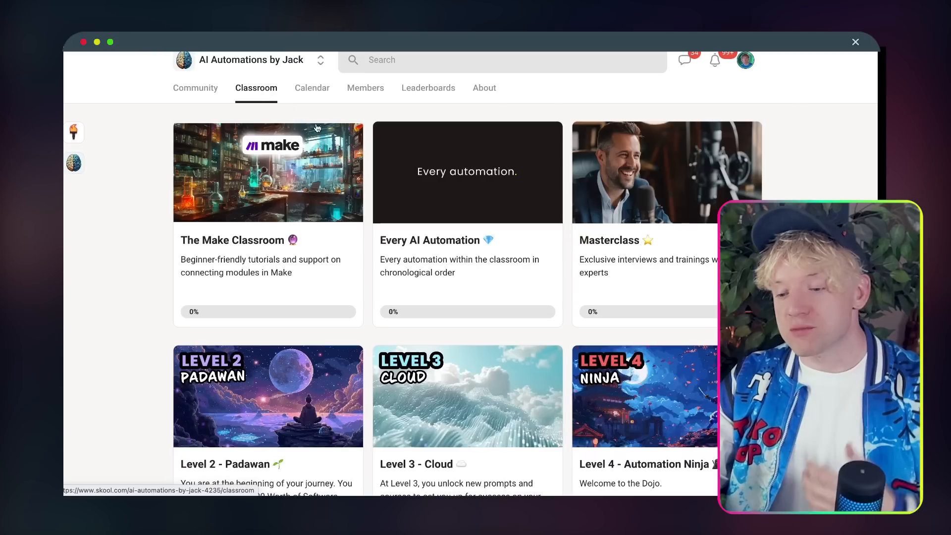
# Step: Open the Every AI Automation course to lesson 30's resources, then auto-align the empty Make scenario
pyautogui.click(469, 197)
pyautogui.scroll(-2, 238, 313)
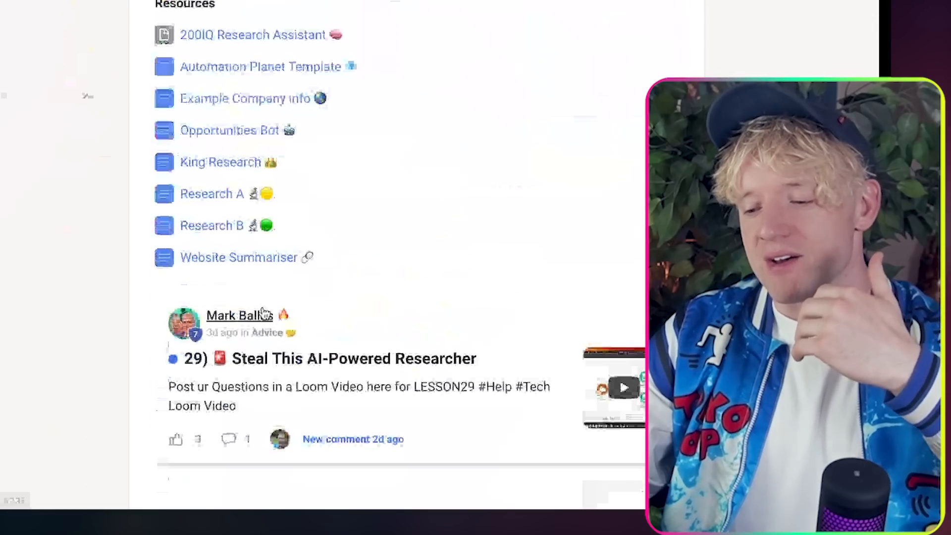
pyautogui.scroll(-1, 236, 140)
pyautogui.moveTo(240, 296)
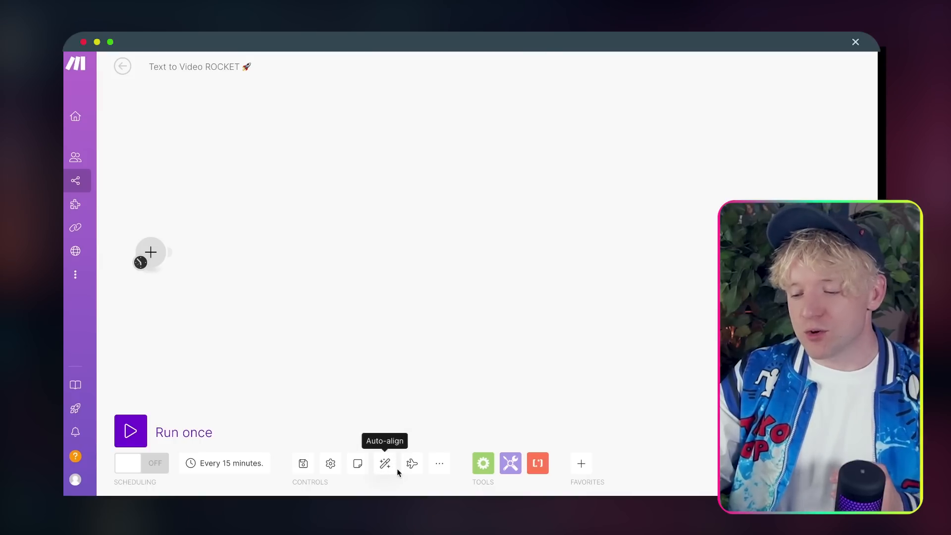
pyautogui.click(397, 468)
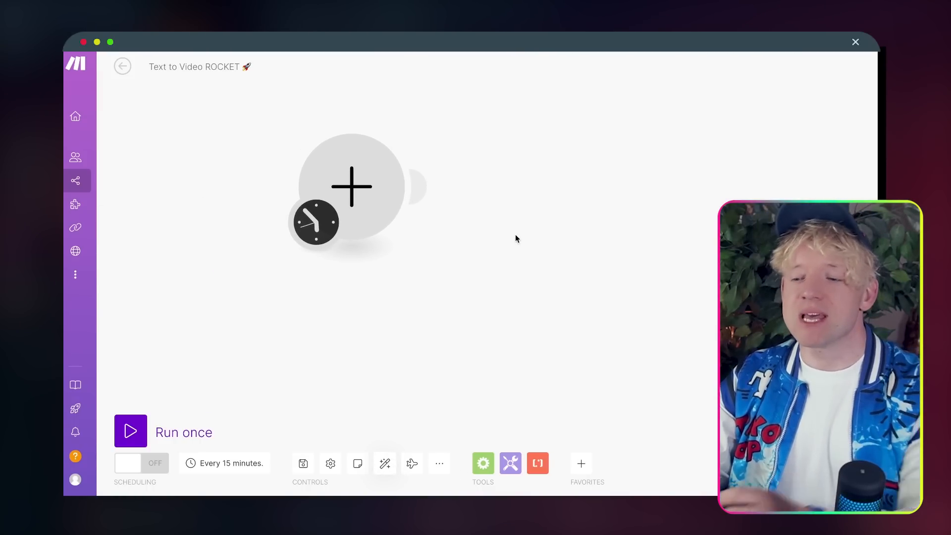
pyautogui.click(355, 190)
# Step: Search 'AIRT' in the app picker and pick Airtable Watch Records as the trigger
pyautogui.moveTo(719, 205); pyautogui.dragTo(567, 225)
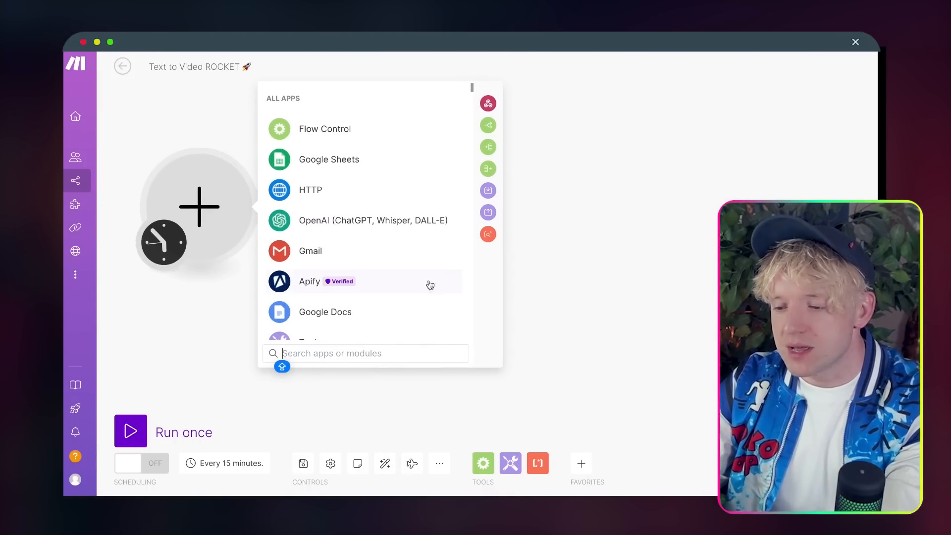
pyautogui.write('q')
pyautogui.press('BackSpace')
pyautogui.write('AIRT')
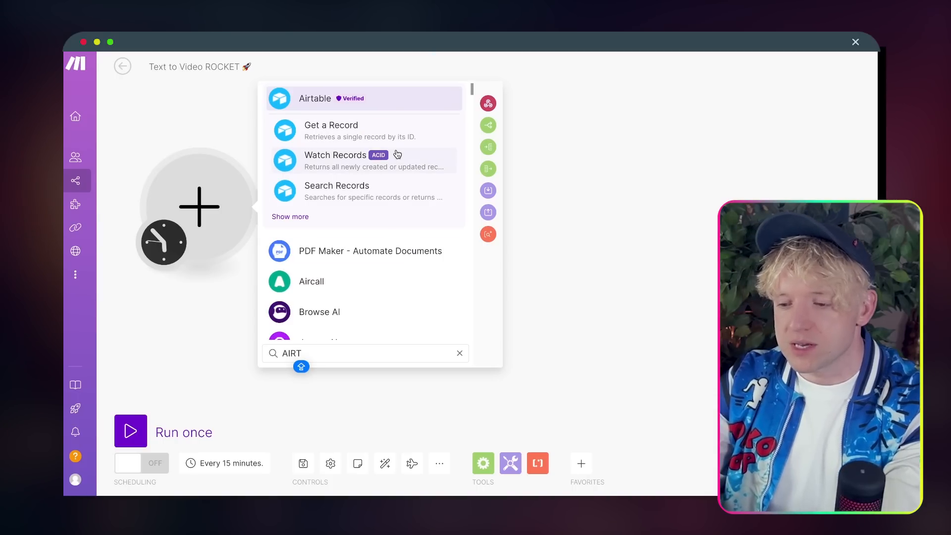
pyautogui.click(339, 162)
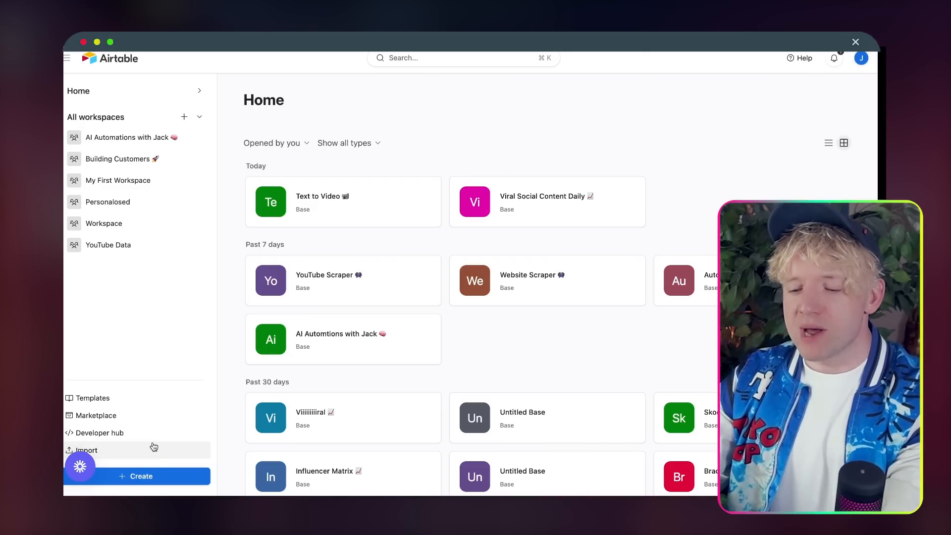
# Step: Create a blank Airtable base with a starter Table 1 and select its Untitled Base name
pyautogui.click(147, 477)
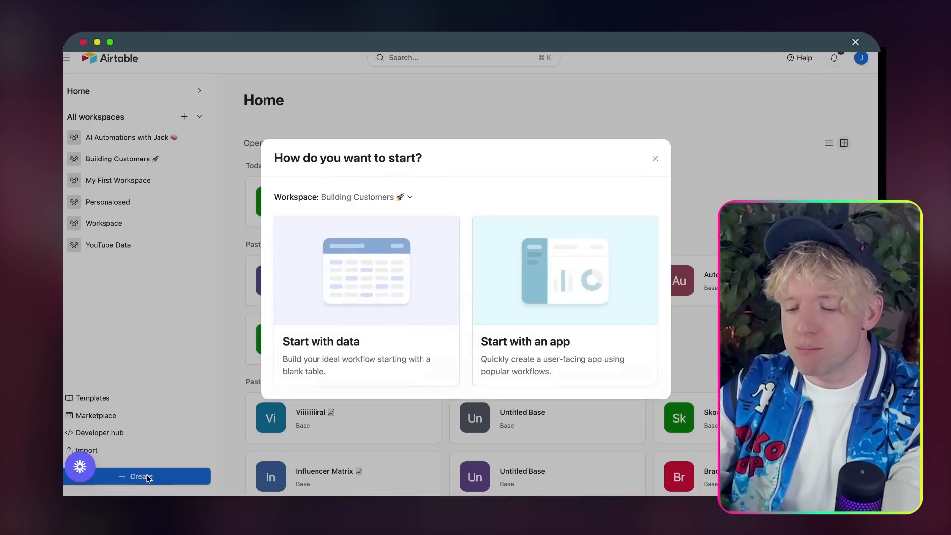
pyautogui.click(340, 265)
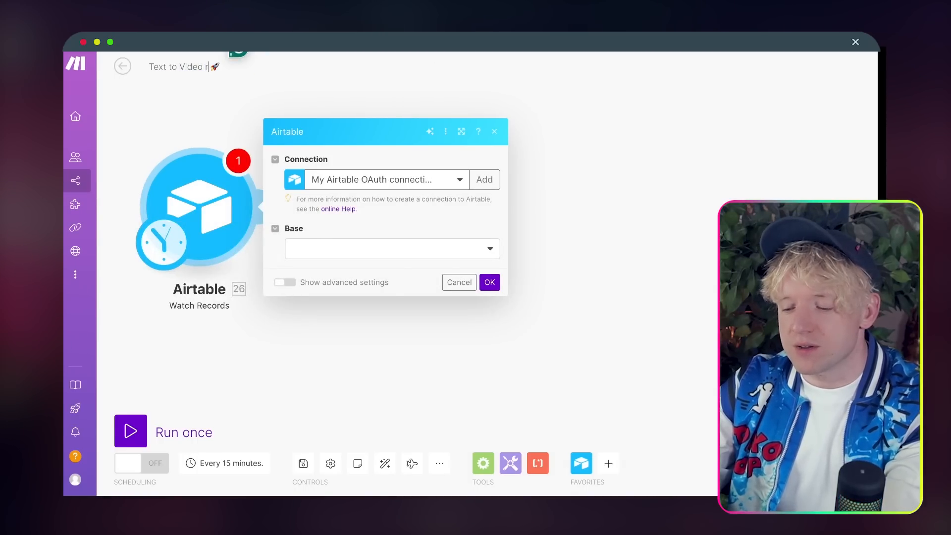
pyautogui.press('BackSpace')
pyautogui.press('BackSpace')
pyautogui.write('R')
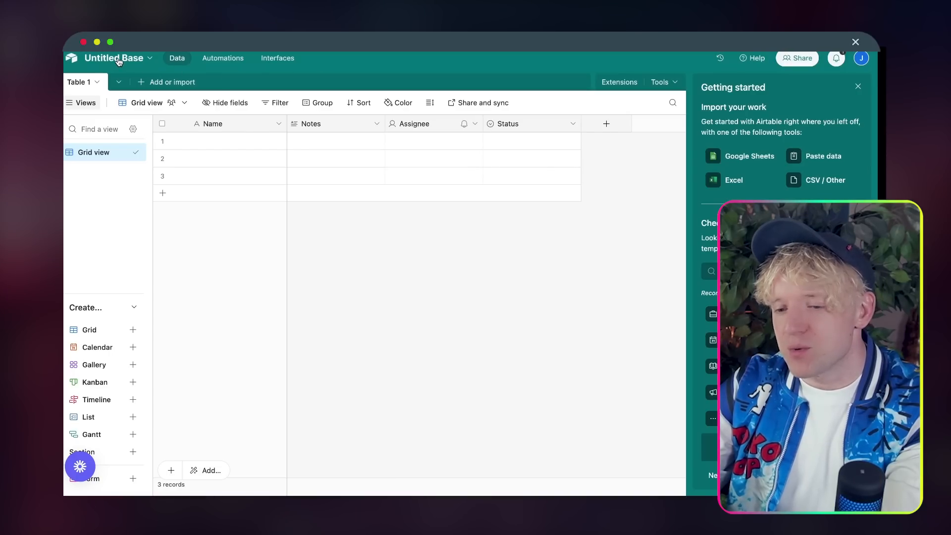
pyautogui.click(118, 58)
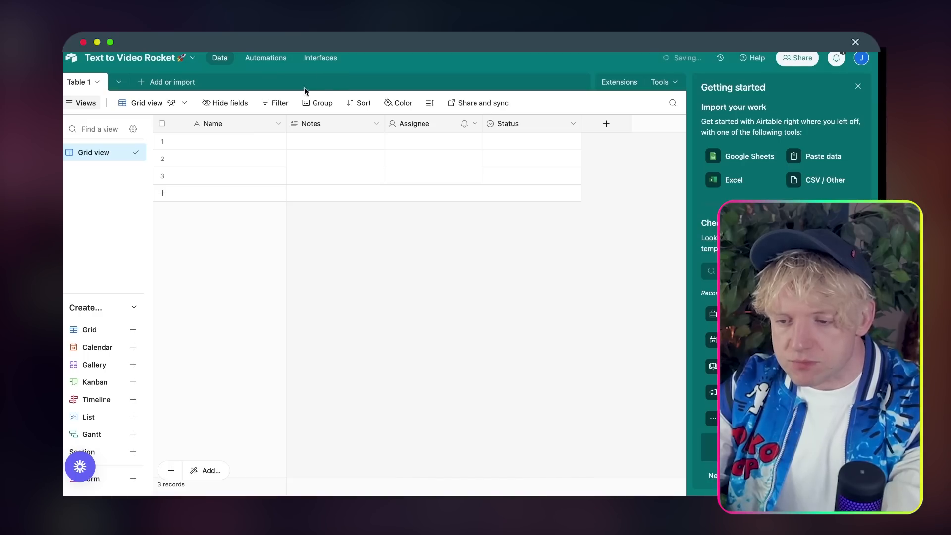
# Step: Rename the Name field to 'Name 👋'
pyautogui.click(223, 125)
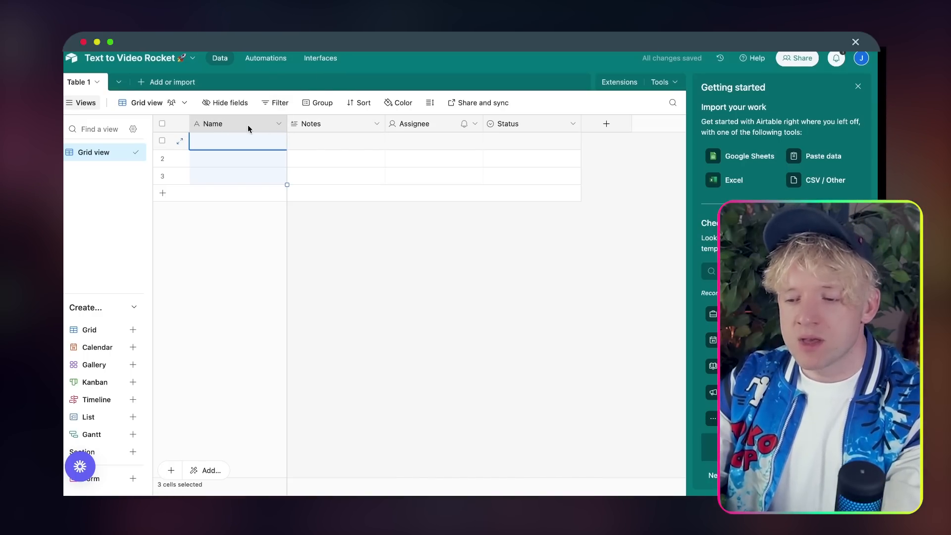
pyautogui.rightClick(248, 125)
pyautogui.doubleClick(235, 121)
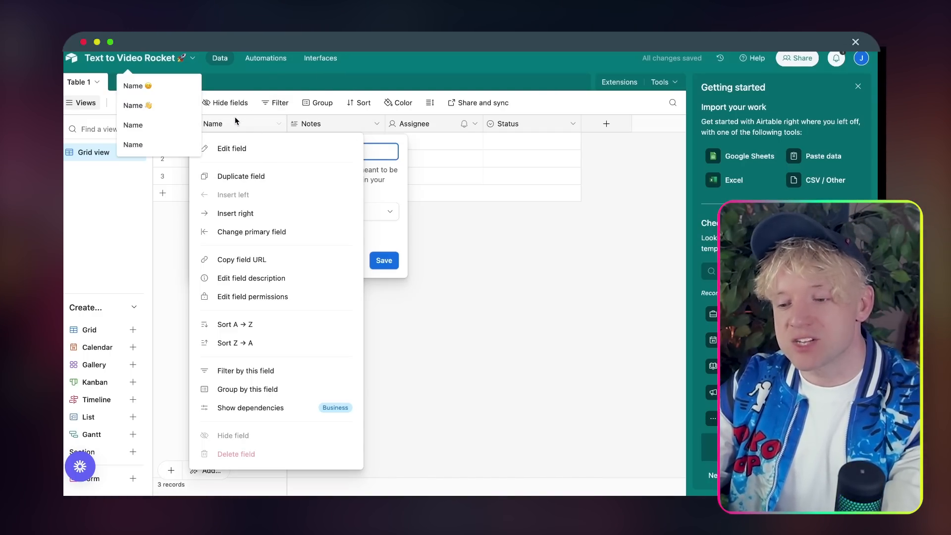
pyautogui.doubleClick(226, 126)
pyautogui.click(226, 129)
pyautogui.click(302, 199)
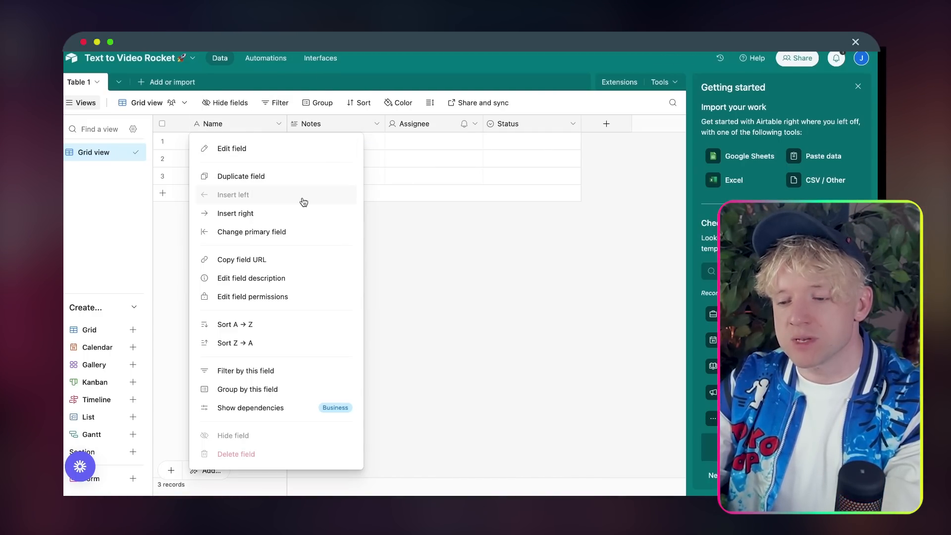
pyautogui.click(459, 225)
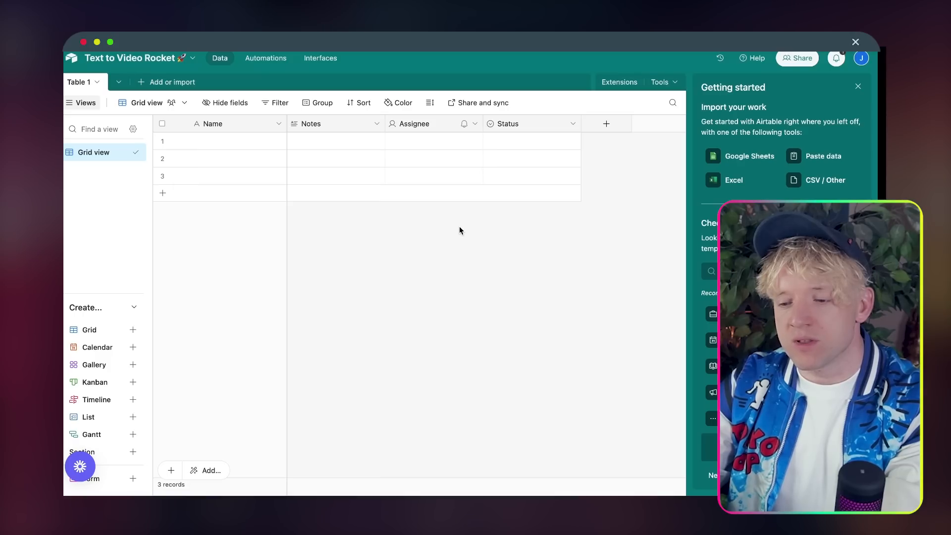
pyautogui.doubleClick(233, 128)
pyautogui.write('Name 👋')
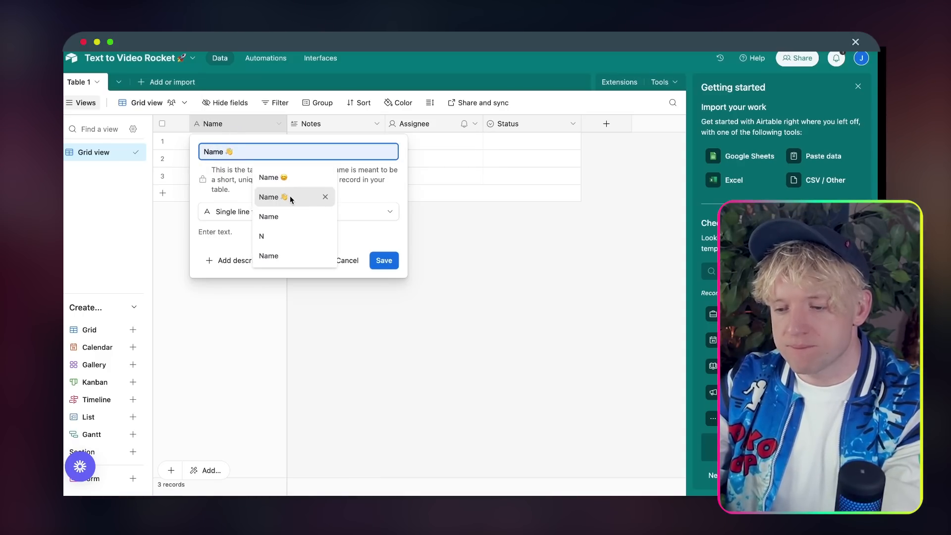
pyautogui.click(290, 198)
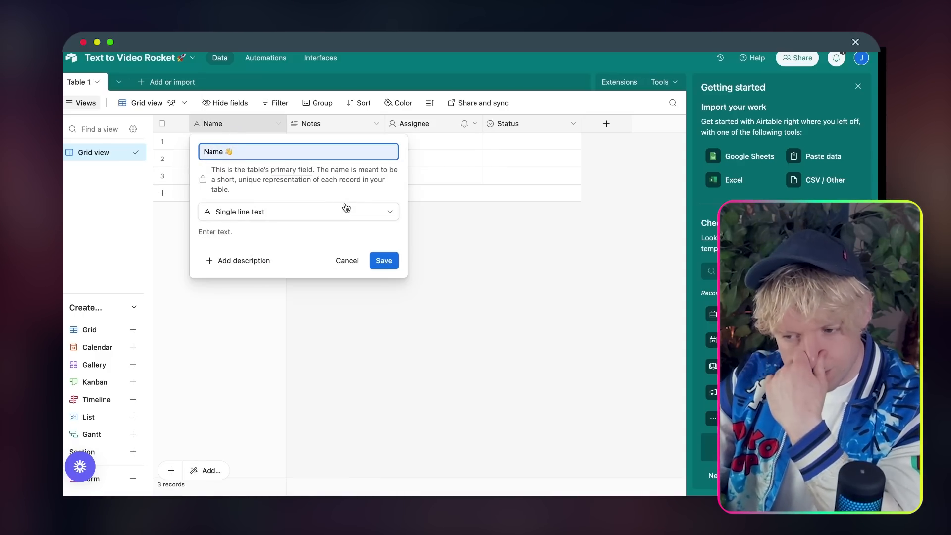
pyautogui.click(393, 268)
# Step: Rename the Notes field to URL and make it the primary field in place of Name
pyautogui.rightClick(214, 126)
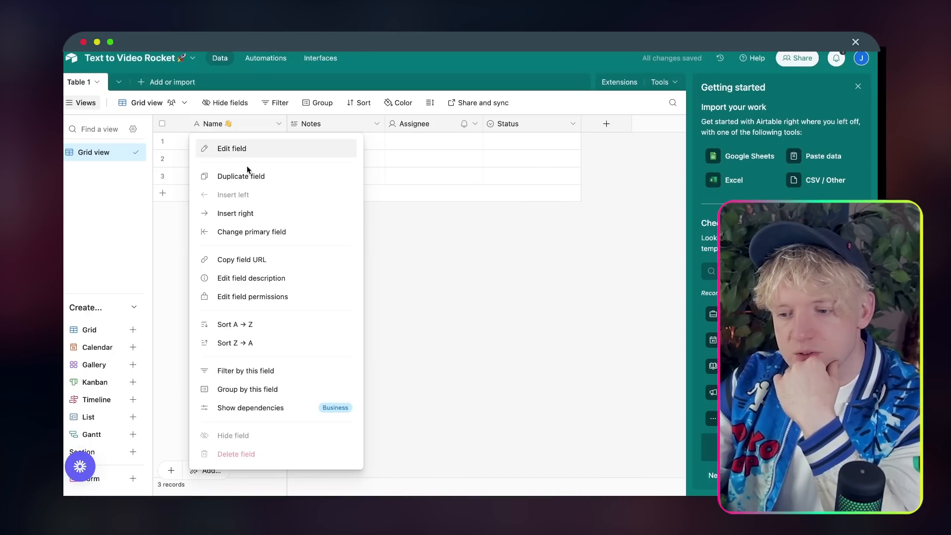
pyautogui.click(287, 216)
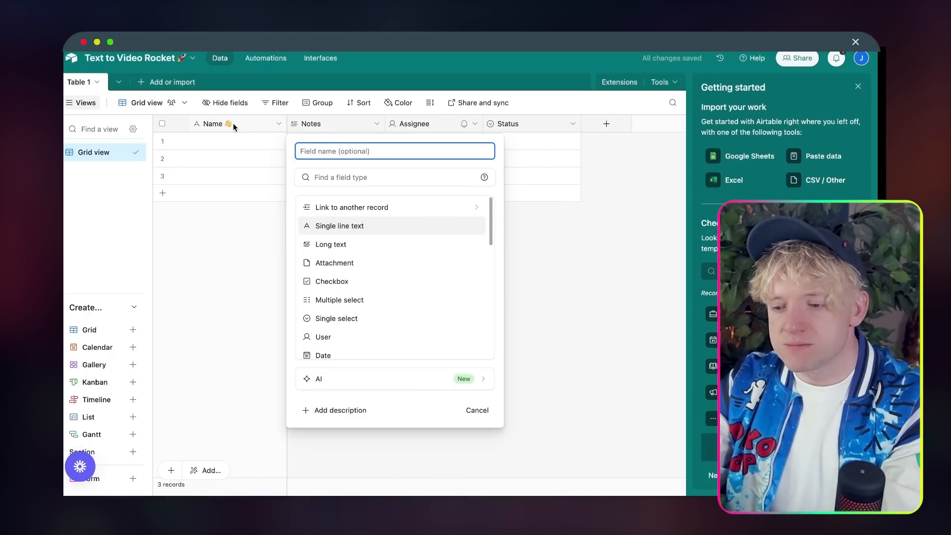
pyautogui.click(233, 127)
pyautogui.doubleClick(315, 124)
pyautogui.write('UR')
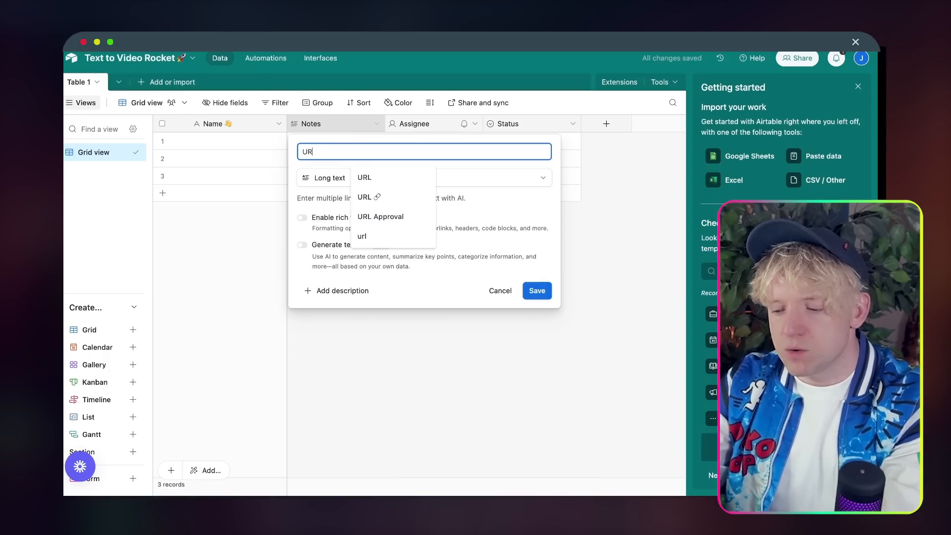
pyautogui.write('L 🔗')
pyautogui.click(391, 197)
pyautogui.click(536, 290)
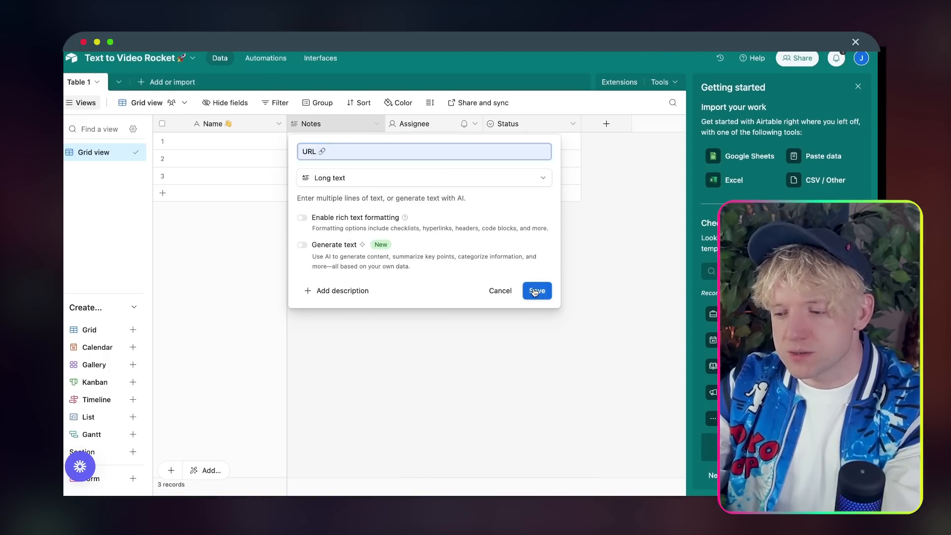
pyautogui.moveTo(354, 132); pyautogui.dragTo(206, 127)
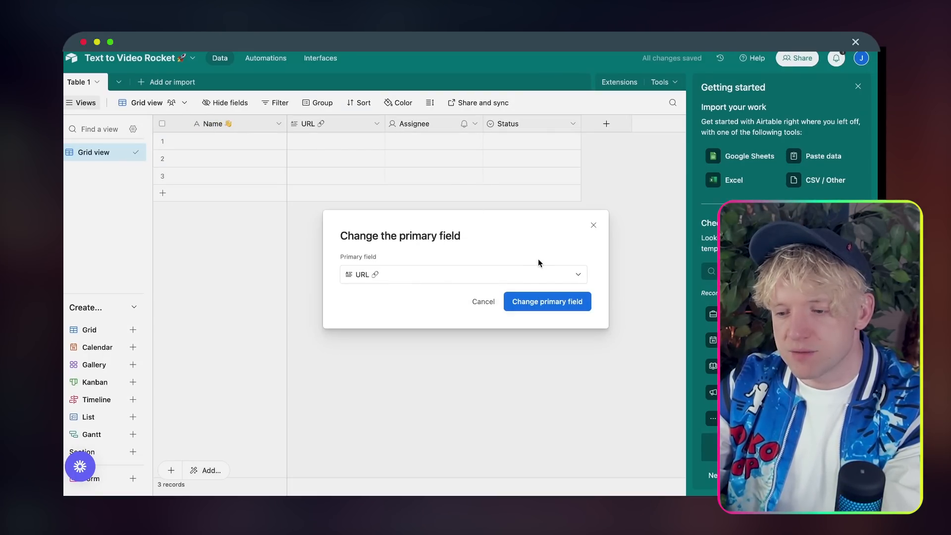
pyautogui.click(547, 304)
pyautogui.click(331, 124)
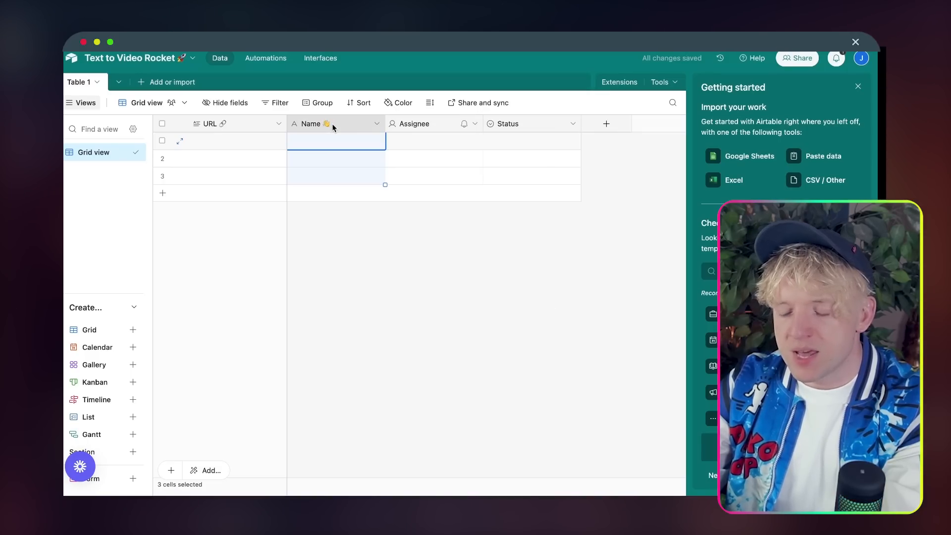
# Step: Add a Created time field named 'Created Time'
pyautogui.click(606, 126)
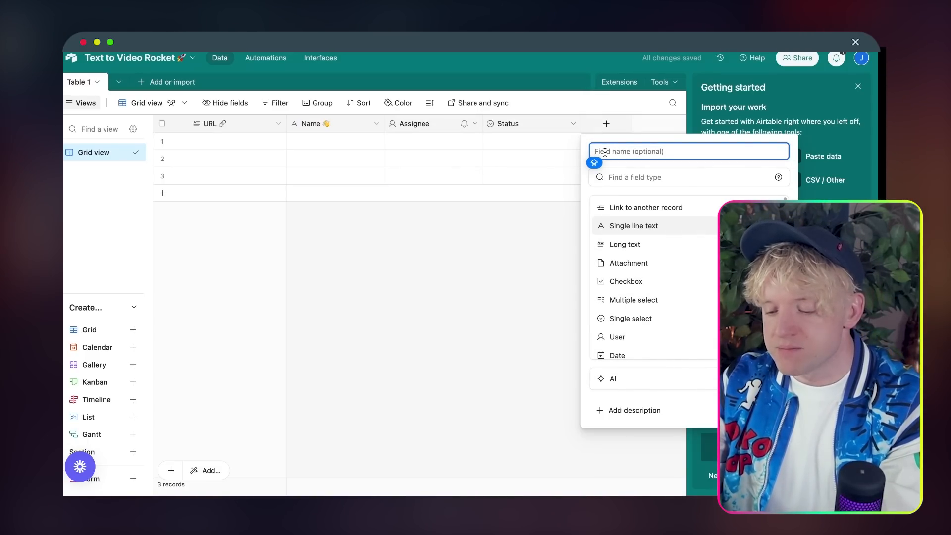
pyautogui.click(627, 177)
pyautogui.write('DATE')
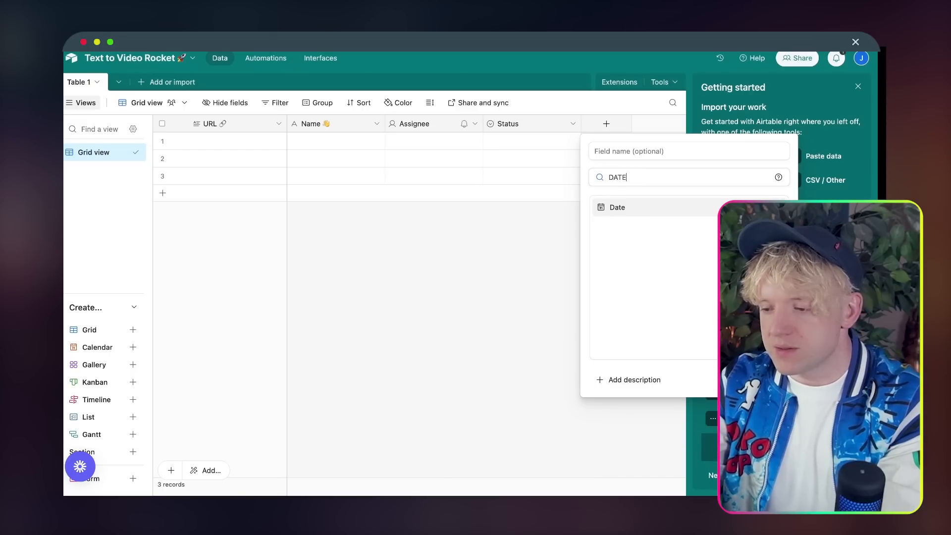
pyautogui.press('BackSpace')
pyautogui.press('BackSpace')
pyautogui.press('BackSpace')
pyautogui.press('BackSpace')
pyautogui.write('TIE')
pyautogui.press('BackSpace')
pyautogui.write('E')
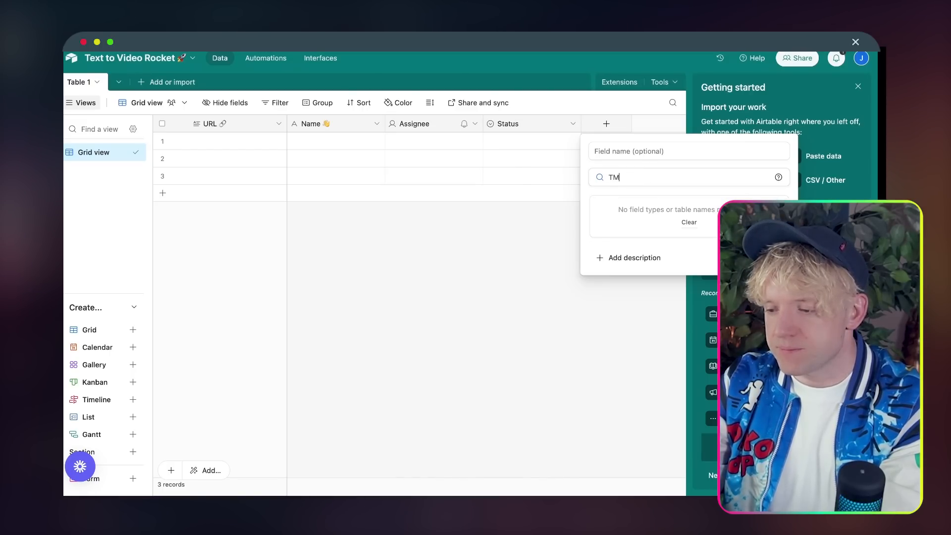
pyautogui.press('BackSpace')
pyautogui.press('BackSpace')
pyautogui.write('IMR')
pyautogui.press('BackSpace')
pyautogui.click(640, 205)
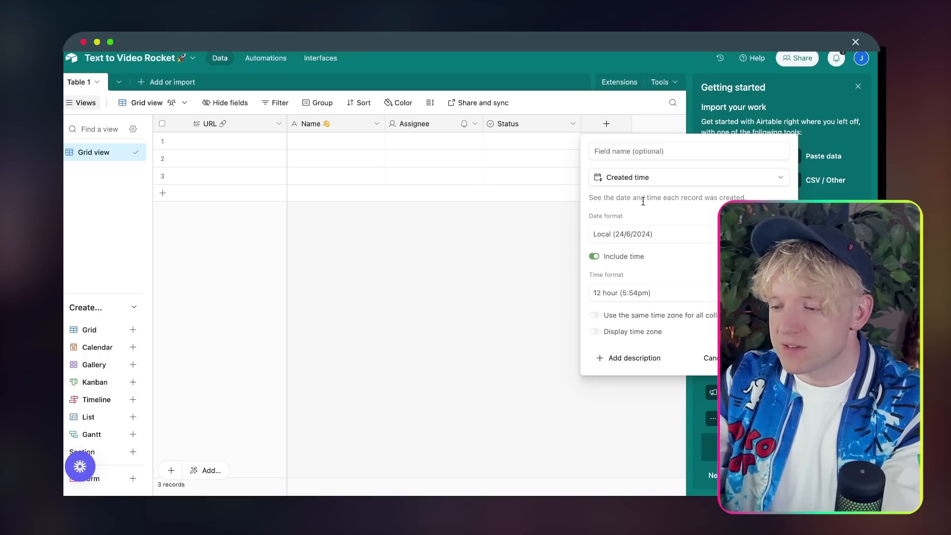
pyautogui.click(643, 151)
pyautogui.write('c')
pyautogui.press('BackSpace')
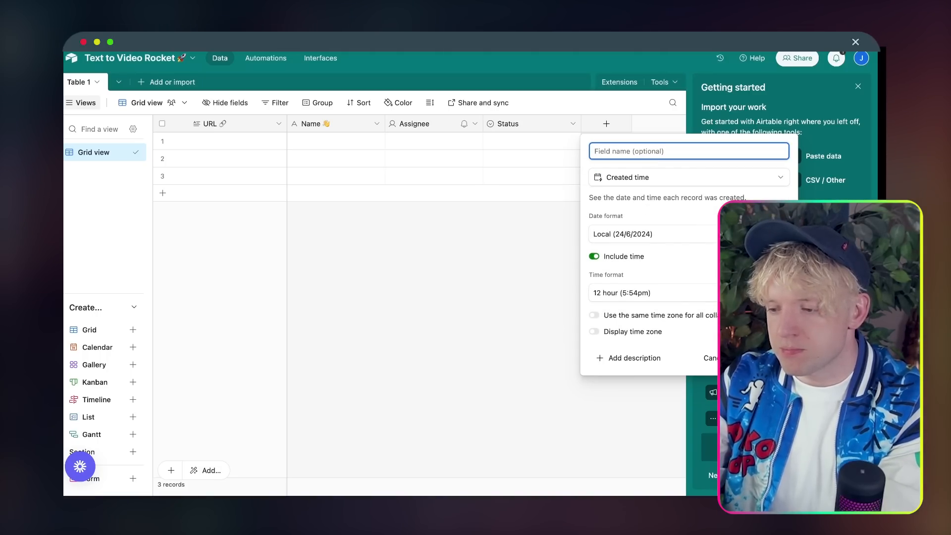
pyautogui.write('Created Time')
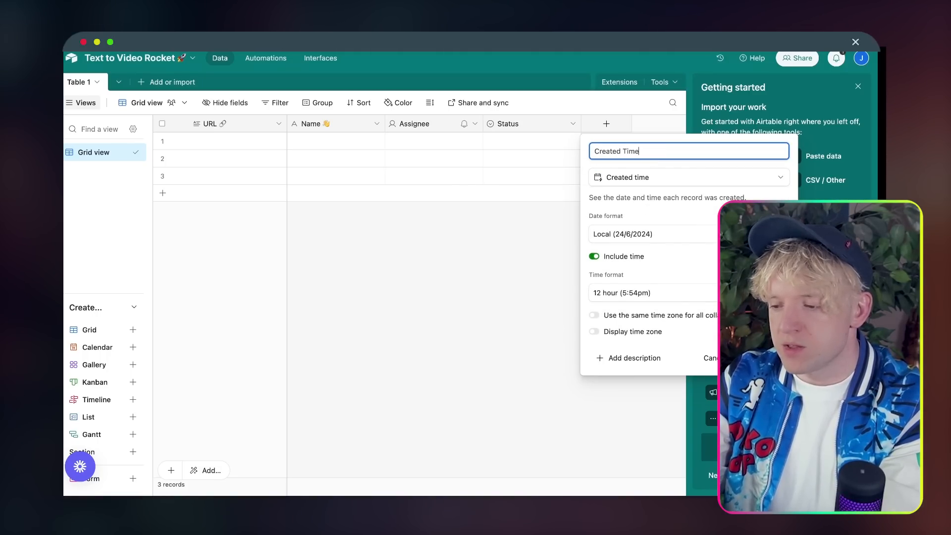
pyautogui.press('Return')
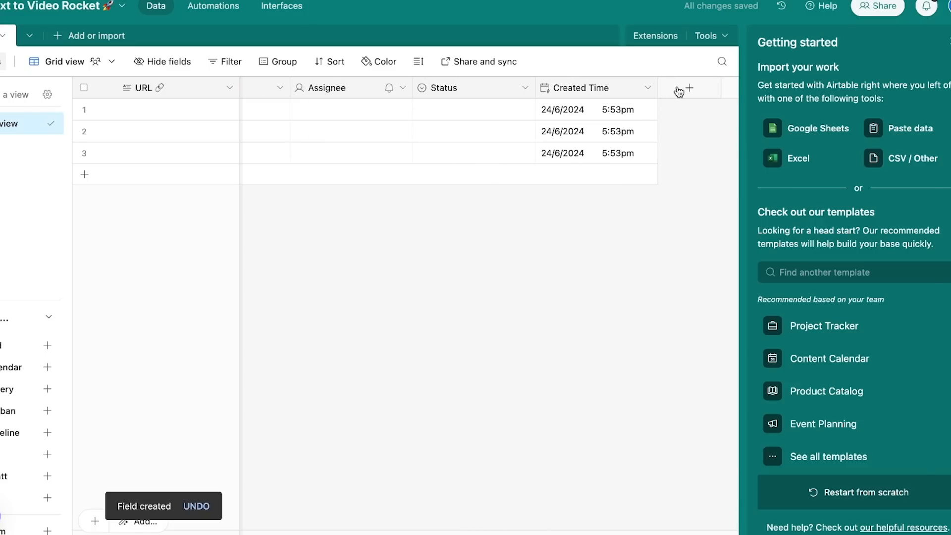
# Step: Add a Last modified time field named Last Modified
pyautogui.click(681, 89)
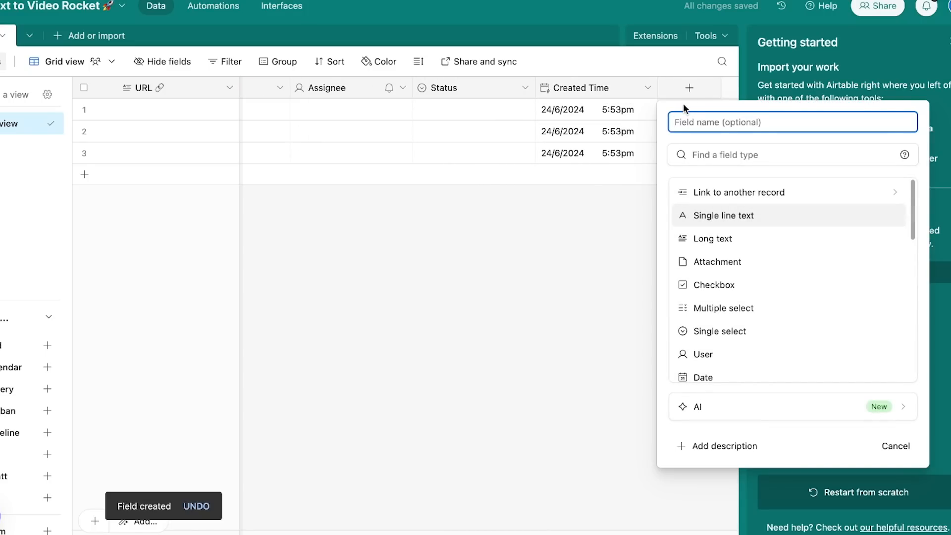
pyautogui.click(708, 155)
pyautogui.write('las')
pyautogui.click(736, 216)
pyautogui.click(893, 305)
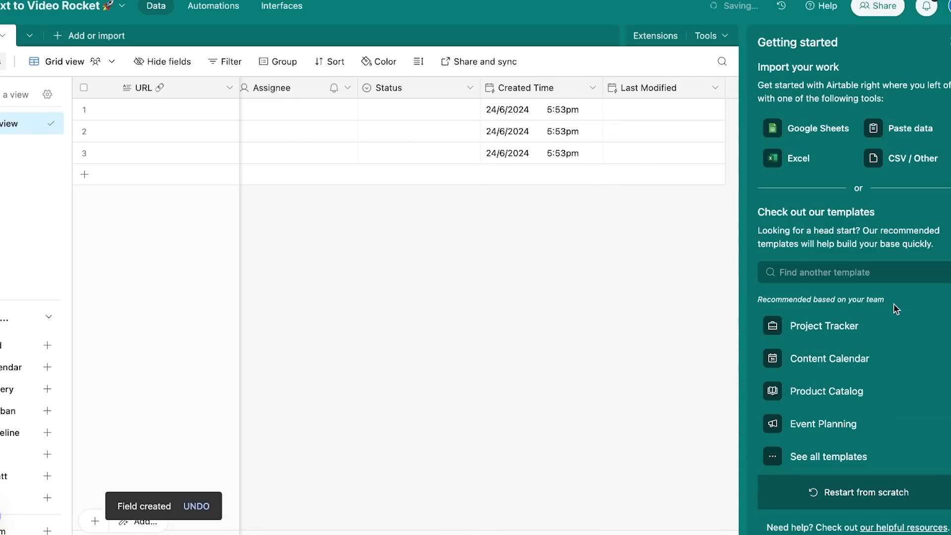
# Step: Delete the Assignee field from the table
pyautogui.hscroll(-4, 536, 153)
pyautogui.click(507, 91)
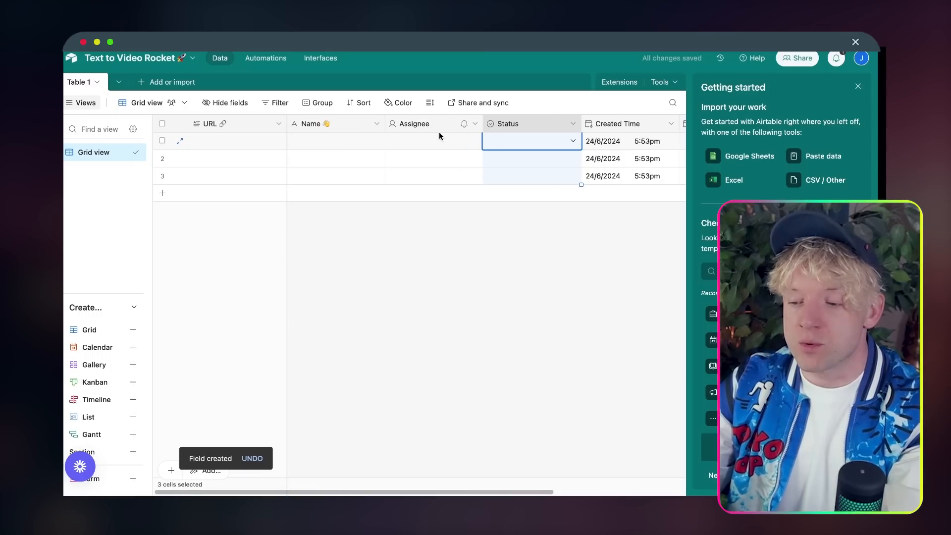
pyautogui.click(391, 88)
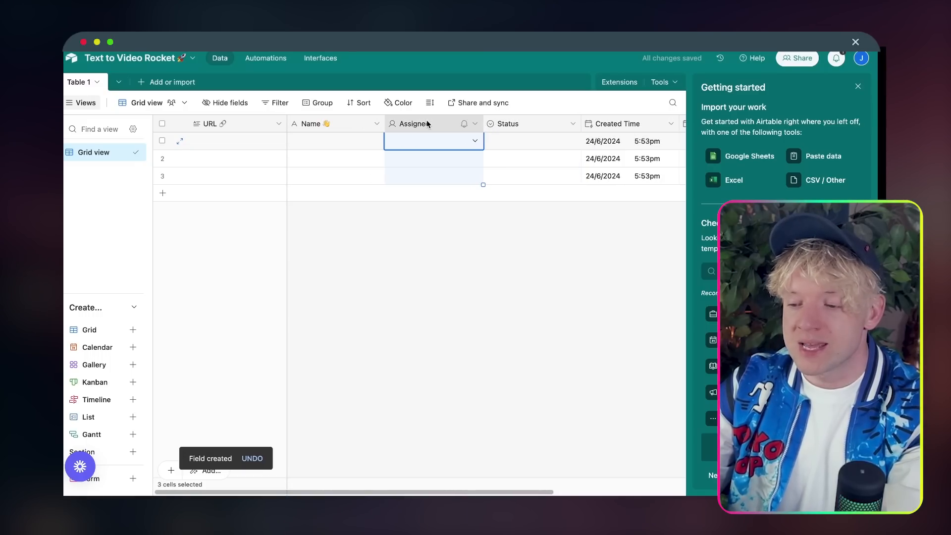
pyautogui.rightClick(391, 89)
pyautogui.click(458, 435)
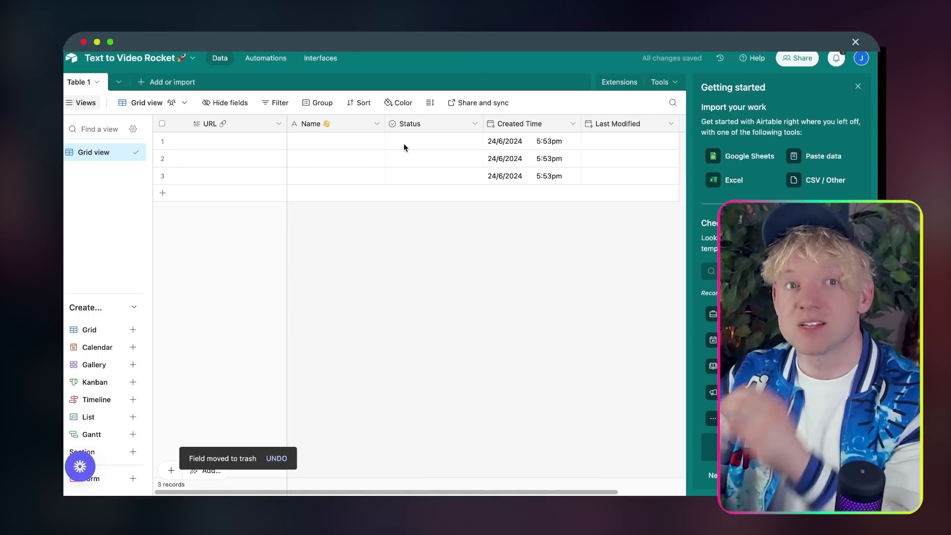
# Step: Insert a single line text field named Email with an email emoji right of the Name column
pyautogui.rightClick(356, 125)
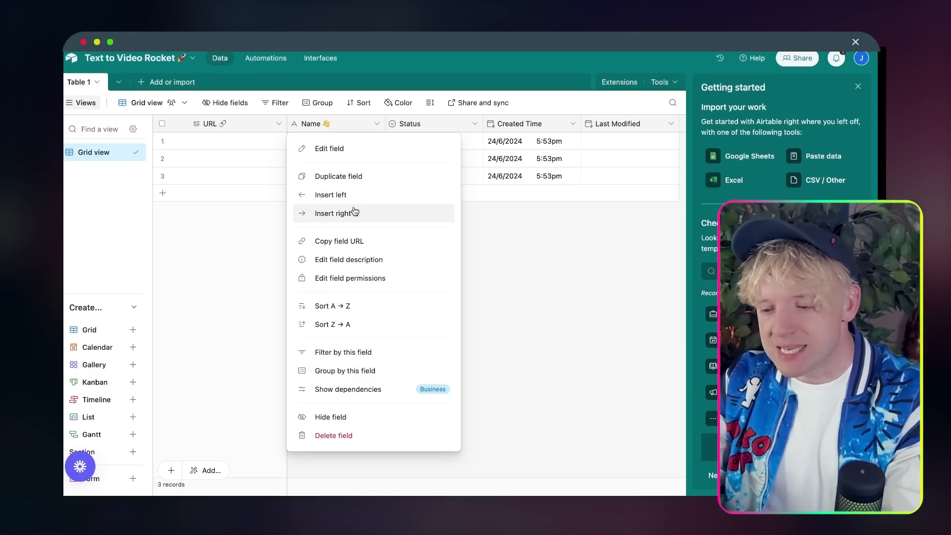
pyautogui.click(355, 212)
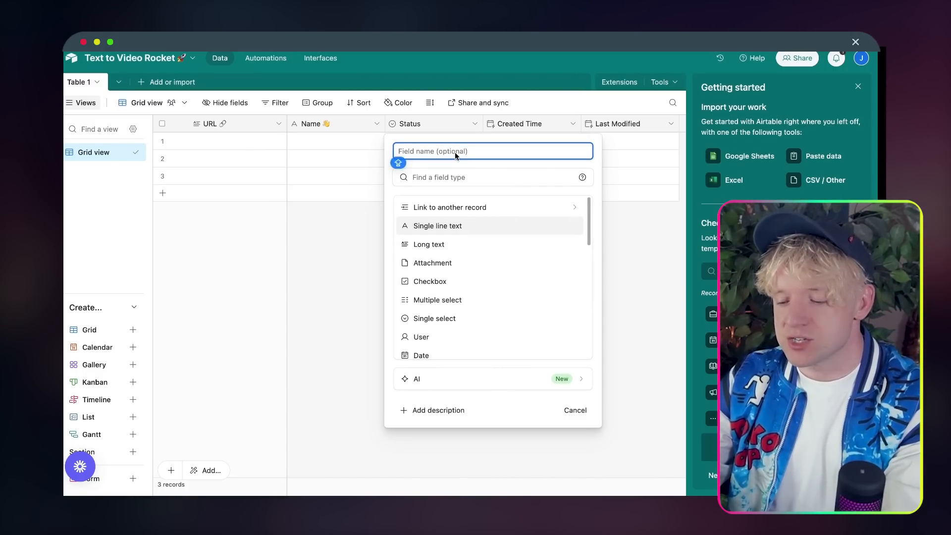
pyautogui.write('Email')
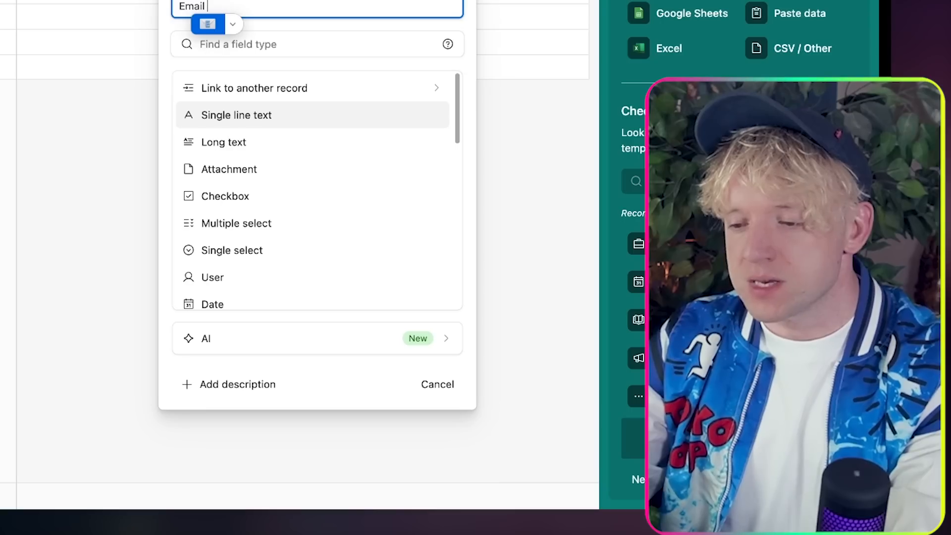
pyautogui.click(420, 166)
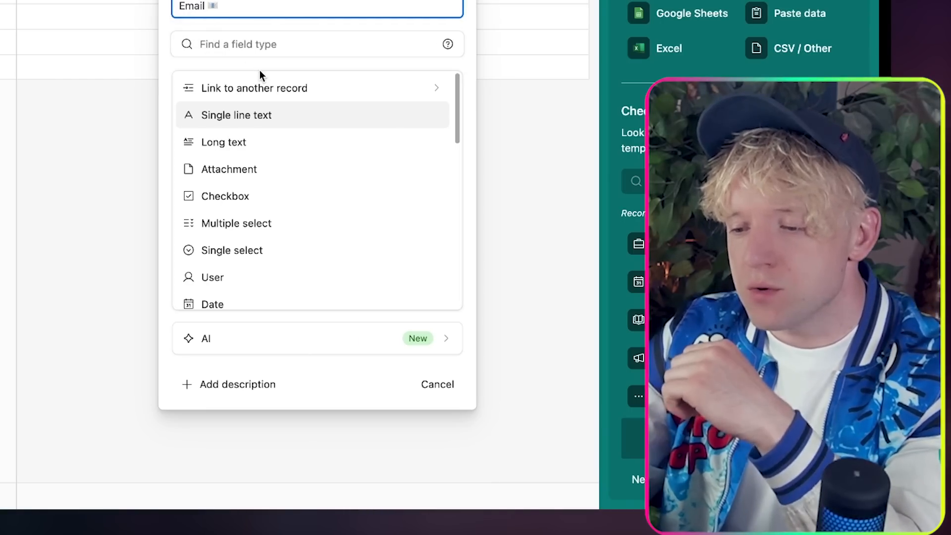
pyautogui.click(335, 118)
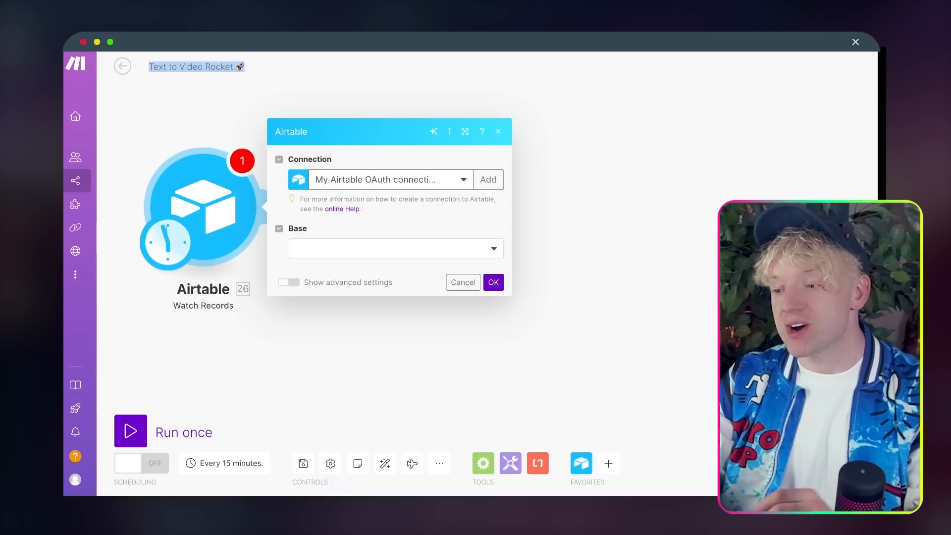
# Step: Point Watch Records at the Text to Video Rocket base's Table 1, triggered by Last Modified and labelled by URL
pyautogui.click(395, 250)
pyautogui.write('text')
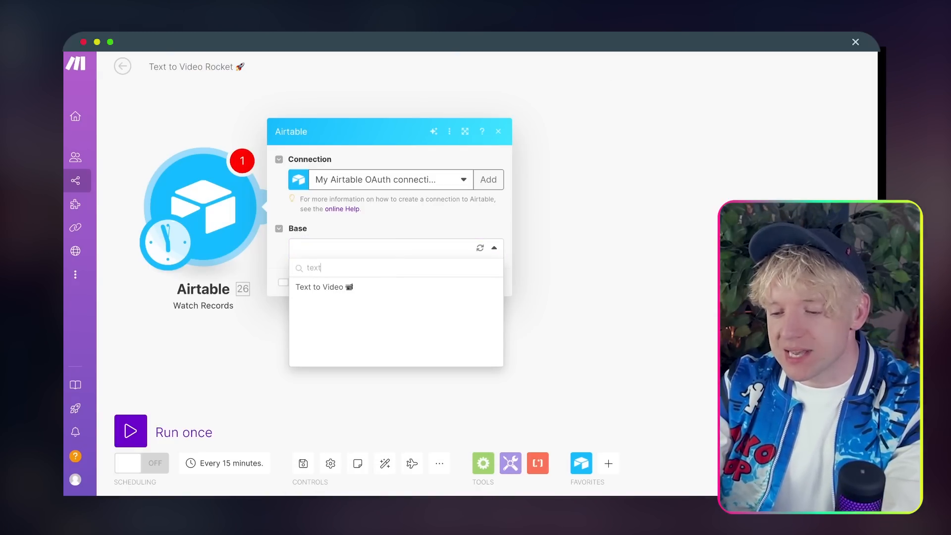
pyautogui.click(480, 248)
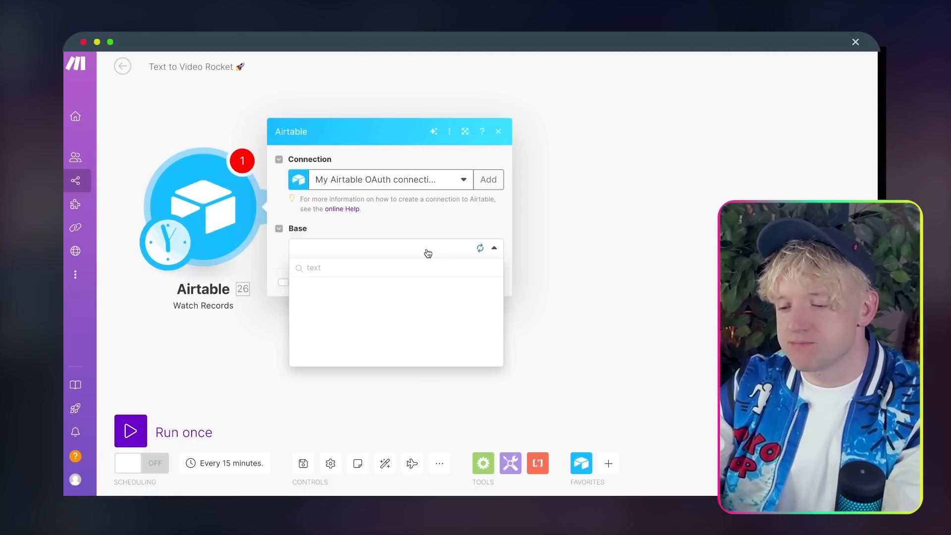
pyautogui.write('tex')
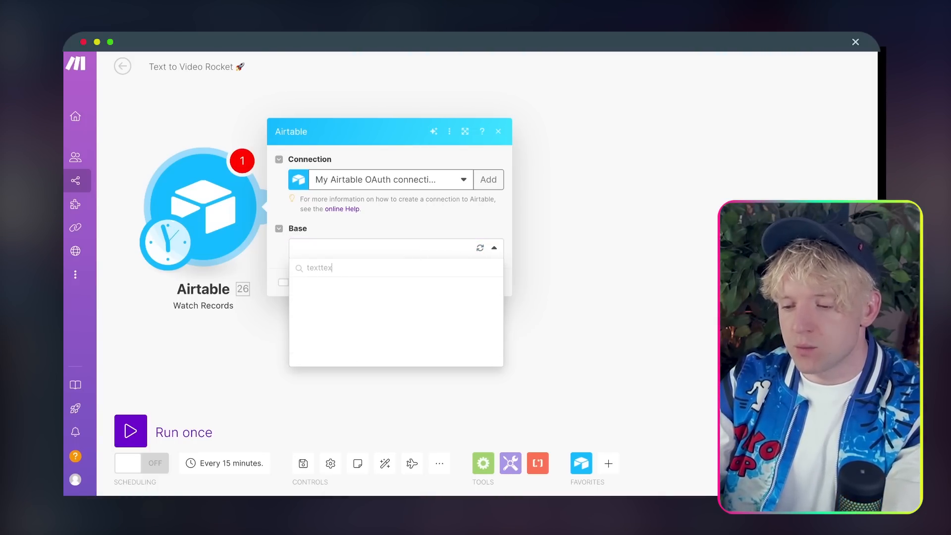
pyautogui.click(394, 309)
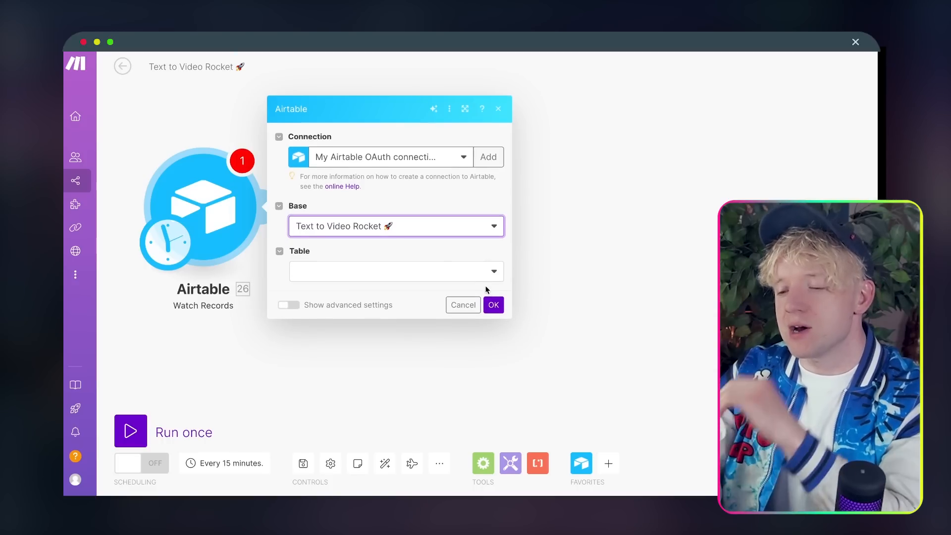
pyautogui.click(462, 273)
pyautogui.click(387, 291)
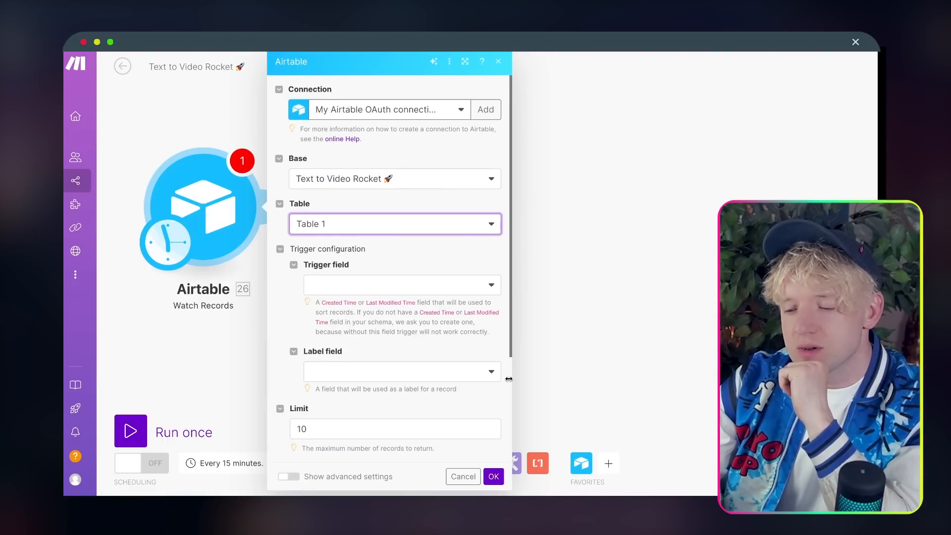
pyautogui.click(425, 285)
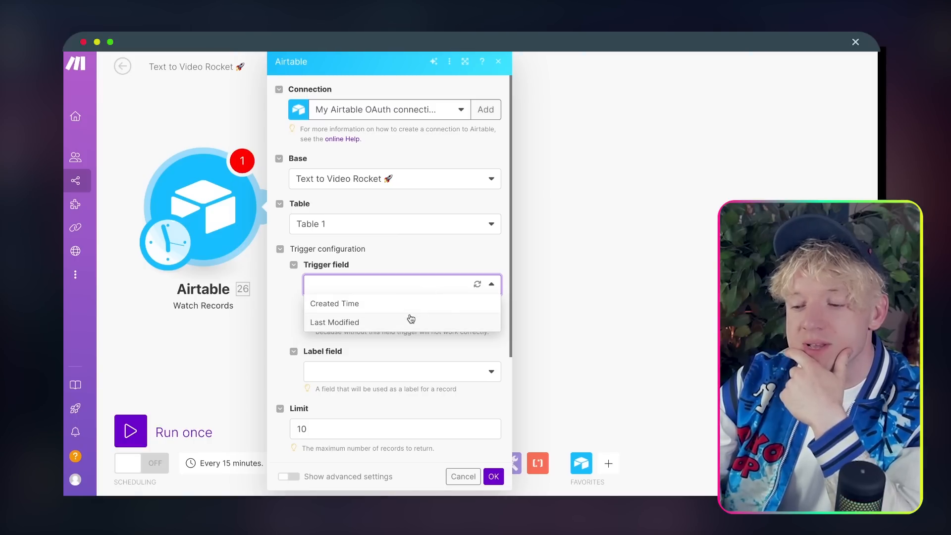
pyautogui.click(409, 321)
pyautogui.scroll(-3, 411, 332)
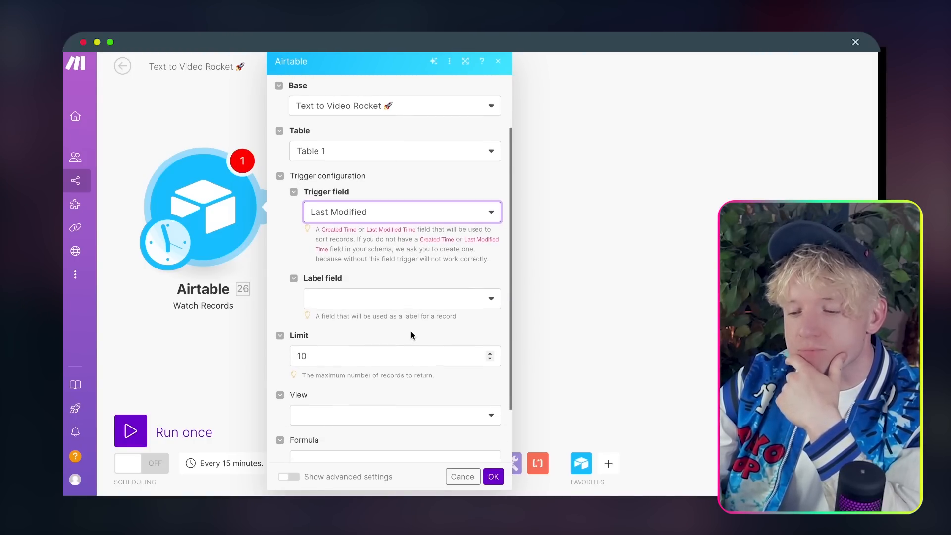
pyautogui.click(420, 237)
pyautogui.click(406, 249)
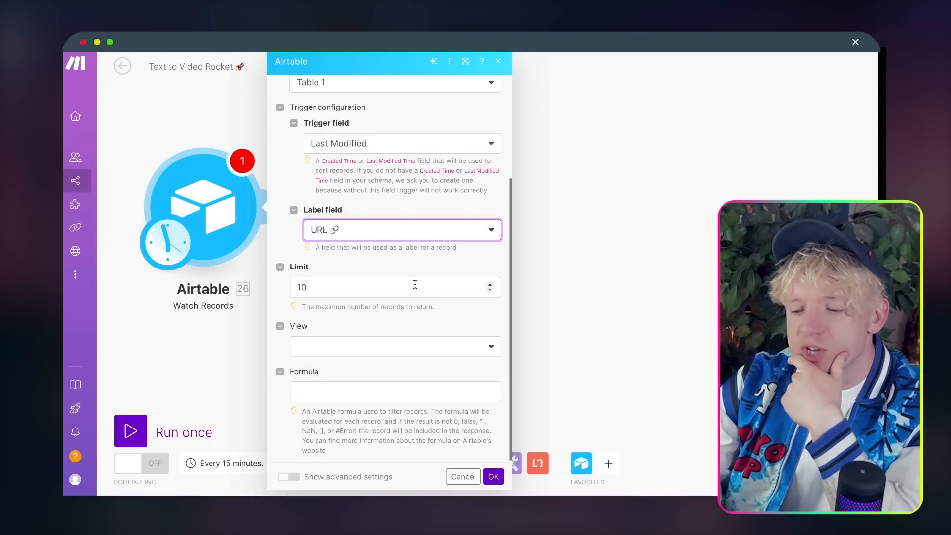
pyautogui.click(493, 476)
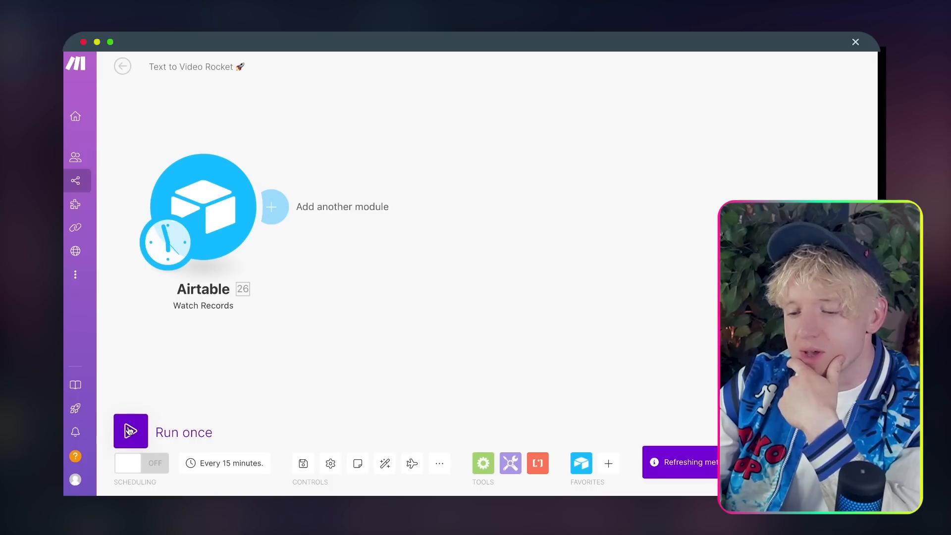
# Step: Run the scenario once and check the records the trigger returned
pyautogui.click(130, 430)
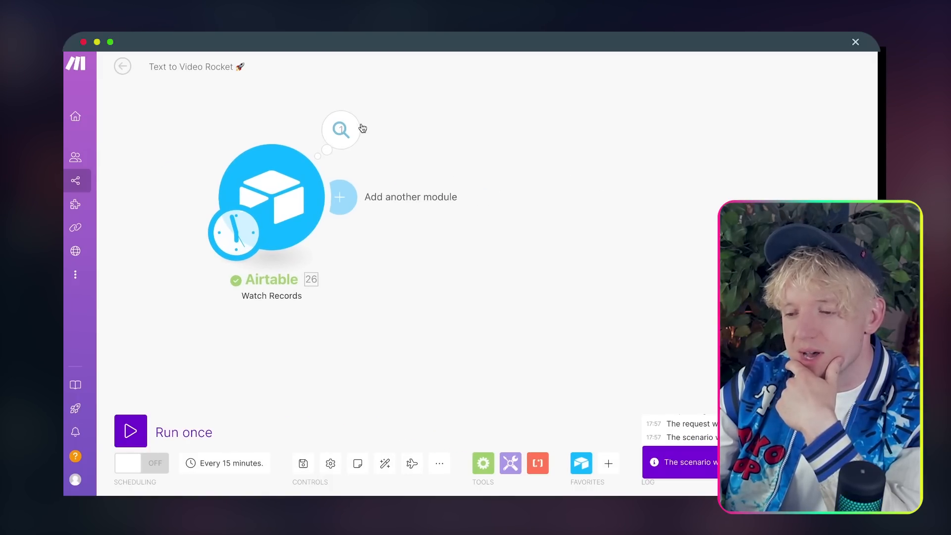
pyautogui.click(356, 129)
pyautogui.click(732, 145)
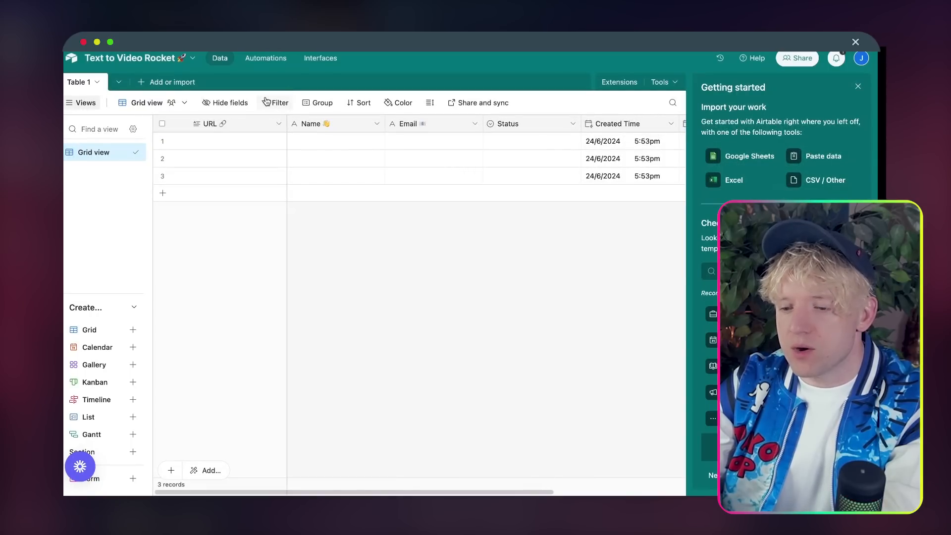
# Step: Fill the first record with URL screenshotone.com/, a contact's name and the start of their e-mail
pyautogui.click(226, 141)
pyautogui.write('screenshotone.com/')
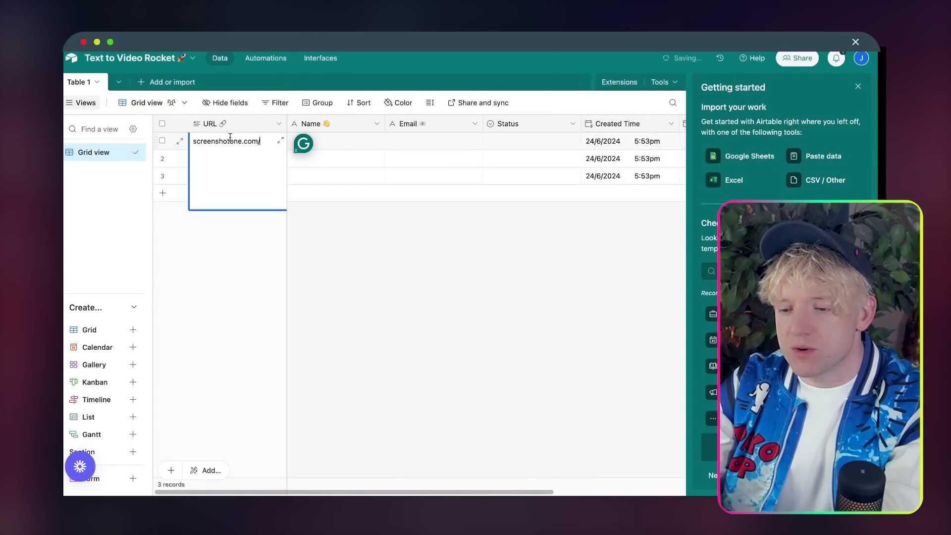
pyautogui.click(345, 143)
pyautogui.write('Benny')
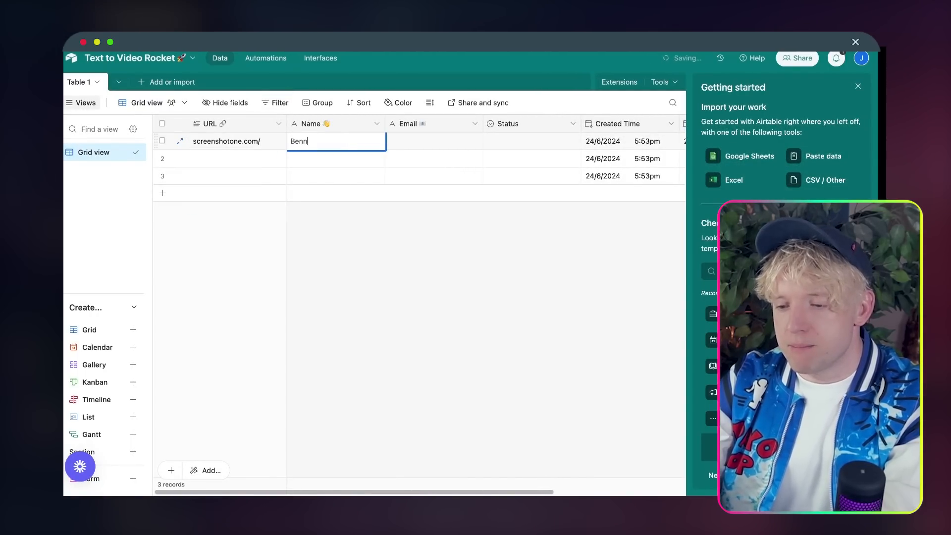
pyautogui.press('Tab')
pyautogui.write('ben')
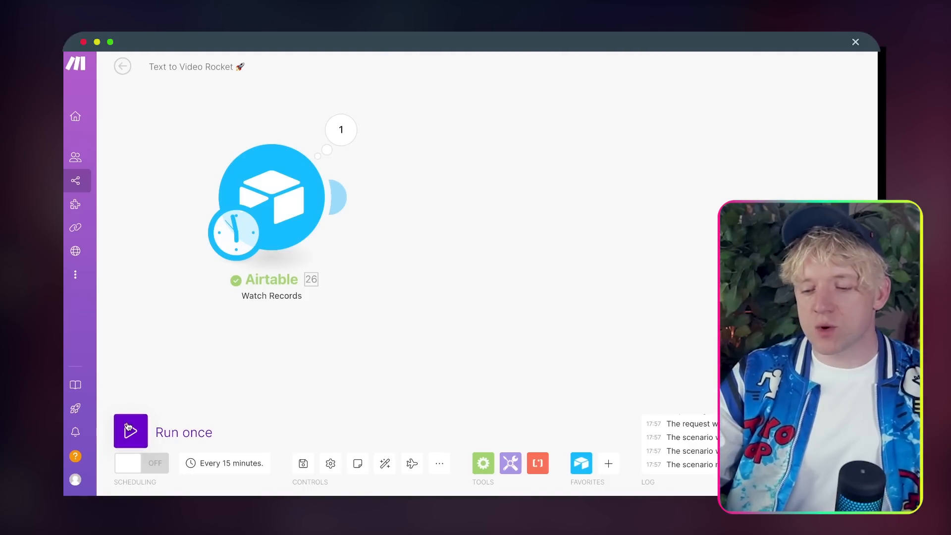
# Step: Run the scenario once to fetch the screenshotone.com/ record and inspect the returned Bundle 1
pyautogui.click(130, 429)
pyautogui.moveTo(439, 278)
pyautogui.mouseDown()
pyautogui.moveTo(352, 277)
pyautogui.moveTo(439, 274)
pyautogui.mouseUp()
pyautogui.moveTo(504, 238); pyautogui.dragTo(267, 204)
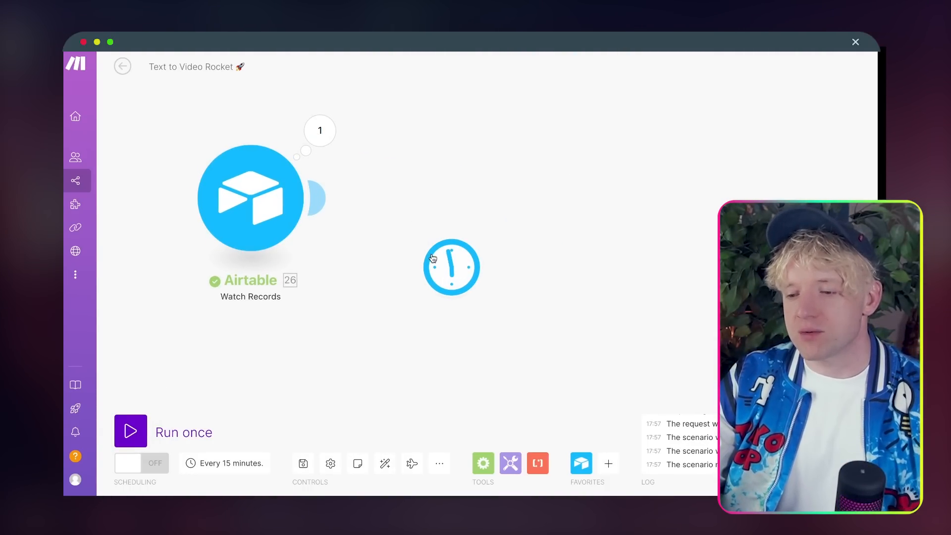
pyautogui.click(321, 132)
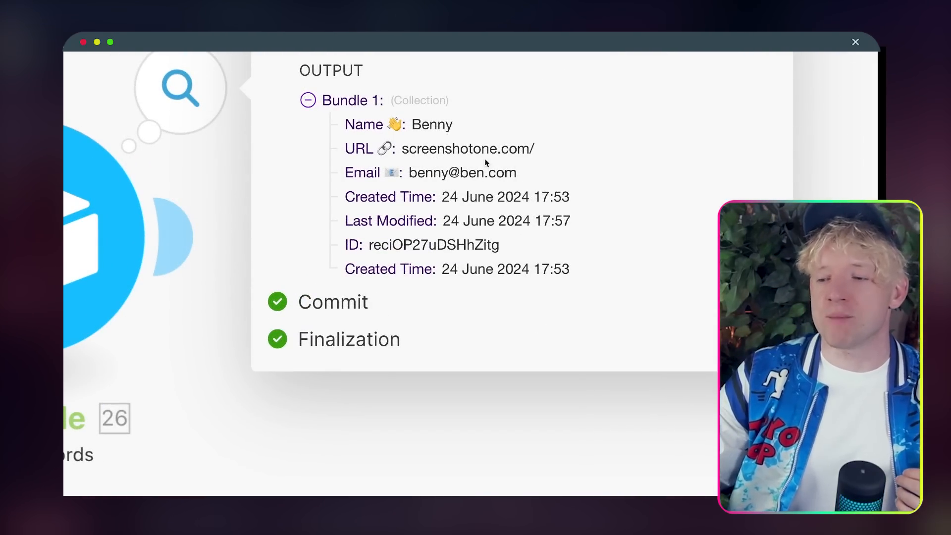
pyautogui.scroll(-4, 77, 233)
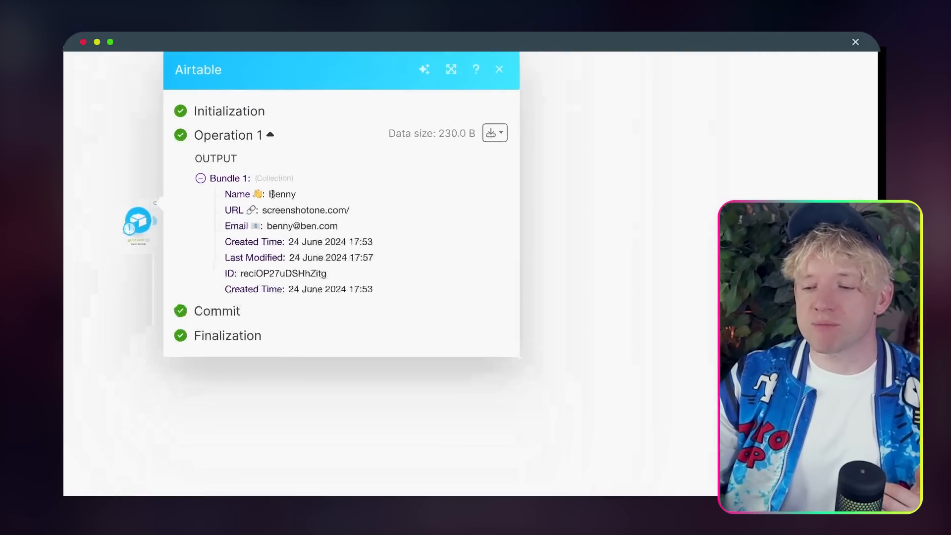
pyautogui.click(543, 95)
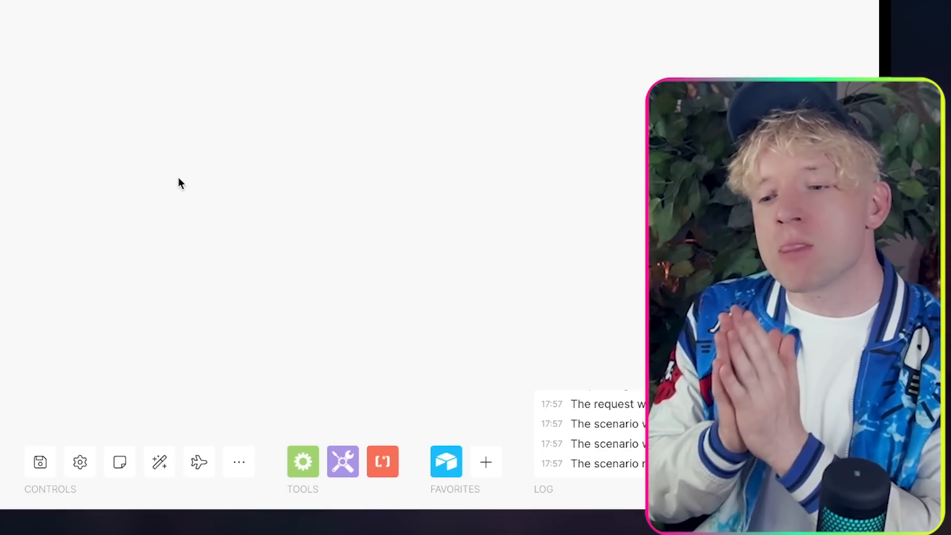
pyautogui.scroll(-3, 82, 148)
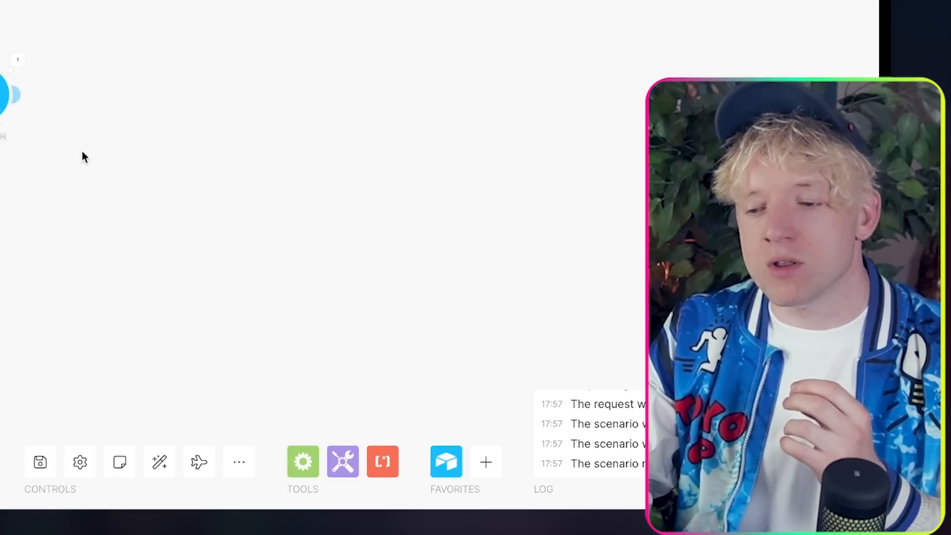
pyautogui.scroll(2, 82, 147)
pyautogui.moveTo(82, 152); pyautogui.dragTo(148, 181)
pyautogui.scroll(3, 147, 182)
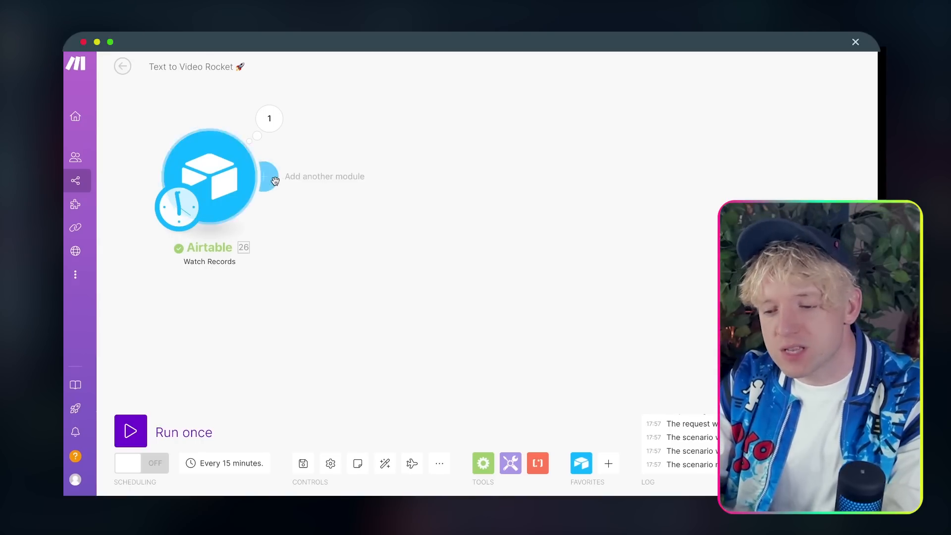
pyautogui.click(266, 177)
pyautogui.moveTo(630, 238); pyautogui.dragTo(738, 277)
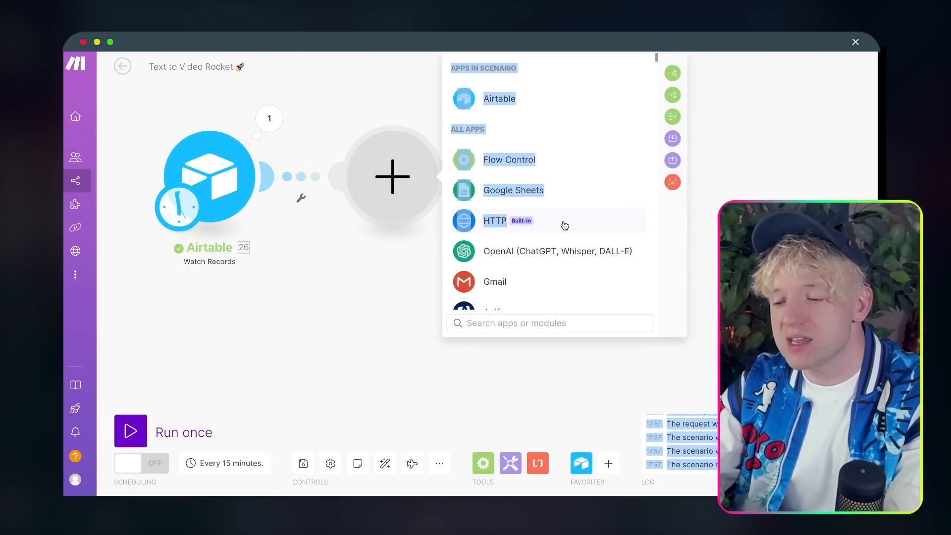
pyautogui.click(537, 323)
pyautogui.click(555, 228)
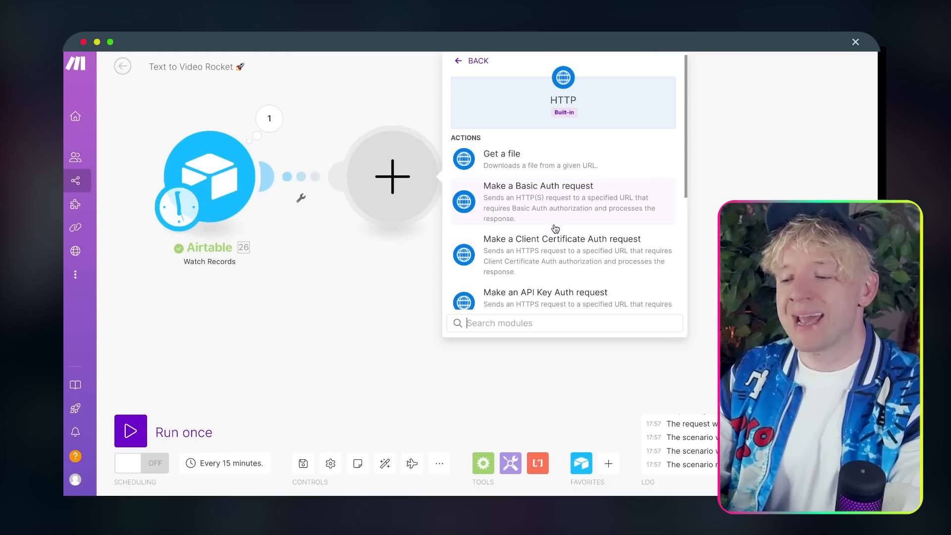
pyautogui.click(598, 167)
pyautogui.click(529, 187)
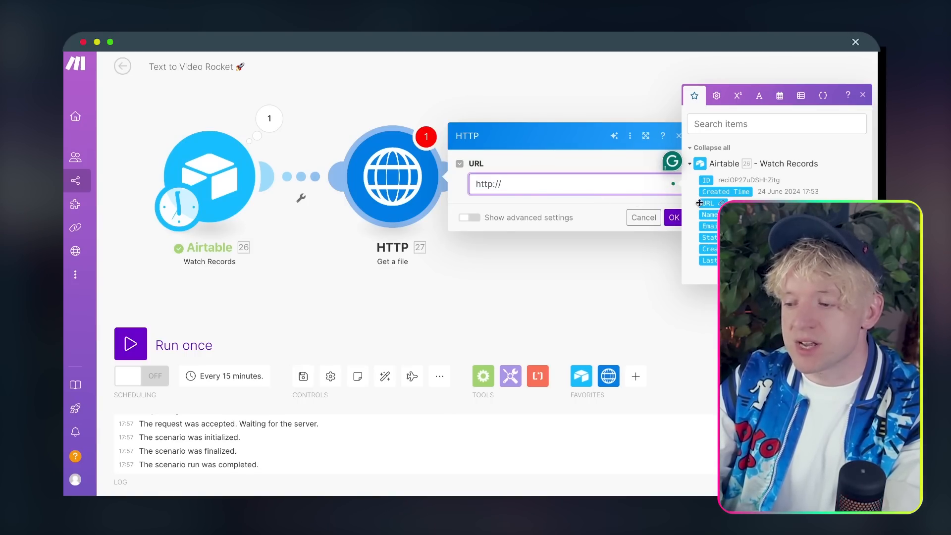
pyautogui.moveTo(700, 203); pyautogui.dragTo(605, 183)
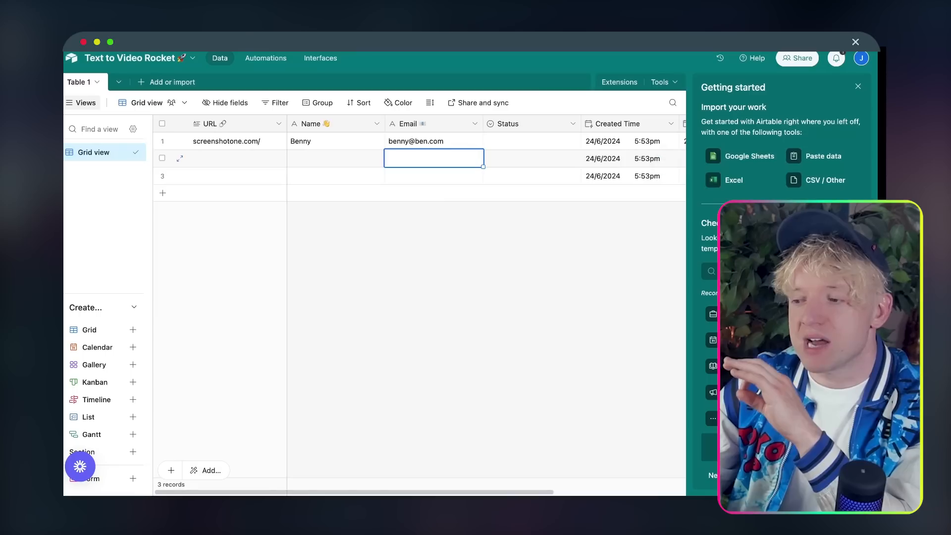
pyautogui.click(250, 142)
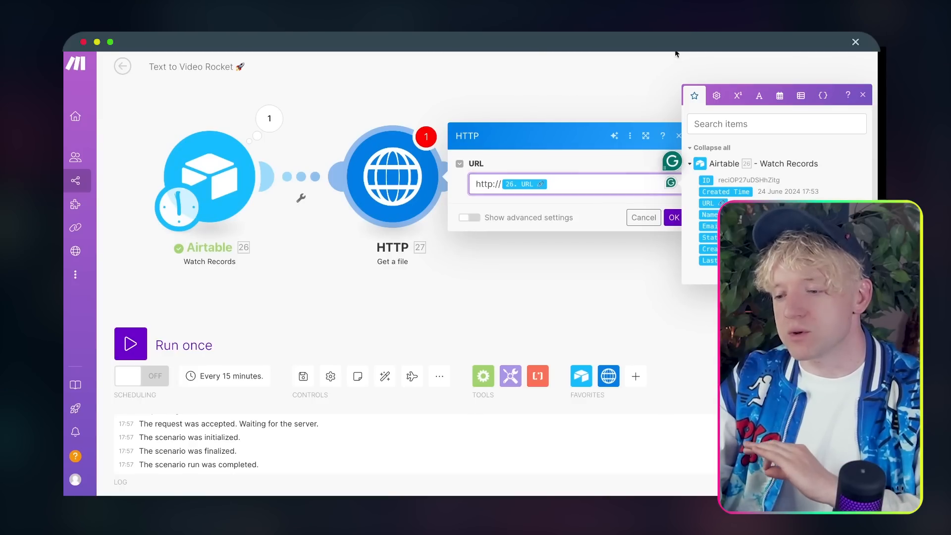
pyautogui.click(674, 218)
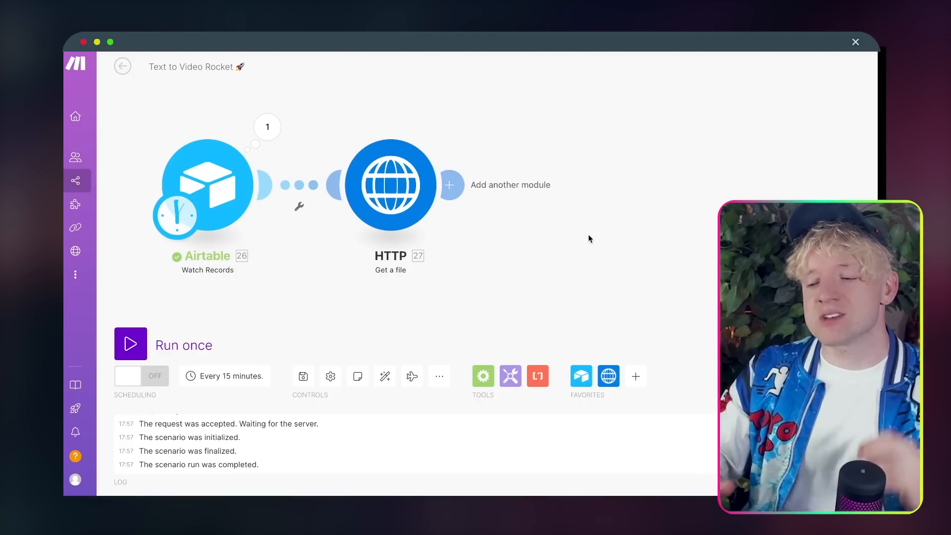
# Step: Add a Text parser HTML to text module with the HTTP Data mapped into its HTML field
pyautogui.click(457, 186)
pyautogui.moveTo(685, 208); pyautogui.dragTo(528, 267)
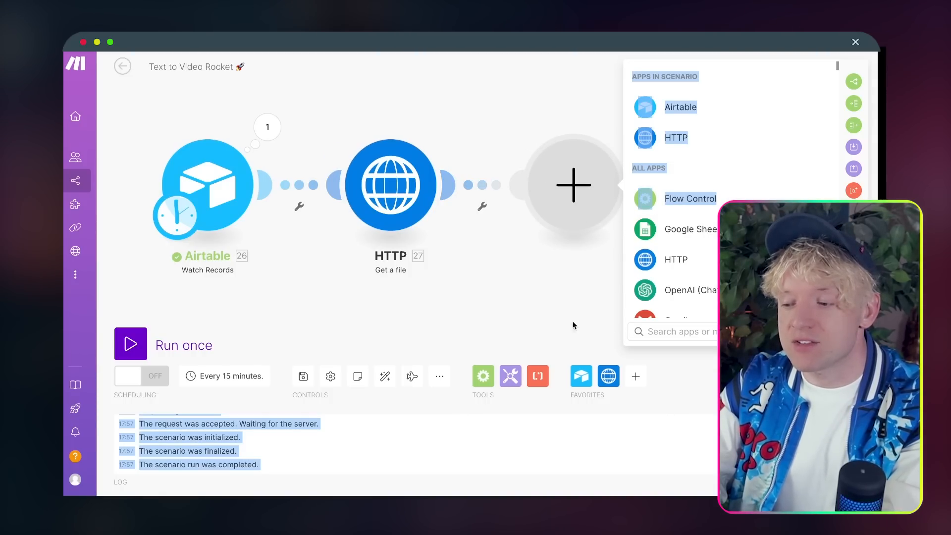
pyautogui.click(661, 331)
pyautogui.write('html to')
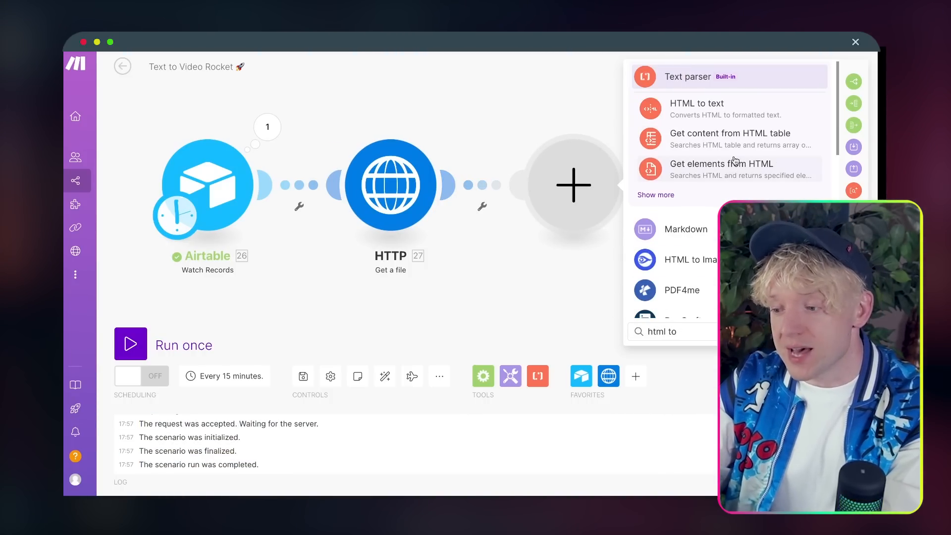
pyautogui.click(759, 108)
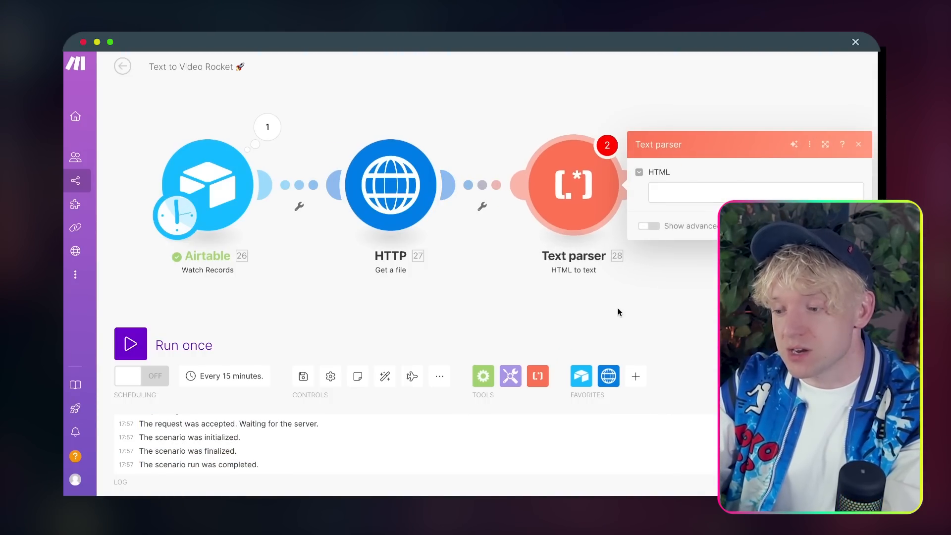
pyautogui.scroll(-3, 617, 308)
pyautogui.moveTo(617, 308); pyautogui.dragTo(393, 259)
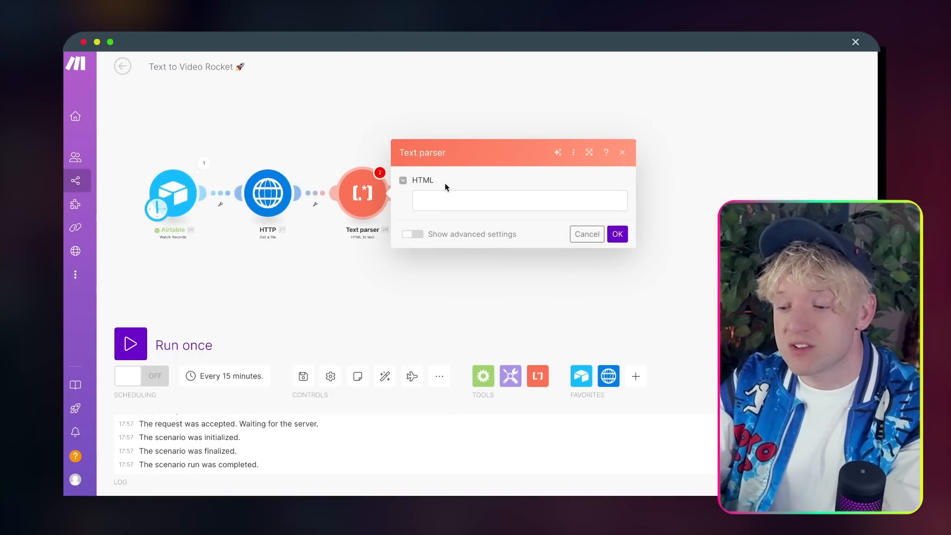
pyautogui.click(445, 201)
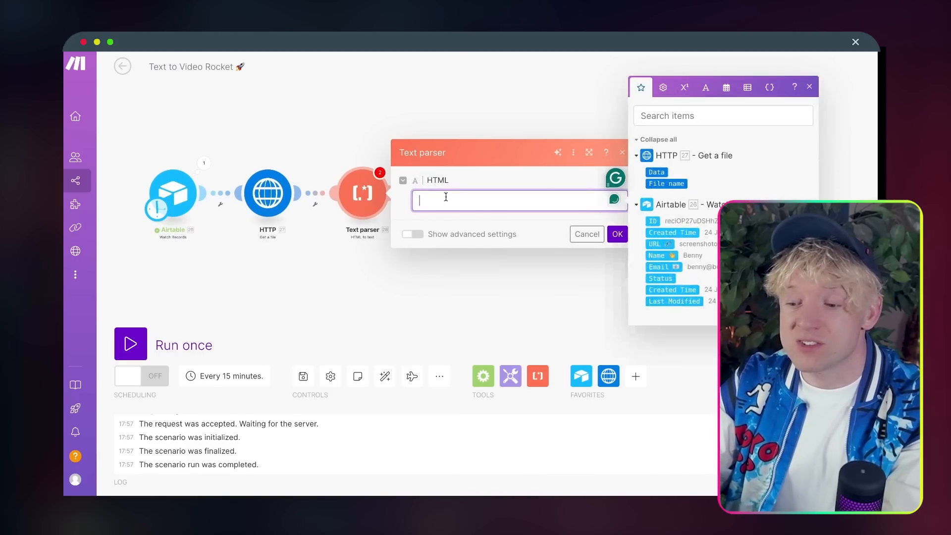
pyautogui.click(658, 172)
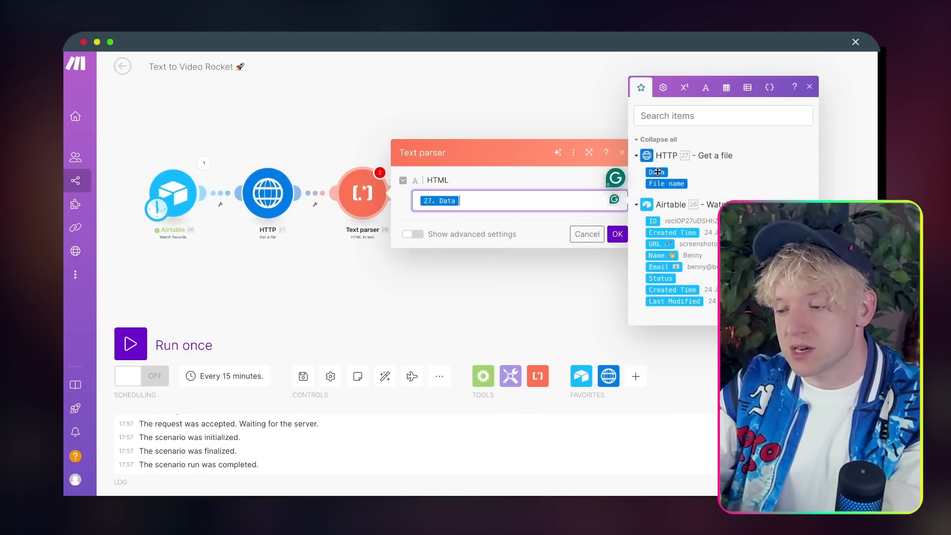
pyautogui.click(618, 234)
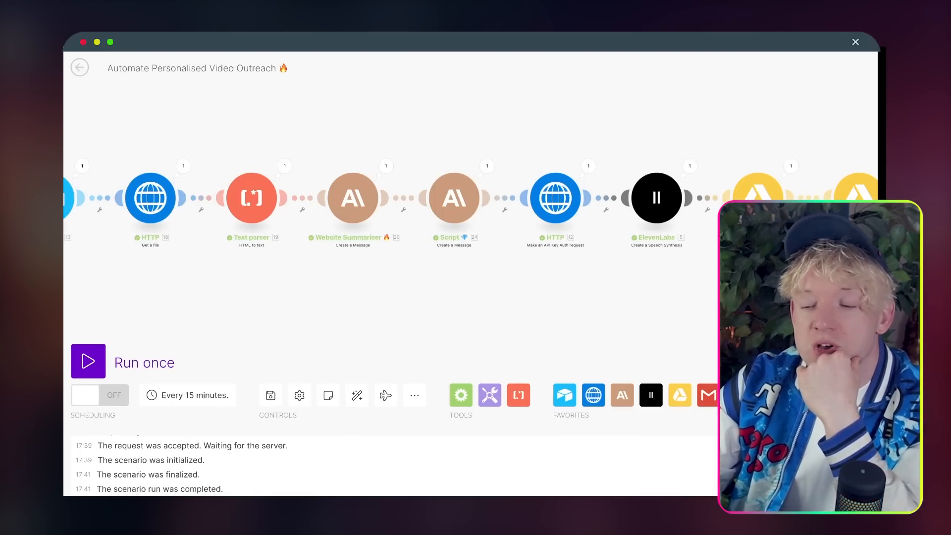
# Step: Add an Anthropic Claude Create a Message module connected after the Text parser
pyautogui.moveTo(356, 101); pyautogui.dragTo(503, 99)
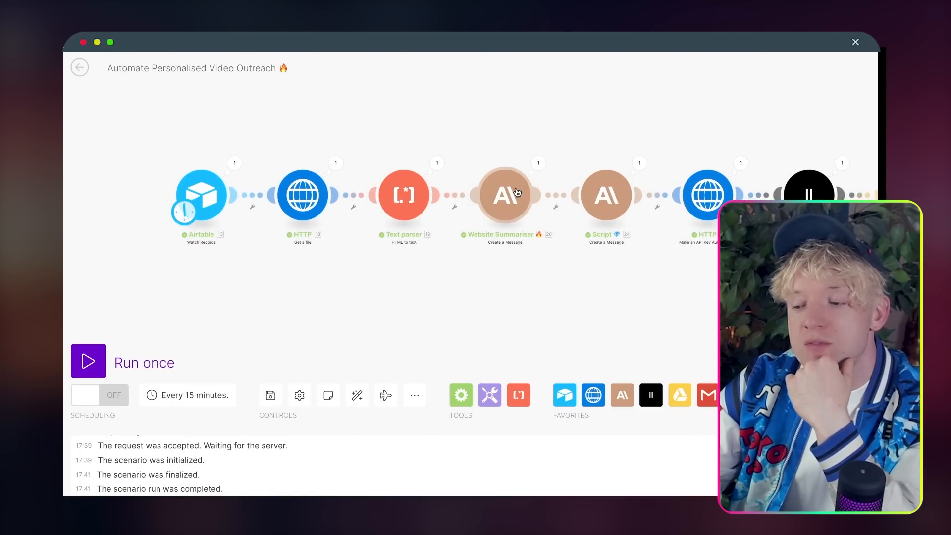
pyautogui.moveTo(561, 114); pyautogui.dragTo(500, 113)
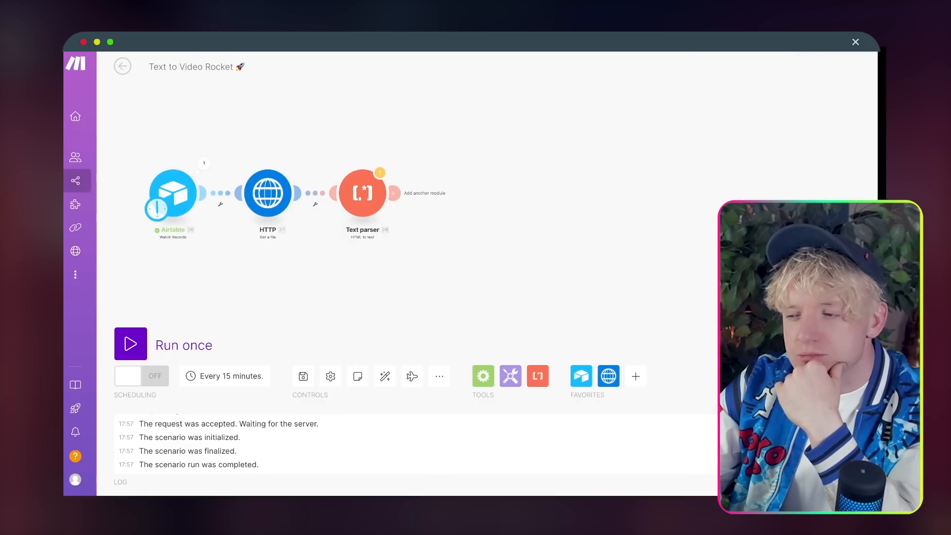
pyautogui.click(636, 376)
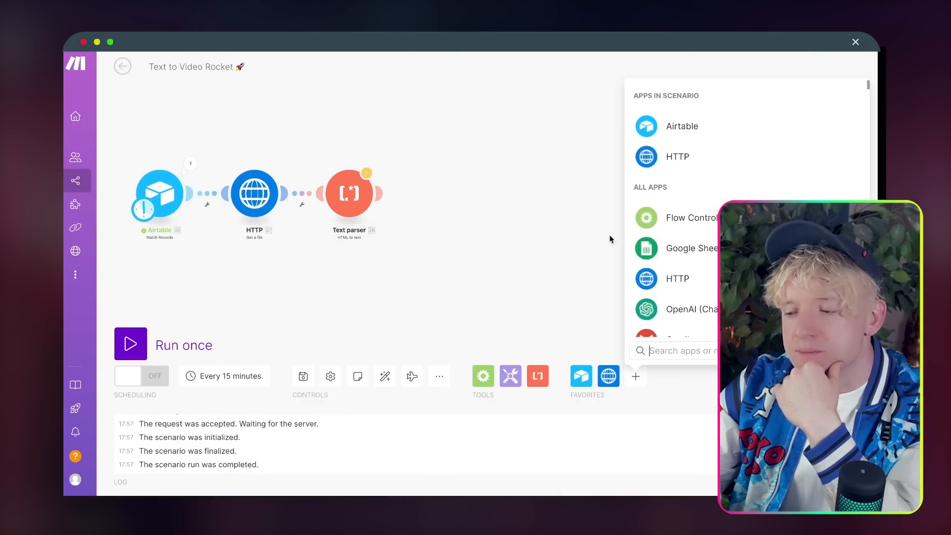
pyautogui.write('claud')
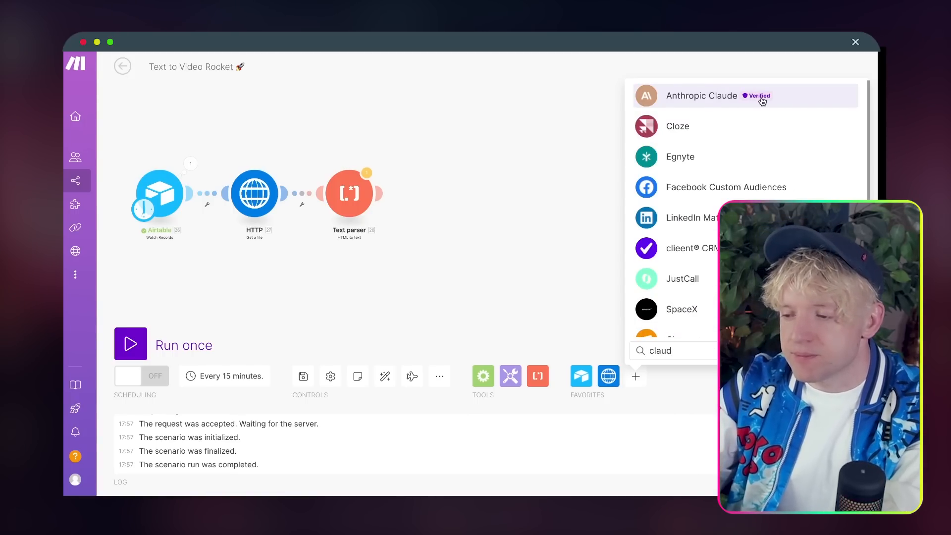
pyautogui.click(743, 96)
pyautogui.click(713, 188)
pyautogui.moveTo(709, 201); pyautogui.dragTo(461, 199)
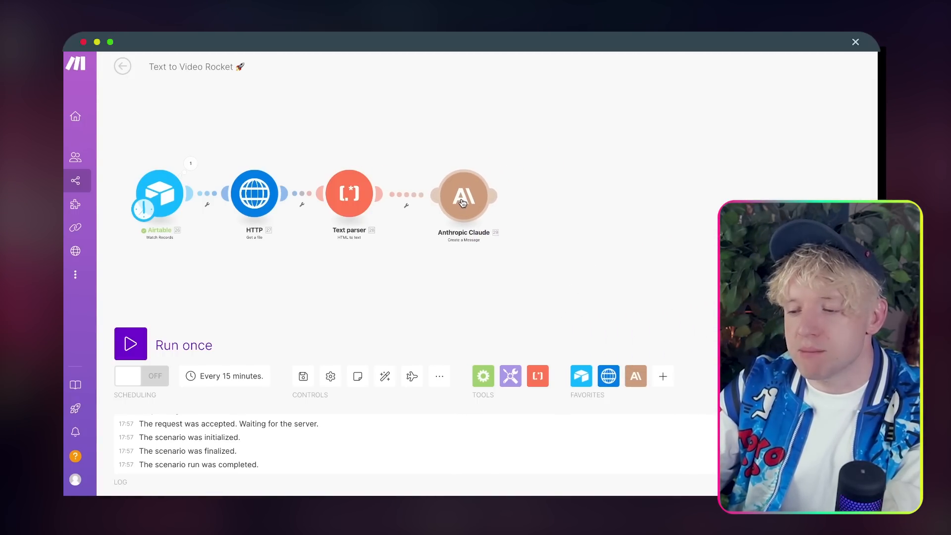
# Step: Rename the Claude module to 'Website Summariser 🔥'
pyautogui.rightClick(460, 200)
pyautogui.click(502, 268)
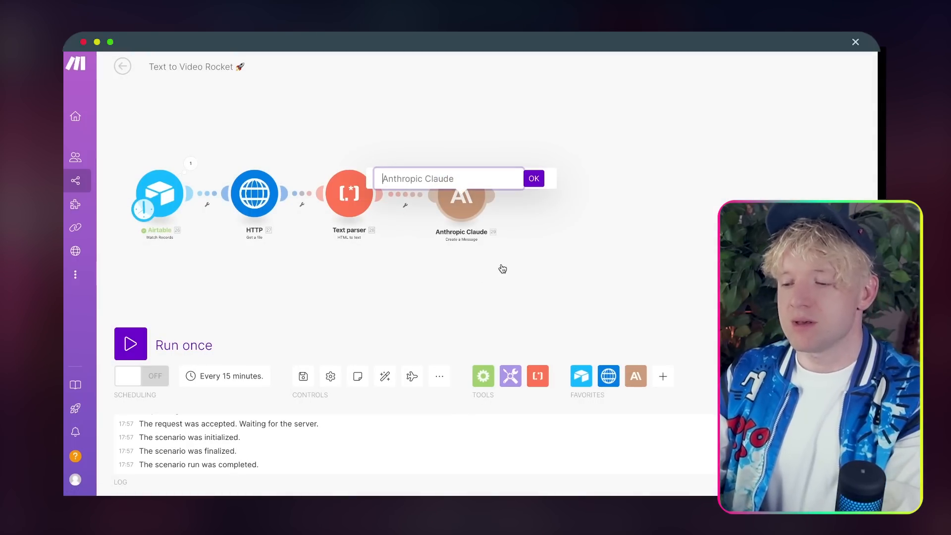
pyautogui.write('Website ')
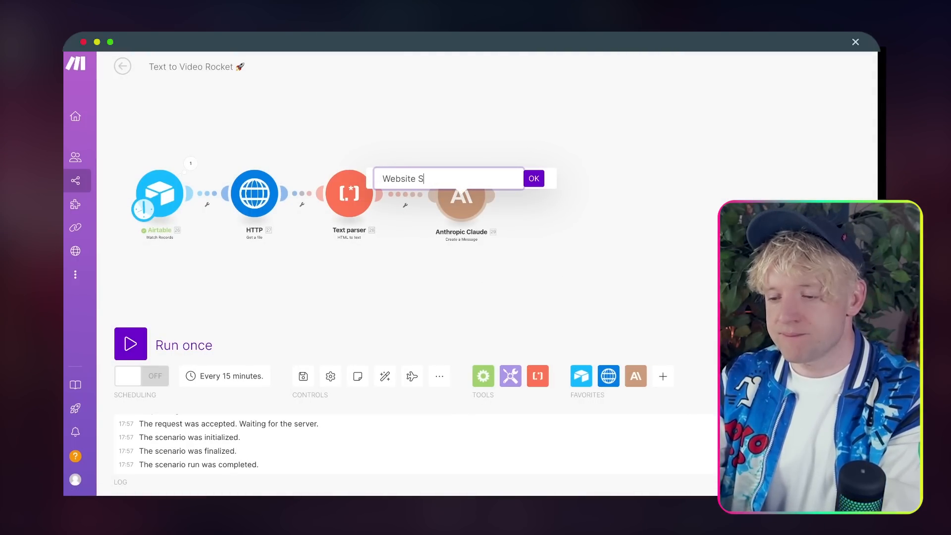
pyautogui.write('Summariser')
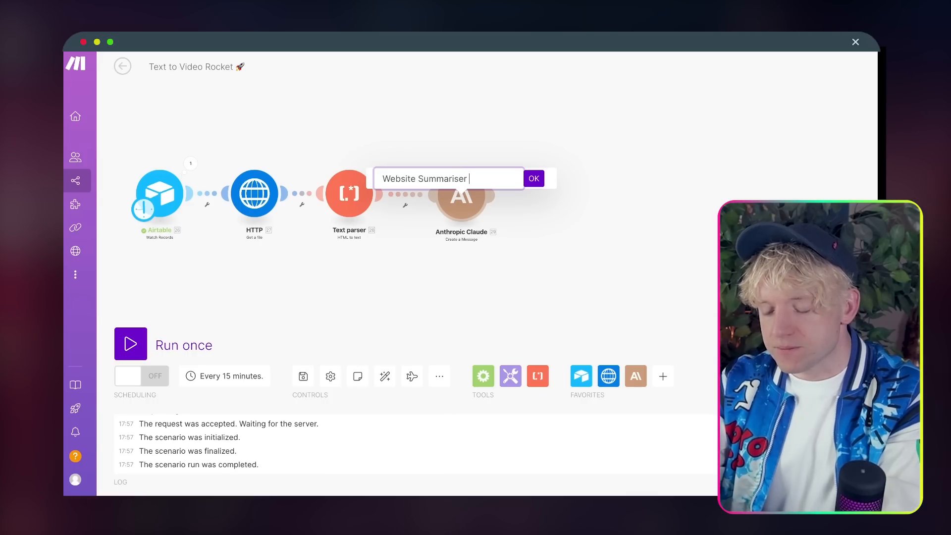
pyautogui.press('super+space')
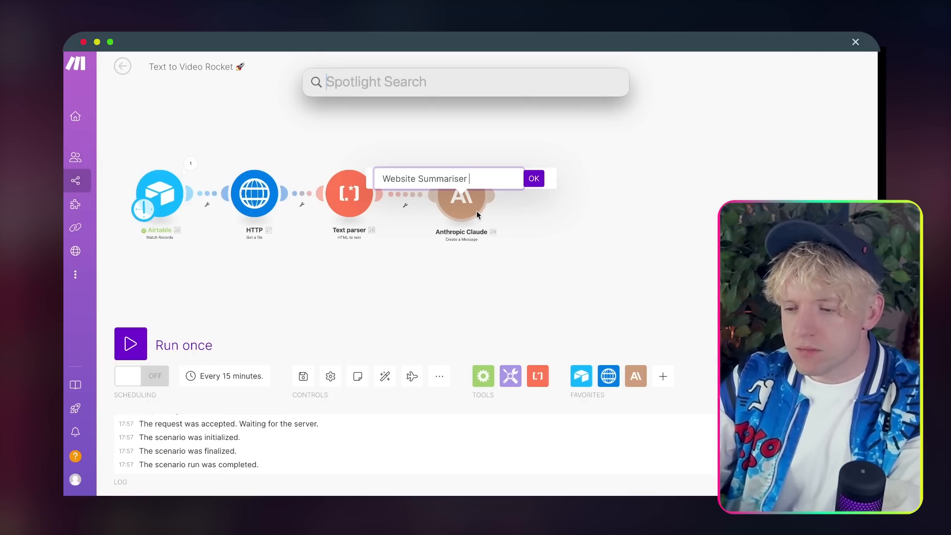
pyautogui.press('Escape')
pyautogui.write('er')
pyautogui.press('ctrl+super+space')
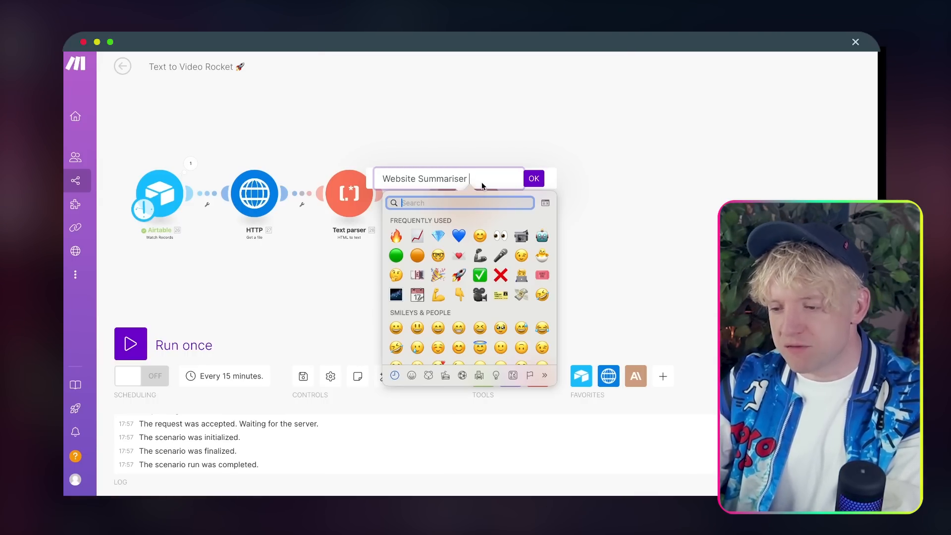
pyautogui.click(397, 237)
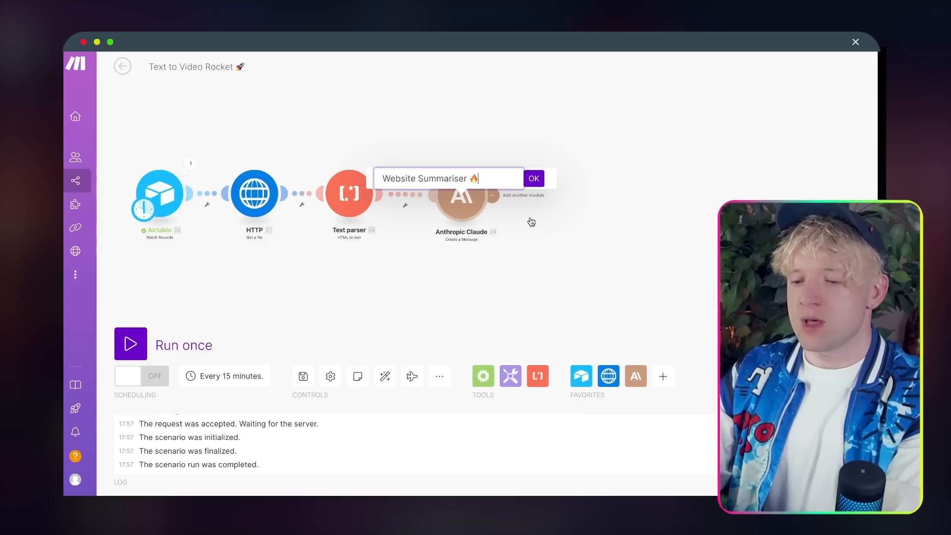
pyautogui.click(537, 185)
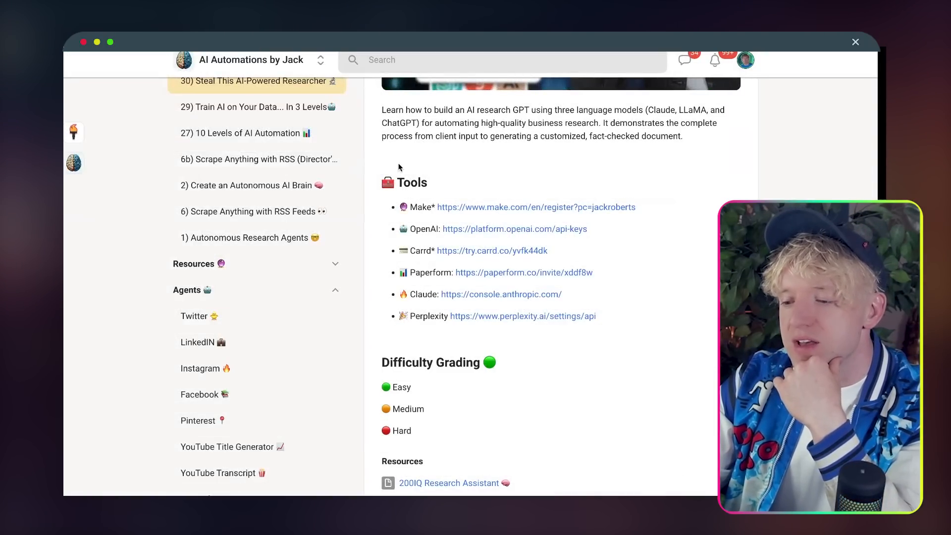
# Step: Expand the Special or General AI's lessons and open the Website Summariser resource's prompt
pyautogui.scroll(10, 302, 401)
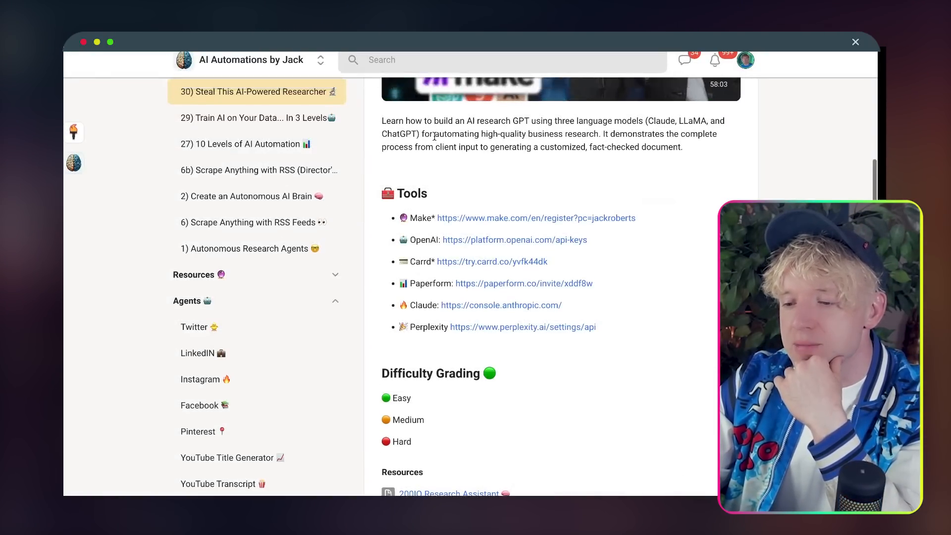
pyautogui.click(248, 337)
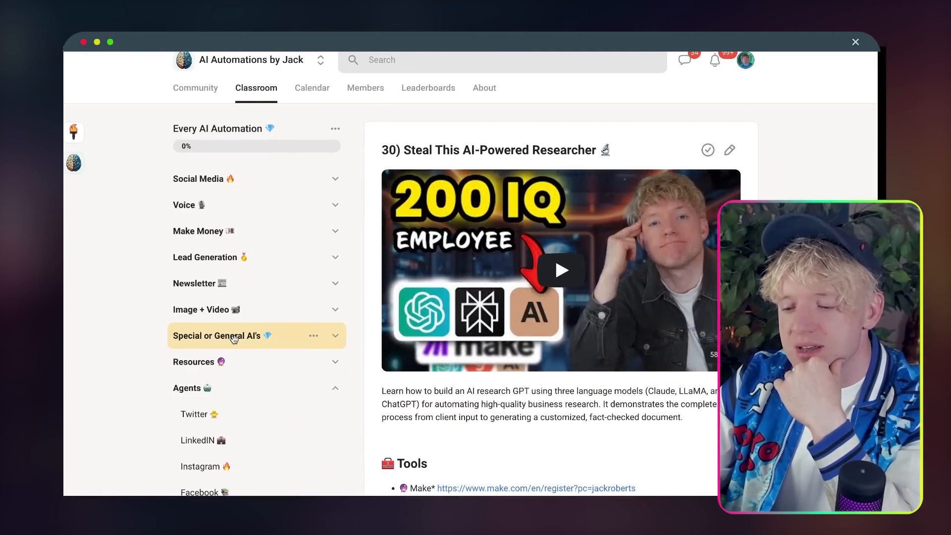
pyautogui.scroll(-5, 259, 347)
pyautogui.scroll(5, 259, 349)
pyautogui.click(255, 305)
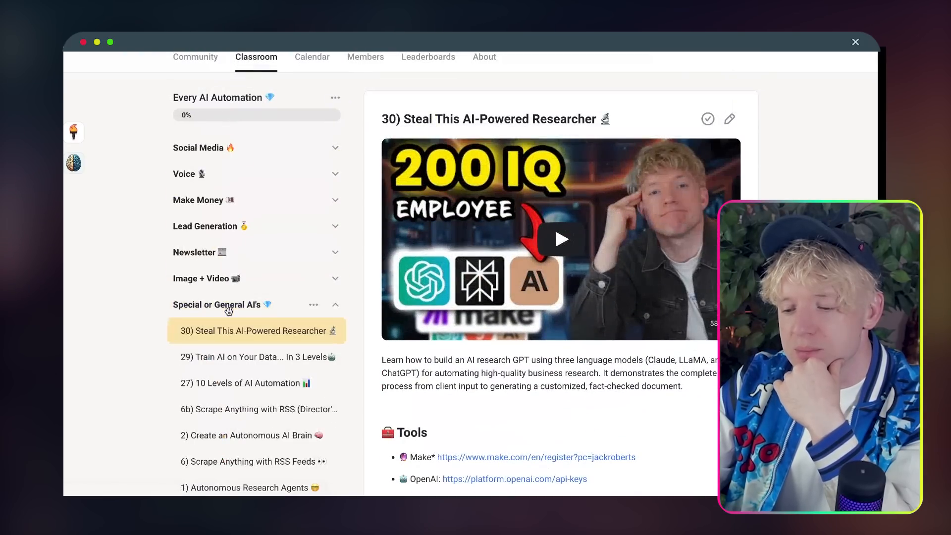
pyautogui.scroll(-10, 487, 400)
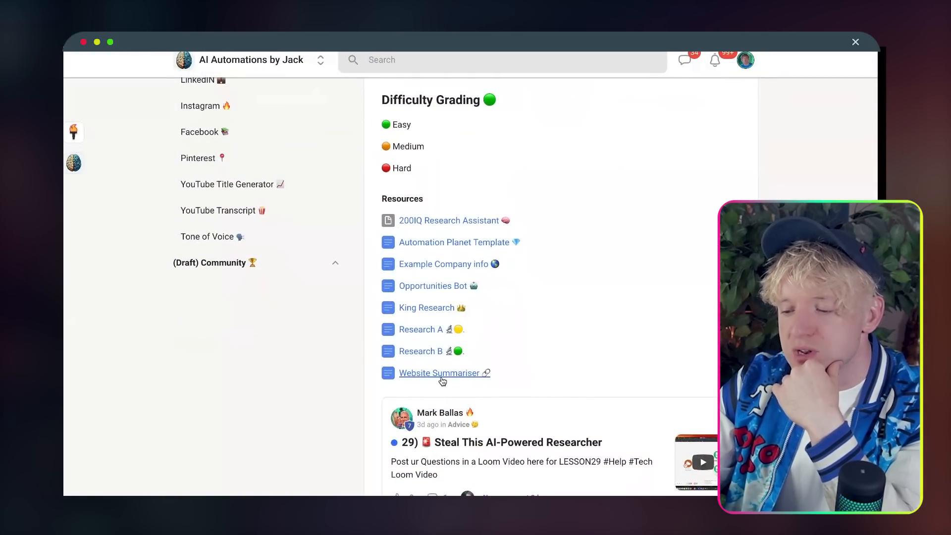
pyautogui.click(439, 373)
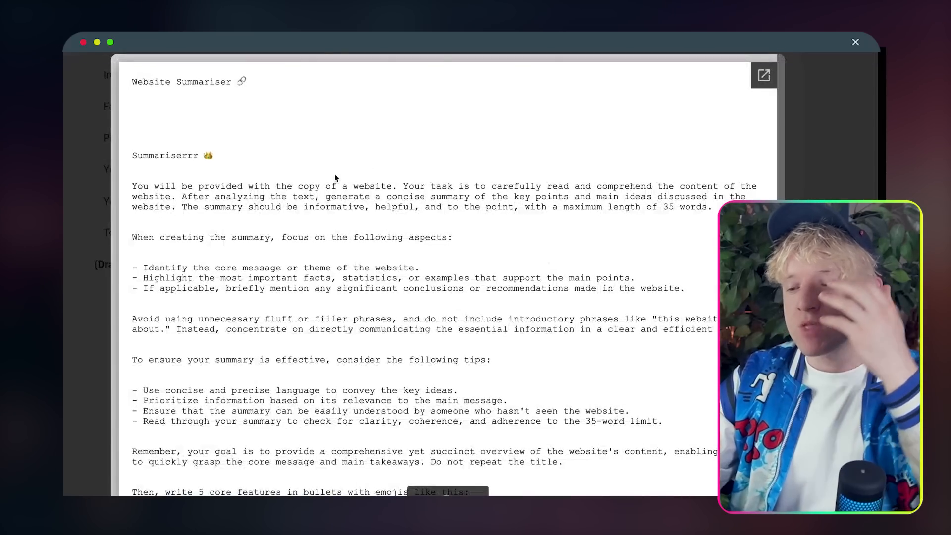
pyautogui.moveTo(132, 176); pyautogui.dragTo(347, 187)
# Step: Scroll through the Website Summariser prompt and select its full text for copying
pyautogui.click(362, 192)
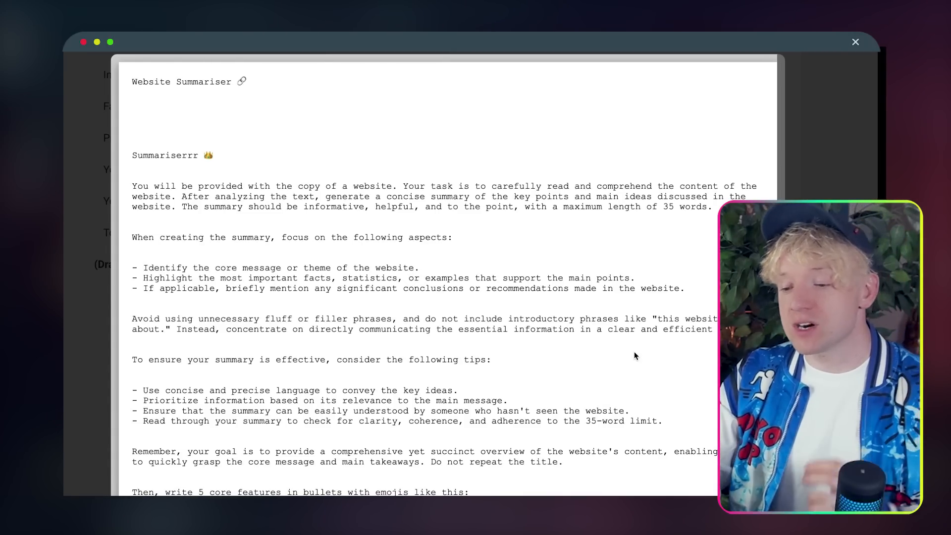
pyautogui.scroll(-2, 635, 356)
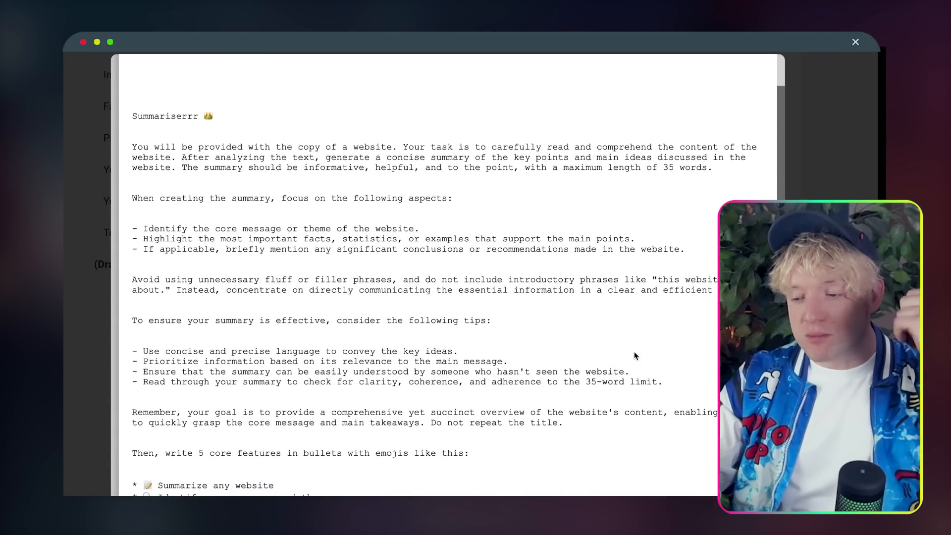
pyautogui.scroll(-2, 431, 376)
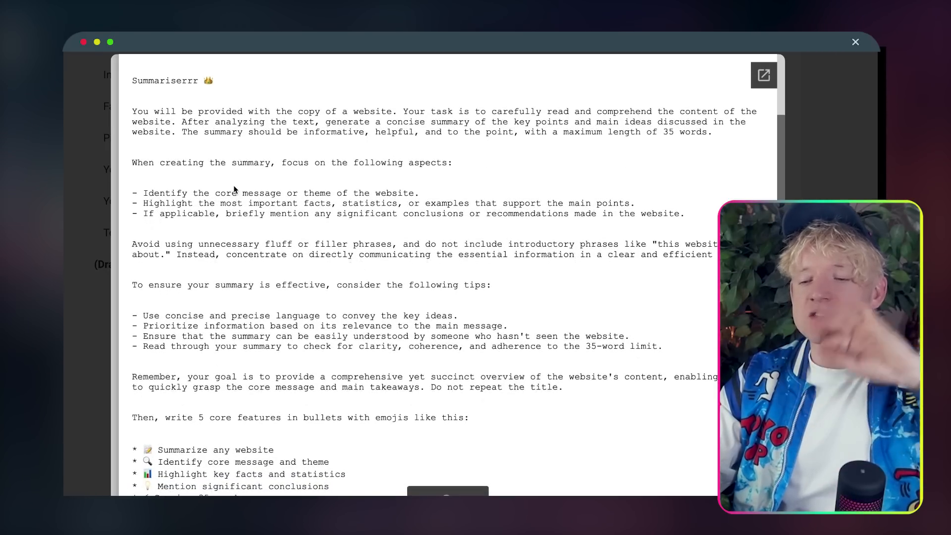
pyautogui.scroll(-2, 246, 216)
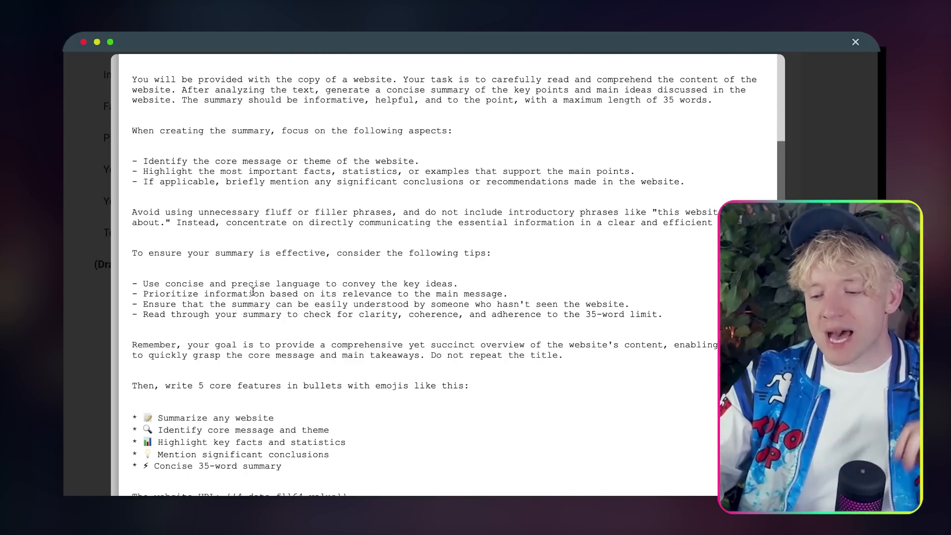
pyautogui.scroll(-2, 283, 348)
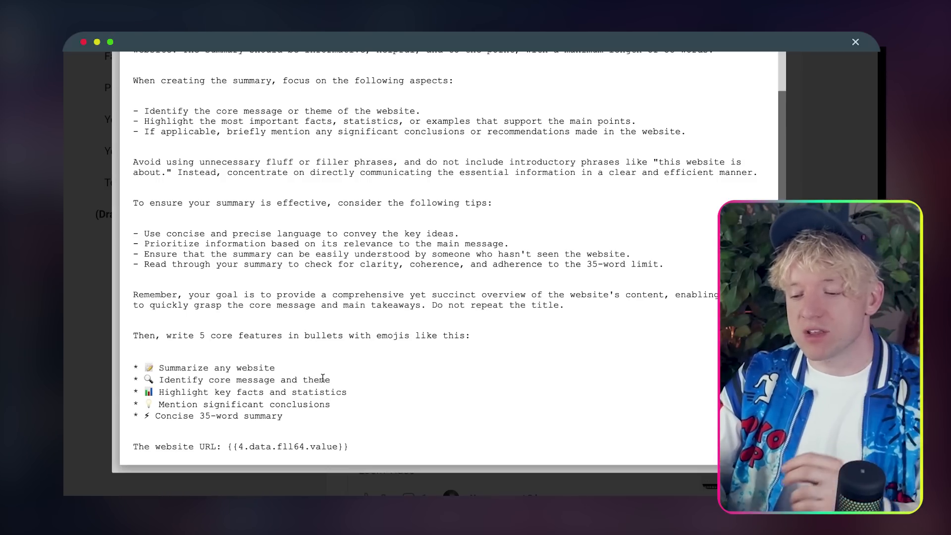
pyautogui.moveTo(349, 448); pyautogui.dragTo(133, 229)
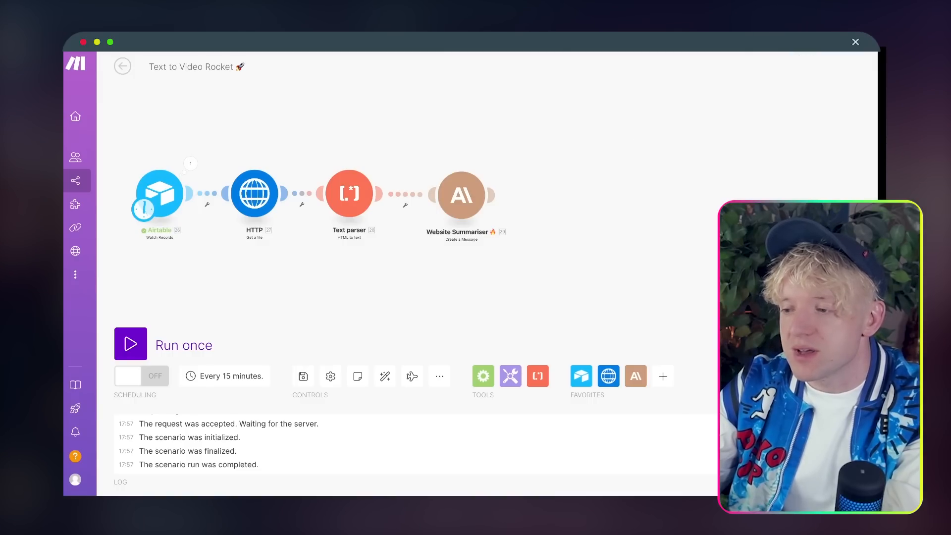
# Step: Give the Website Summariser a token limit and a User Message 1 with Text content
pyautogui.click(478, 191)
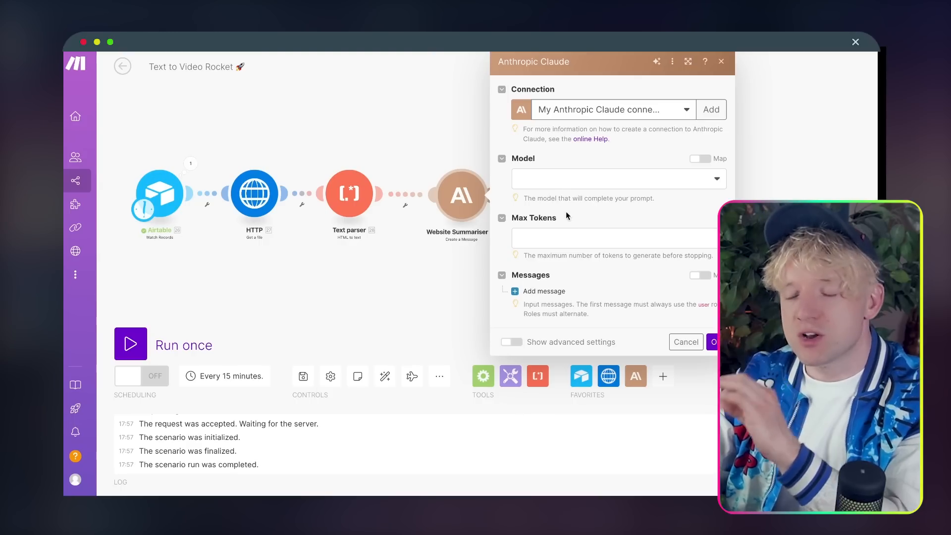
pyautogui.click(618, 238)
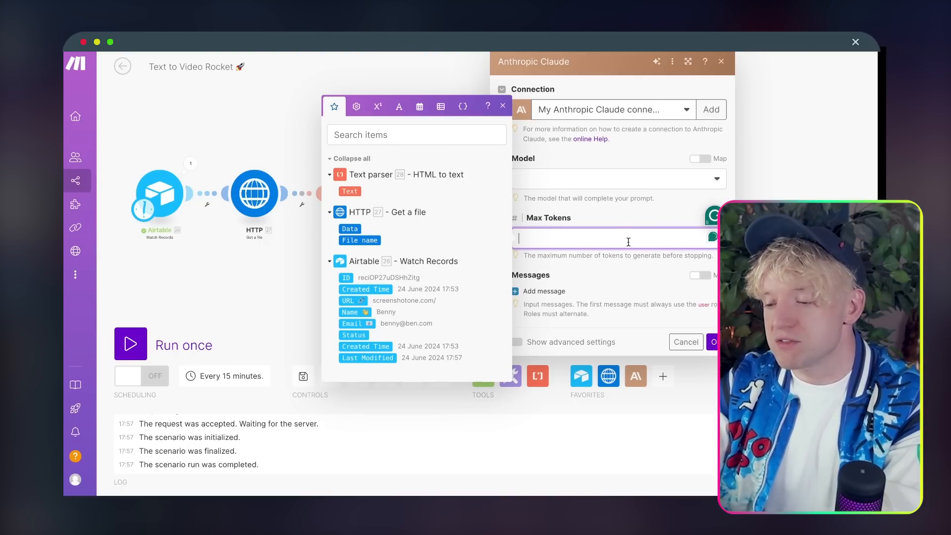
pyautogui.click(635, 277)
pyautogui.click(544, 291)
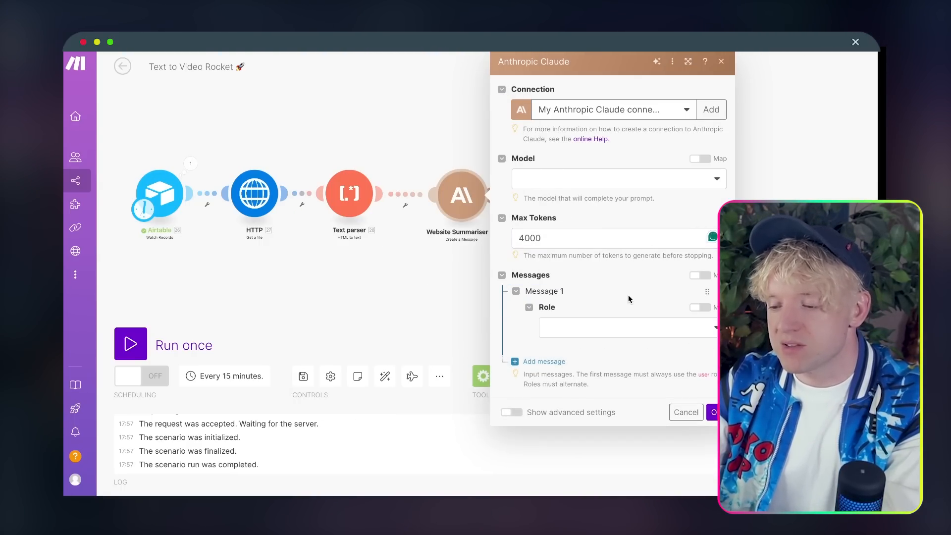
pyautogui.click(613, 324)
pyautogui.click(608, 346)
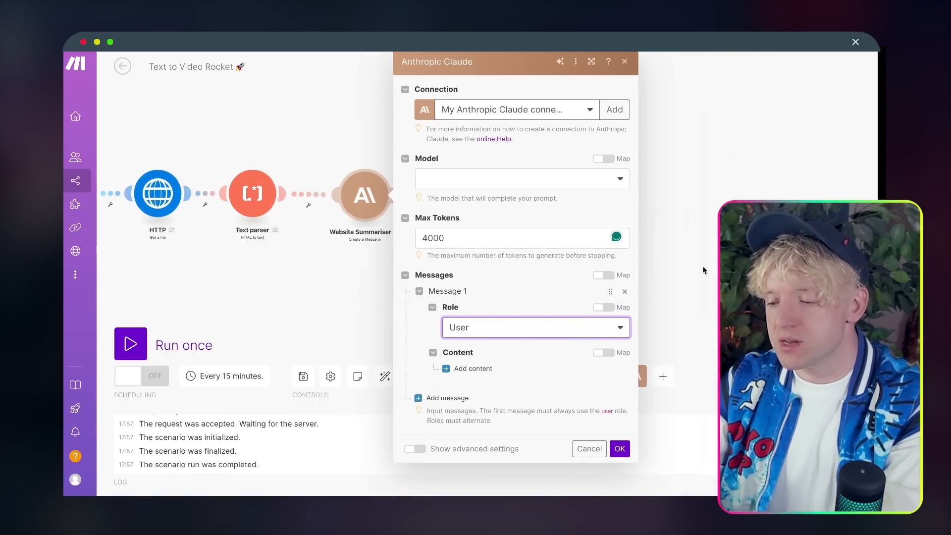
pyautogui.click(401, 368)
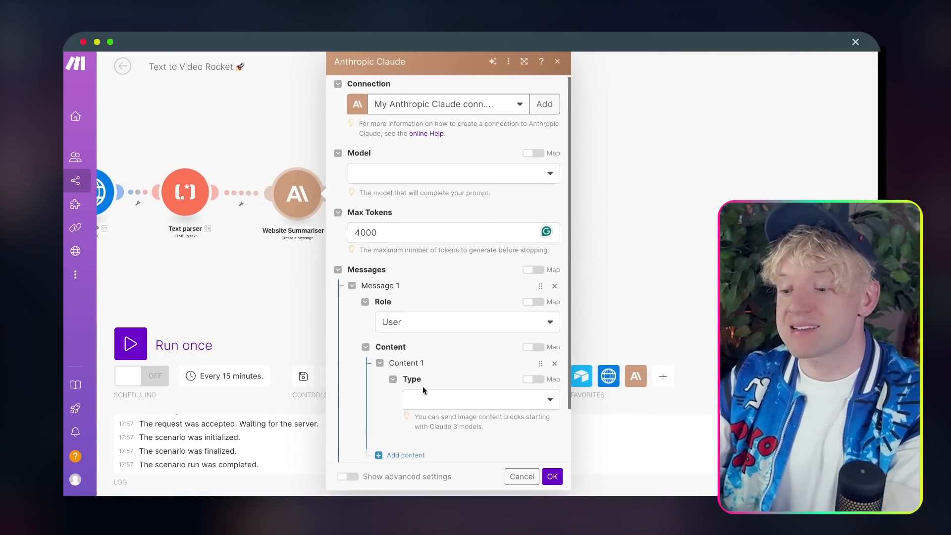
pyautogui.scroll(-1, 424, 392)
pyautogui.click(433, 373)
pyautogui.click(434, 365)
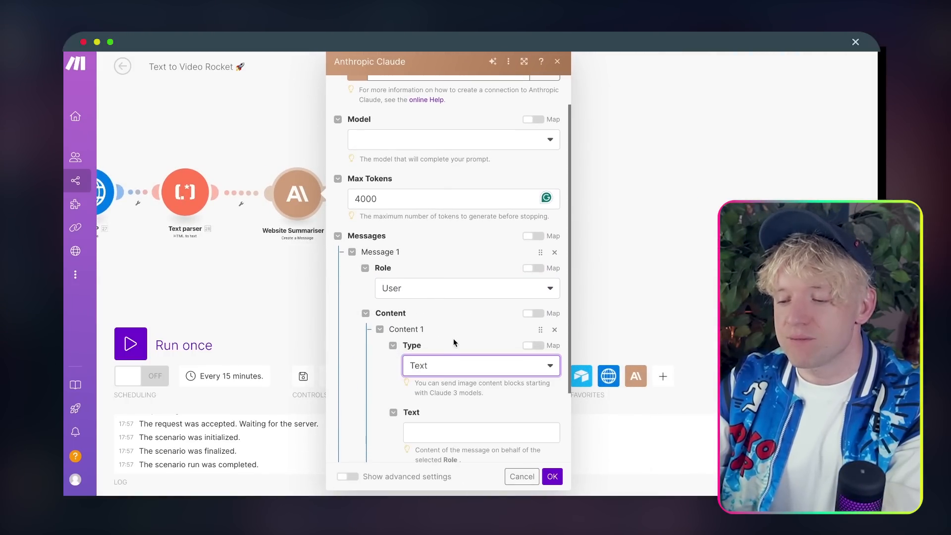
# Step: Paste the summariser prompt, map the Text parser's text after 'The website text:', and save
pyautogui.scroll(-2, 454, 342)
pyautogui.click(475, 374)
pyautogui.hotkey('ctrl', 'v')
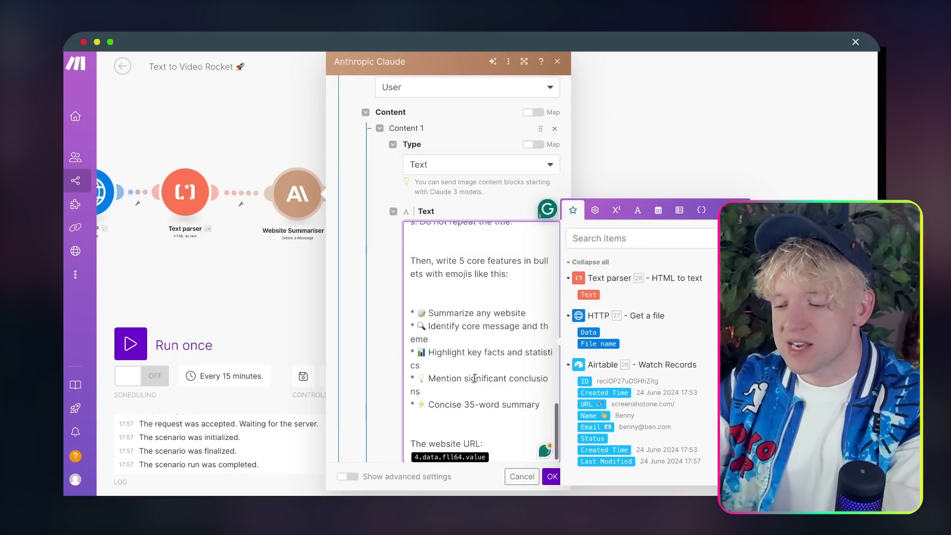
pyautogui.press('BackSpace')
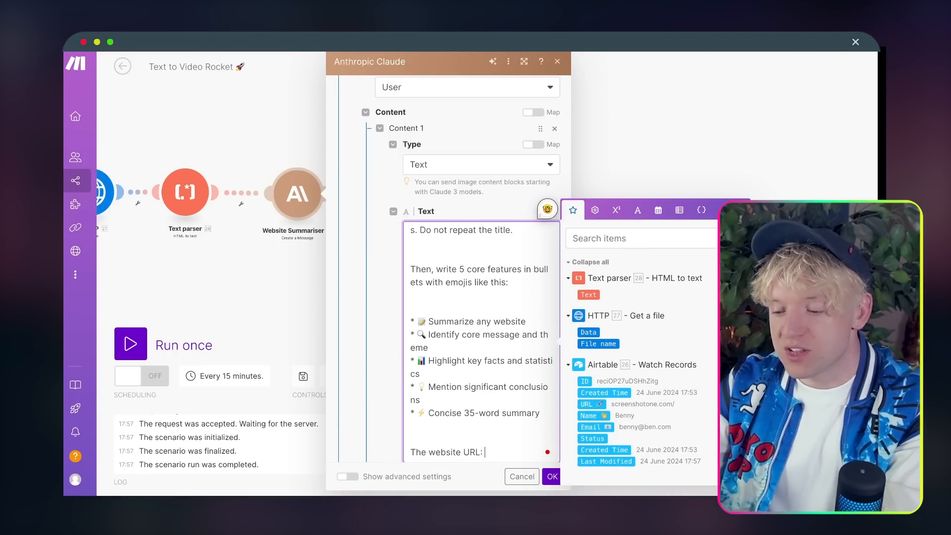
pyautogui.moveTo(469, 455); pyautogui.dragTo(464, 455)
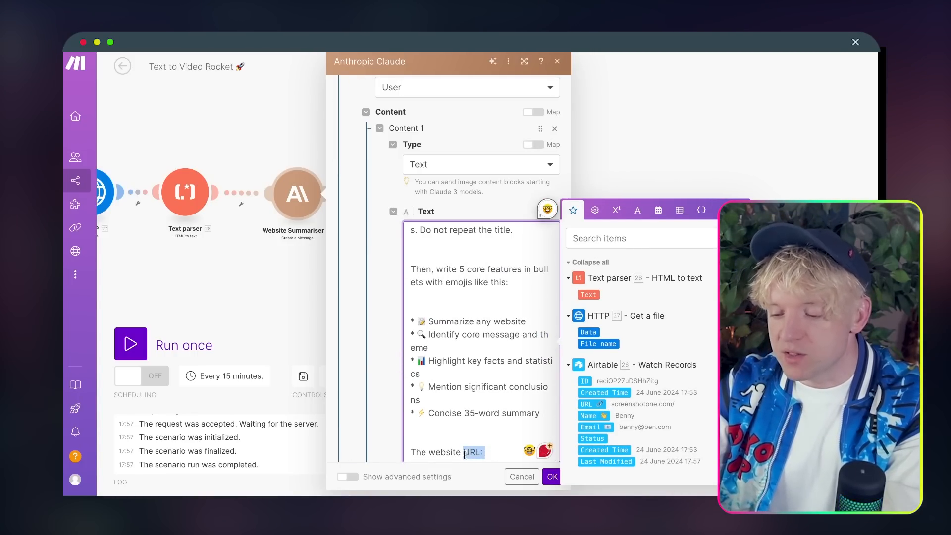
pyautogui.write('text')
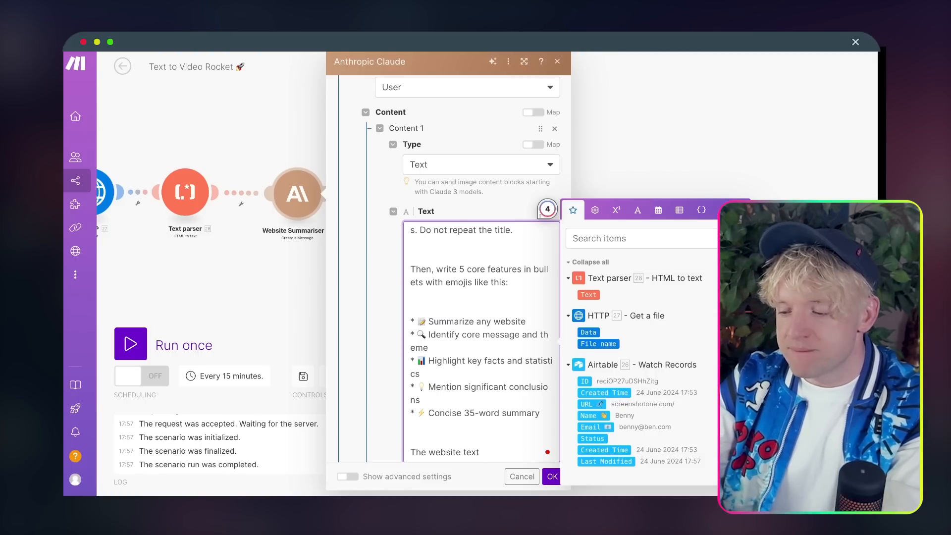
pyautogui.scroll(1, 792, 307)
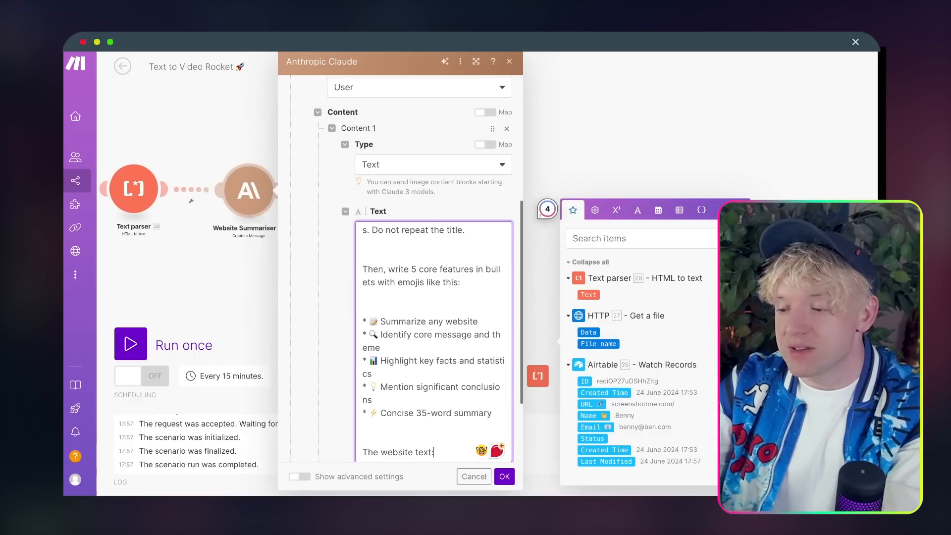
pyautogui.click(592, 294)
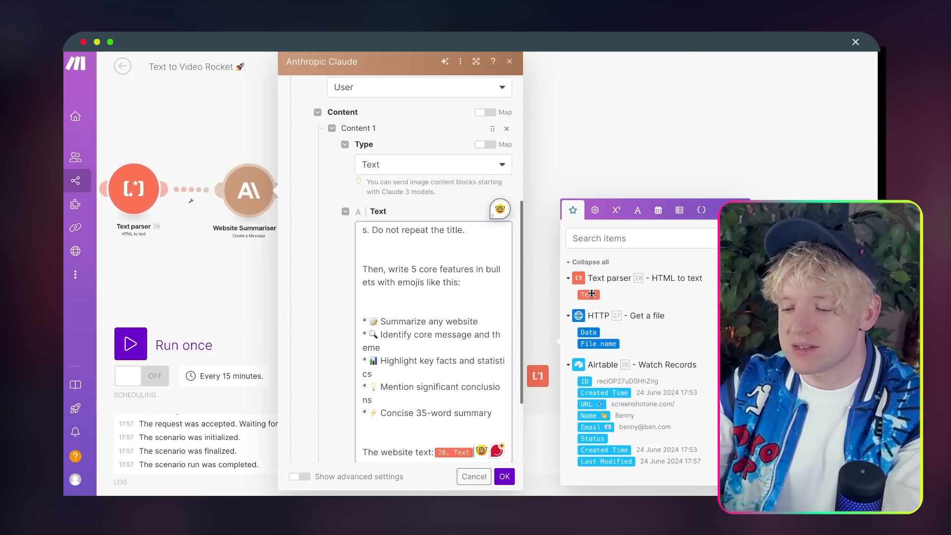
pyautogui.scroll(3, 434, 331)
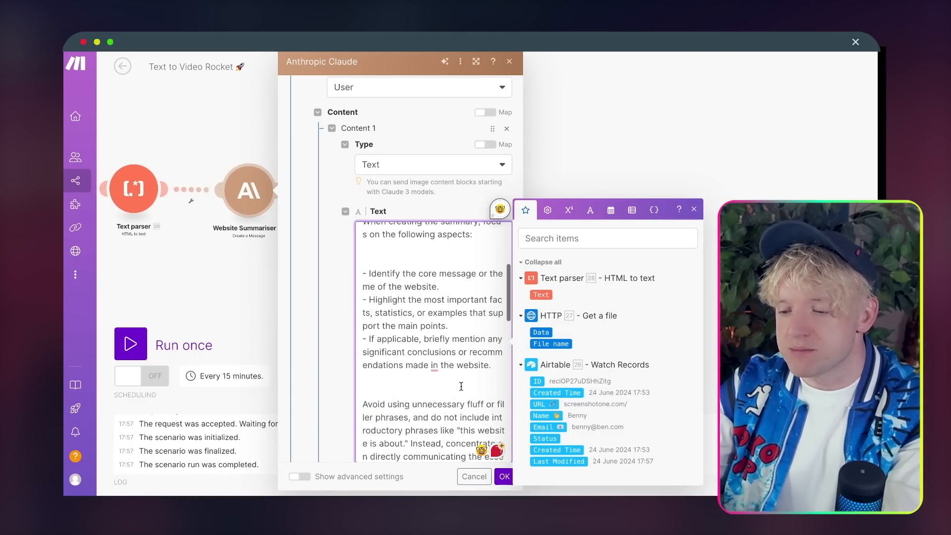
pyautogui.click(504, 476)
pyautogui.click(259, 206)
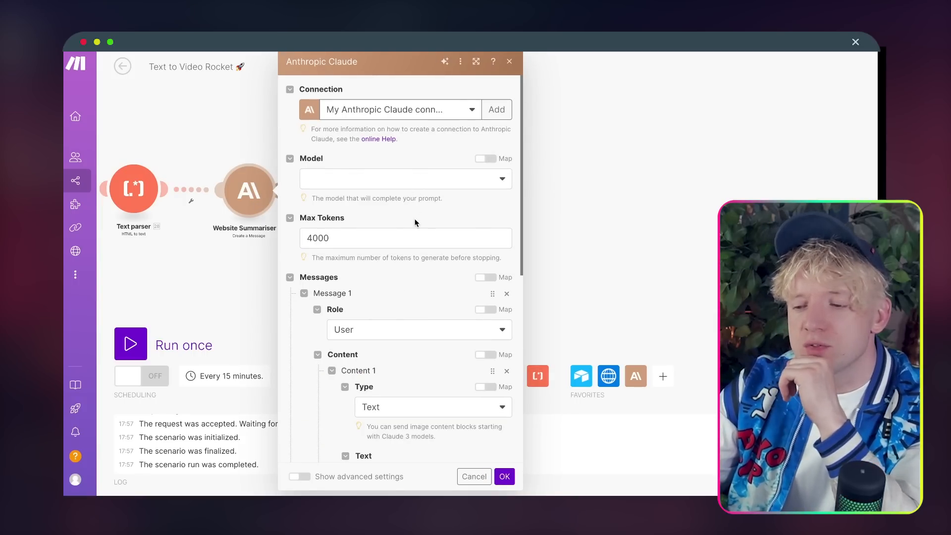
pyautogui.click(399, 190)
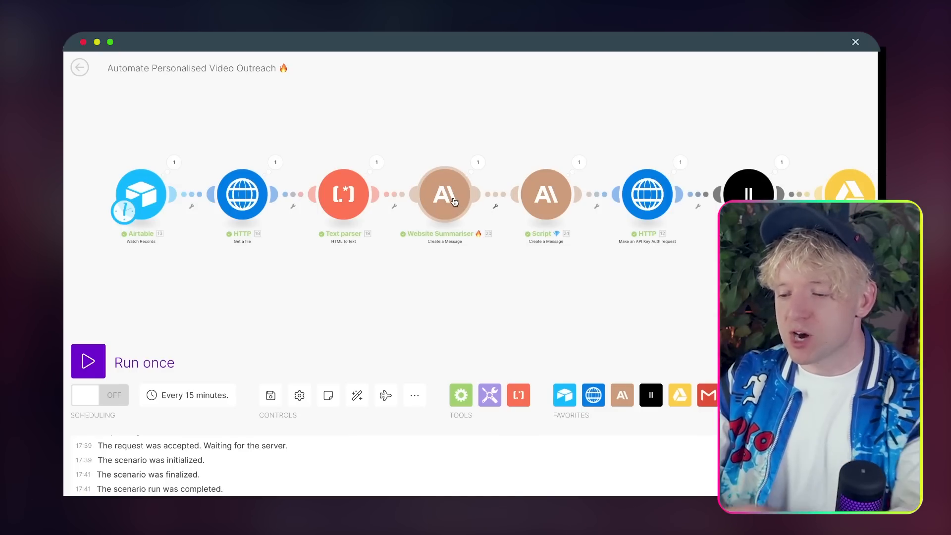
# Step: Set the Website Summariser's model to claude-3-5-sonnet-20240620, copied from the Script module, and save
pyautogui.click(447, 200)
pyautogui.tripleClick(626, 193)
pyautogui.hotkey('ctrl', 'c')
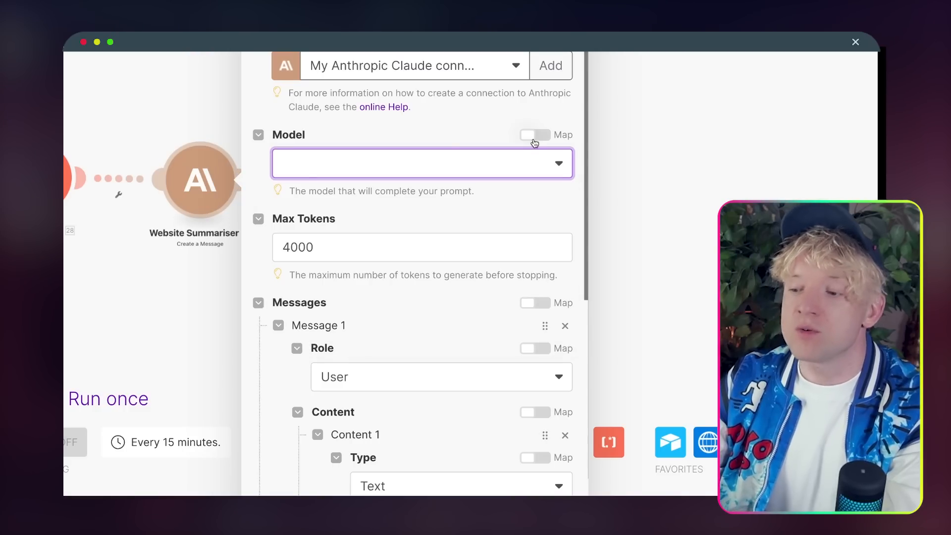
pyautogui.click(534, 136)
pyautogui.click(388, 163)
pyautogui.hotkey('ctrl', 'v')
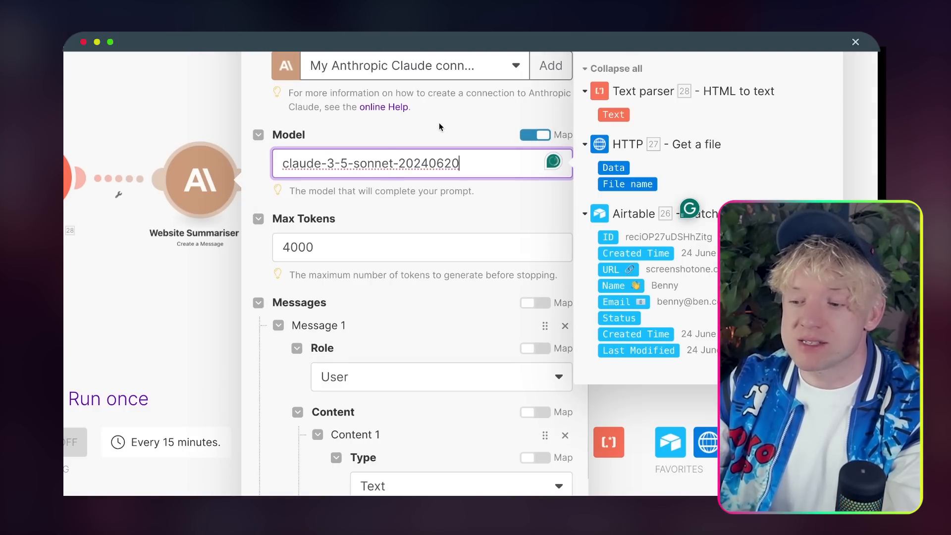
pyautogui.click(439, 124)
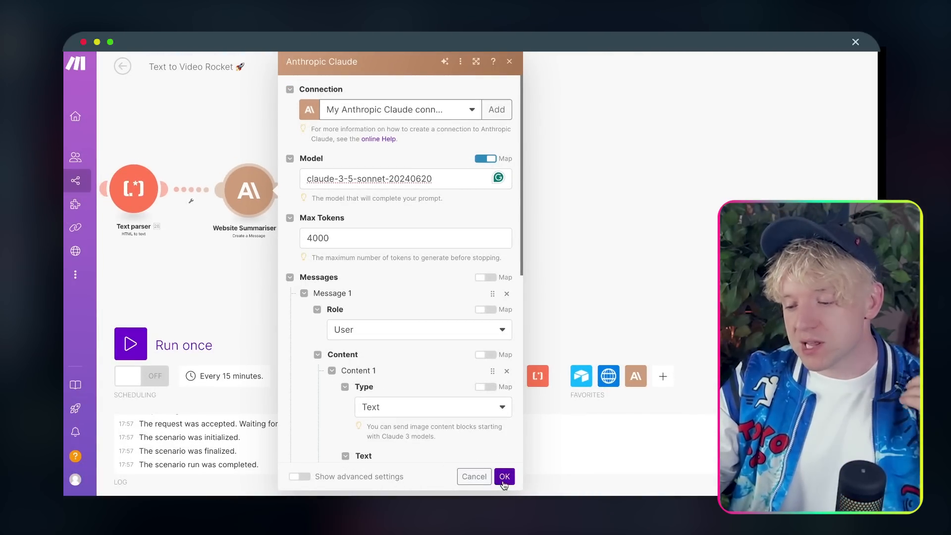
pyautogui.click(503, 478)
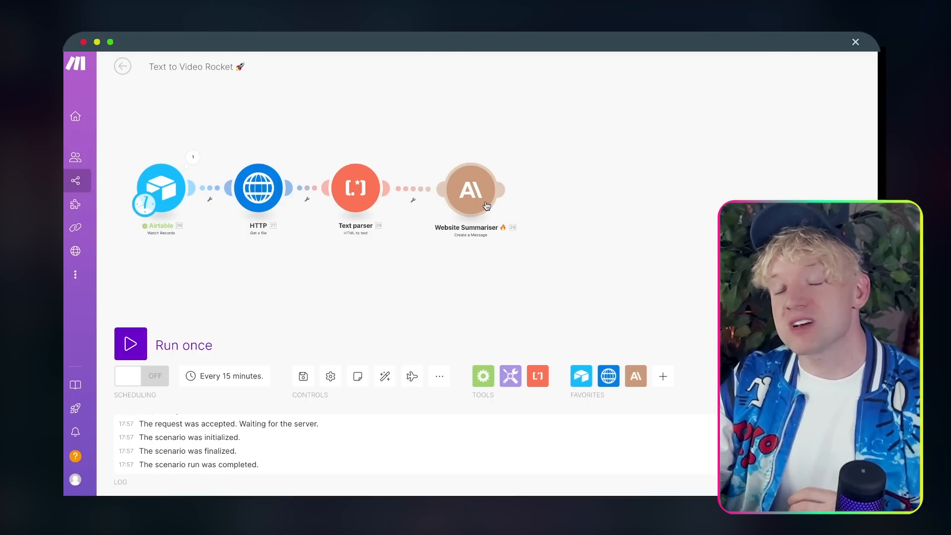
# Step: Run the scenario once, check the Airtable trigger's operation, and select the first record's fields
pyautogui.click(131, 344)
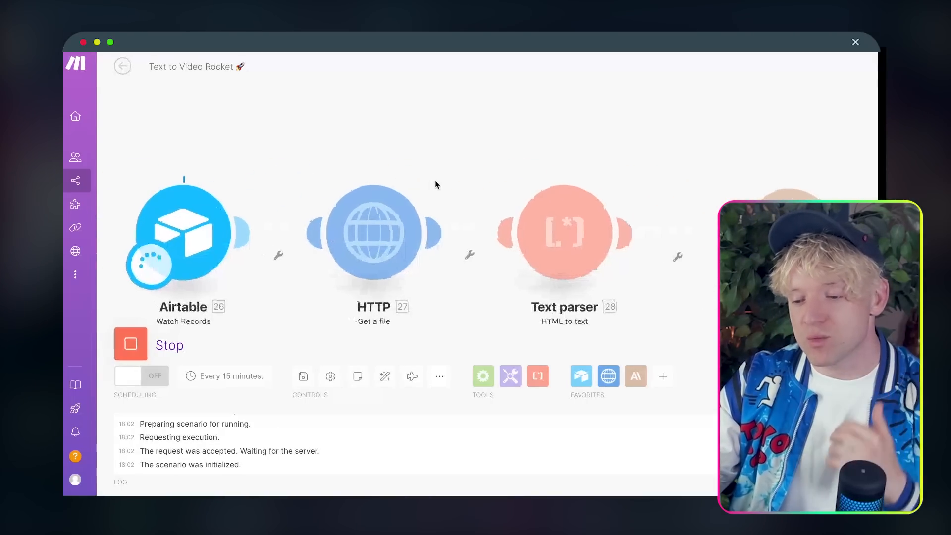
pyautogui.click(245, 172)
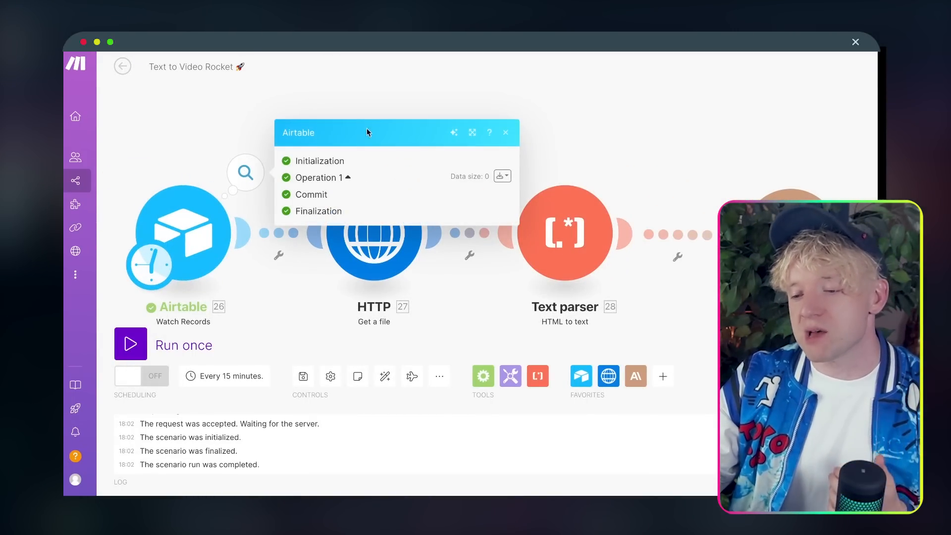
pyautogui.click(391, 115)
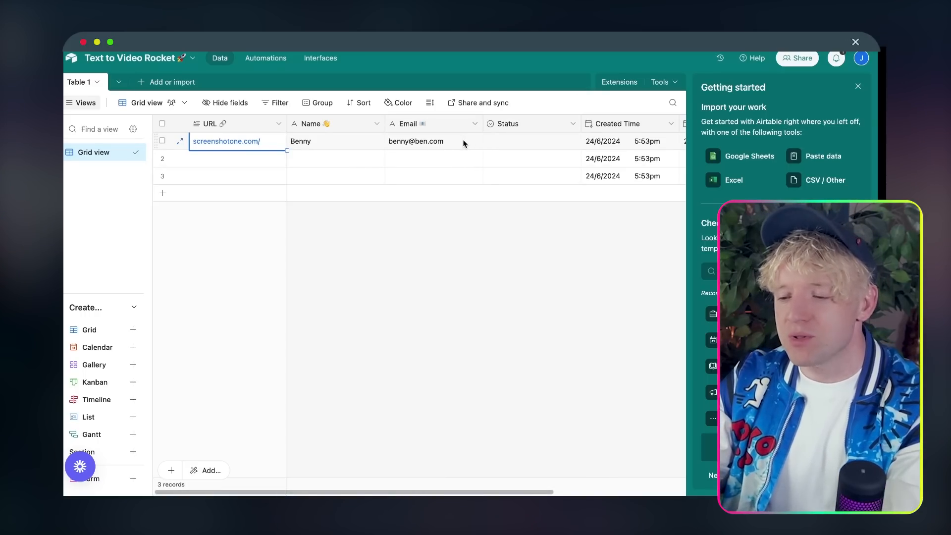
pyautogui.keyDown('shift'); pyautogui.click(464, 144); pyautogui.keyUp('shift')
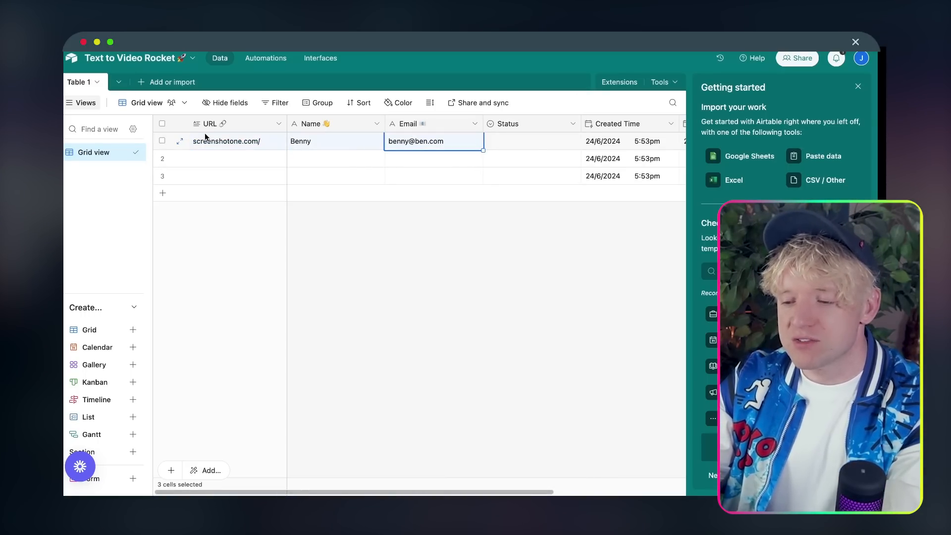
# Step: Copy the first record's URL, name and email into row 2, then run the scenario again
pyautogui.hotkey('ctrl', 'c')
pyautogui.click(233, 158)
pyautogui.hotkey('ctrl', 'v')
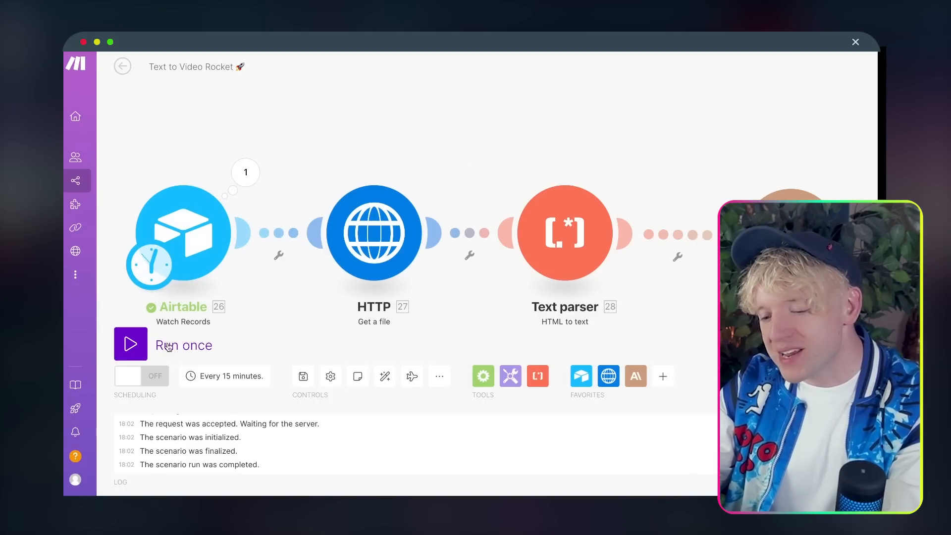
pyautogui.click(168, 347)
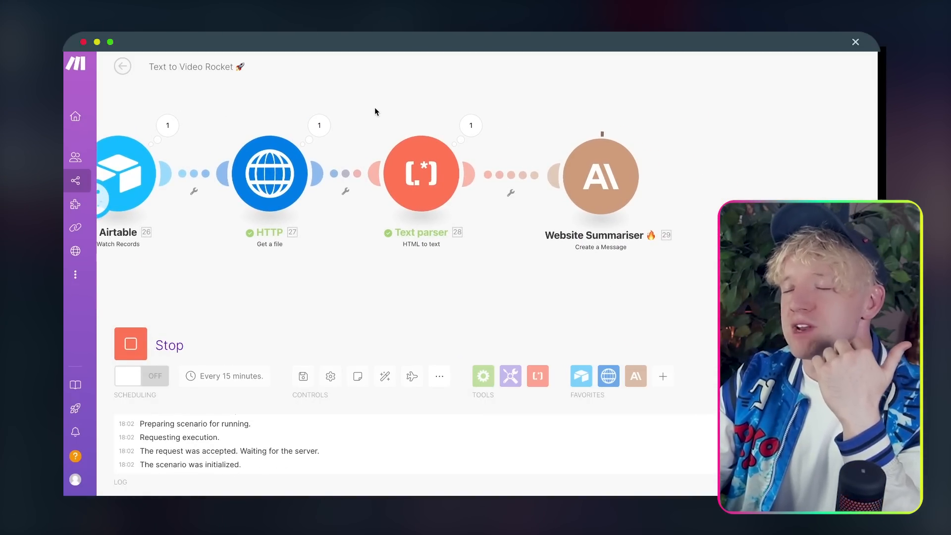
# Step: Pan the canvas to Website Summariser 🔥 and open its output bubble
pyautogui.moveTo(375, 109); pyautogui.dragTo(340, 109)
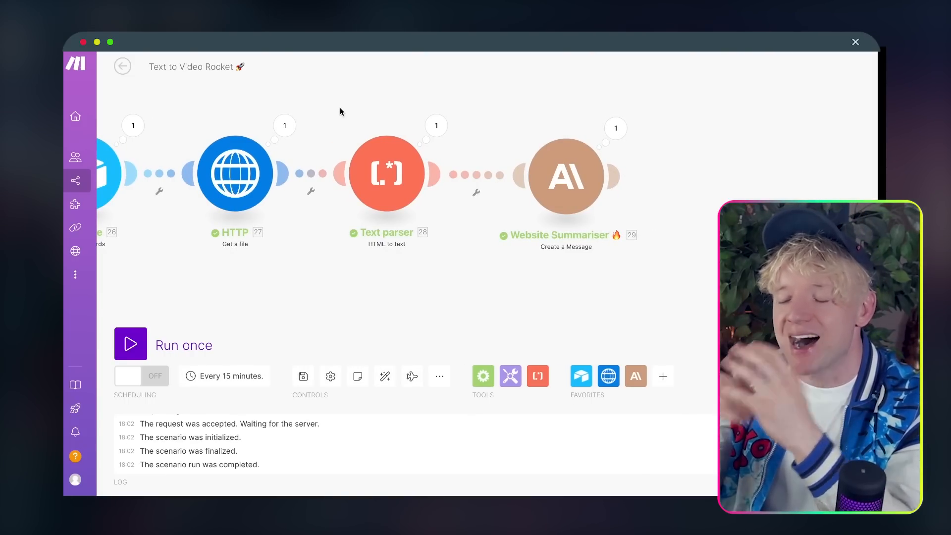
pyautogui.moveTo(670, 138); pyautogui.dragTo(531, 144)
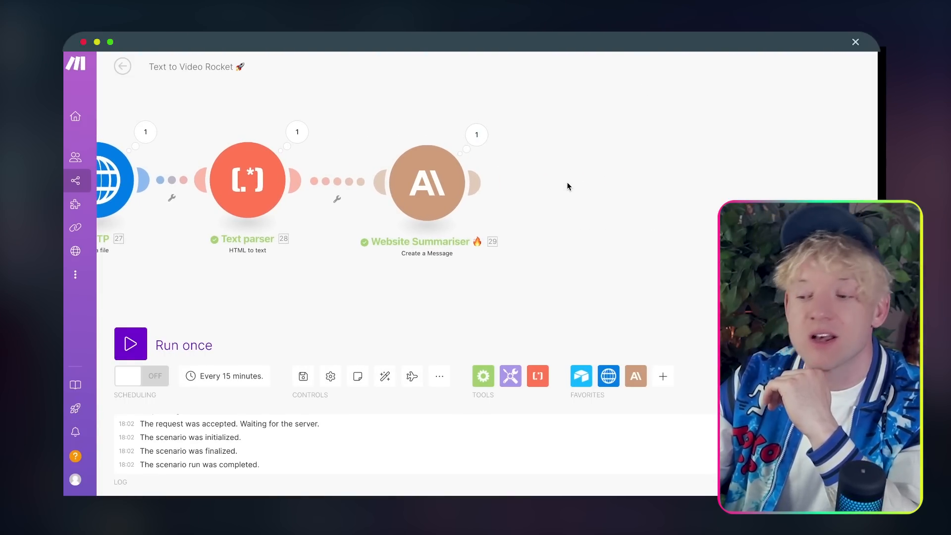
pyautogui.moveTo(568, 186); pyautogui.dragTo(513, 213)
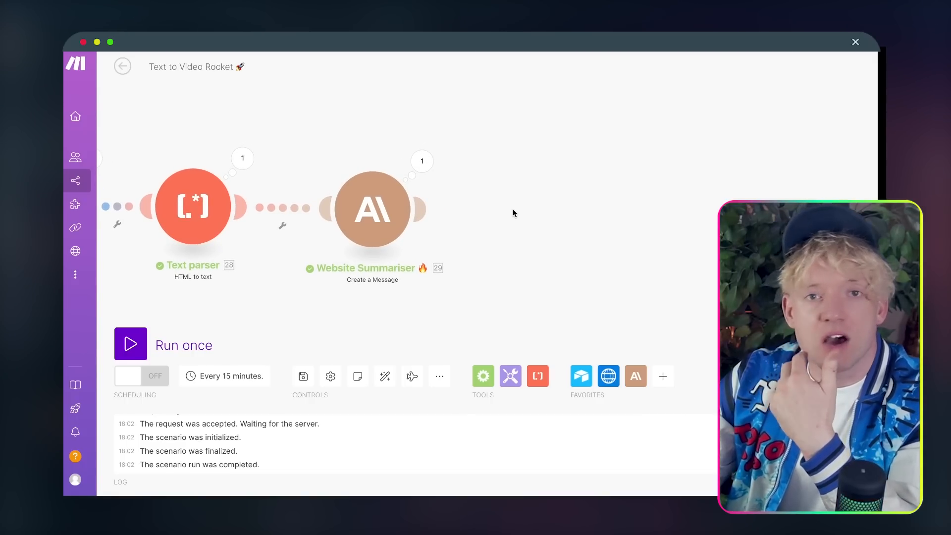
pyautogui.click(428, 177)
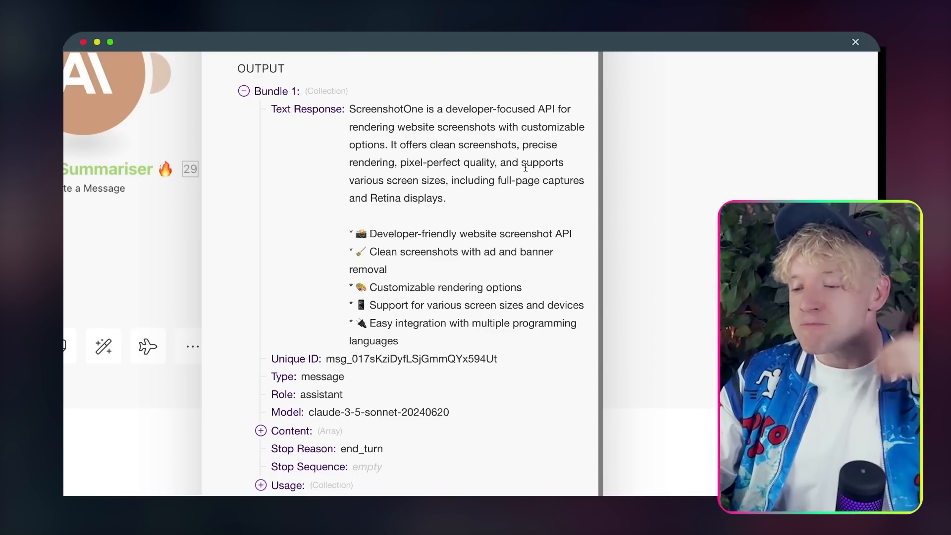
# Step: Highlight the 'clean screenshots, precise rendering' phrase and Developer-friendly bullet, then close the output
pyautogui.doubleClick(496, 145)
pyautogui.click(496, 146)
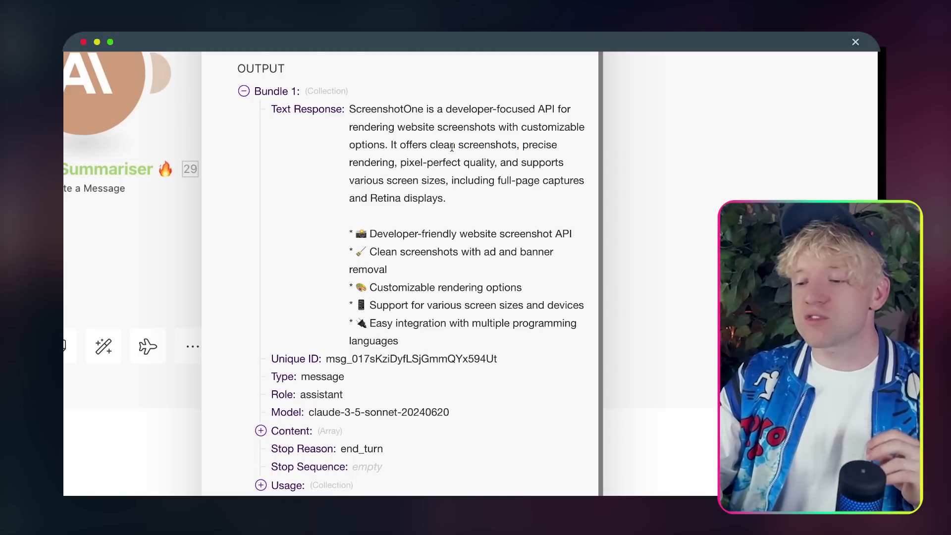
pyautogui.moveTo(399, 144); pyautogui.dragTo(410, 156)
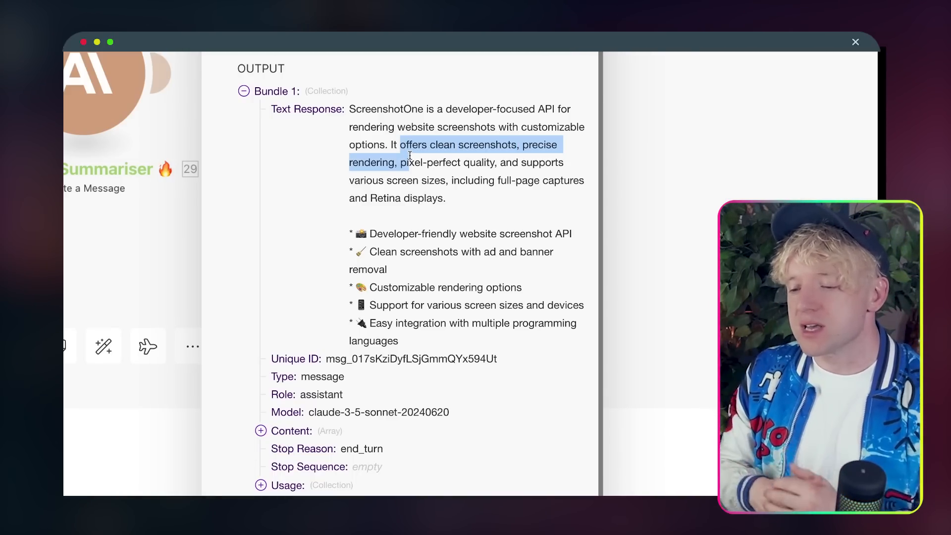
pyautogui.moveTo(388, 233); pyautogui.dragTo(496, 233)
pyautogui.scroll(-1, 427, 247)
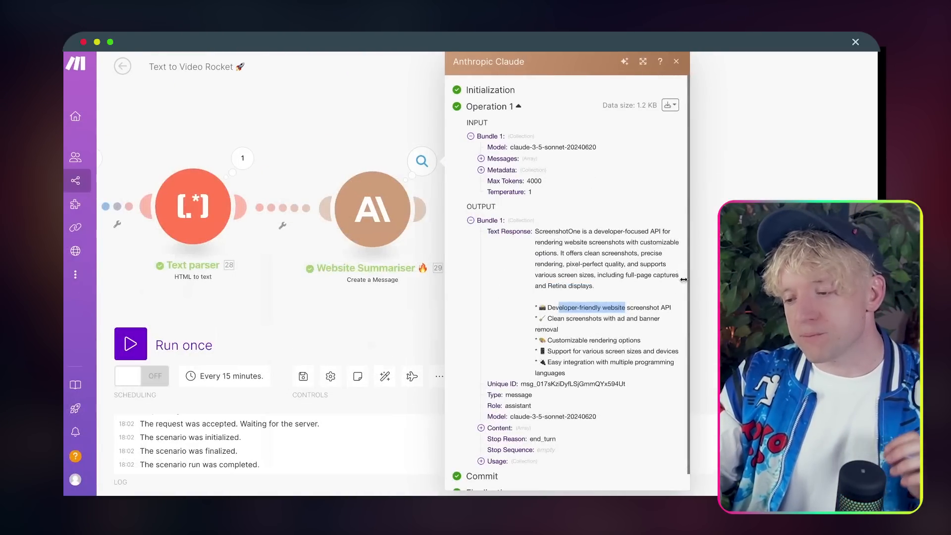
pyautogui.press('Escape')
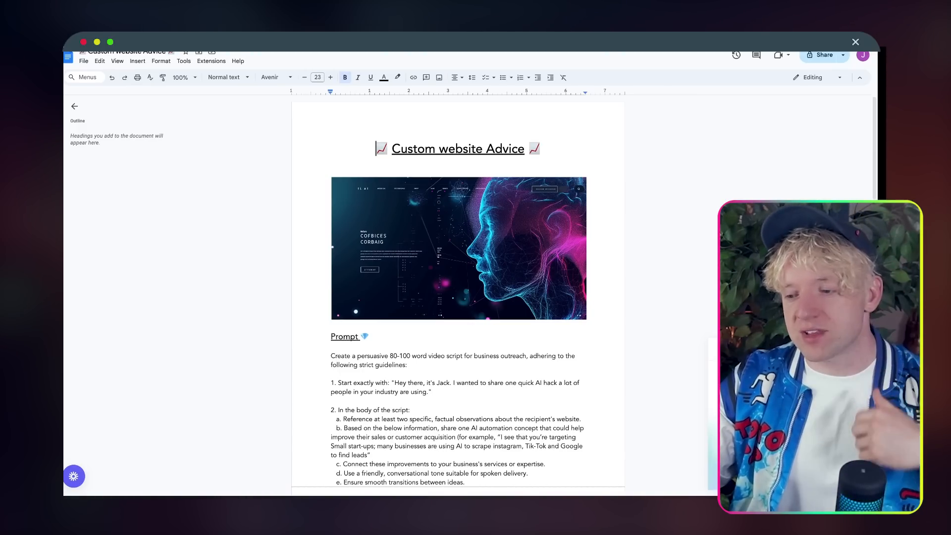
pyautogui.scroll(-1, 684, 219)
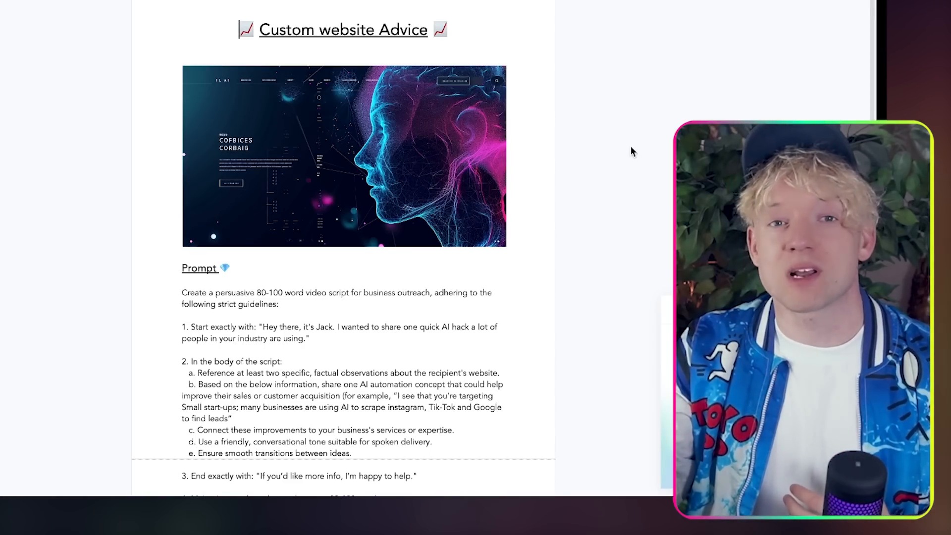
pyautogui.scroll(3, 616, 164)
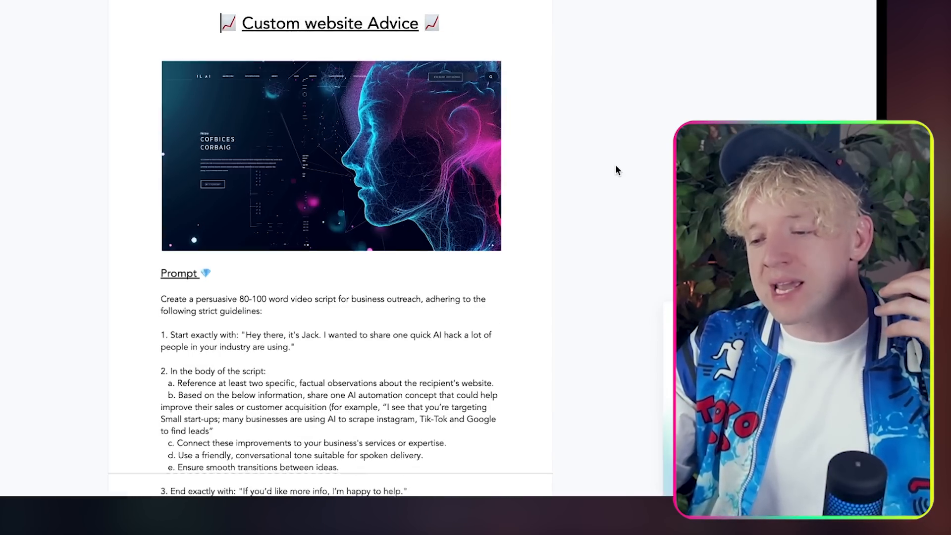
pyautogui.hscroll(-2, 615, 165)
pyautogui.scroll(-1, 615, 165)
pyautogui.scroll(-4, 616, 166)
pyautogui.hscroll(2, 616, 166)
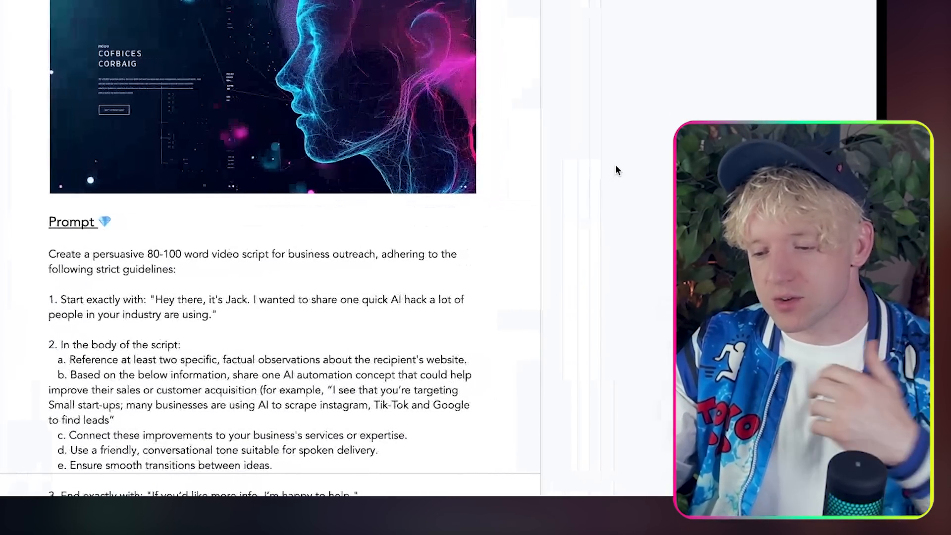
pyautogui.scroll(-1, 616, 170)
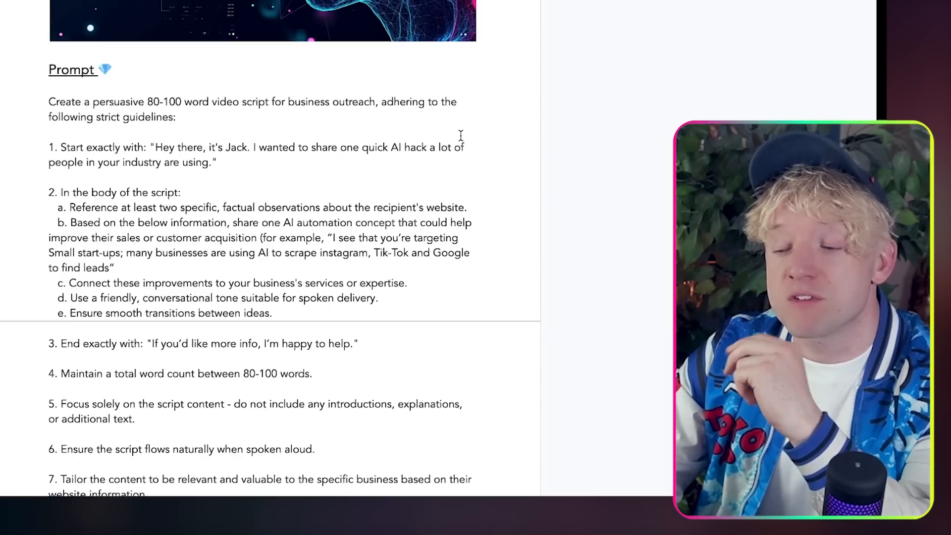
pyautogui.scroll(-1, 472, 138)
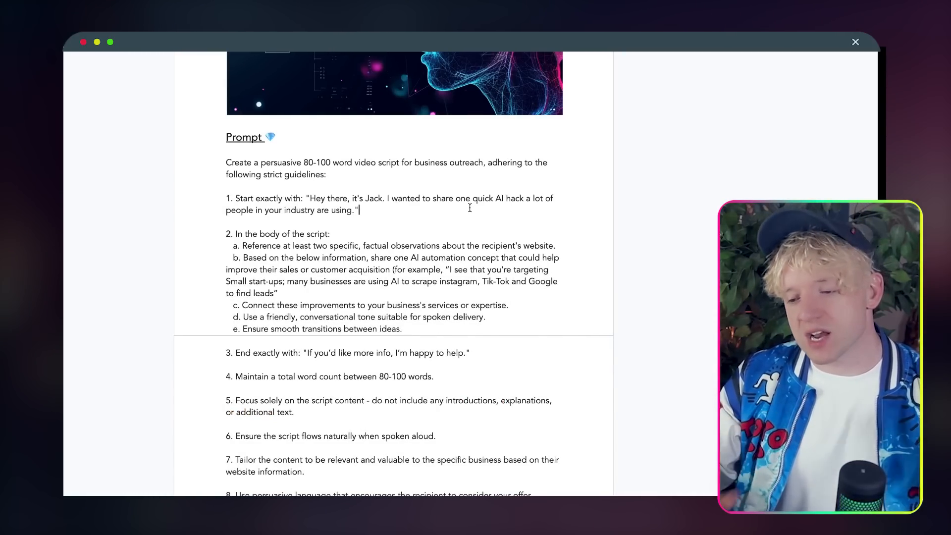
pyautogui.scroll(-1, 466, 219)
pyautogui.scroll(-2, 467, 219)
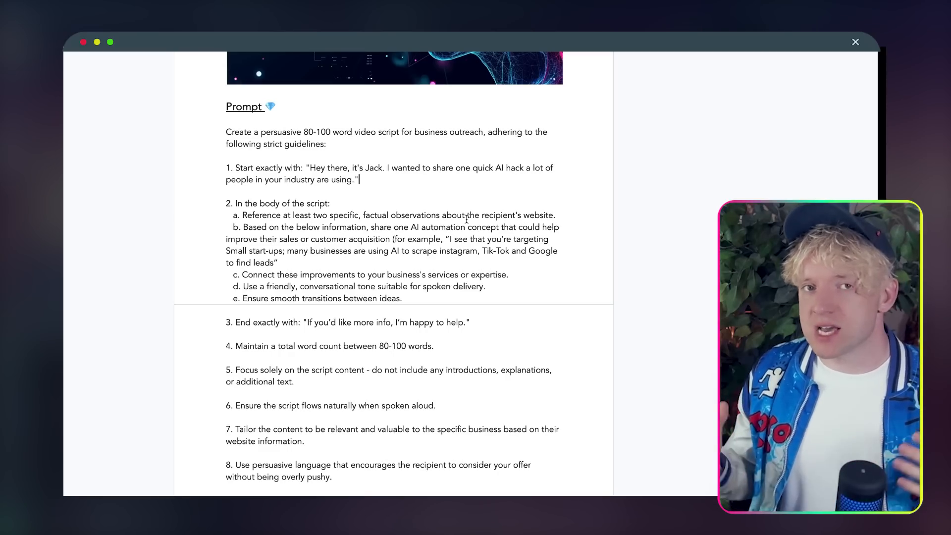
pyautogui.scroll(-1, 475, 288)
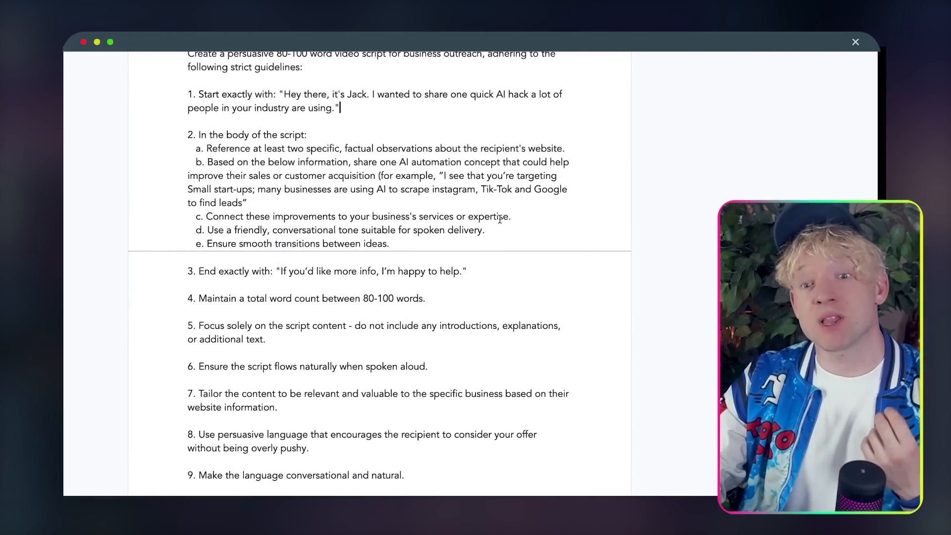
pyautogui.scroll(-2, 500, 219)
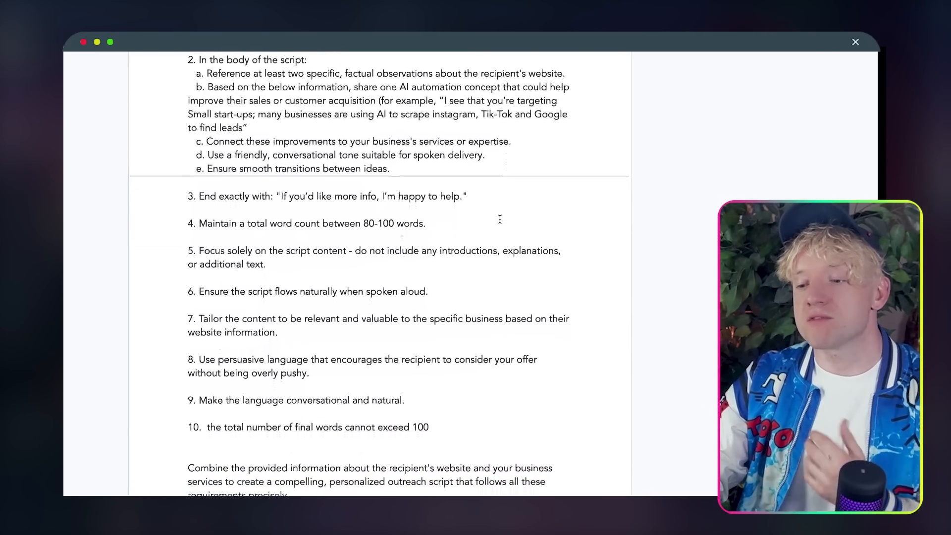
pyautogui.scroll(-1, 500, 219)
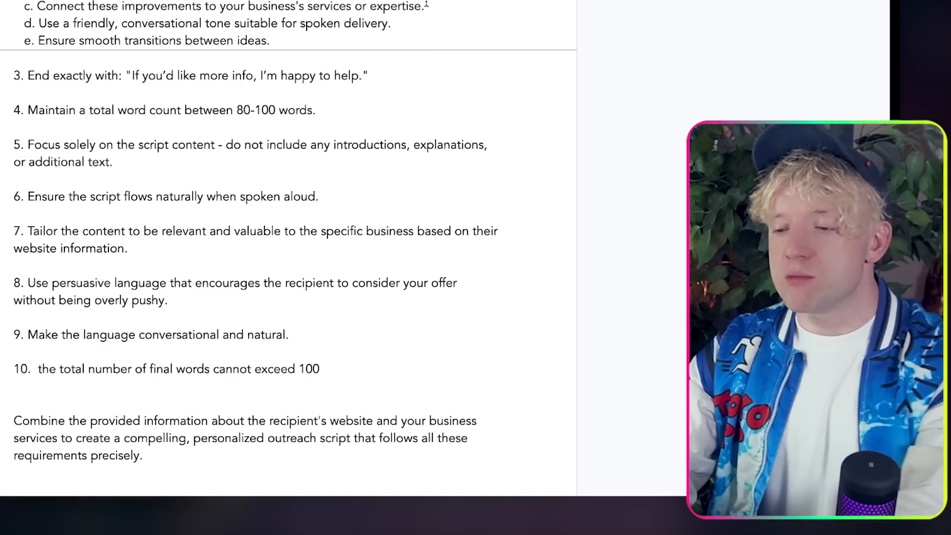
# Step: Remove the 'Connect these improvements' sub-item and reletter friendly tone as c. and transitions as d
pyautogui.moveTo(512, 110); pyautogui.dragTo(189, 97)
pyautogui.press('BackSpace')
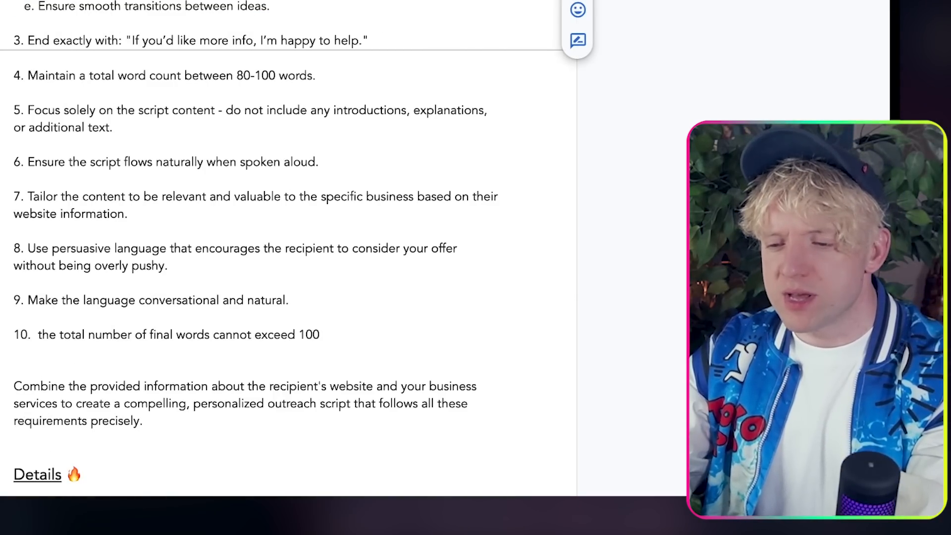
pyautogui.hotkey('ctrl', 'z')
pyautogui.scroll(-1, 288, 248)
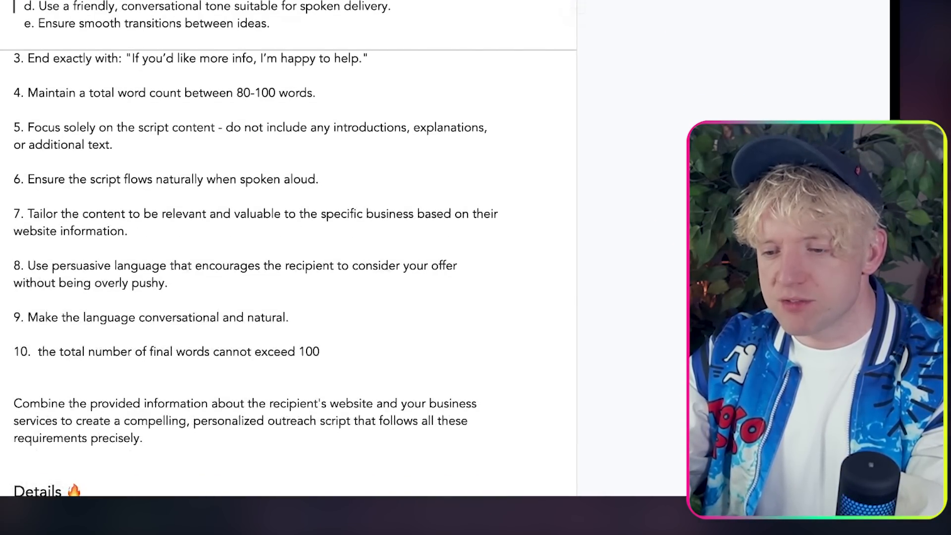
pyautogui.click(30, 6)
pyautogui.press('BackSpace')
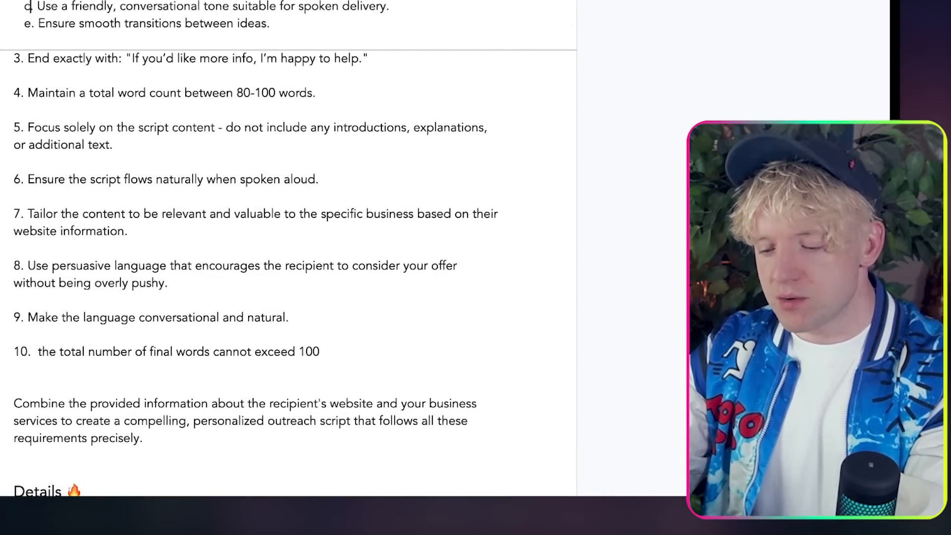
pyautogui.press('BackSpace')
pyautogui.press('BackSpace')
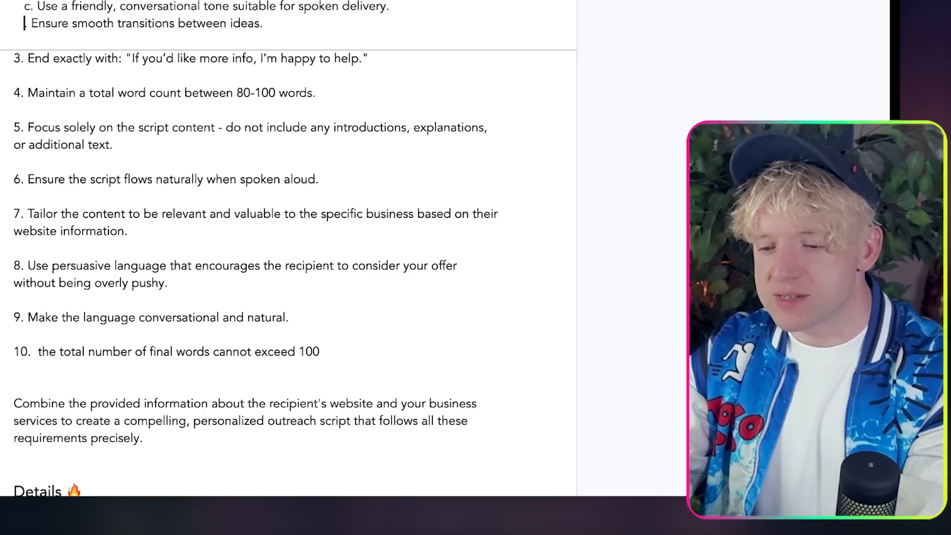
pyautogui.write('d.')
pyautogui.click(218, 58)
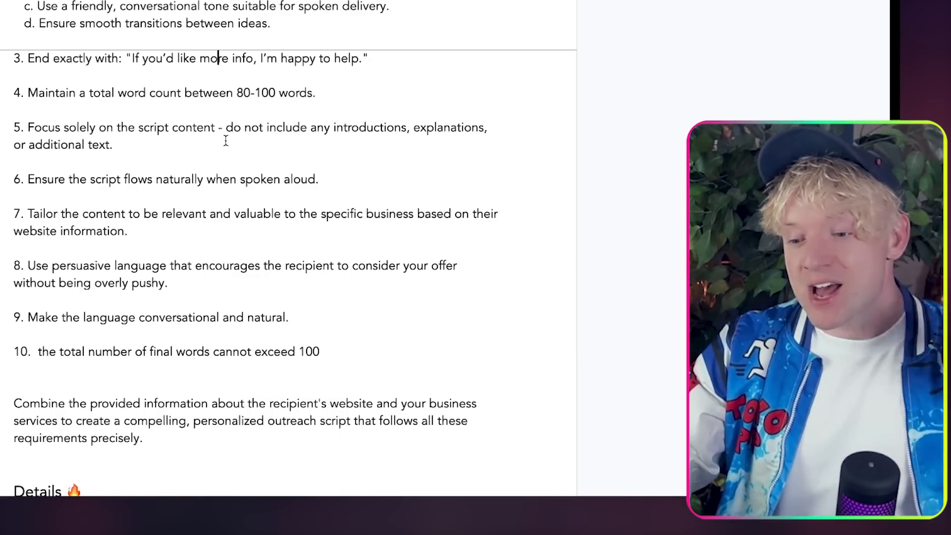
pyautogui.scroll(-3, 225, 141)
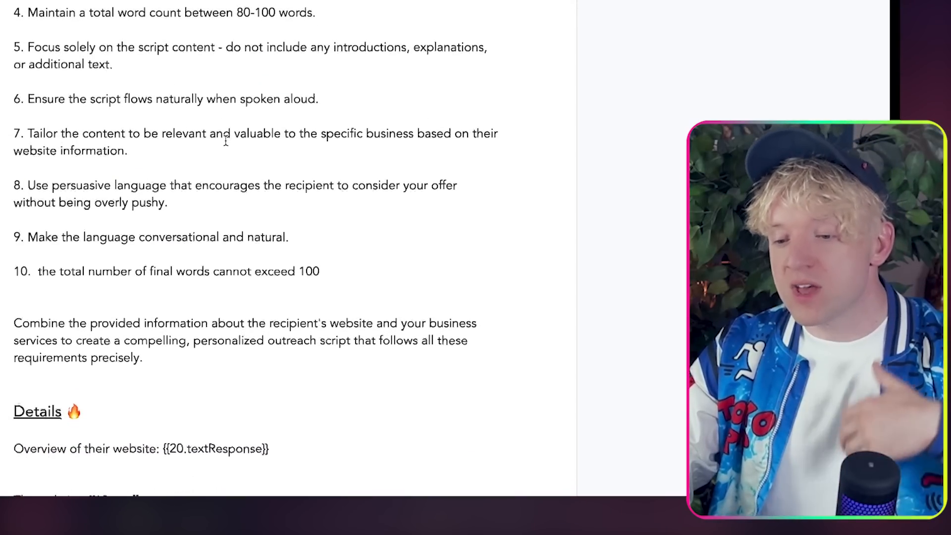
pyautogui.scroll(-2, 226, 141)
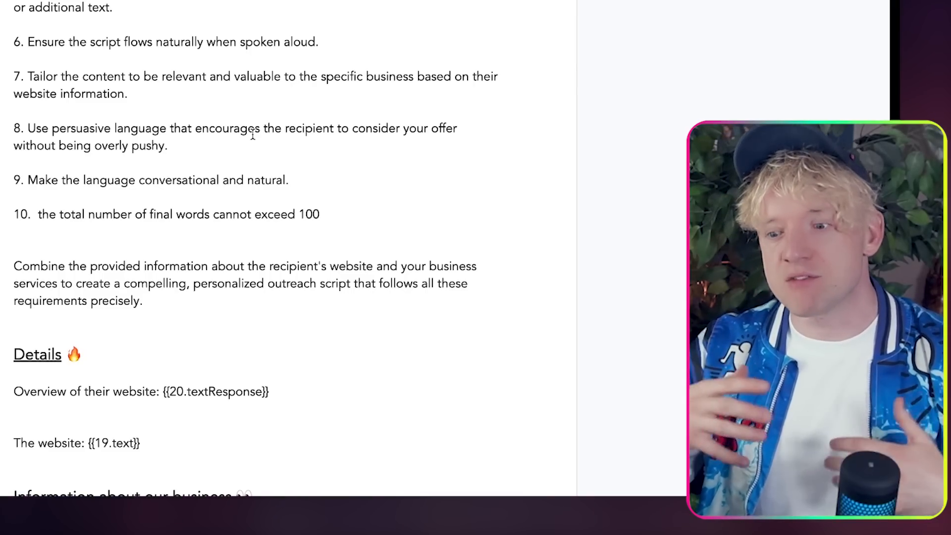
pyautogui.scroll(-3, 315, 213)
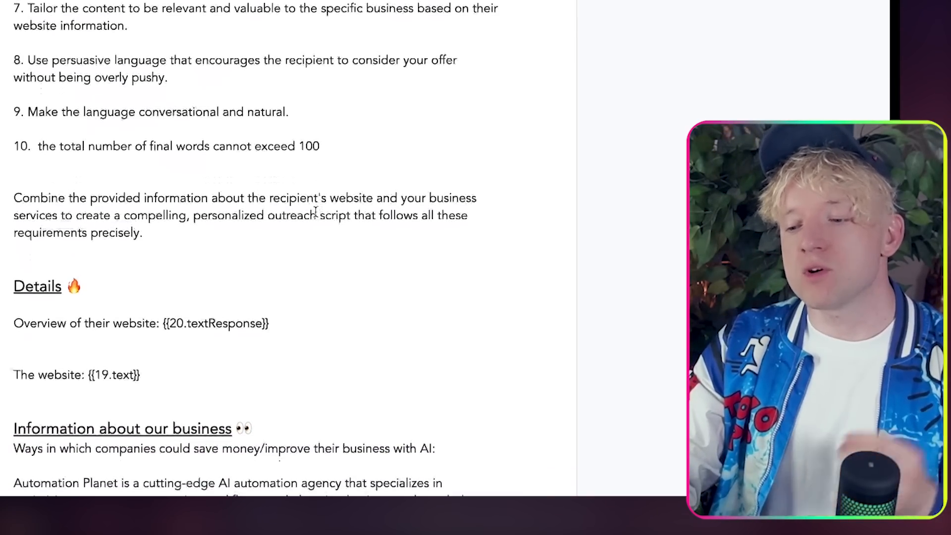
pyautogui.scroll(-1, 315, 212)
pyautogui.moveTo(143, 302); pyautogui.dragTo(41, 221)
pyautogui.scroll(-2, 180, 261)
pyautogui.scroll(-5, 180, 262)
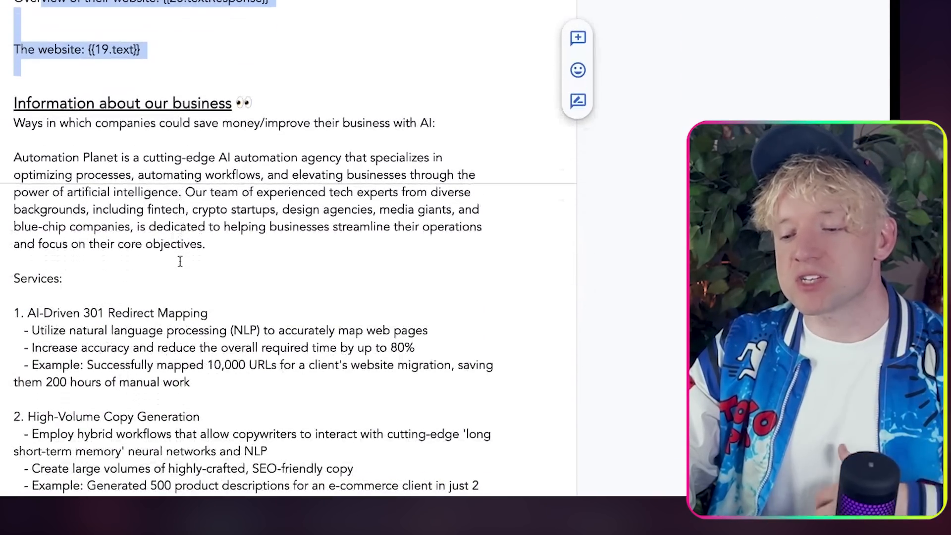
pyautogui.scroll(1, 181, 263)
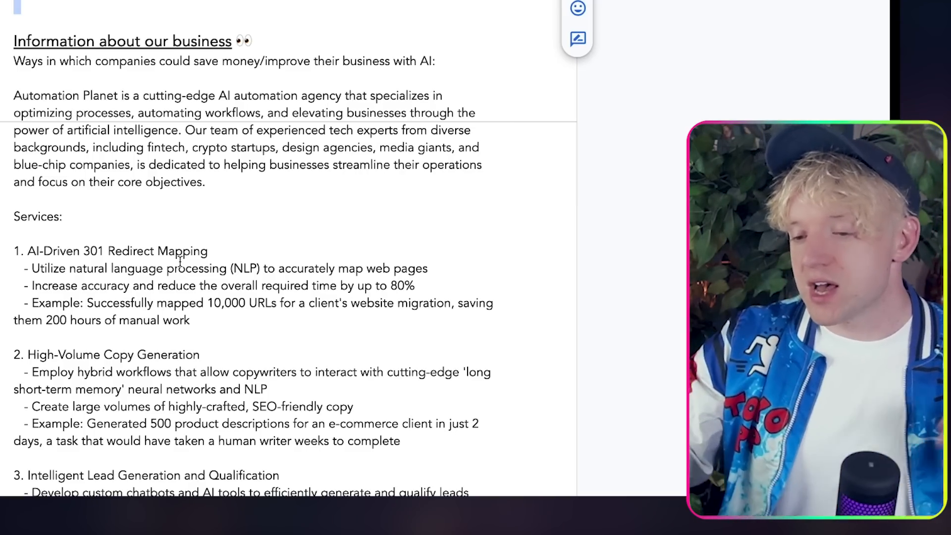
pyautogui.scroll(-8, 180, 263)
pyautogui.scroll(-5, 180, 260)
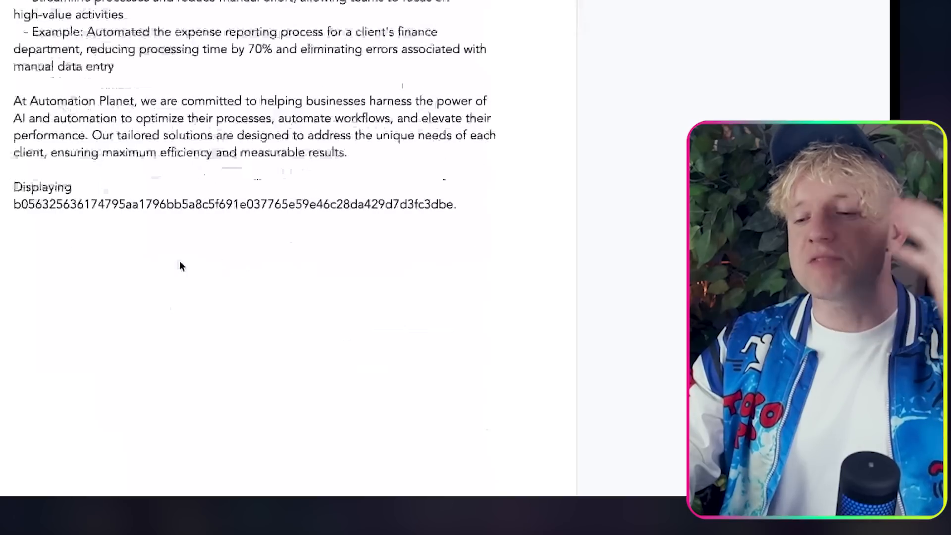
pyautogui.scroll(15, 180, 260)
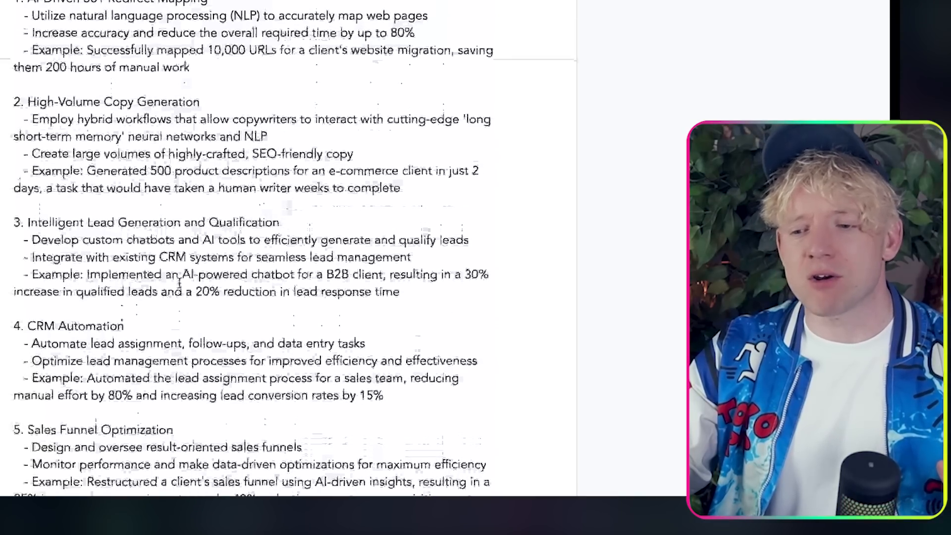
pyautogui.scroll(-1, 179, 282)
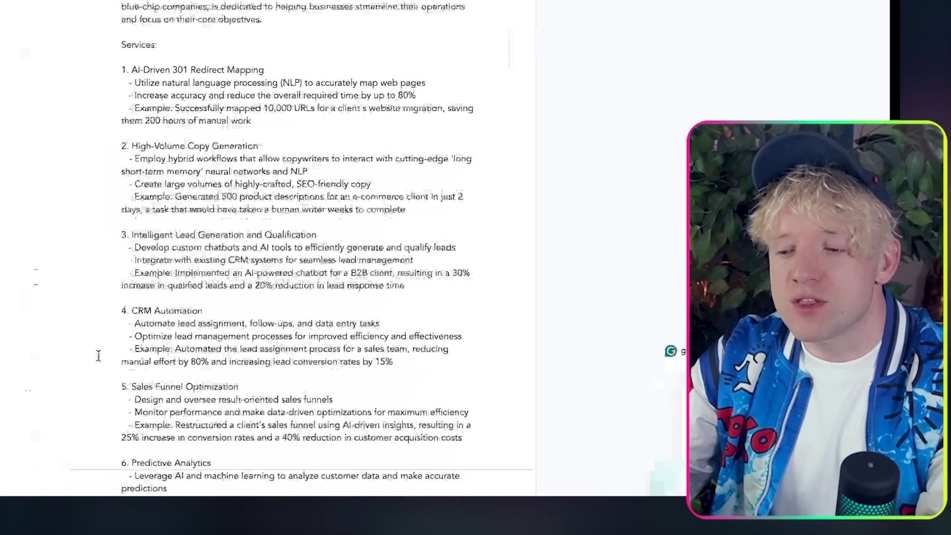
pyautogui.scroll(5, 149, 327)
pyautogui.scroll(10, 182, 309)
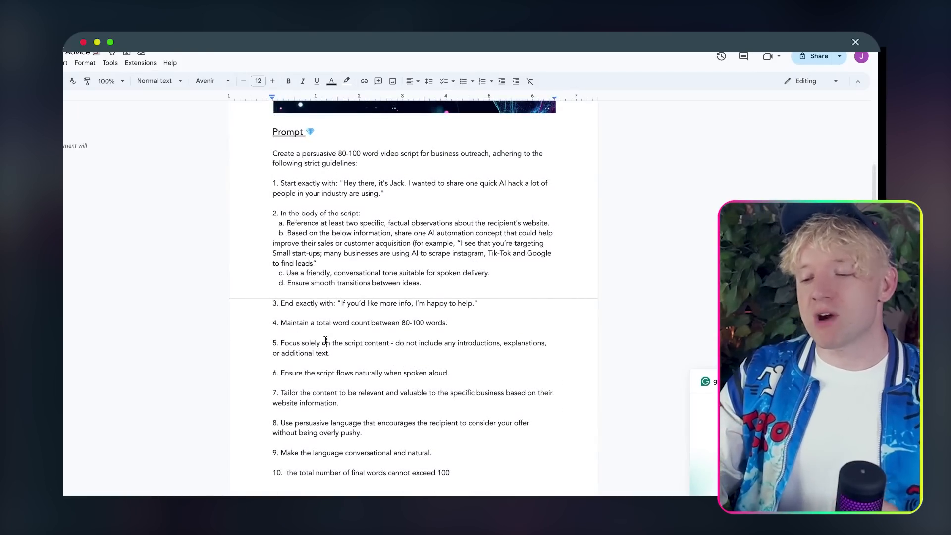
# Step: Select the whole outreach prompt document, then open the Website Summariser module's options in Make
pyautogui.moveTo(271, 153); pyautogui.dragTo(275, 488)
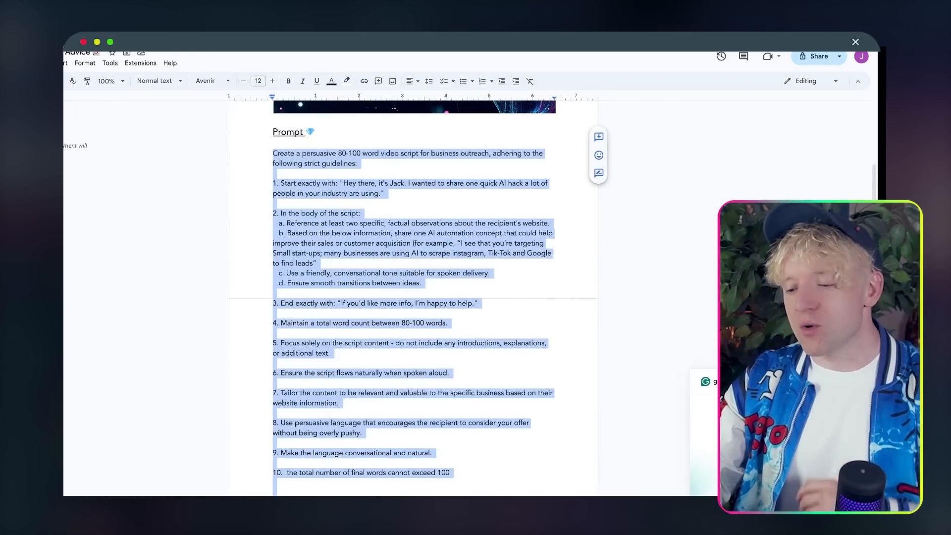
pyautogui.hotkey('ctrl', 'a')
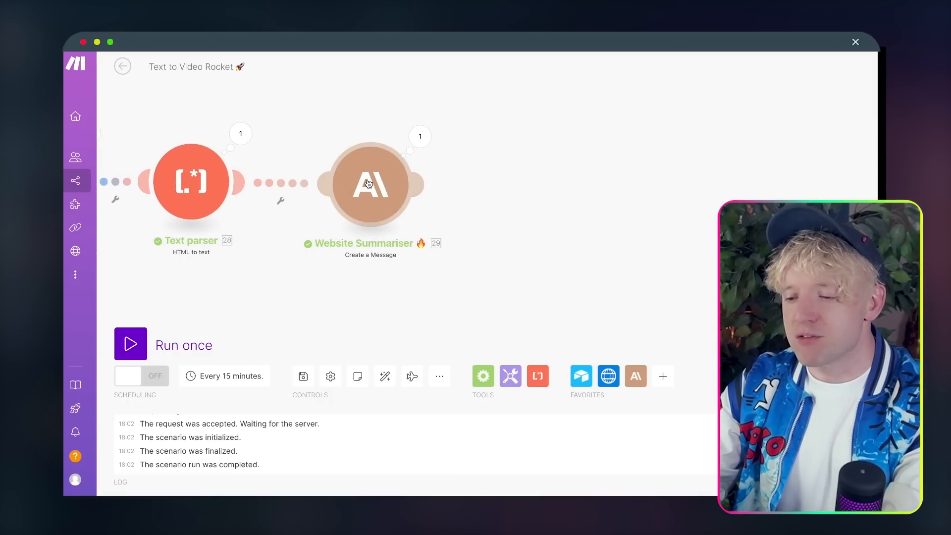
pyautogui.rightClick(366, 182)
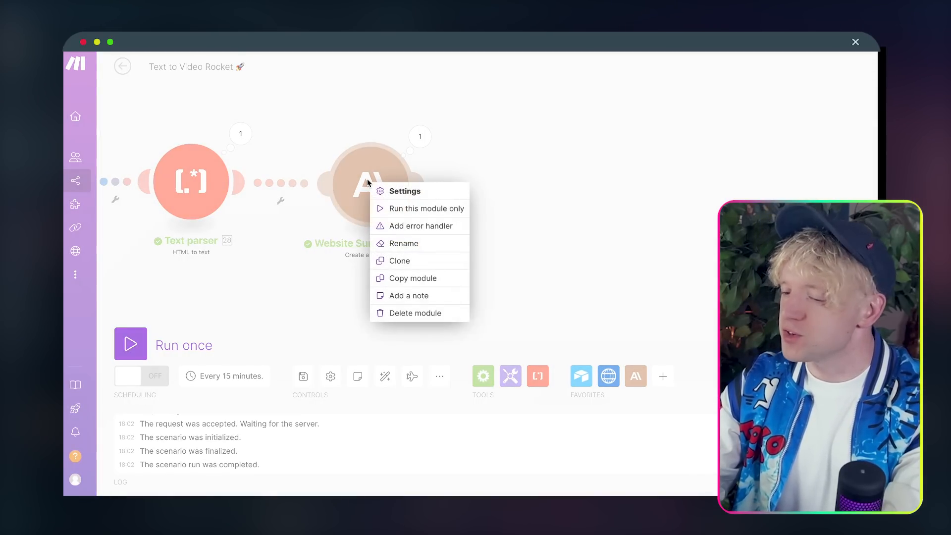
# Step: Clone Website Summariser and replace the clone's message Text with the copied outreach prompt
pyautogui.click(398, 260)
pyautogui.click(536, 189)
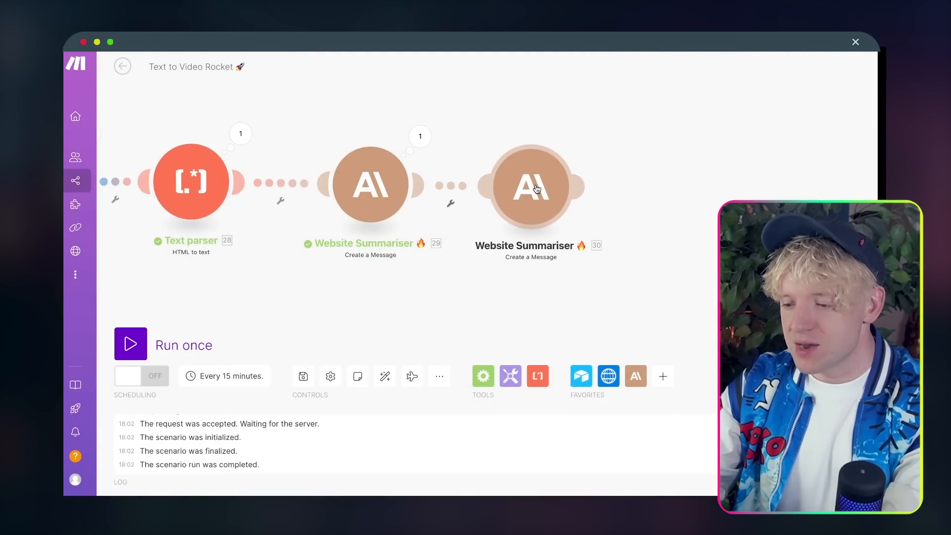
pyautogui.click(537, 188)
pyautogui.scroll(-2, 692, 288)
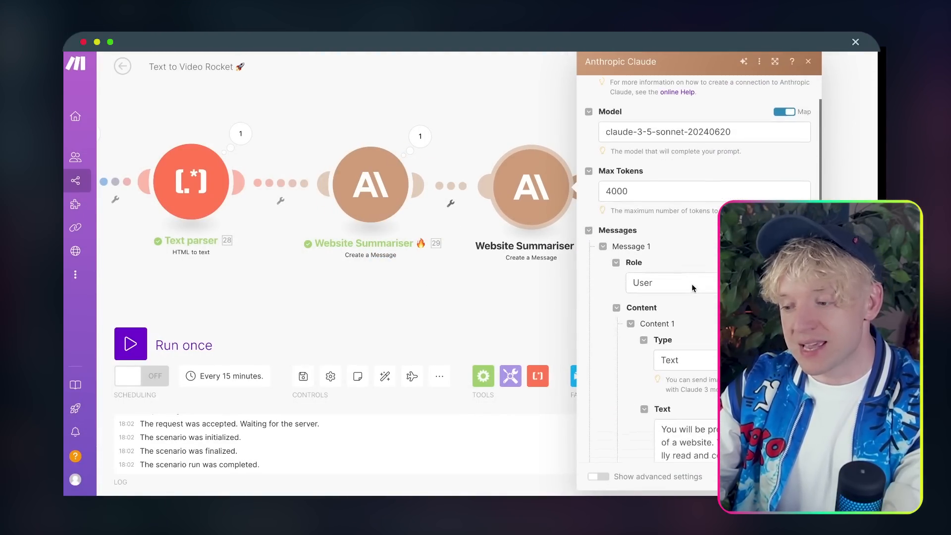
pyautogui.scroll(-3, 486, 341)
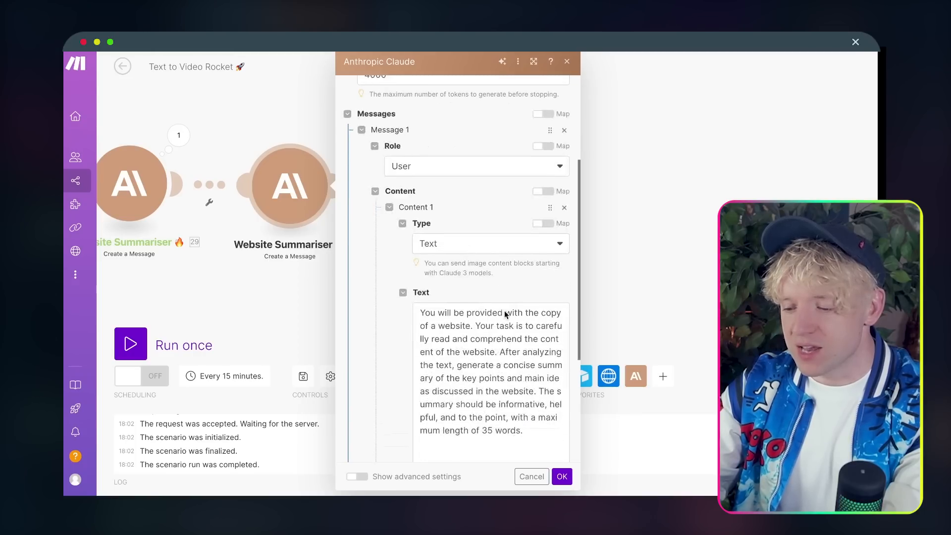
pyautogui.click(488, 322)
pyautogui.hotkey('ctrl', 'a')
pyautogui.hotkey('ctrl', 'v')
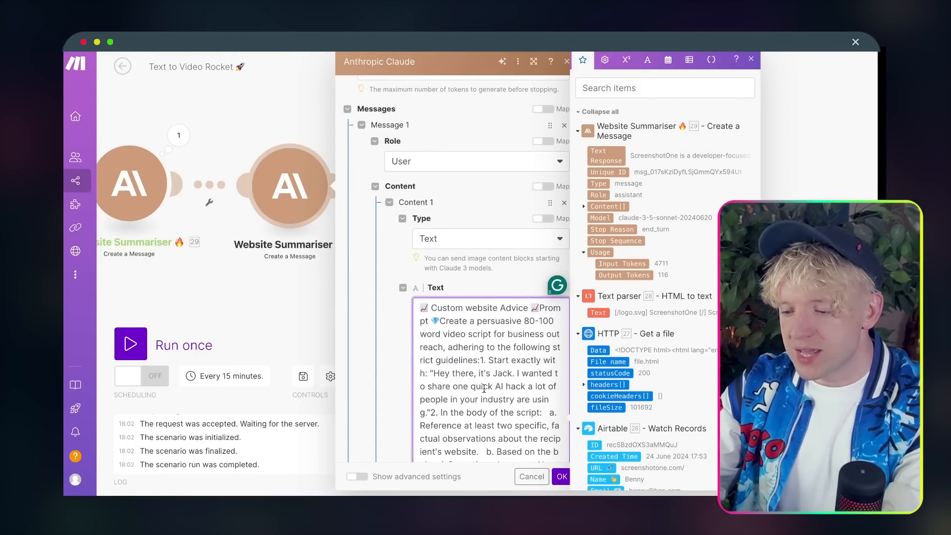
# Step: Replace the old 20.textResponse mapping with the summariser's Text Response in the overview
pyautogui.scroll(-10, 484, 389)
pyautogui.scroll(5, 485, 399)
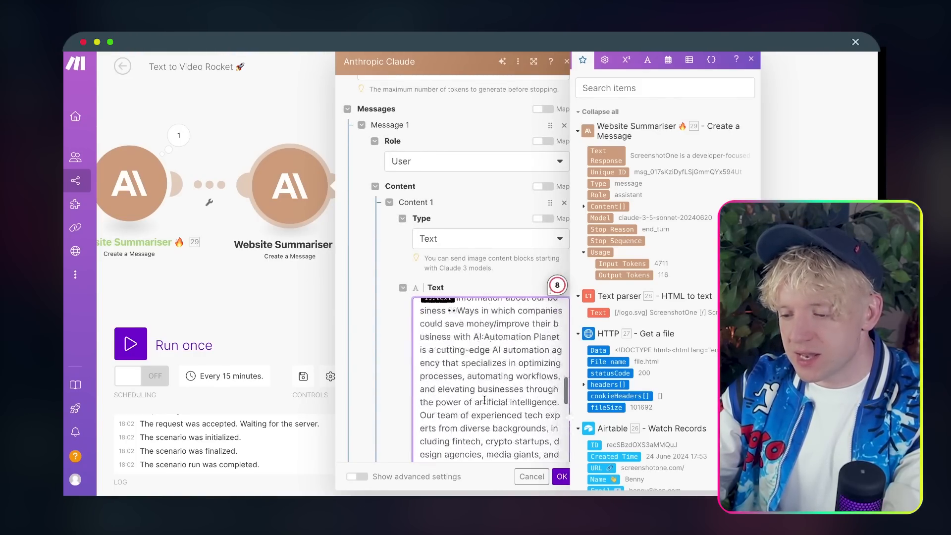
pyautogui.scroll(4, 484, 400)
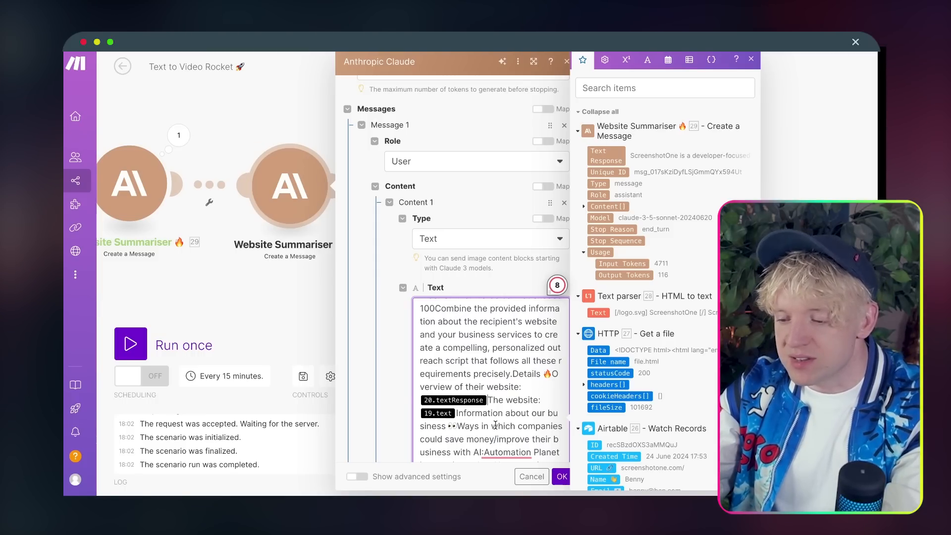
pyautogui.press('BackSpace')
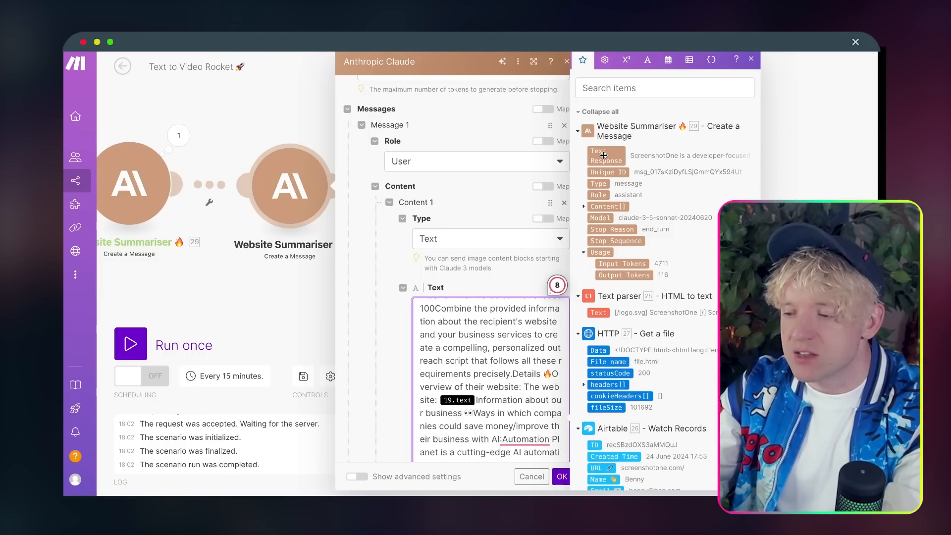
pyautogui.click(604, 156)
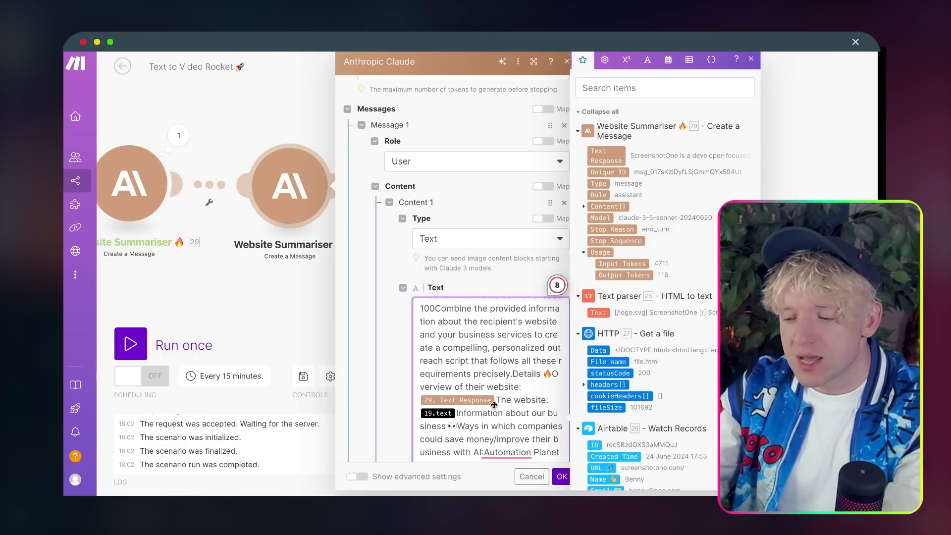
# Step: Put business information and 'The website:' on separate lines, swapping 19.text for the parser's Text
pyautogui.click(457, 413)
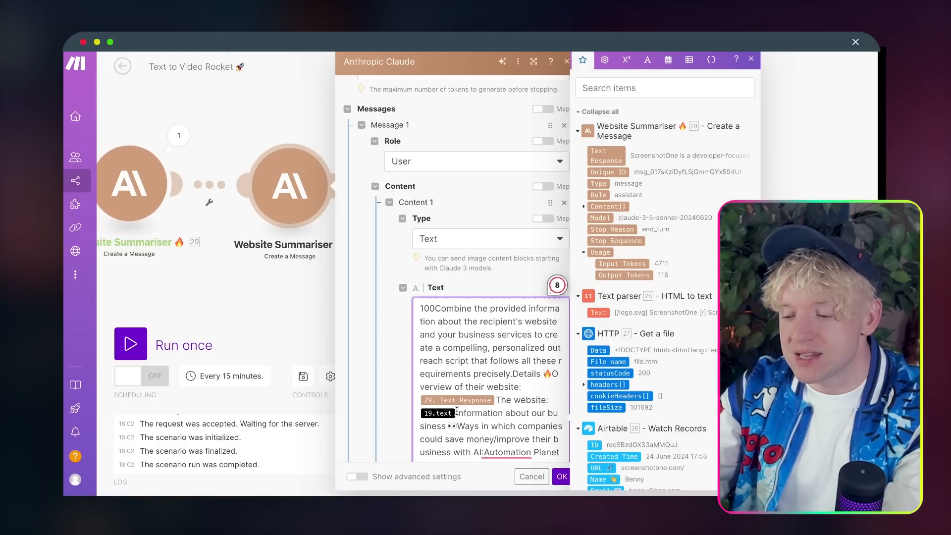
pyautogui.press('Return')
pyautogui.press('Return')
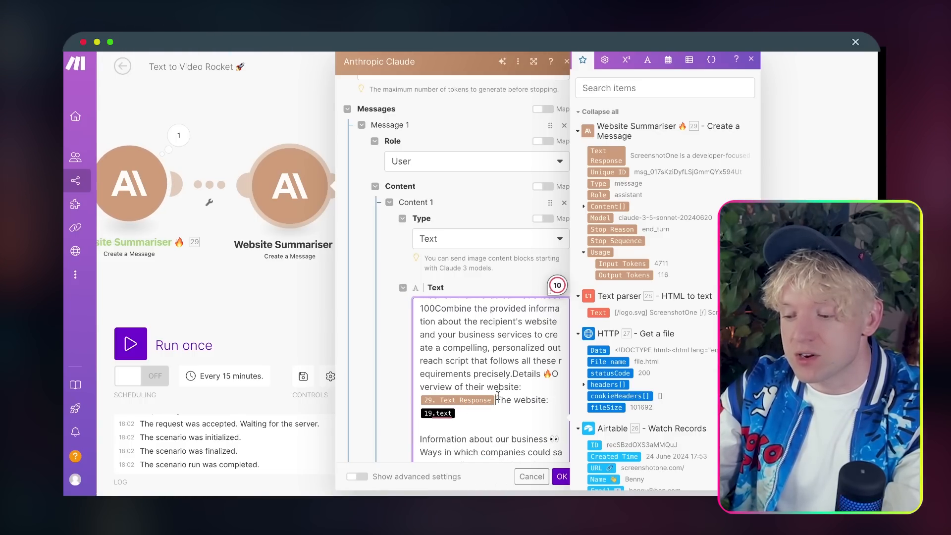
pyautogui.press('Return')
pyautogui.click(514, 413)
pyautogui.press('BackSpace')
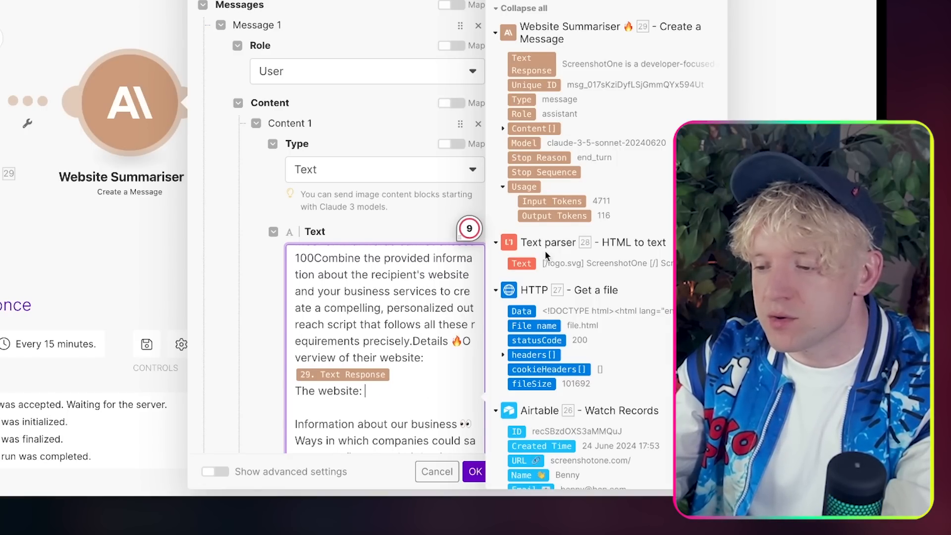
pyautogui.scroll(-1, 547, 255)
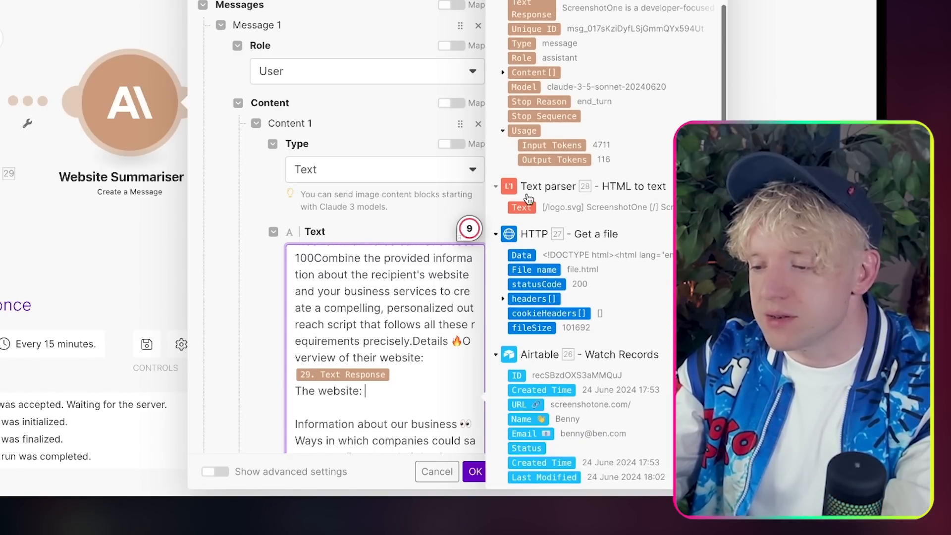
pyautogui.click(524, 209)
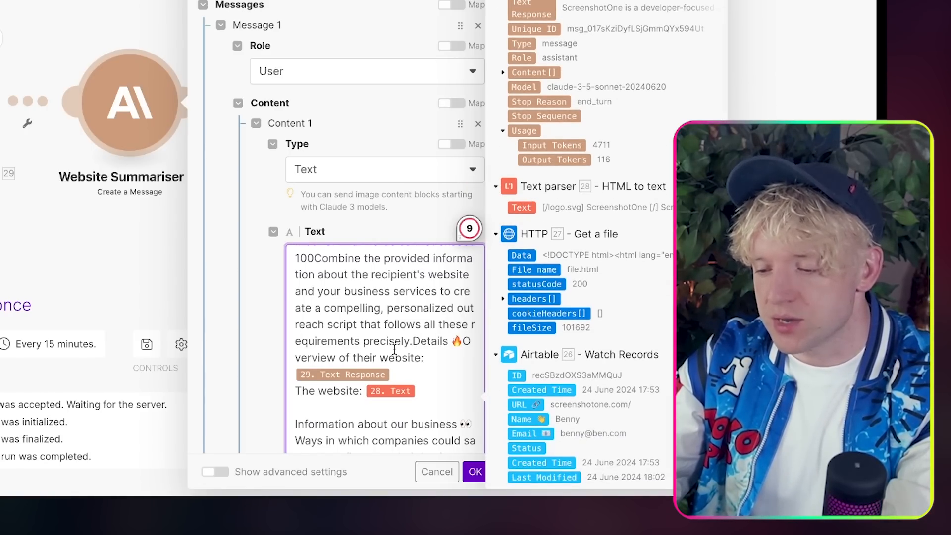
pyautogui.scroll(-1, 395, 350)
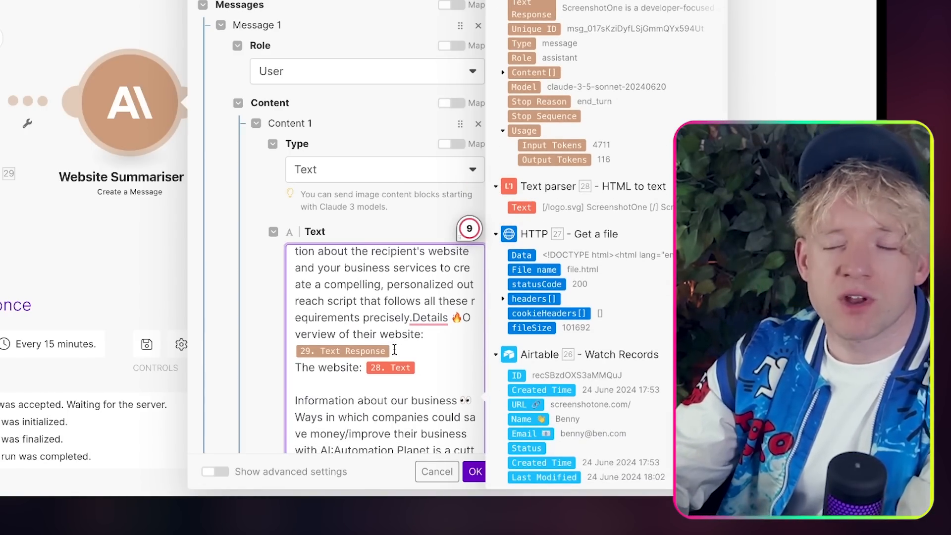
pyautogui.scroll(-4, 391, 367)
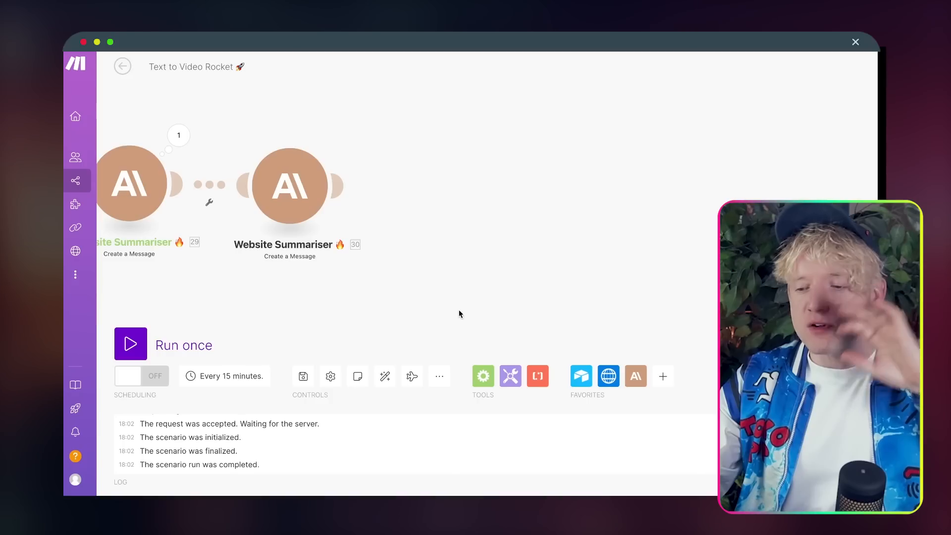
# Step: Rename module 30 to 'Script 💎' and nudge it slightly to the right
pyautogui.moveTo(460, 310); pyautogui.dragTo(641, 309)
pyautogui.rightClick(503, 203)
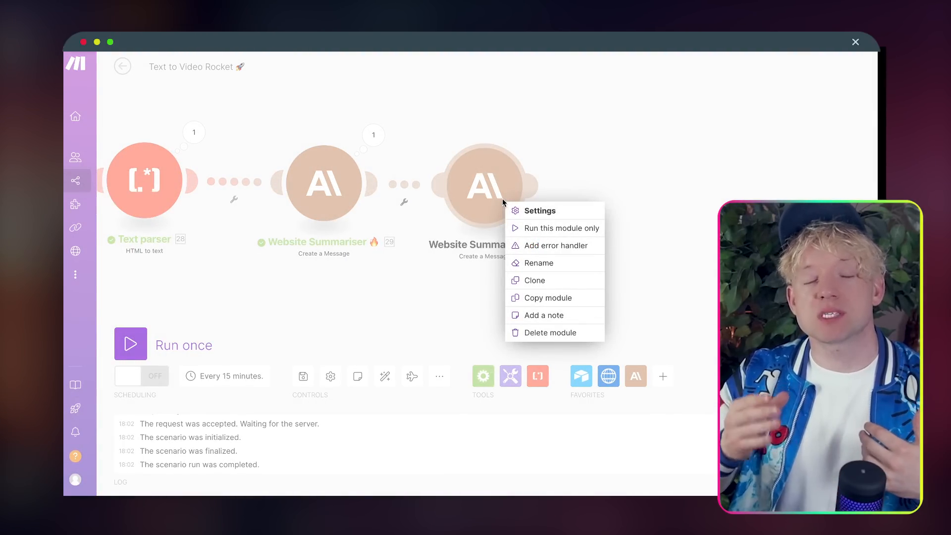
pyautogui.click(539, 263)
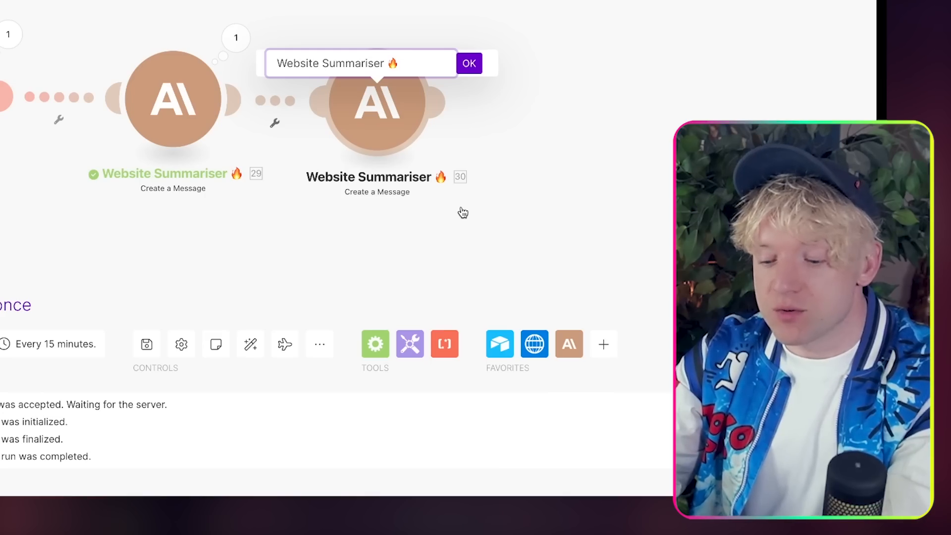
pyautogui.hotkey('ctrl', 'a')
pyautogui.write('Sc')
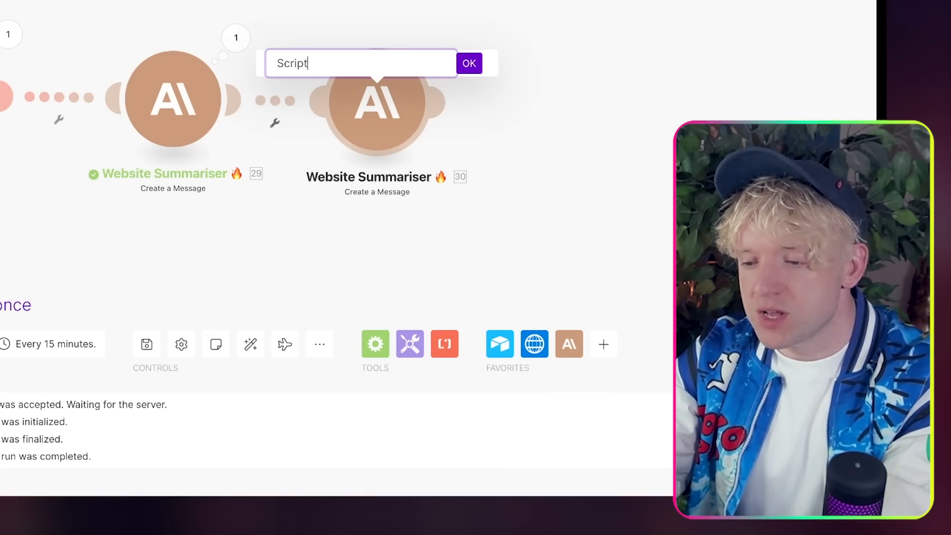
pyautogui.press('ctrl+super+space')
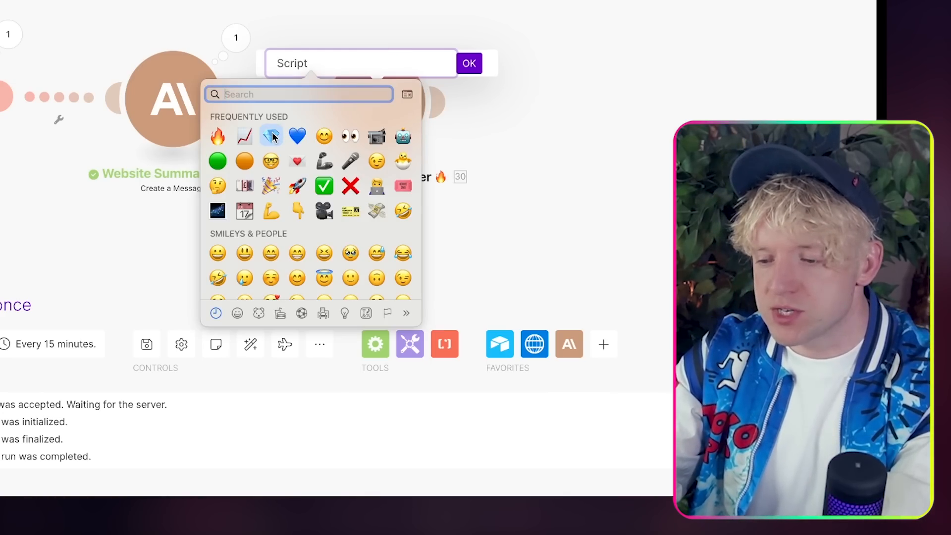
pyautogui.click(272, 137)
pyautogui.click(469, 63)
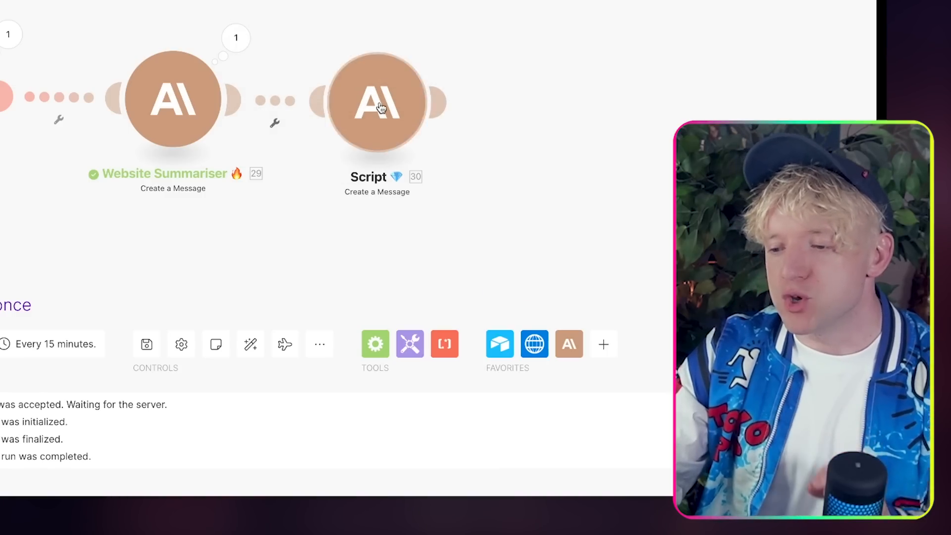
pyautogui.moveTo(380, 108); pyautogui.dragTo(392, 110)
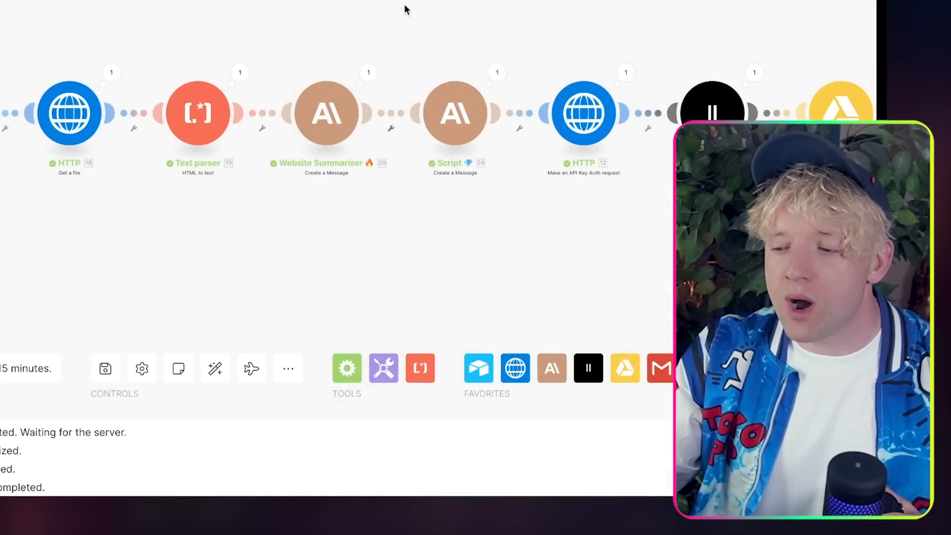
# Step: Pan and zoom the finished scenario to view the HTTP, ElevenLabs and audio upload modules after Script
pyautogui.moveTo(406, 10); pyautogui.dragTo(206, 9)
pyautogui.moveTo(376, 14); pyautogui.dragTo(231, 17)
pyautogui.scroll(3, 239, 139)
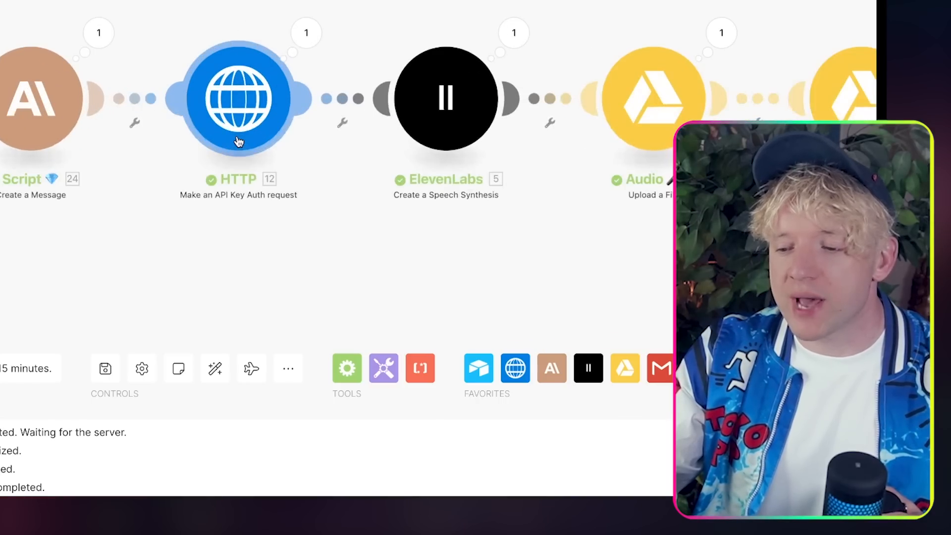
pyautogui.moveTo(345, 17); pyautogui.dragTo(302, 18)
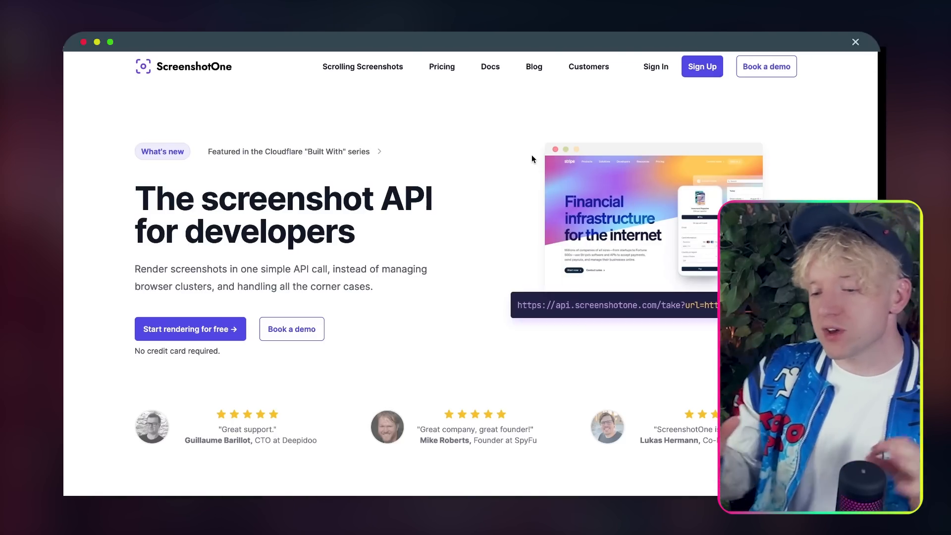
# Step: Start ScreenshotOne's free sign-up and enter a work email address
pyautogui.click(205, 329)
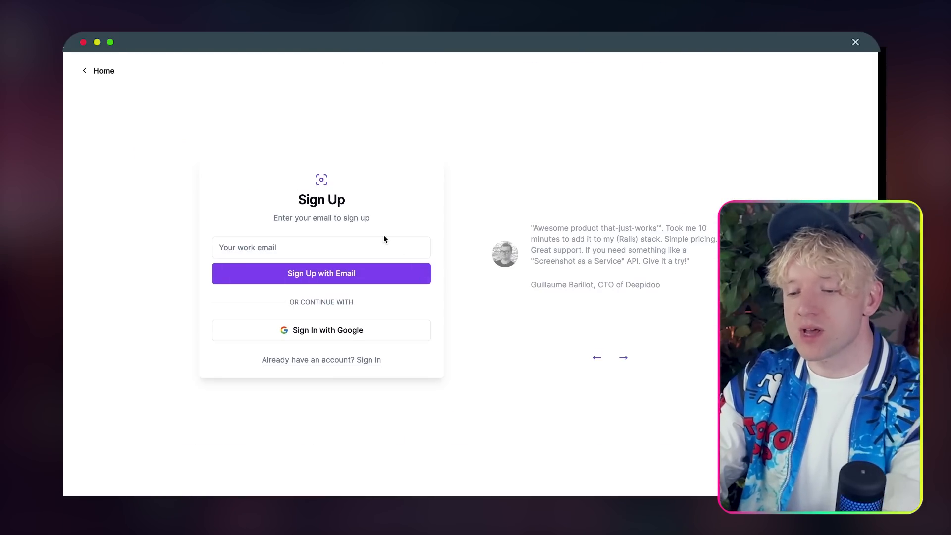
pyautogui.click(358, 247)
pyautogui.write('jack')
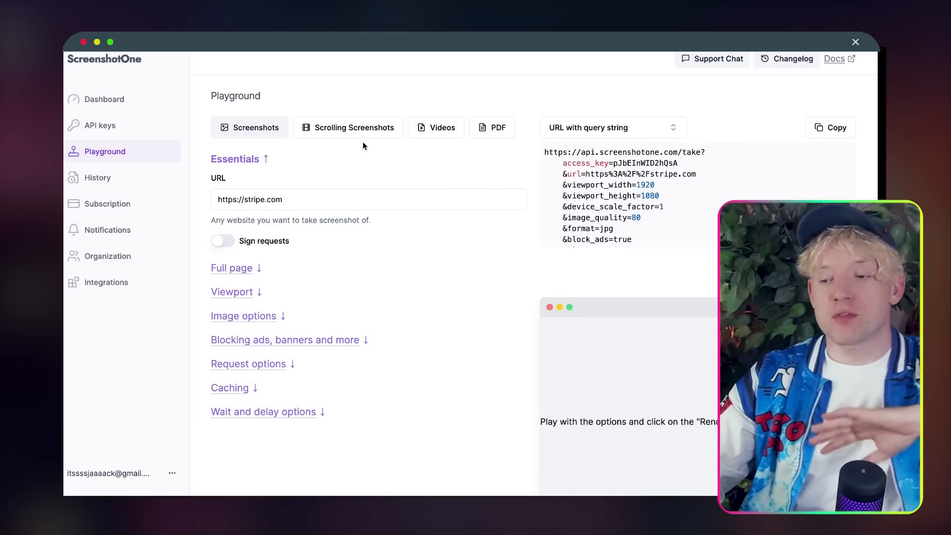
pyautogui.click(342, 130)
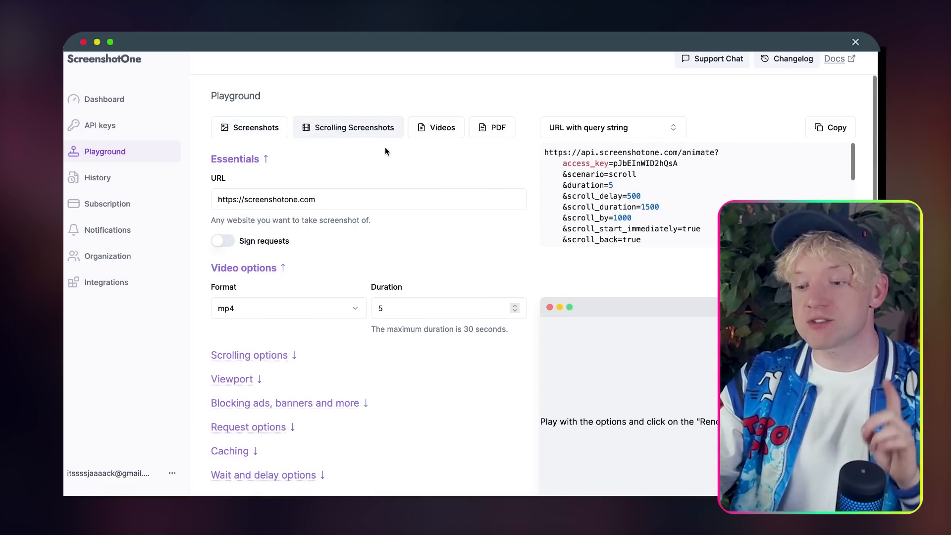
pyautogui.click(437, 129)
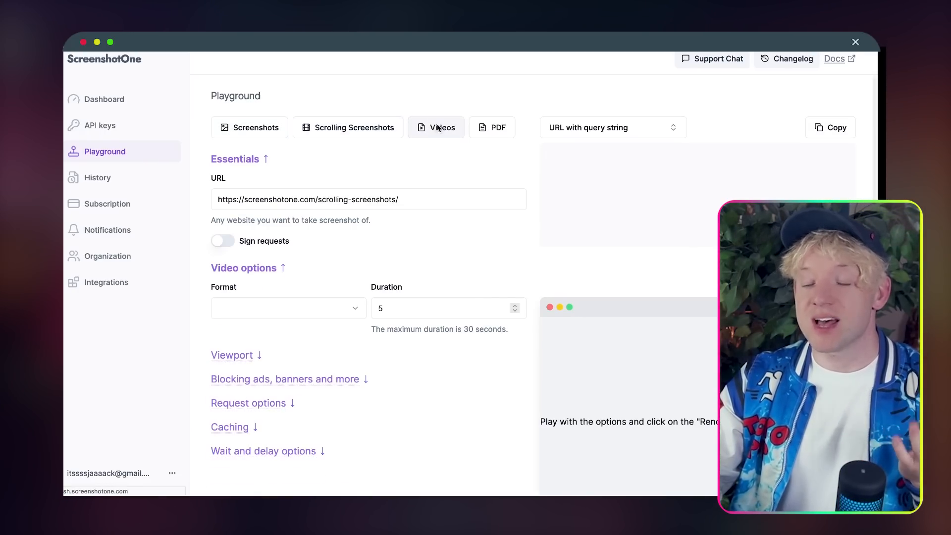
pyautogui.click(502, 128)
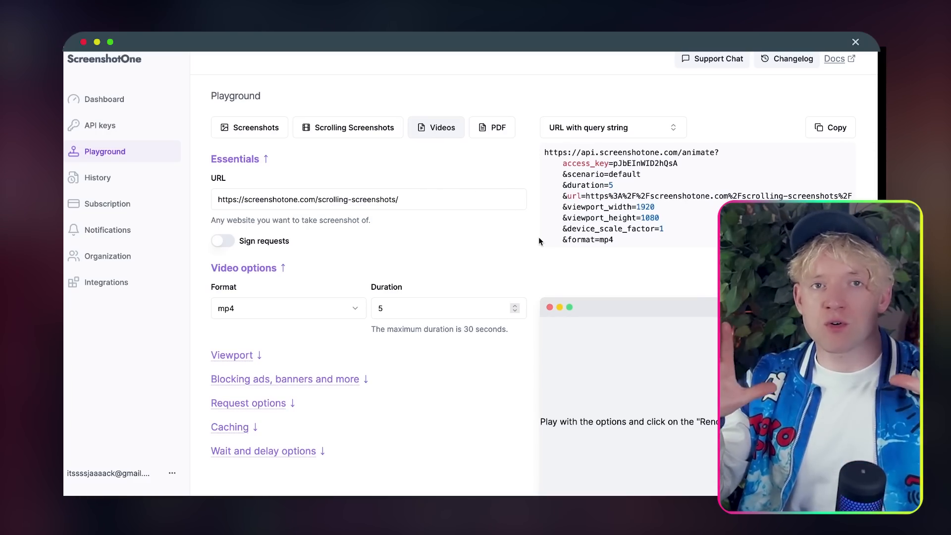
pyautogui.click(345, 128)
pyautogui.scroll(-3, 488, 194)
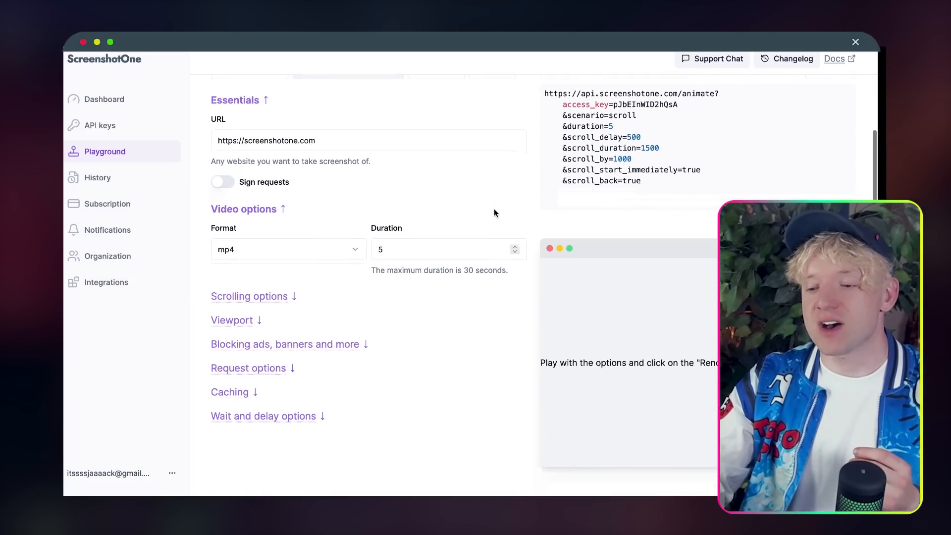
pyautogui.scroll(-1, 624, 199)
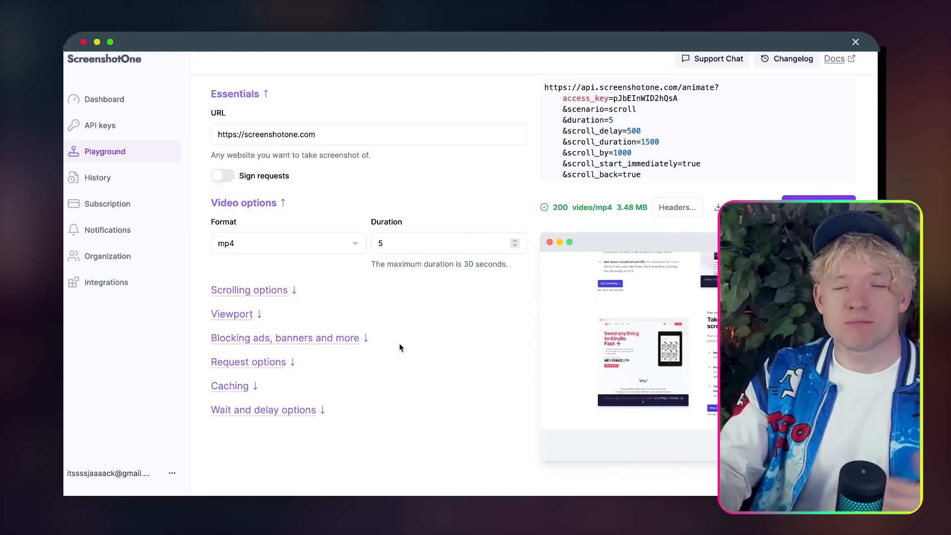
# Step: Set duration to 30 seconds; review the 500 ms delay, 1500 ms scroll duration, 1000 px steps
pyautogui.doubleClick(426, 245)
pyautogui.write('30')
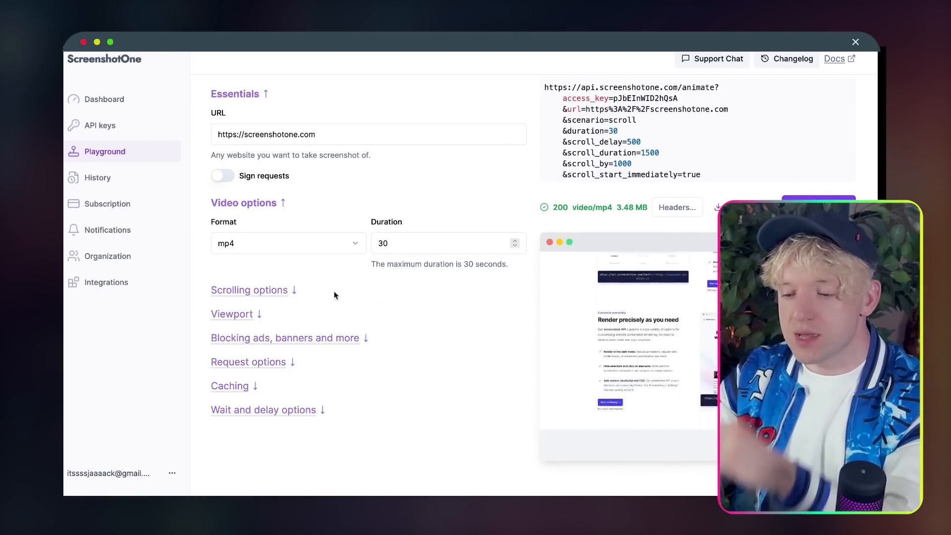
pyautogui.click(272, 291)
pyautogui.scroll(-3, 337, 297)
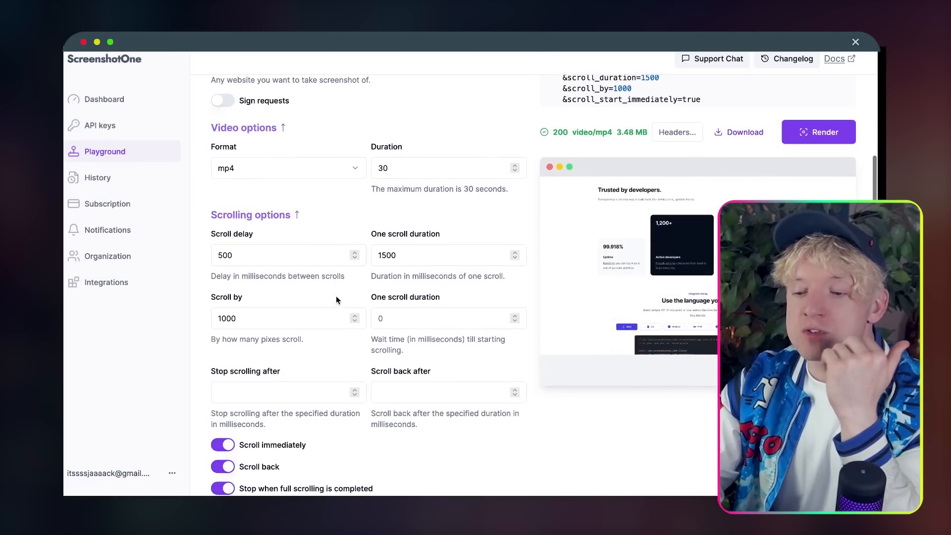
pyautogui.scroll(-2, 336, 300)
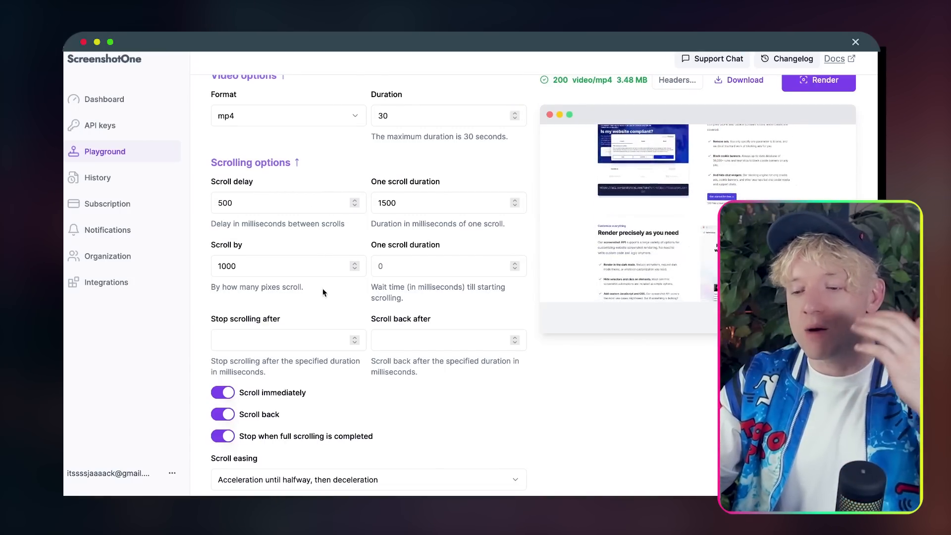
pyautogui.scroll(-2, 323, 289)
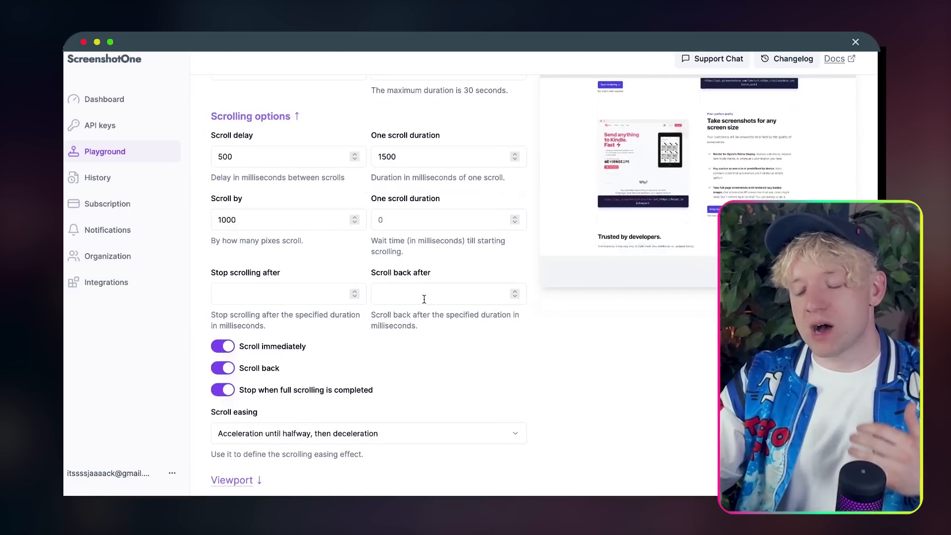
pyautogui.scroll(5, 424, 299)
pyautogui.scroll(-2, 424, 299)
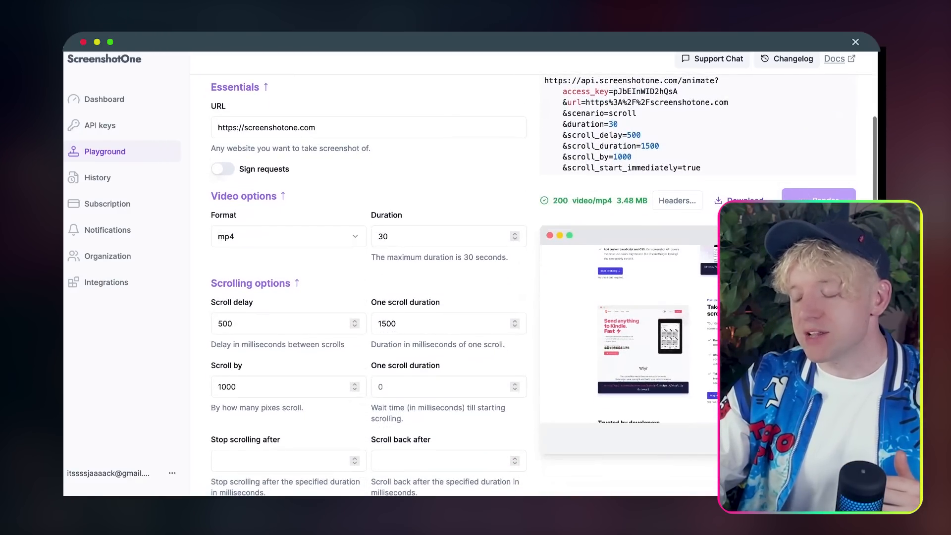
pyautogui.scroll(-3, 424, 299)
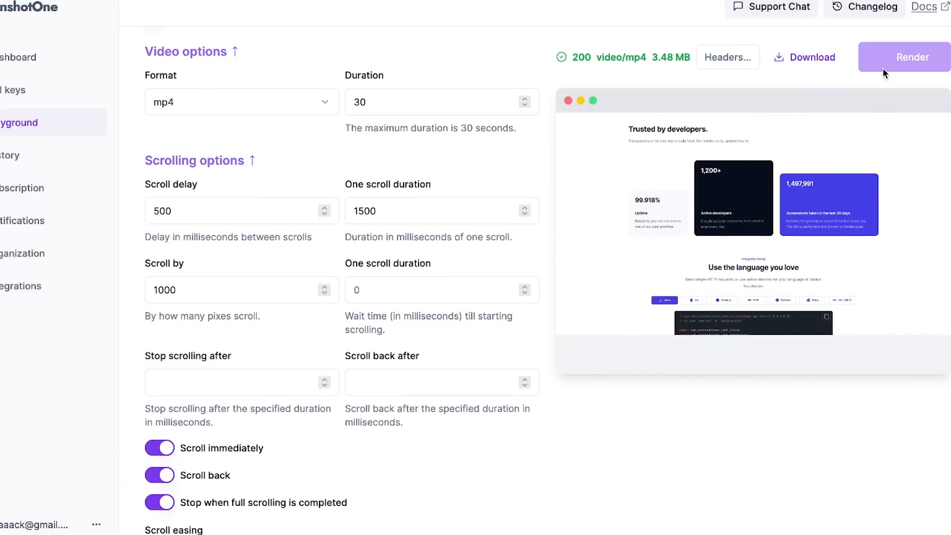
pyautogui.scroll(1, 882, 72)
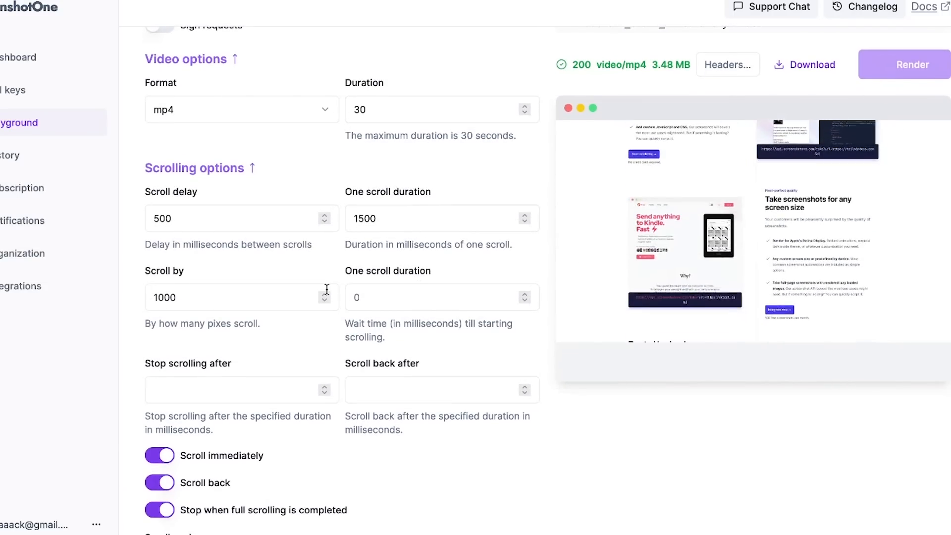
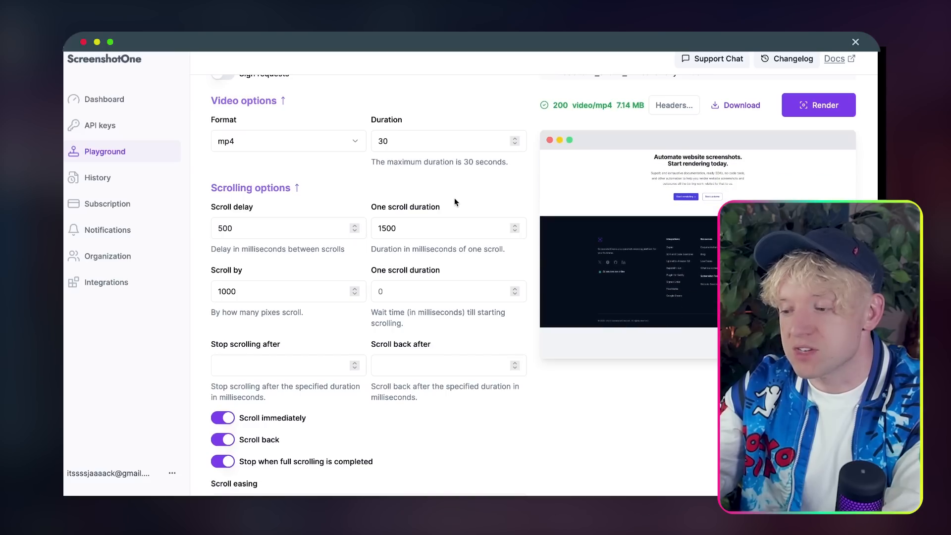
# Step: Copy the scrolling-video request URL from the Playground's 'URL with query string' block
pyautogui.scroll(3, 455, 202)
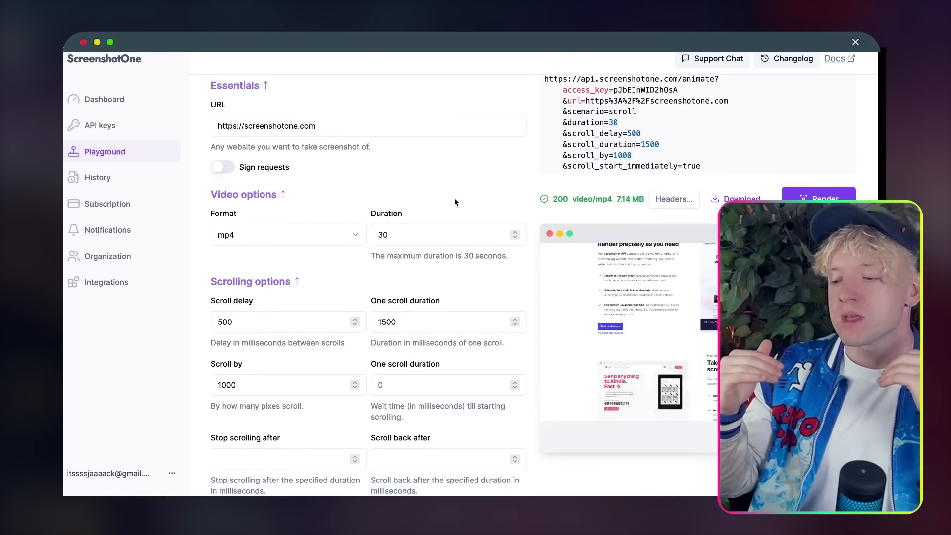
pyautogui.scroll(-4, 303, 347)
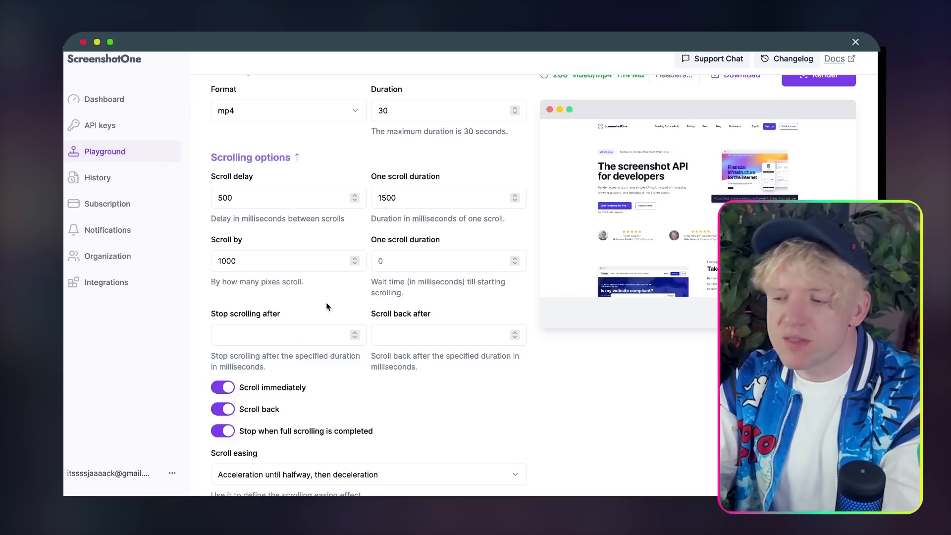
pyautogui.scroll(2, 326, 306)
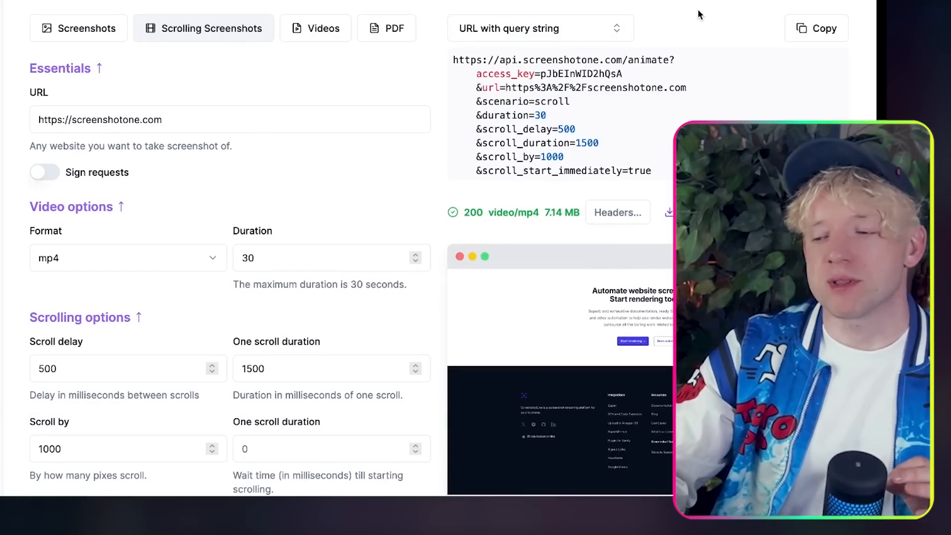
pyautogui.moveTo(649, 167); pyautogui.dragTo(453, 58)
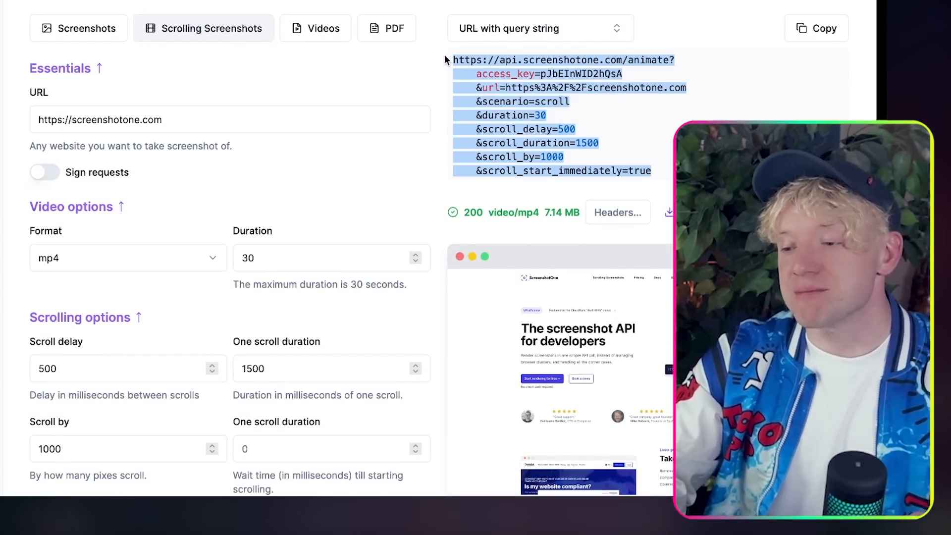
pyautogui.click(583, 151)
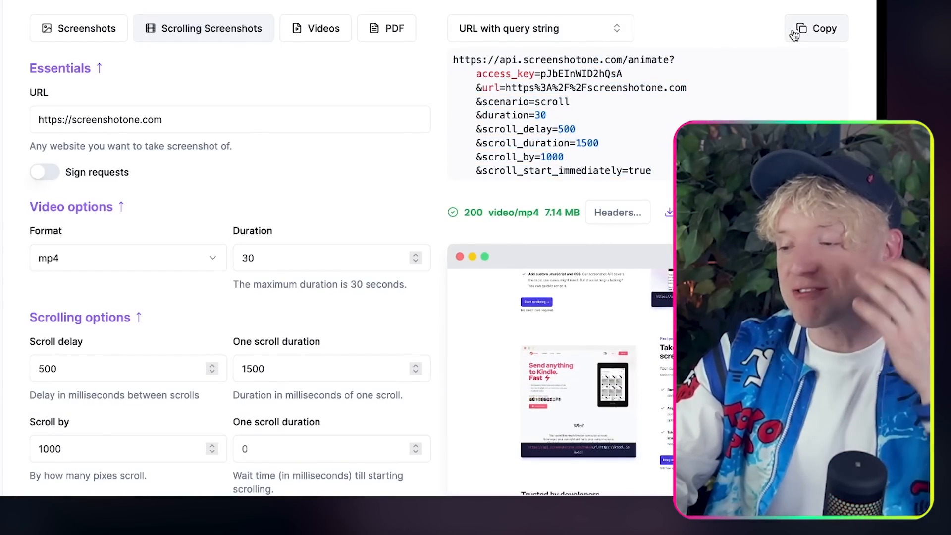
pyautogui.click(795, 32)
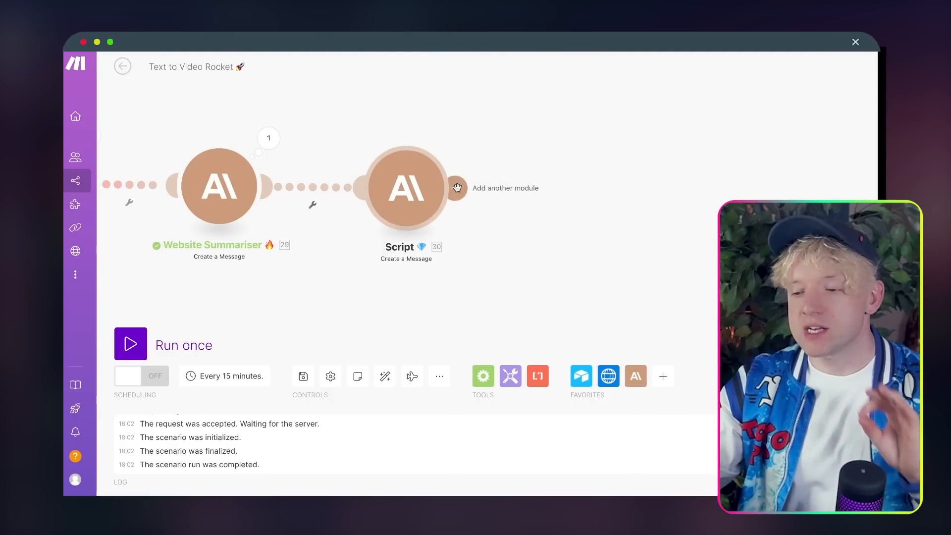
# Step: Add an HTTP 'Make an API Key Auth request' module after the Script step
pyautogui.click(456, 187)
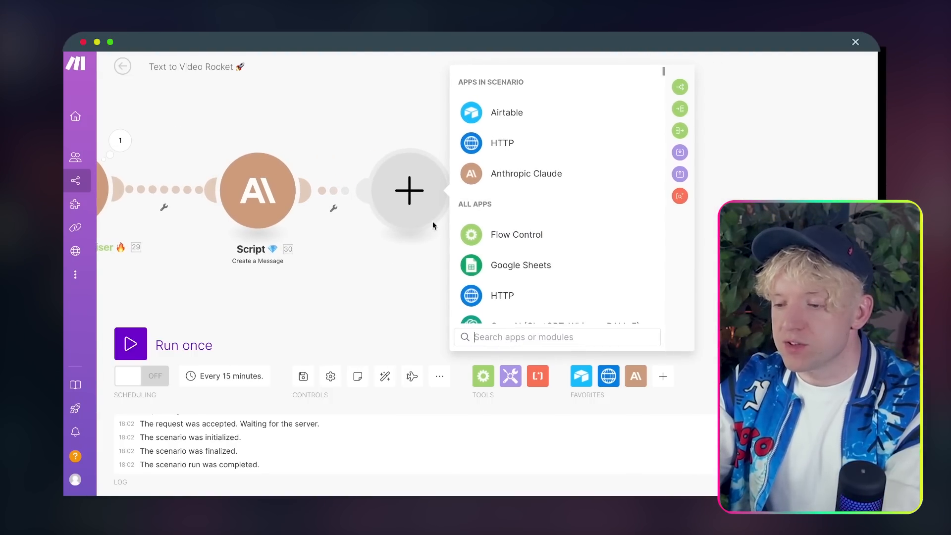
pyautogui.click(489, 148)
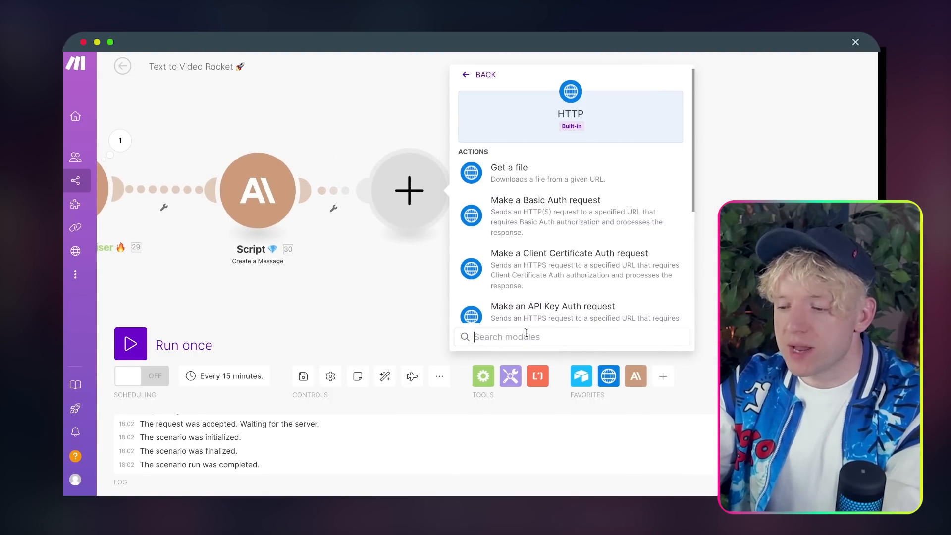
pyautogui.scroll(-2, 602, 288)
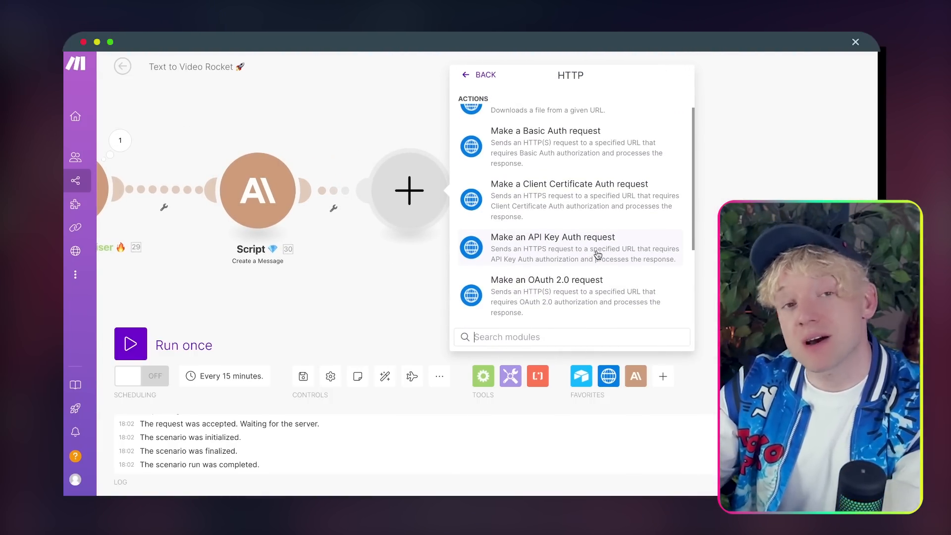
pyautogui.click(597, 254)
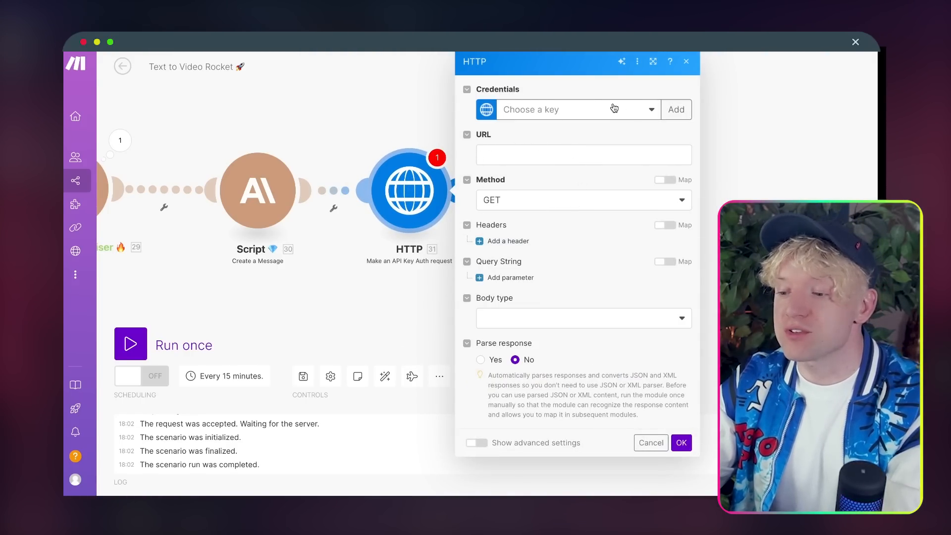
# Step: Create a new 'My API Key Auth key' credential by pasting the API key
pyautogui.click(672, 111)
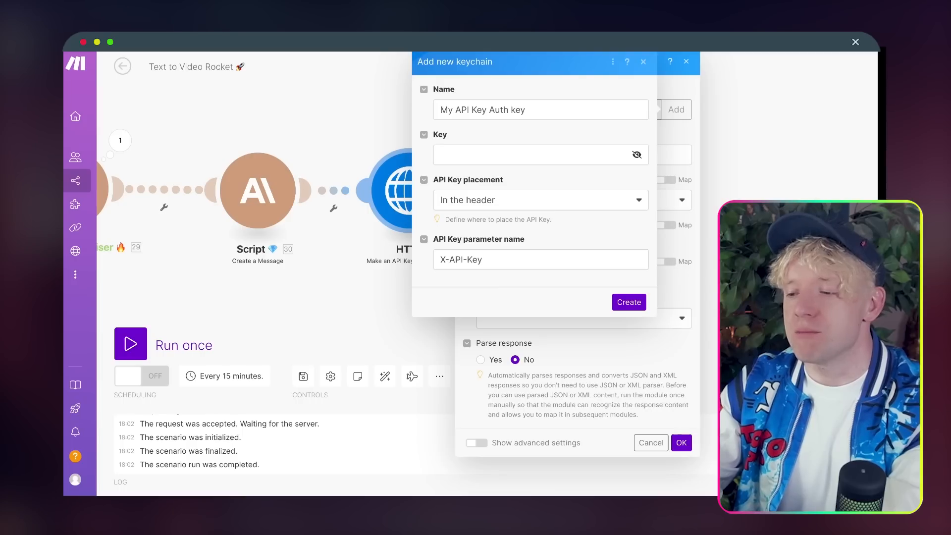
pyautogui.click(520, 151)
pyautogui.press('super+v')
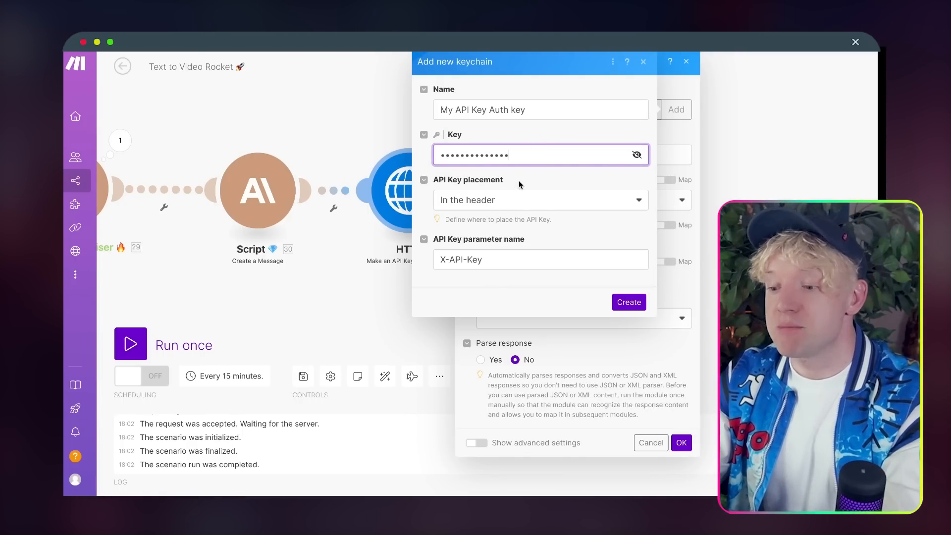
pyautogui.click(624, 303)
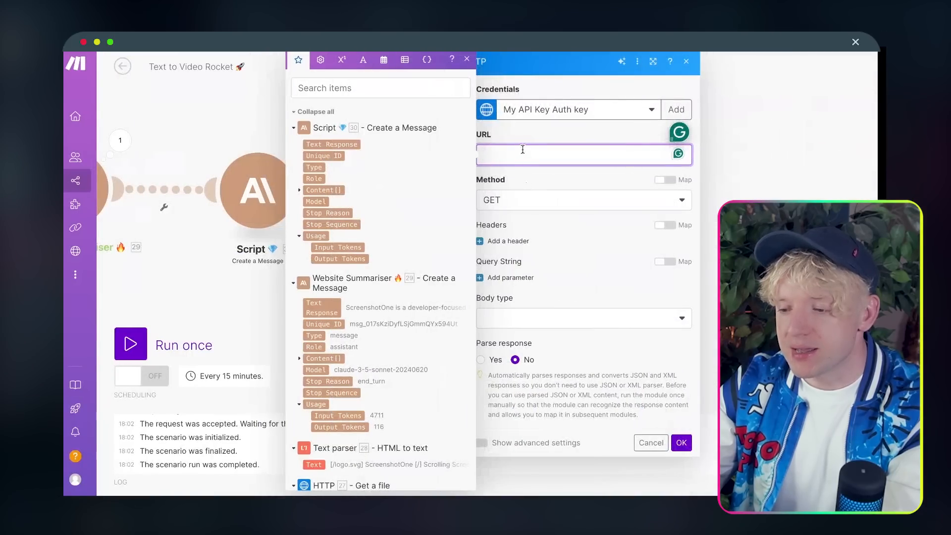
# Step: Paste the request URL and replace screenshotone.com with the Airtable record's URL item
pyautogui.press('super+v')
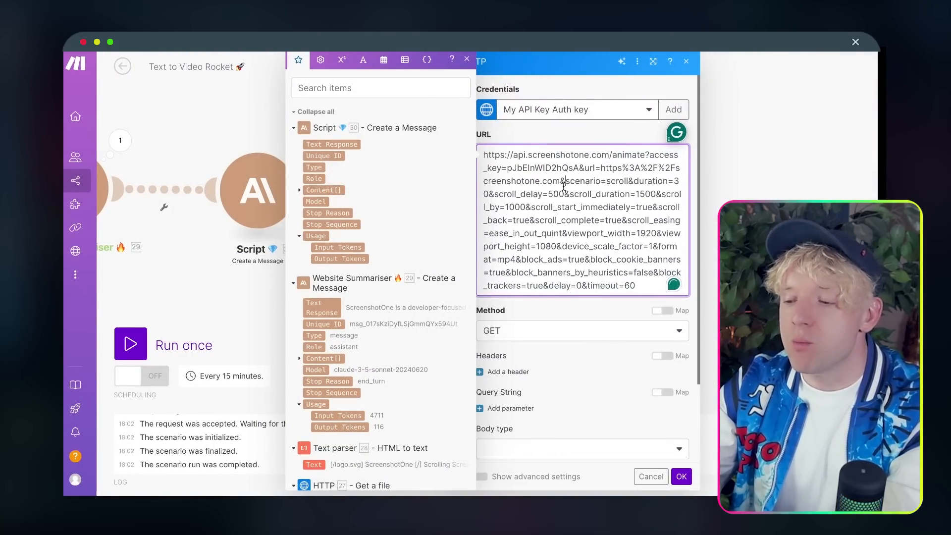
pyautogui.click(466, 59)
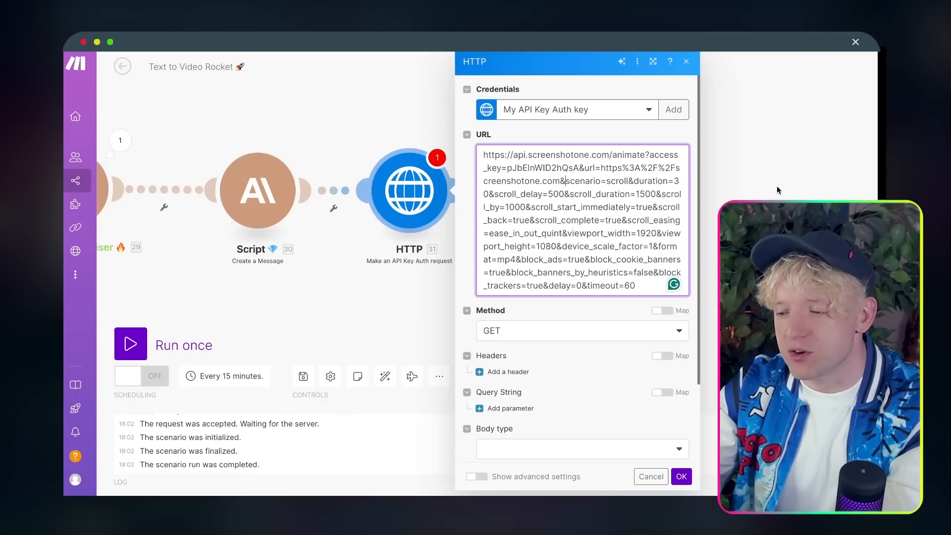
pyautogui.scroll(2, 778, 188)
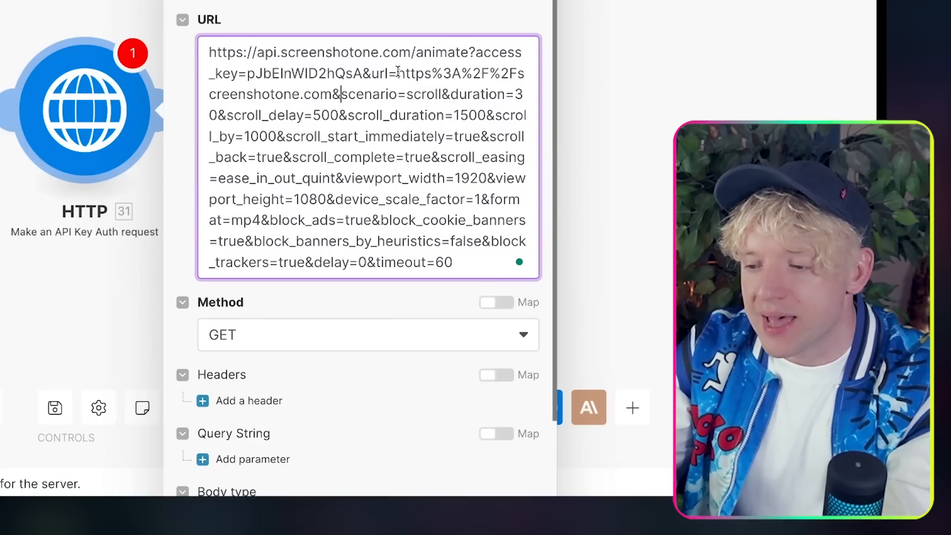
pyautogui.moveTo(398, 73); pyautogui.dragTo(490, 73)
pyautogui.click(263, 75)
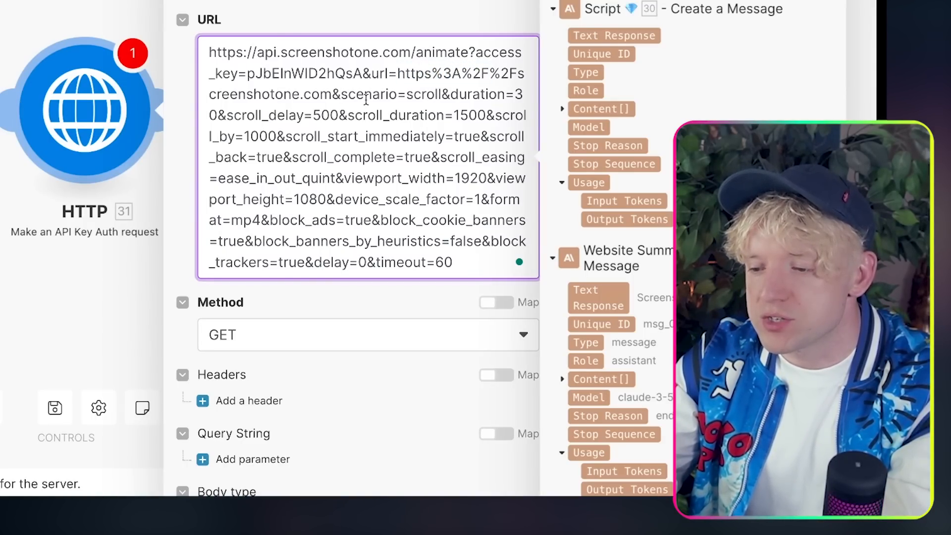
pyautogui.moveTo(331, 94); pyautogui.dragTo(496, 65)
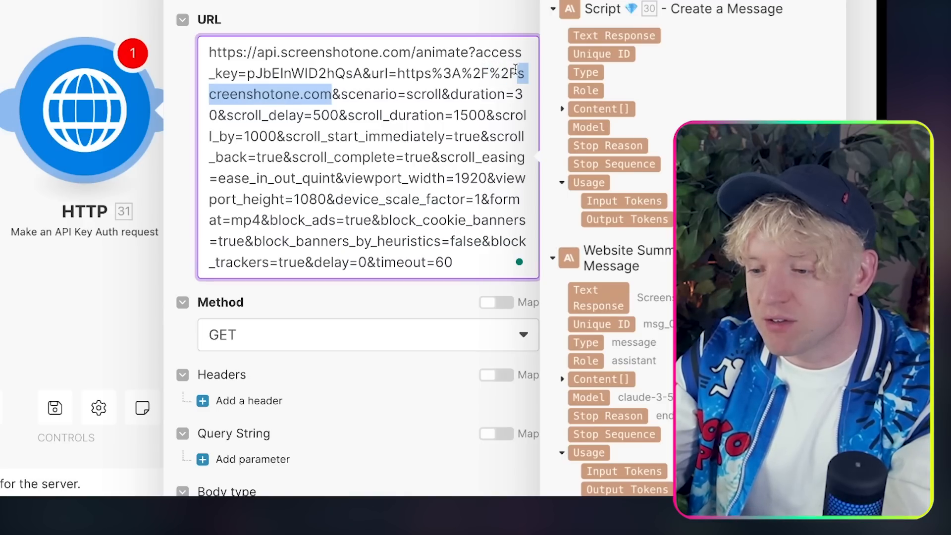
pyautogui.press('BackSpace')
pyautogui.scroll(-10, 367, 198)
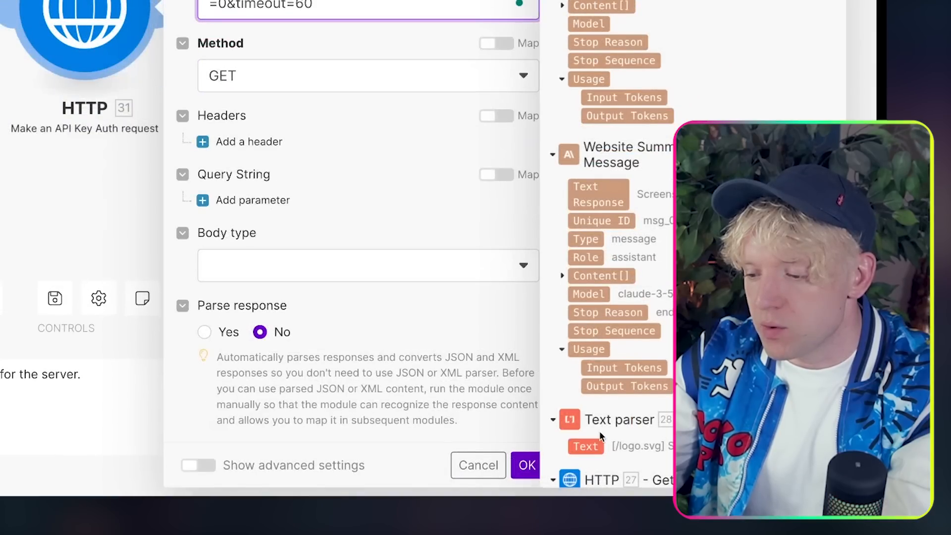
pyautogui.scroll(5, 466, 309)
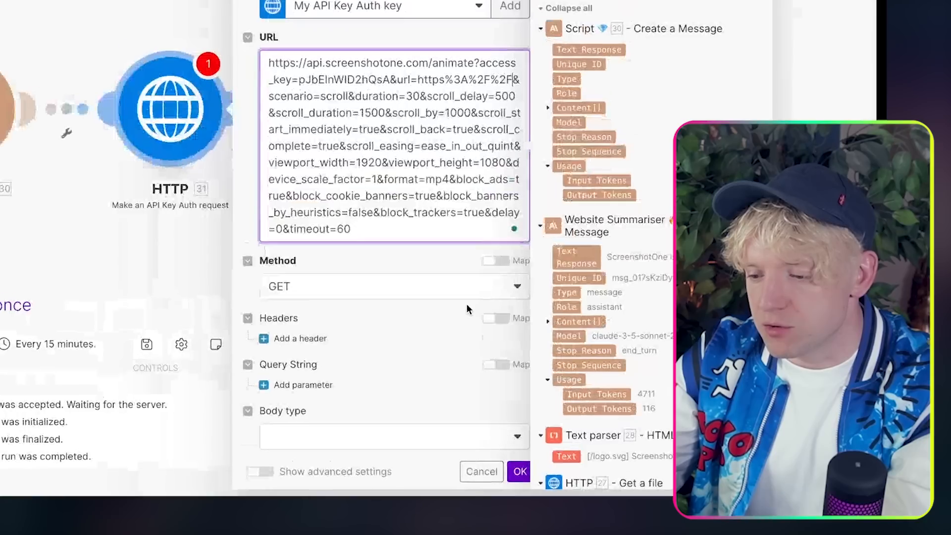
pyautogui.scroll(-5, 596, 331)
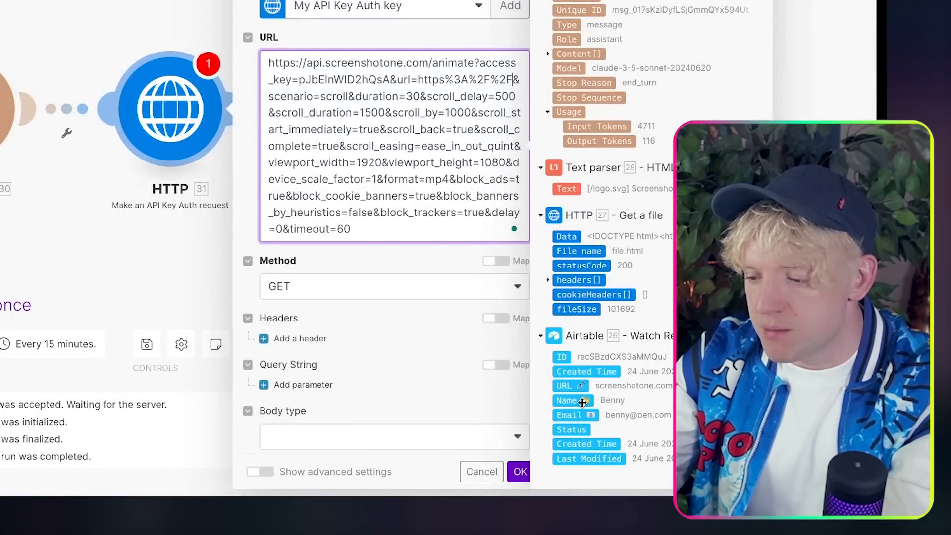
pyautogui.click(570, 386)
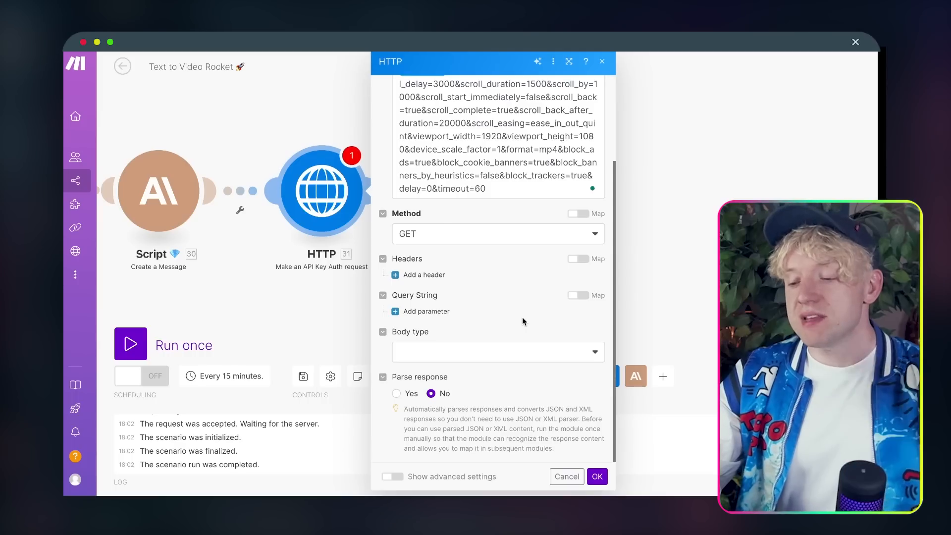
# Step: Set Parse response to Yes, confirm the HTTP module, and run the scenario once
pyautogui.click(400, 393)
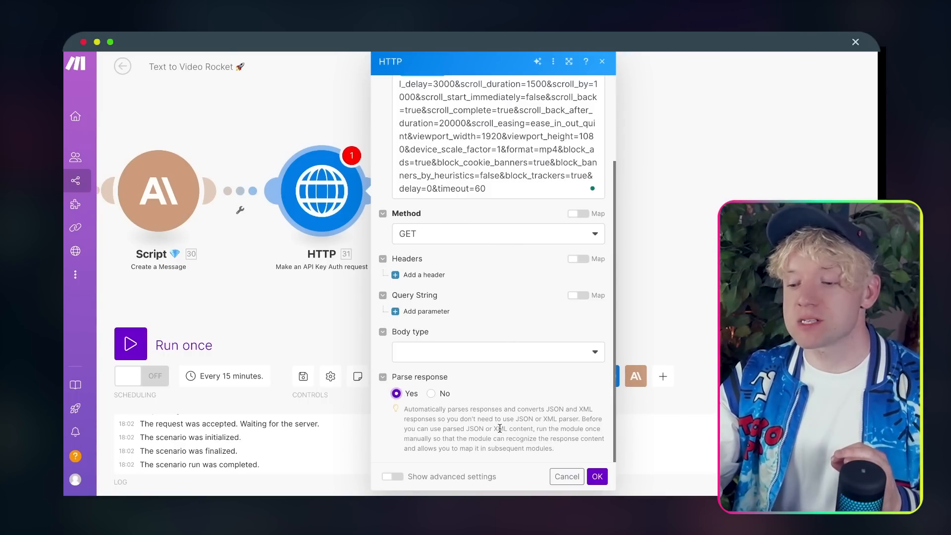
pyautogui.click(597, 478)
pyautogui.scroll(-3, 474, 263)
pyautogui.moveTo(474, 264); pyautogui.dragTo(789, 237)
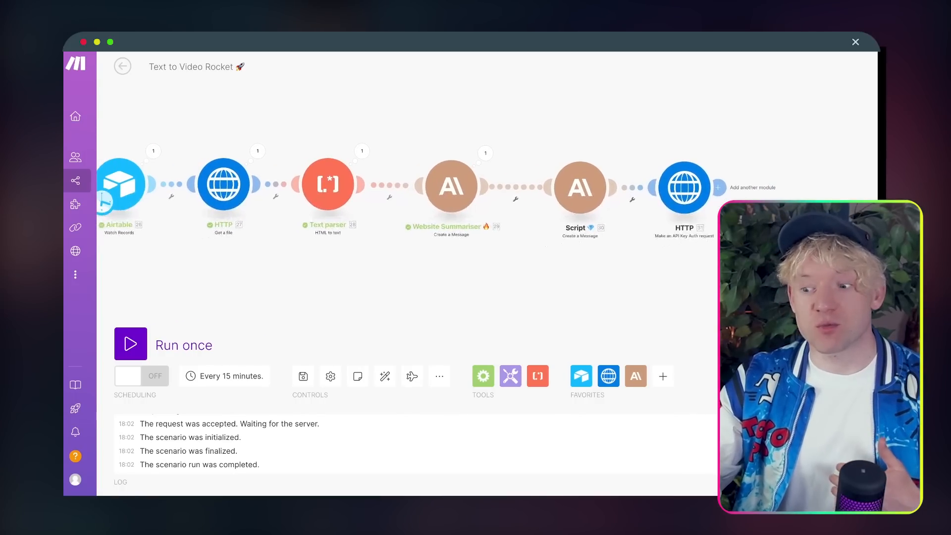
pyautogui.click(130, 344)
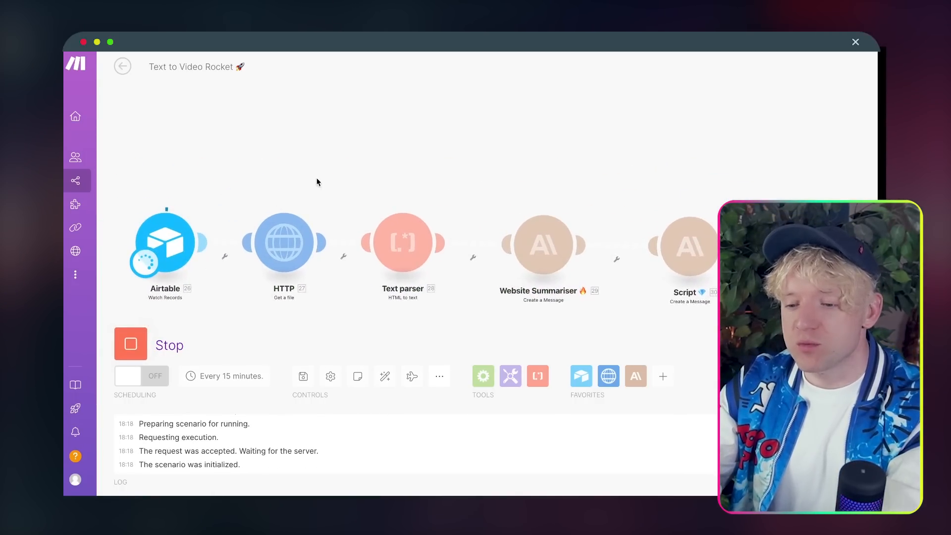
pyautogui.moveTo(345, 171); pyautogui.dragTo(346, 128)
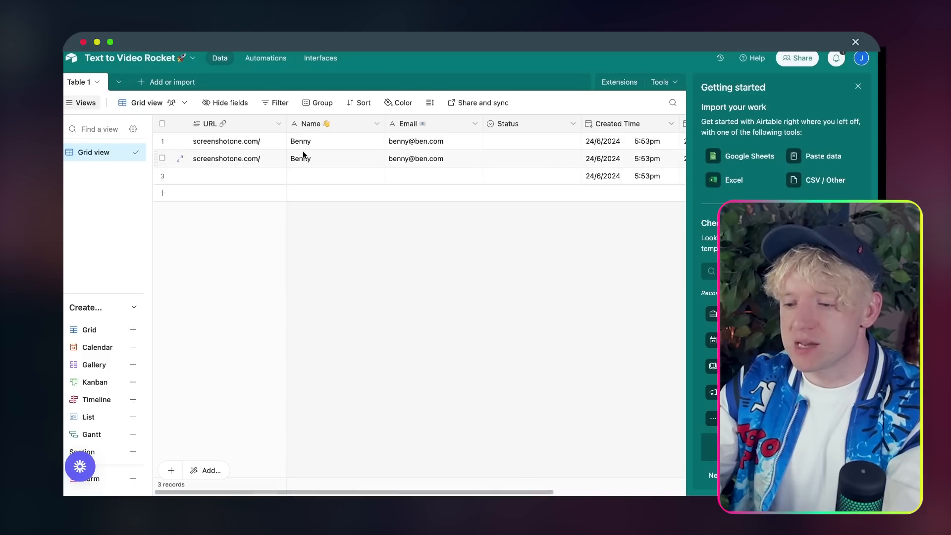
# Step: Copy row 2's URL, Name and Email cells into row 3, then run the scenario again
pyautogui.hotkey('ctrl', 'c')
pyautogui.click(253, 177)
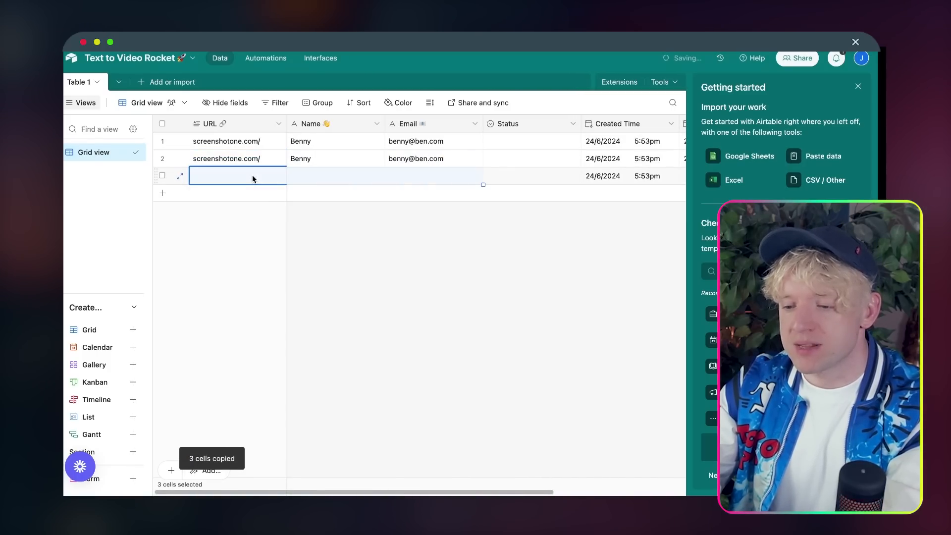
pyautogui.hotkey('ctrl', 'v')
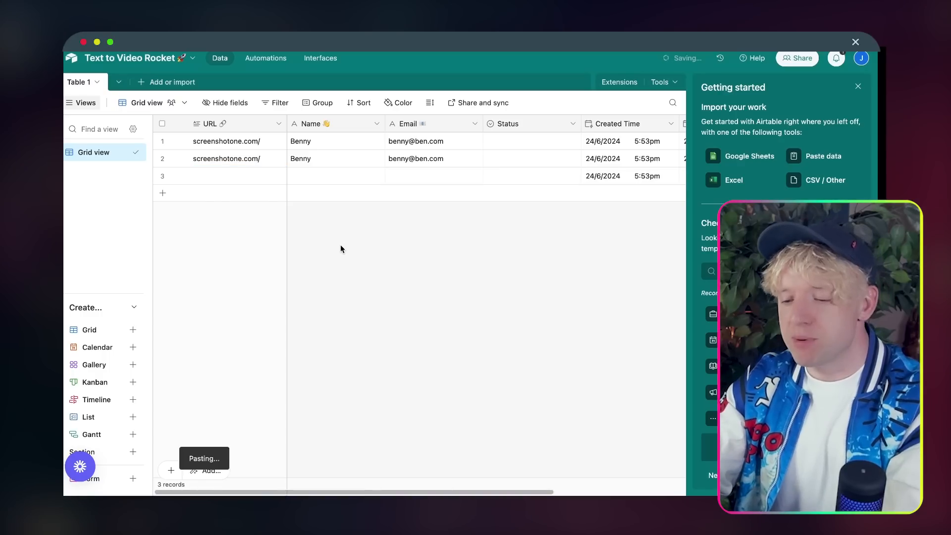
pyautogui.moveTo(248, 160); pyautogui.dragTo(449, 165)
pyautogui.press('super+c')
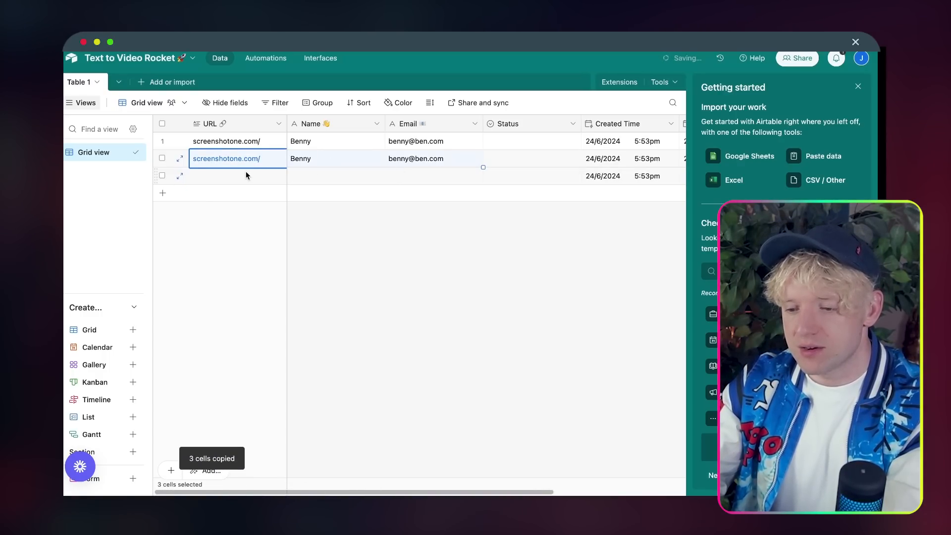
pyautogui.click(244, 174)
pyautogui.press('super+v')
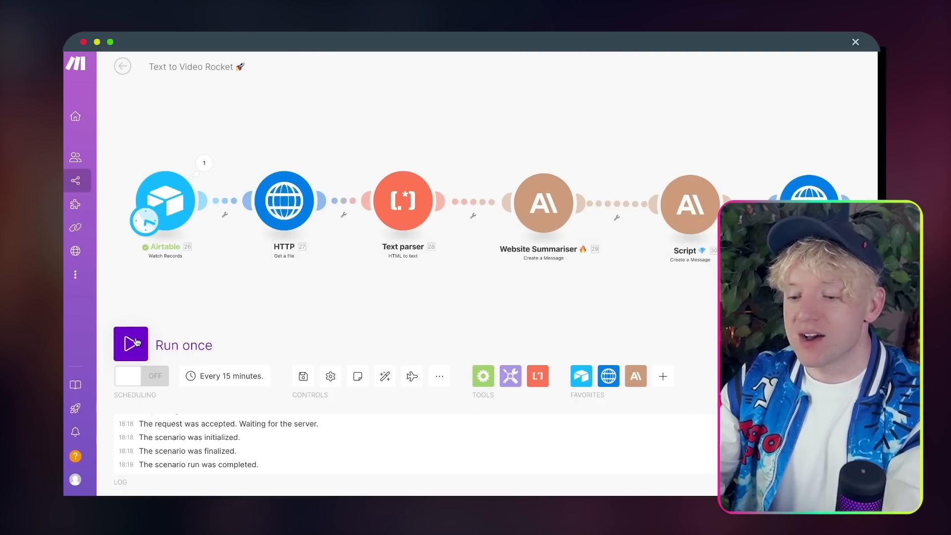
pyautogui.click(134, 343)
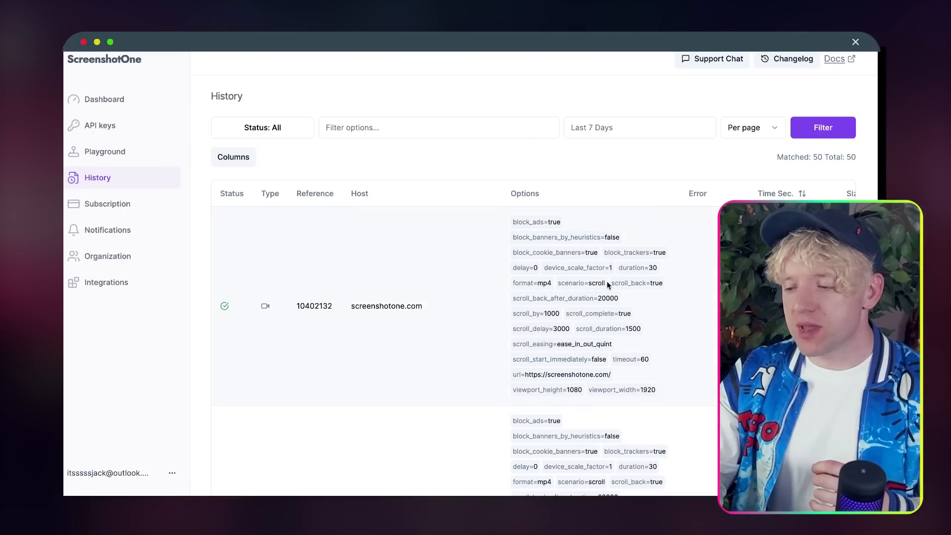
# Step: Select the rendered video URL in the HTTP module's output bubble
pyautogui.hscroll(5, 607, 282)
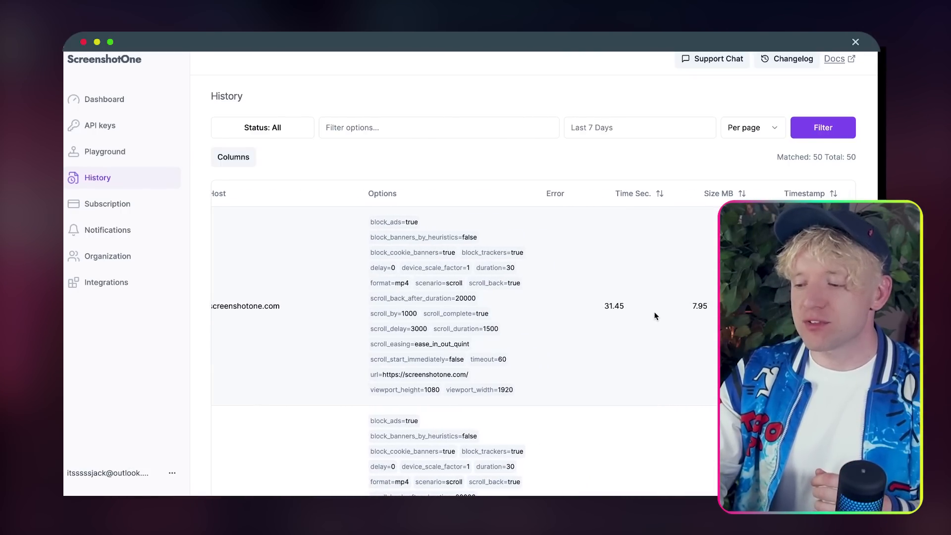
pyautogui.hscroll(-5, 692, 300)
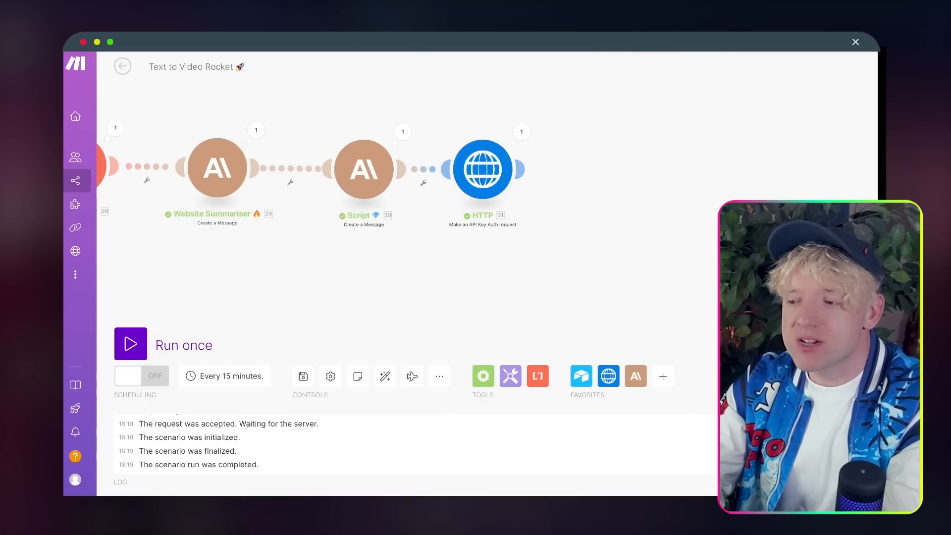
pyautogui.click(520, 133)
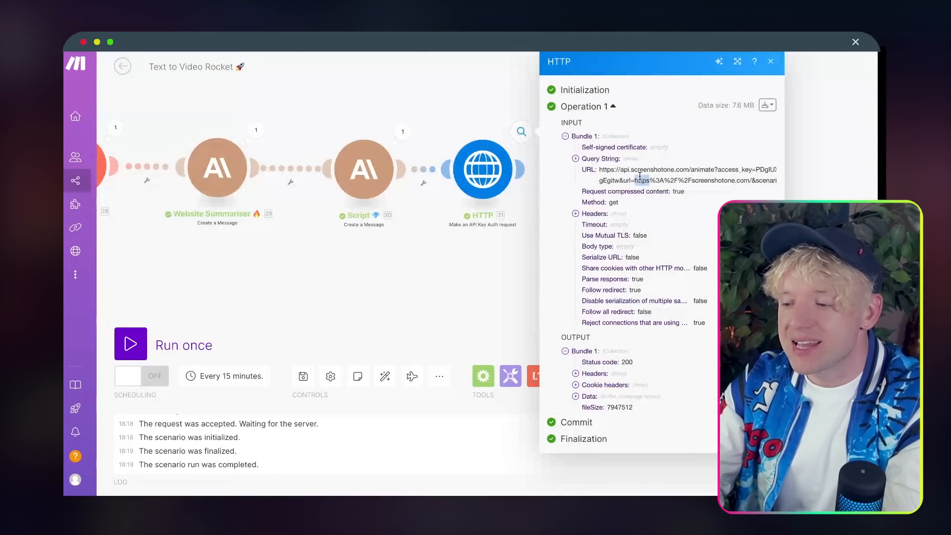
pyautogui.tripleClick(639, 175)
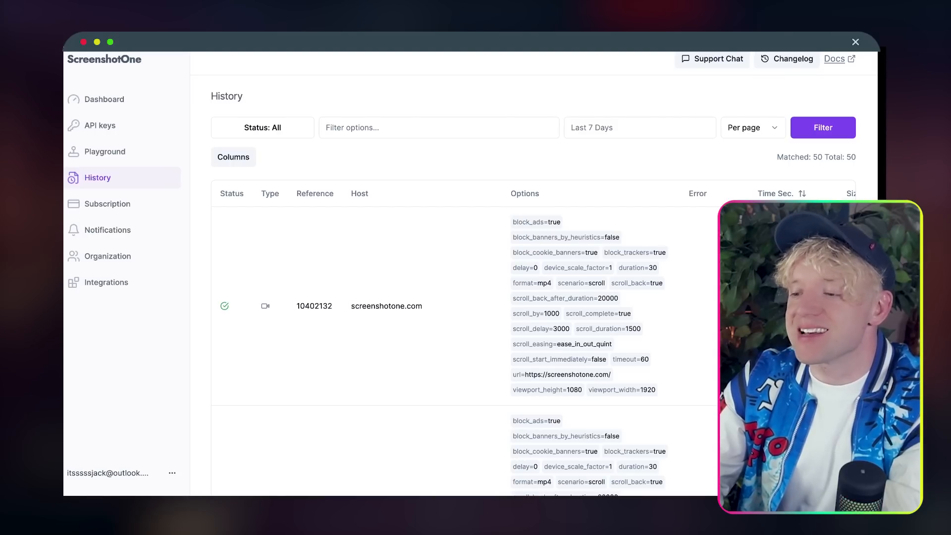
# Step: Load the URL in a duplicated tab, then play and pause the scrolling video
pyautogui.rightClick(622, 41)
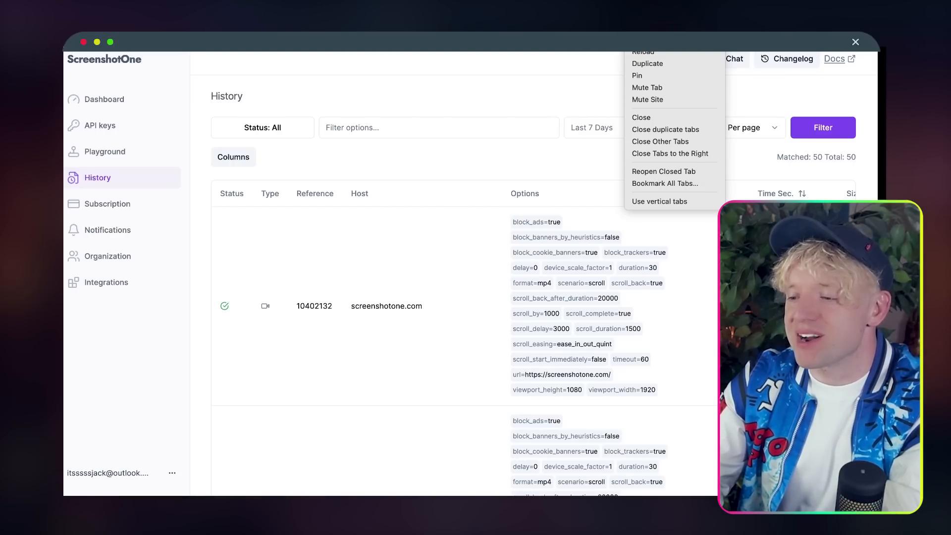
pyautogui.click(647, 62)
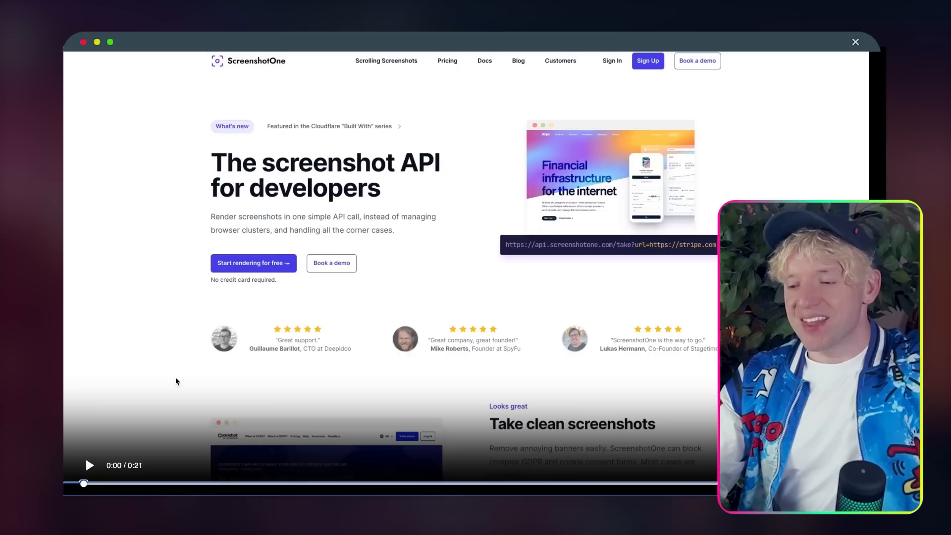
pyautogui.click(88, 465)
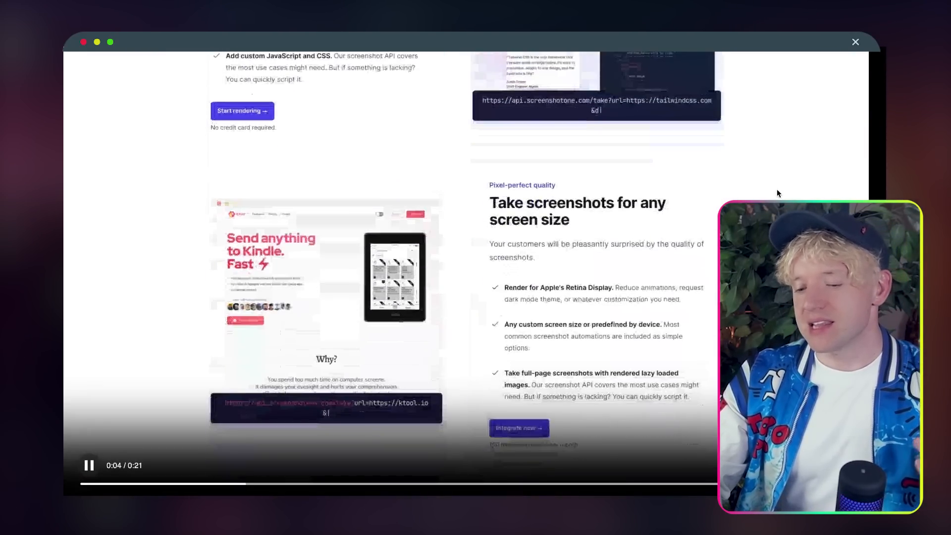
pyautogui.click(86, 462)
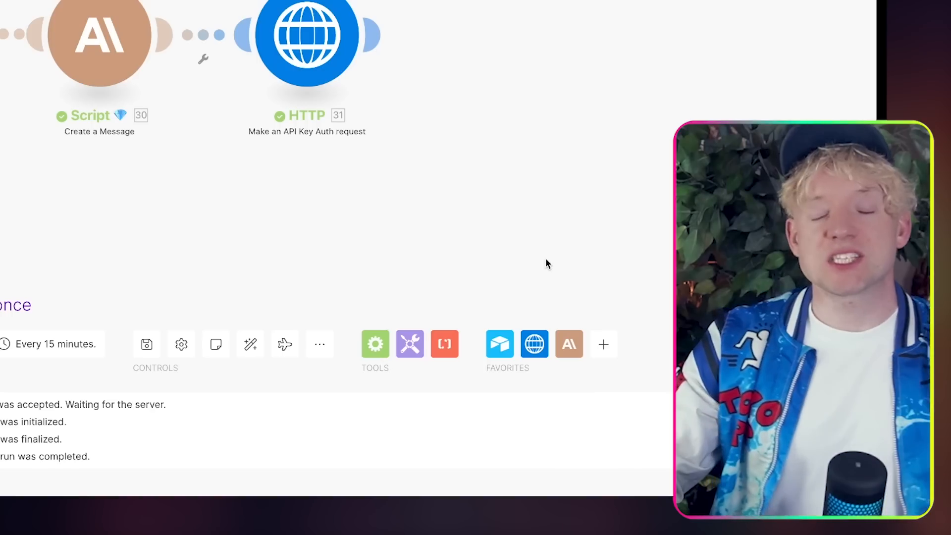
pyautogui.moveTo(482, 204); pyautogui.dragTo(539, 257)
pyautogui.click(223, 42)
pyautogui.click(150, 4)
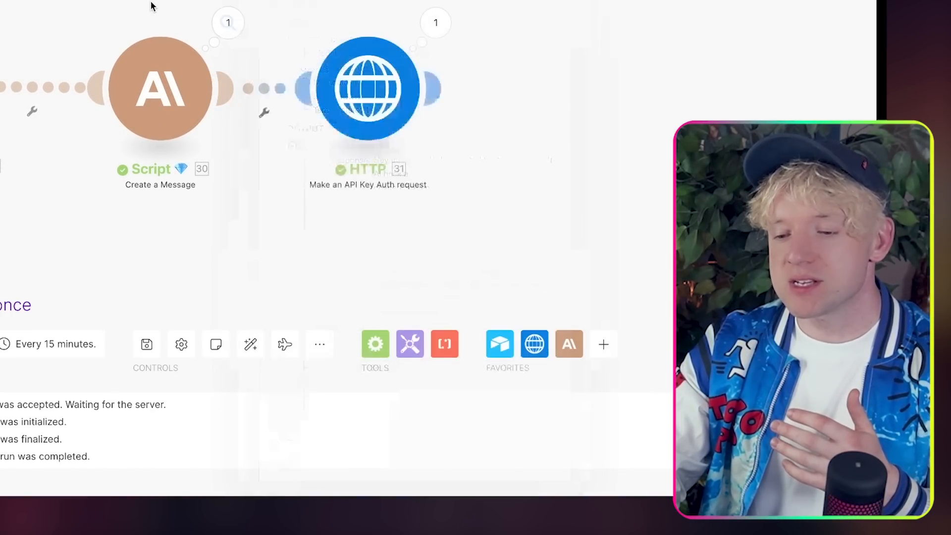
pyautogui.moveTo(88, 4); pyautogui.dragTo(294, 4)
pyautogui.click(325, 123)
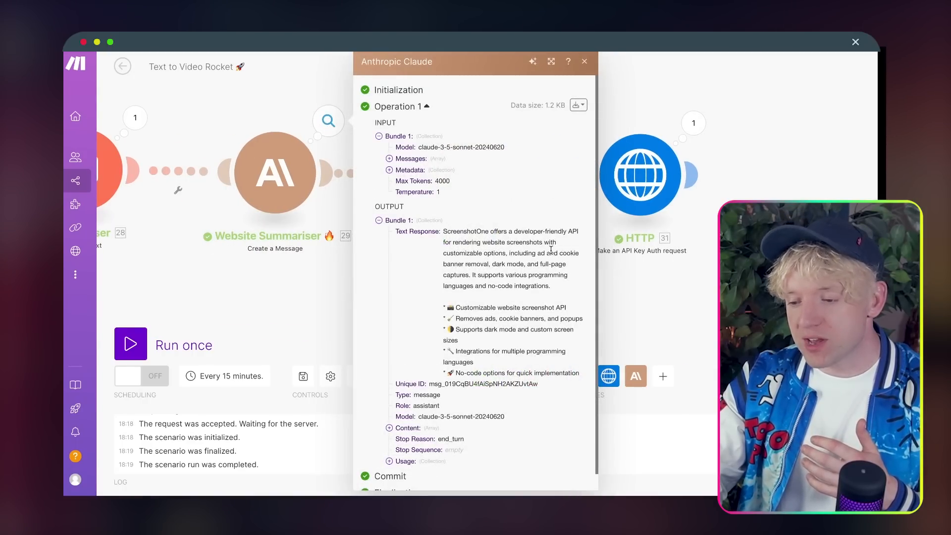
pyautogui.click(827, 107)
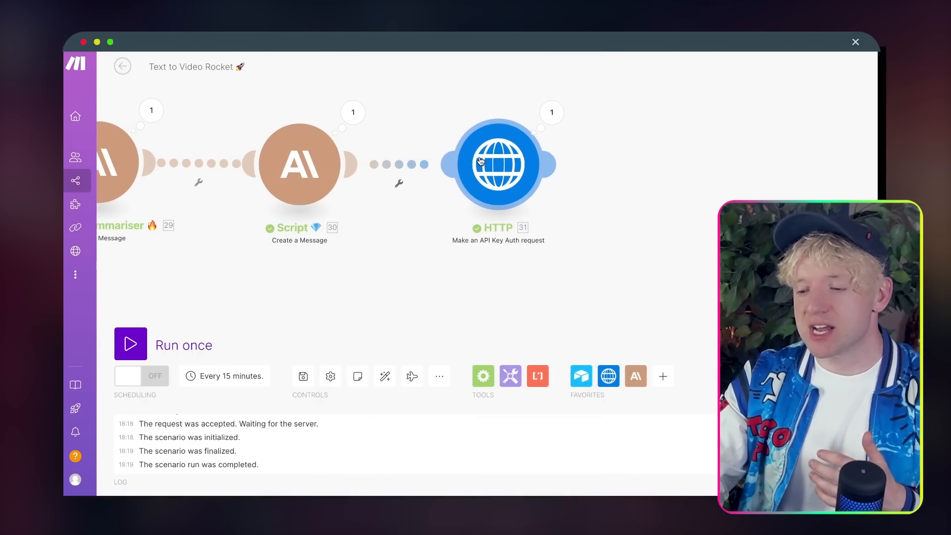
pyautogui.moveTo(726, 192); pyautogui.dragTo(594, 193)
pyautogui.click(451, 159)
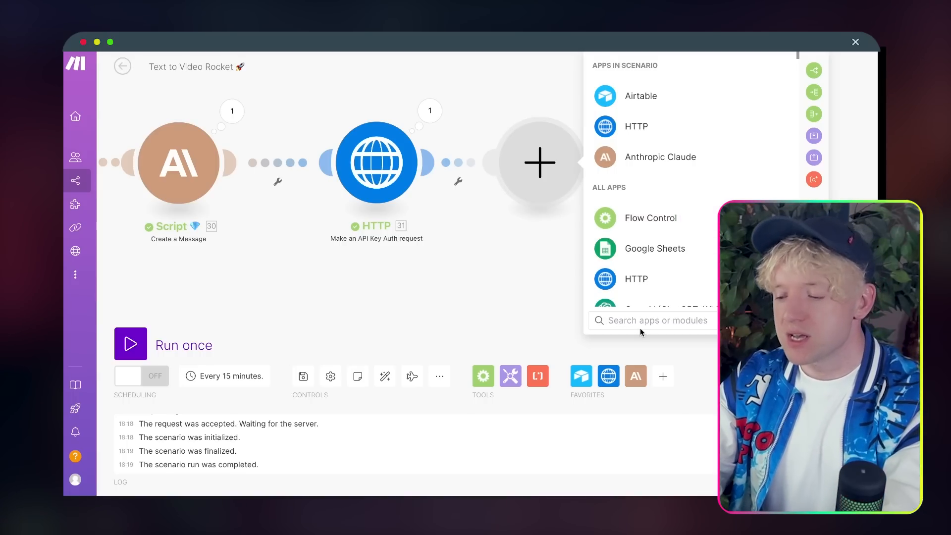
# Step: Add an ElevenLabs Create a Speech Synthesis module using the professional V2 voice
pyautogui.write('eleven')
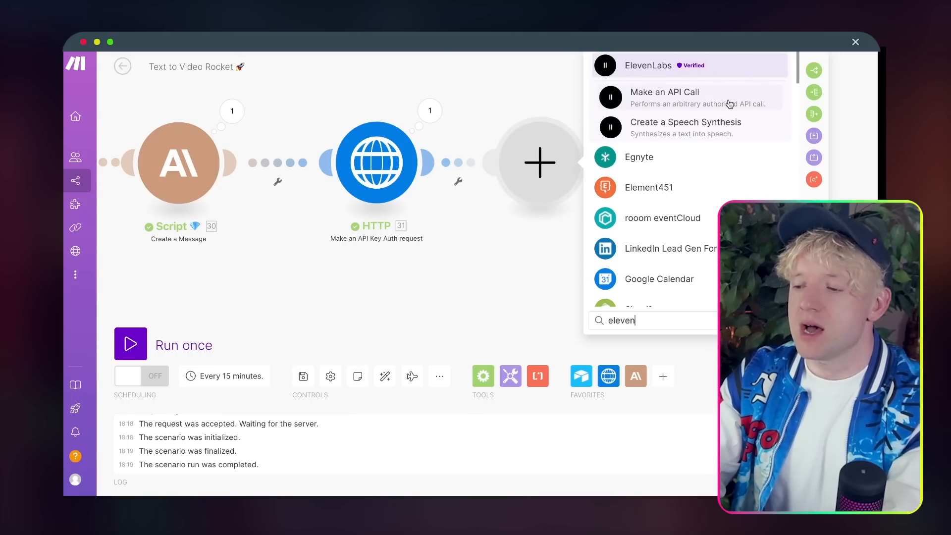
pyautogui.click(719, 127)
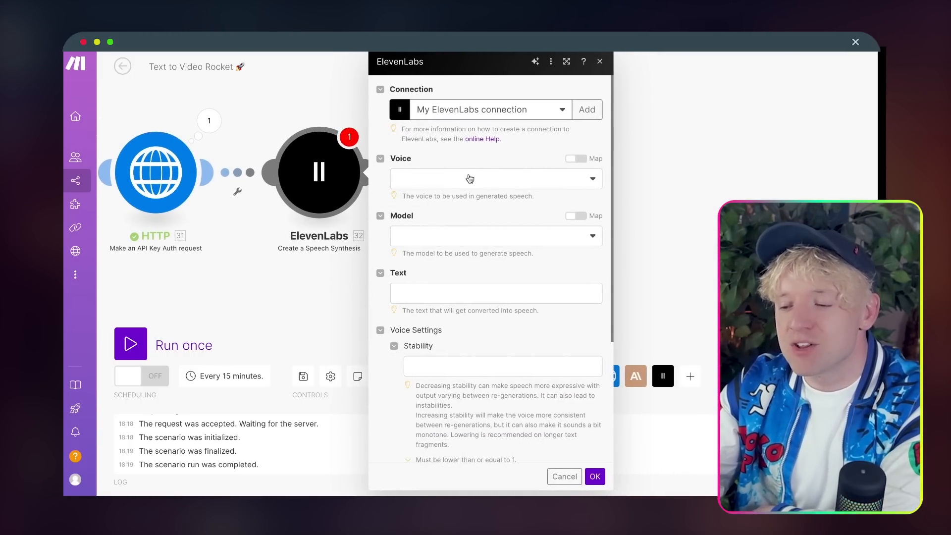
pyautogui.click(470, 179)
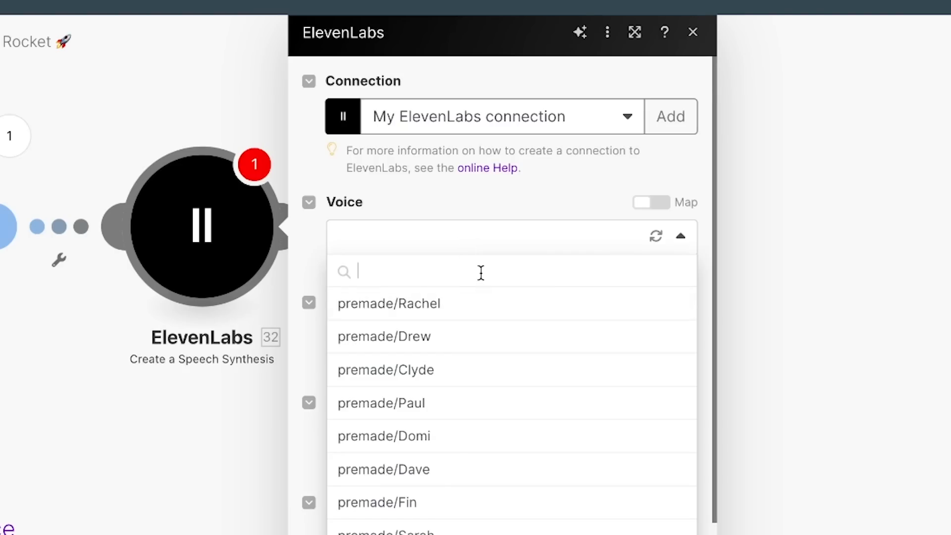
pyautogui.write('jack')
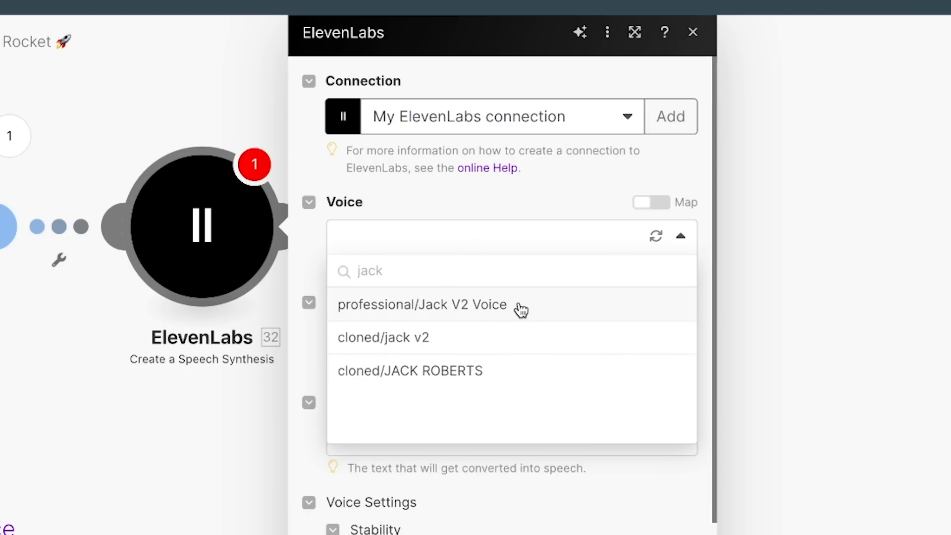
pyautogui.click(521, 310)
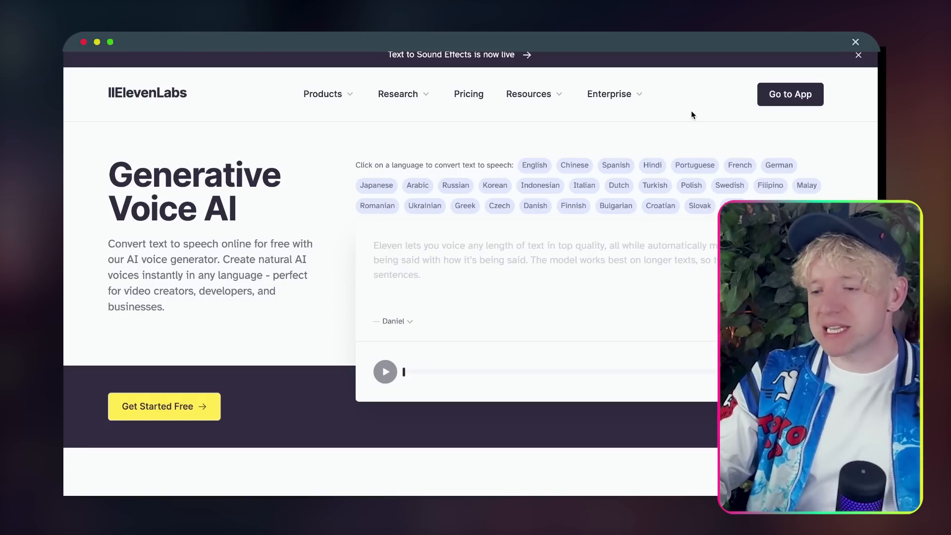
# Step: Open the ElevenLabs app and check the 78,704 remaining characters in the account menu
pyautogui.scroll(-2, 356, 240)
pyautogui.scroll(2, 357, 239)
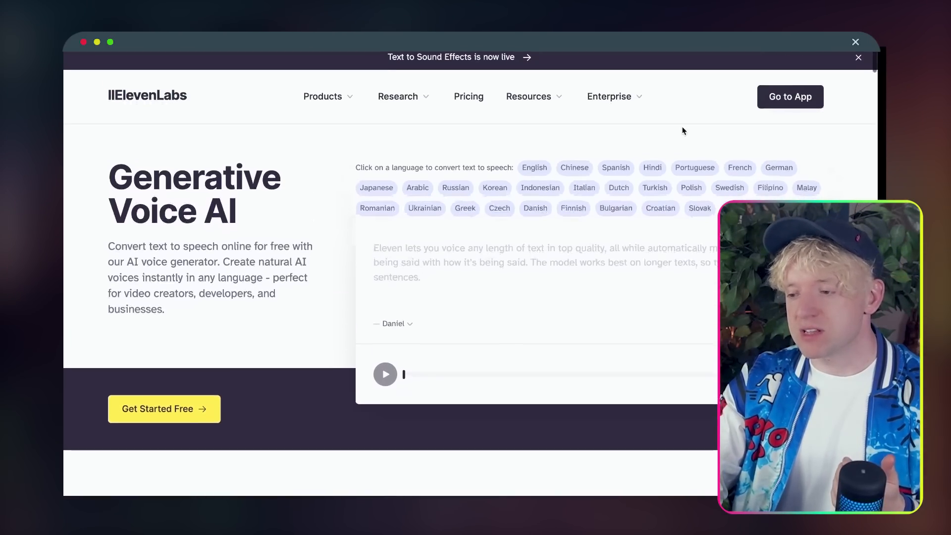
pyautogui.click(790, 95)
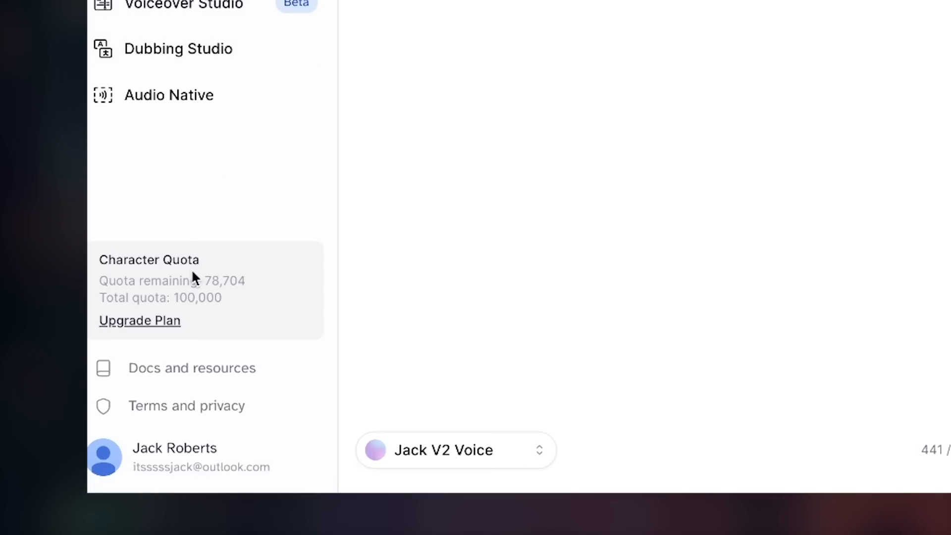
pyautogui.click(198, 472)
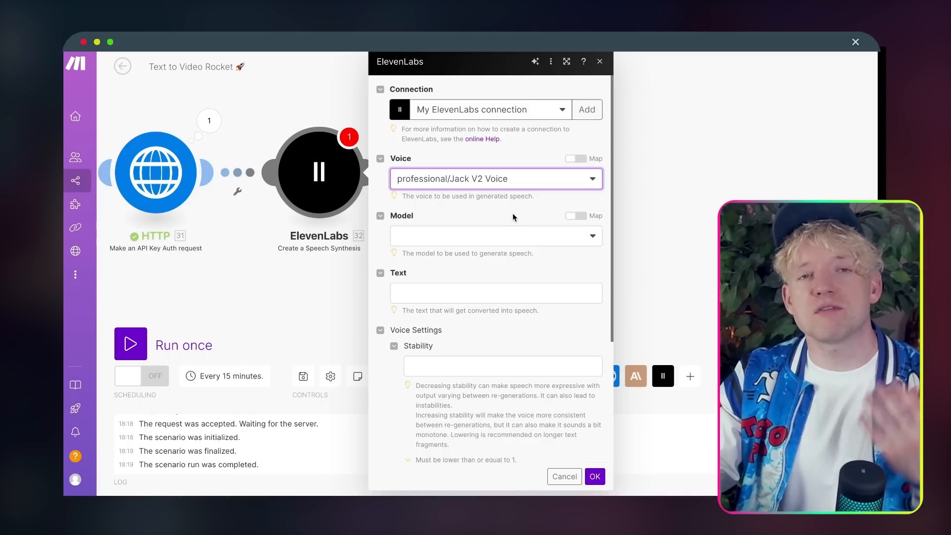
# Step: Set the model to Eleven Turbo v2, map Script's Text Response as the text, and save
pyautogui.scroll(-2, 513, 216)
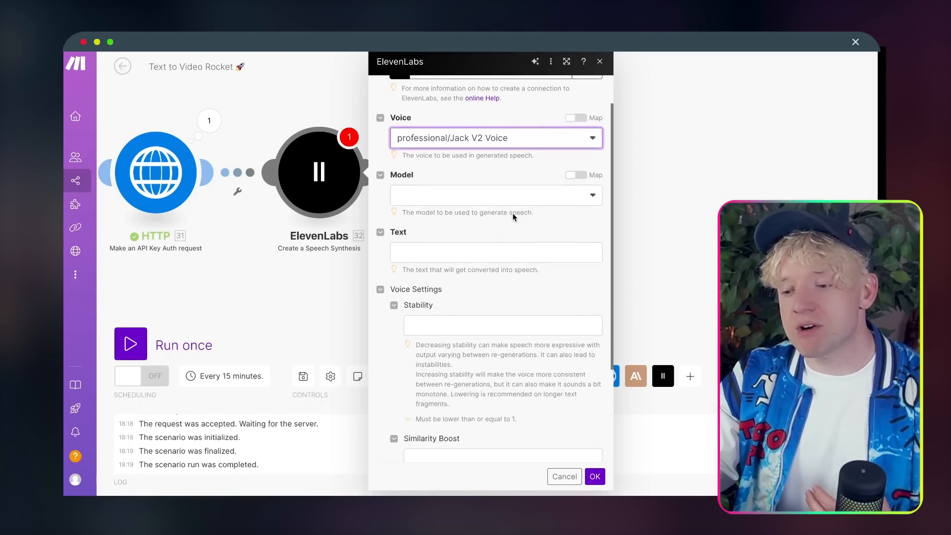
pyautogui.click(513, 198)
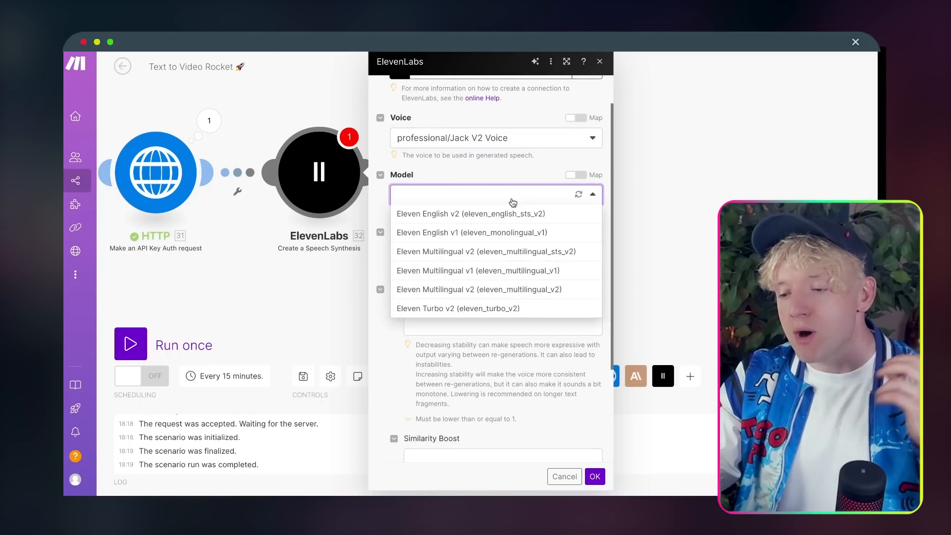
pyautogui.click(498, 310)
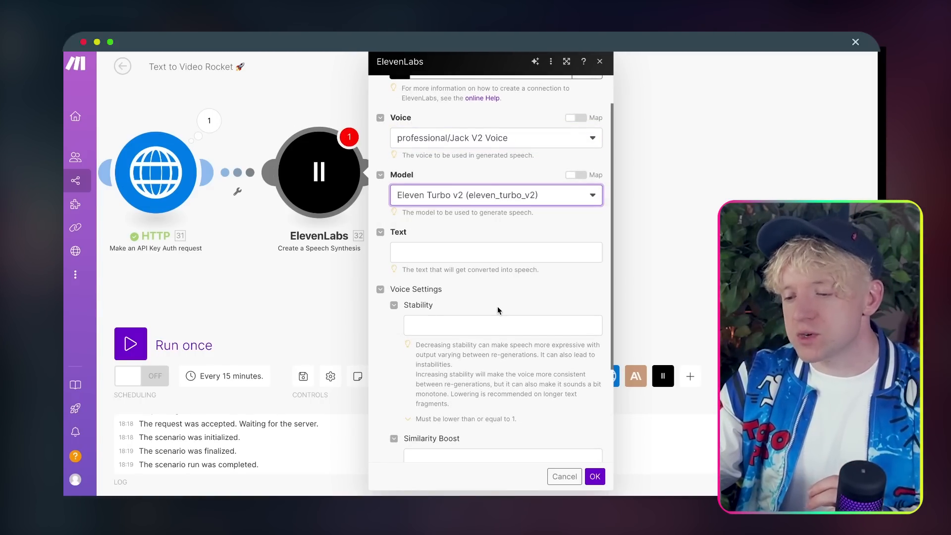
pyautogui.click(492, 249)
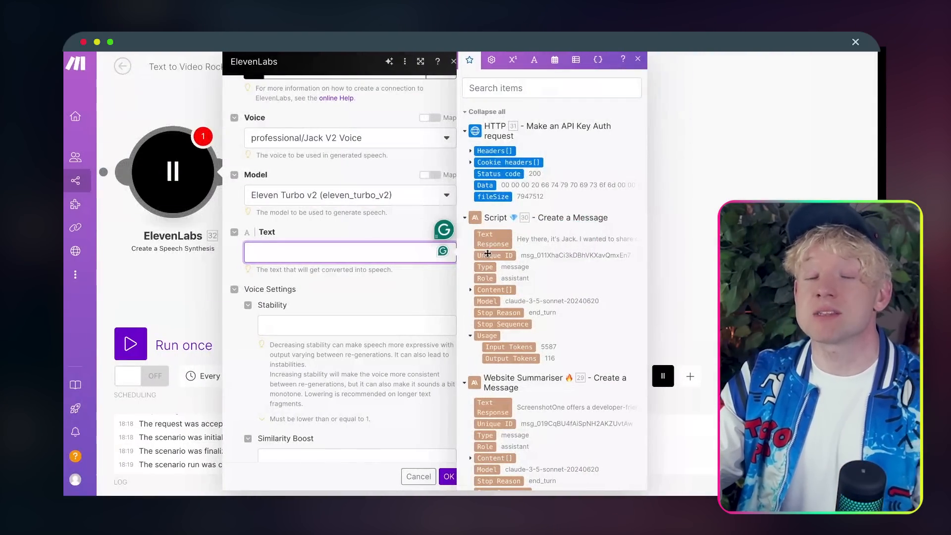
pyautogui.moveTo(490, 240); pyautogui.dragTo(386, 255)
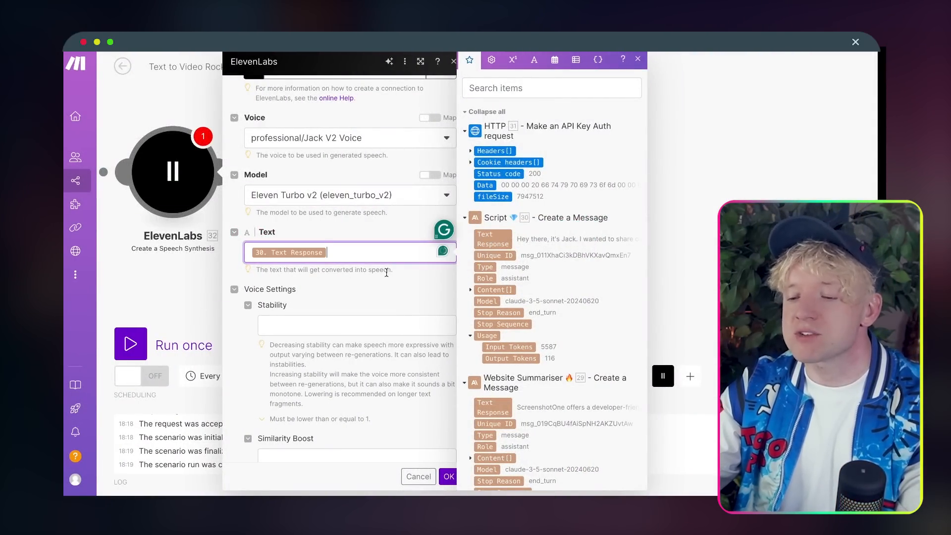
pyautogui.click(386, 273)
pyautogui.scroll(-1, 381, 305)
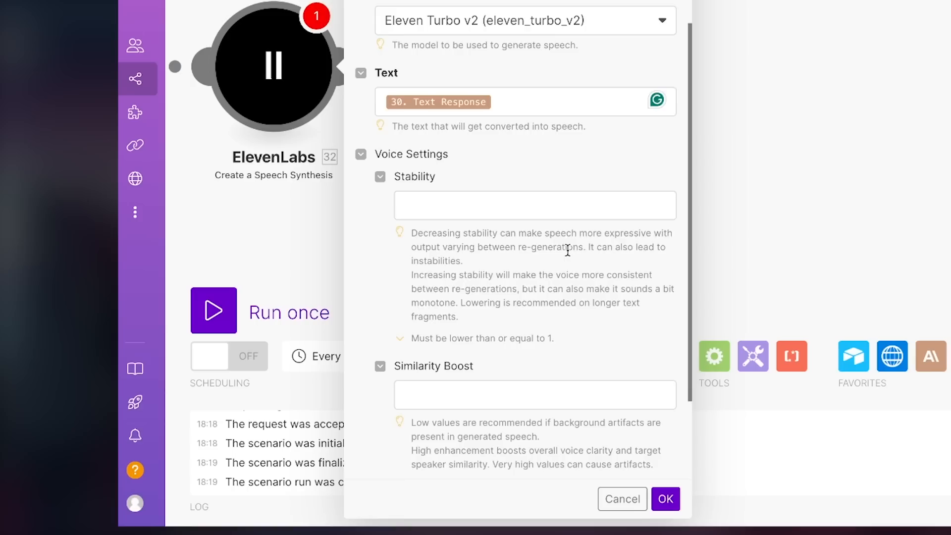
pyautogui.scroll(-3, 380, 301)
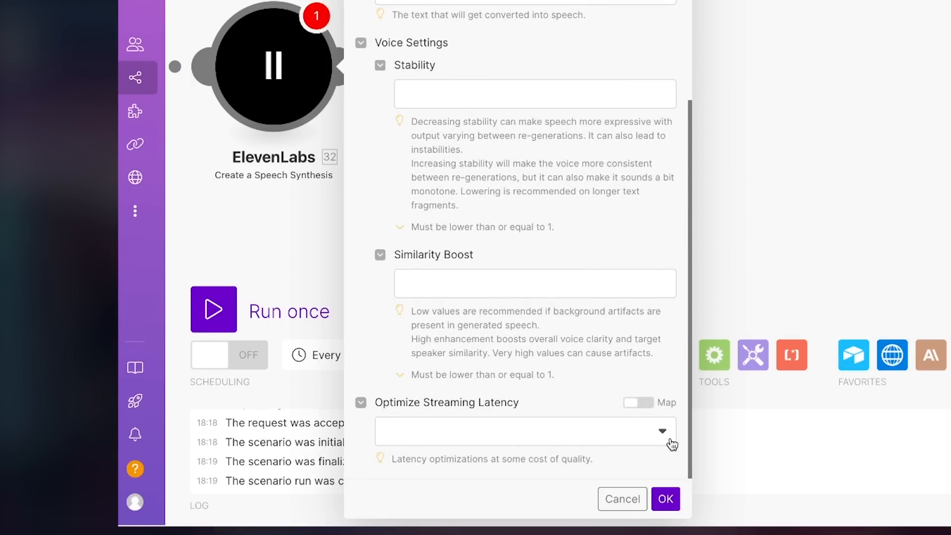
pyautogui.click(665, 498)
pyautogui.moveTo(445, 252); pyautogui.dragTo(714, 262)
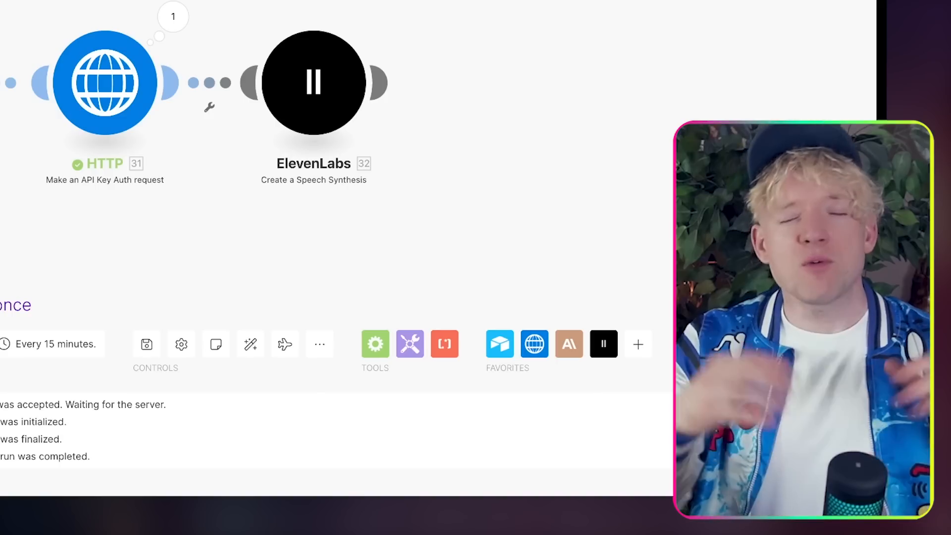
# Step: Pan through the reference Automate Personalised Video Outreach scenario's ElevenLabs, HTTP and Tools modules
pyautogui.moveTo(347, 233); pyautogui.dragTo(518, 232)
pyautogui.moveTo(397, 233); pyautogui.dragTo(524, 237)
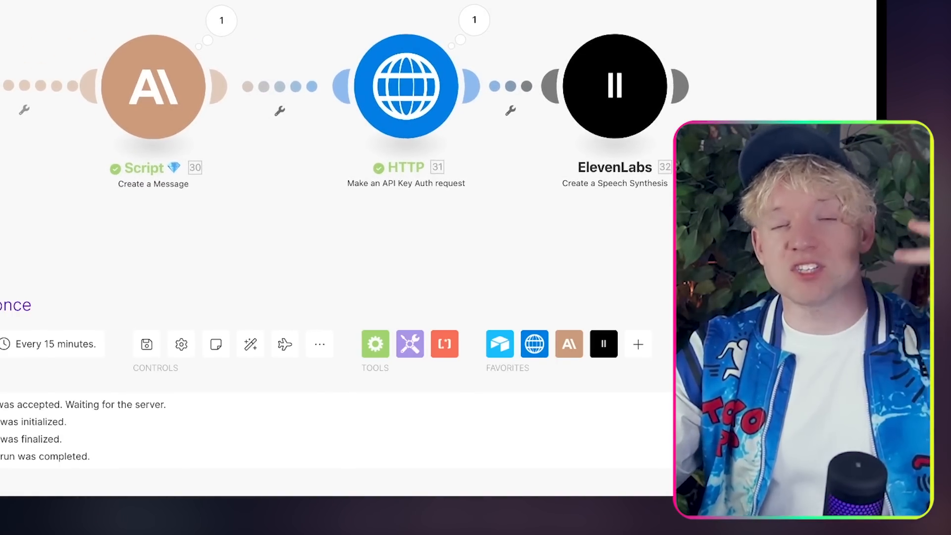
pyautogui.moveTo(524, 238); pyautogui.dragTo(500, 245)
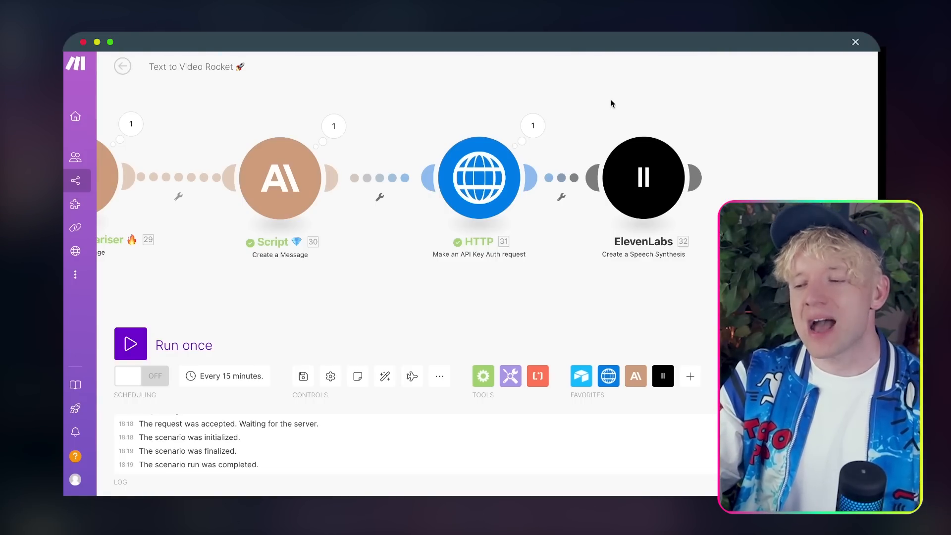
pyautogui.moveTo(612, 103); pyautogui.dragTo(465, 110)
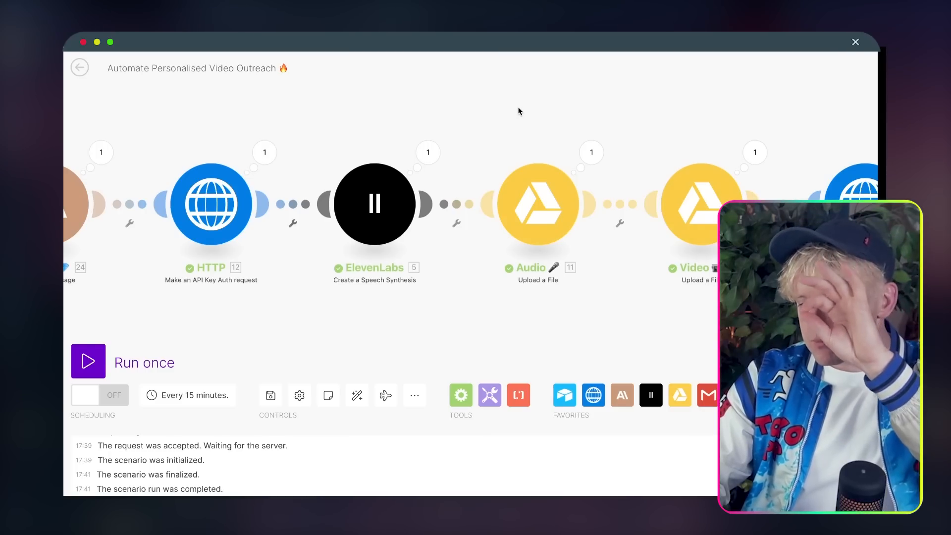
pyautogui.moveTo(518, 106); pyautogui.dragTo(391, 79)
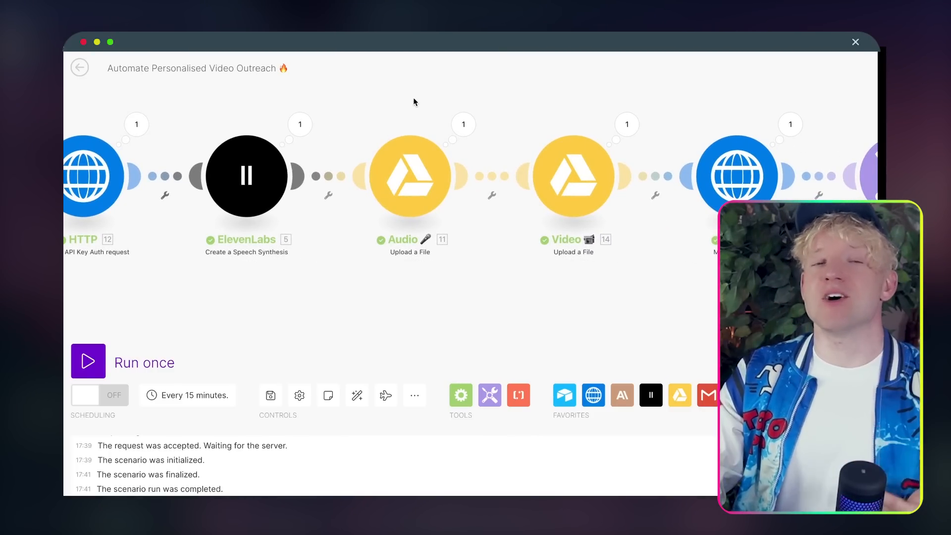
pyautogui.moveTo(468, 82); pyautogui.dragTo(410, 79)
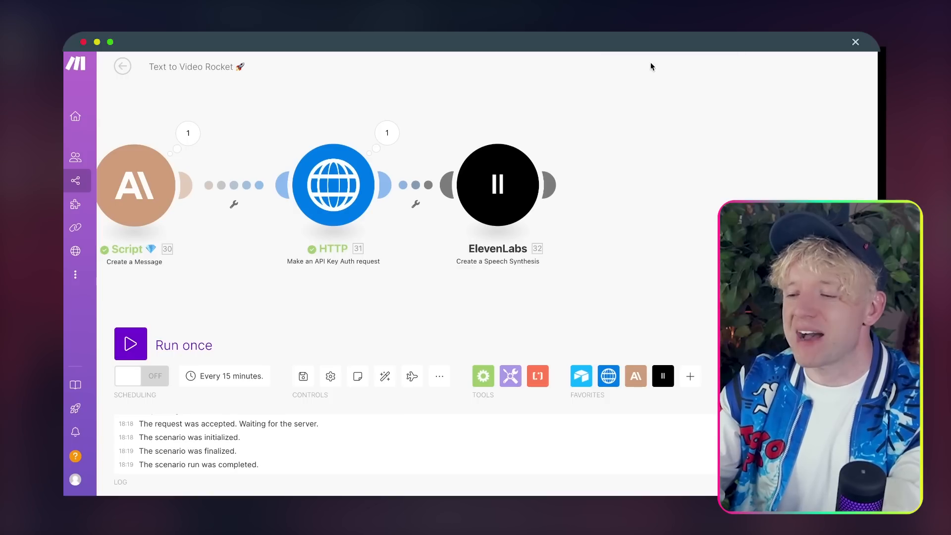
pyautogui.moveTo(642, 105); pyautogui.dragTo(593, 112)
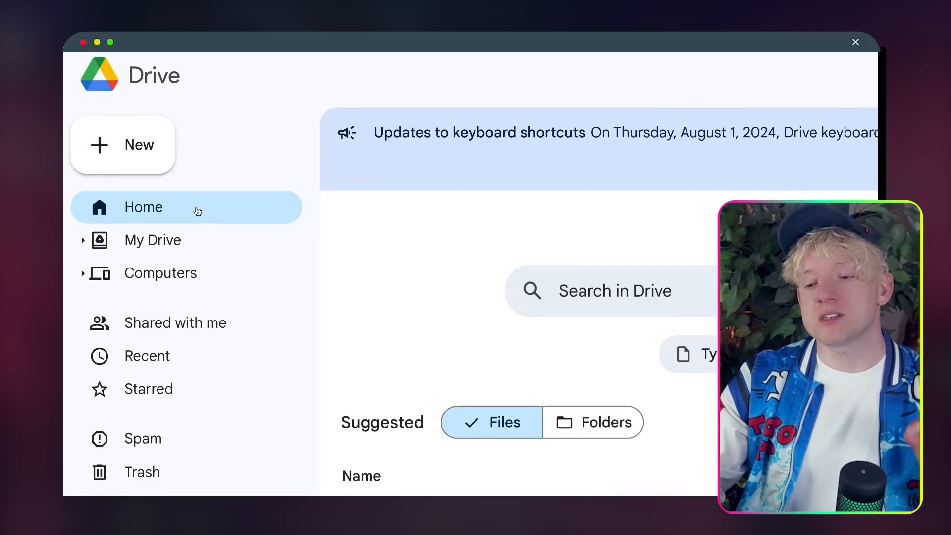
# Step: Create a new Drive folder named 'Build Together Text to Video 🔥'
pyautogui.click(142, 158)
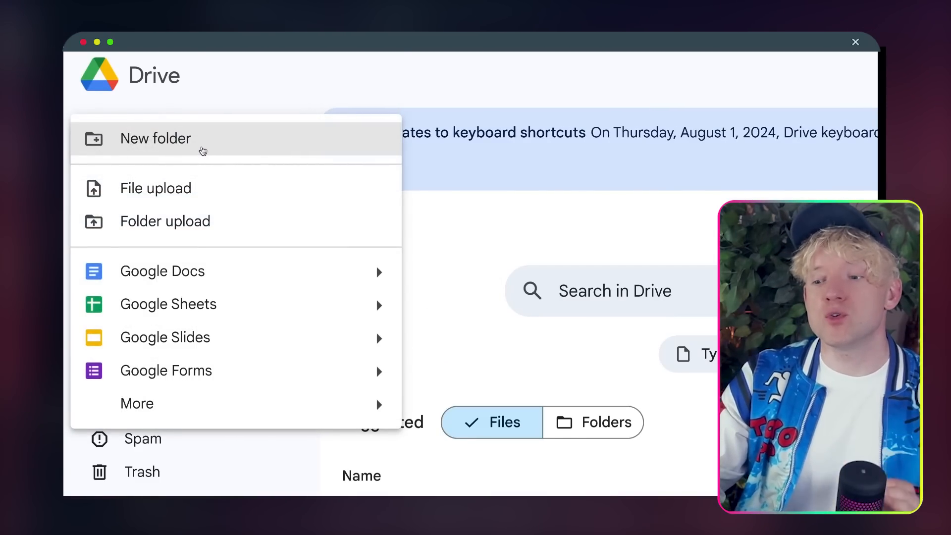
pyautogui.click(205, 152)
pyautogui.write('Build')
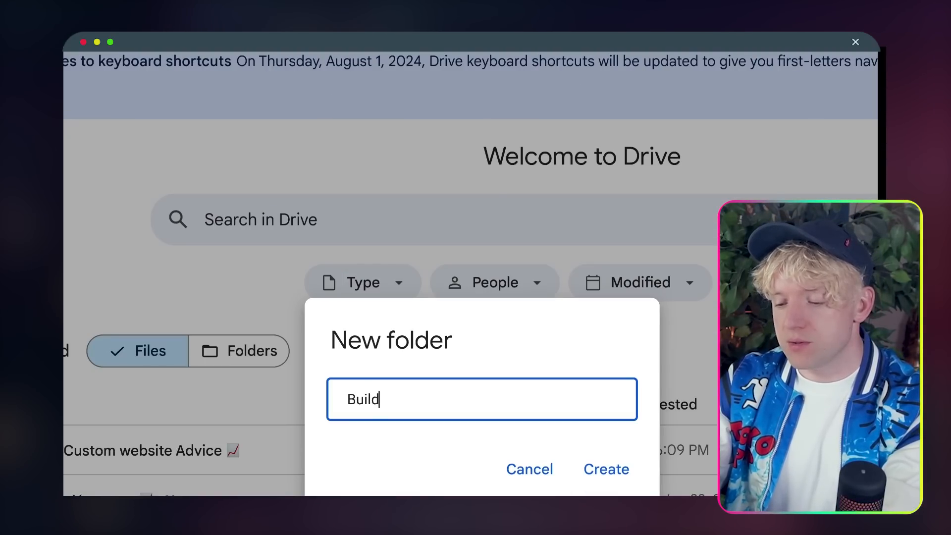
pyautogui.write(' tOG')
pyautogui.press('BackSpace')
pyautogui.press('BackSpace')
pyautogui.press('BackSpace')
pyautogui.write('Togt')
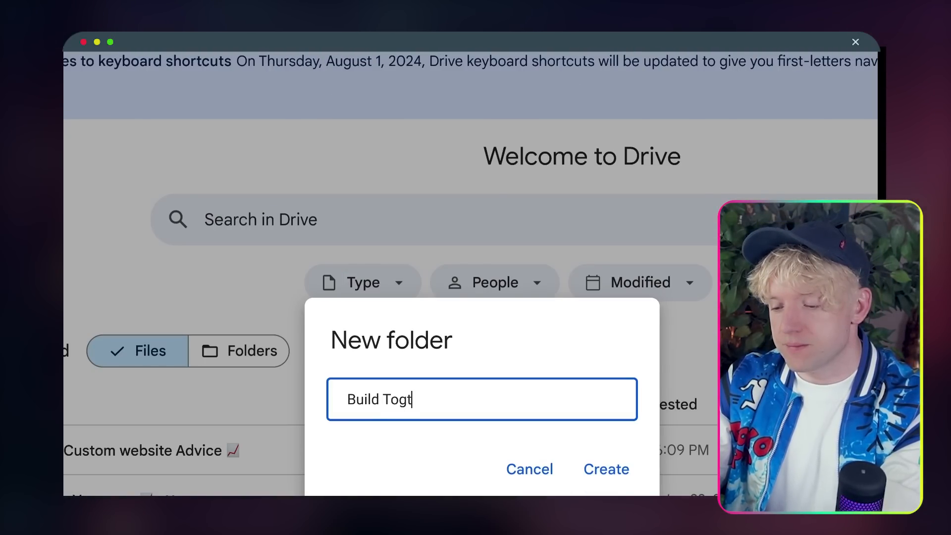
pyautogui.press('BackSpace')
pyautogui.write('ether')
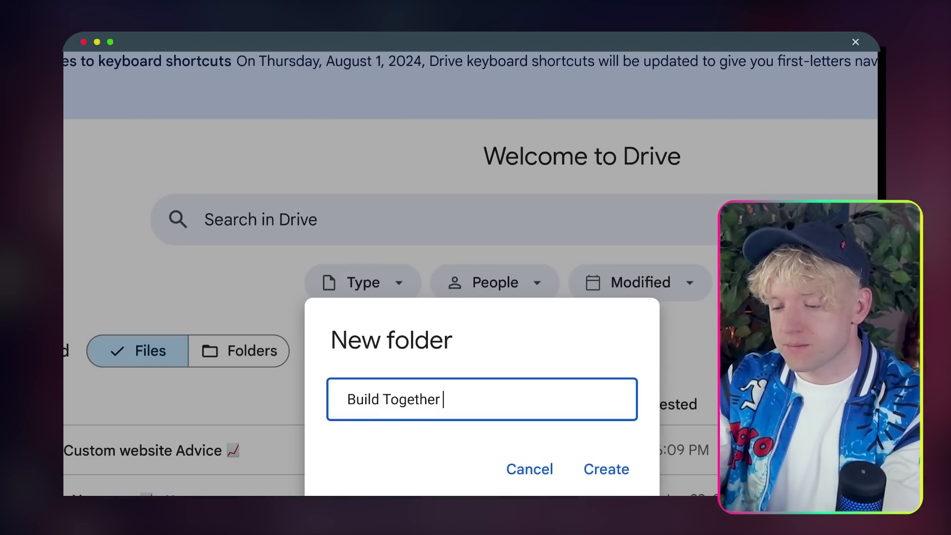
pyautogui.press('capslock')
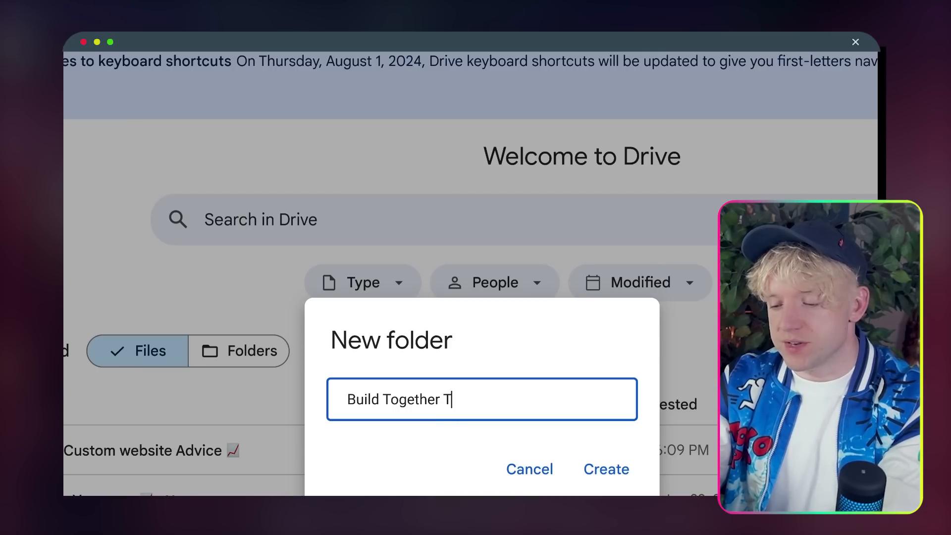
pyautogui.write('Text to Vid')
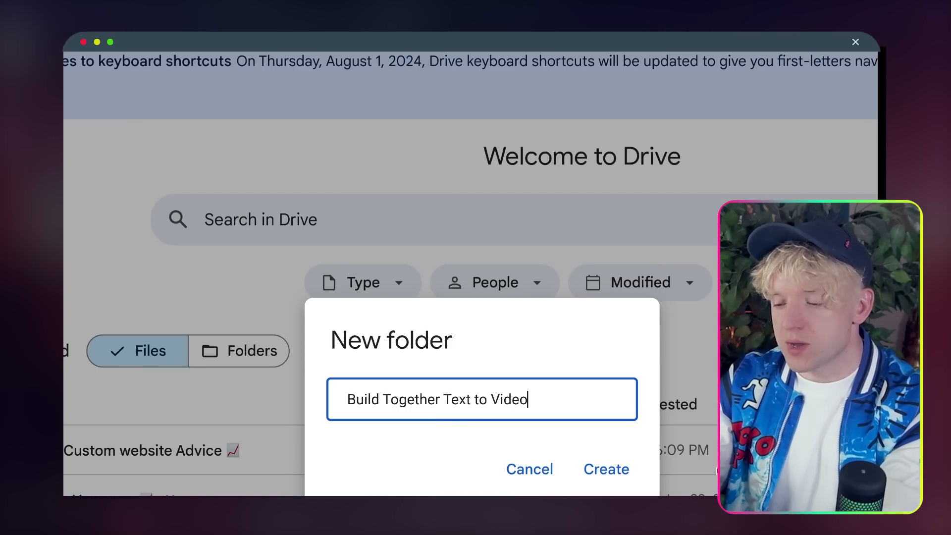
pyautogui.write('eo')
pyautogui.press('ctrl+super+space')
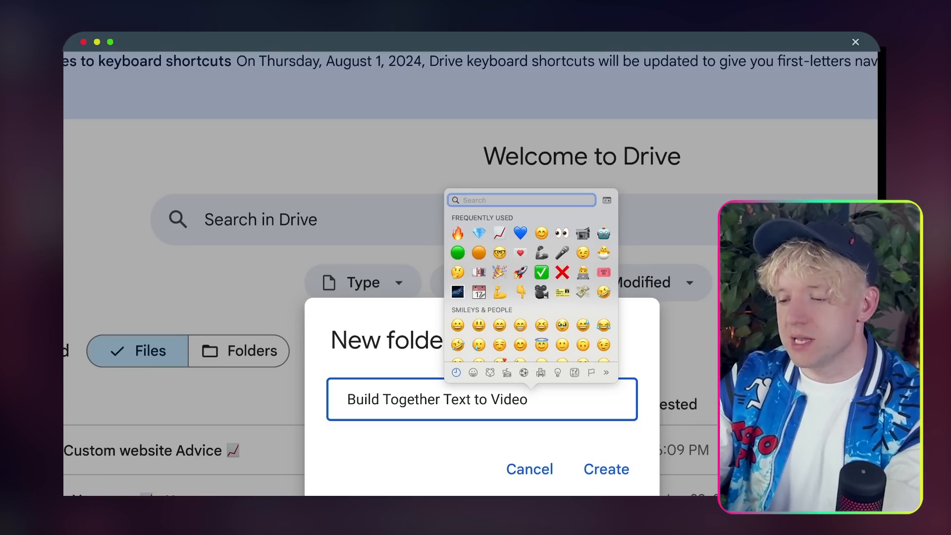
pyautogui.click(457, 234)
pyautogui.click(612, 470)
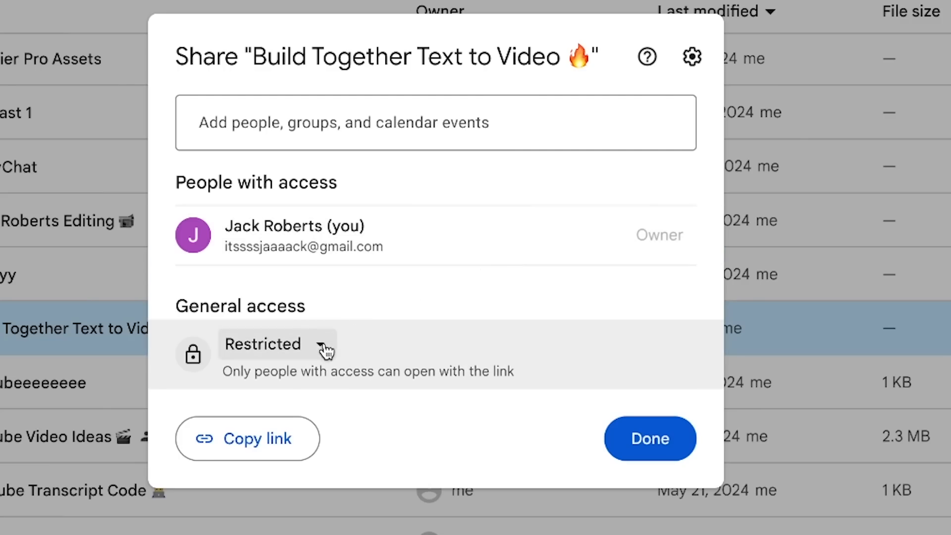
# Step: Set the folder's general access to Anyone with the link
pyautogui.click(322, 347)
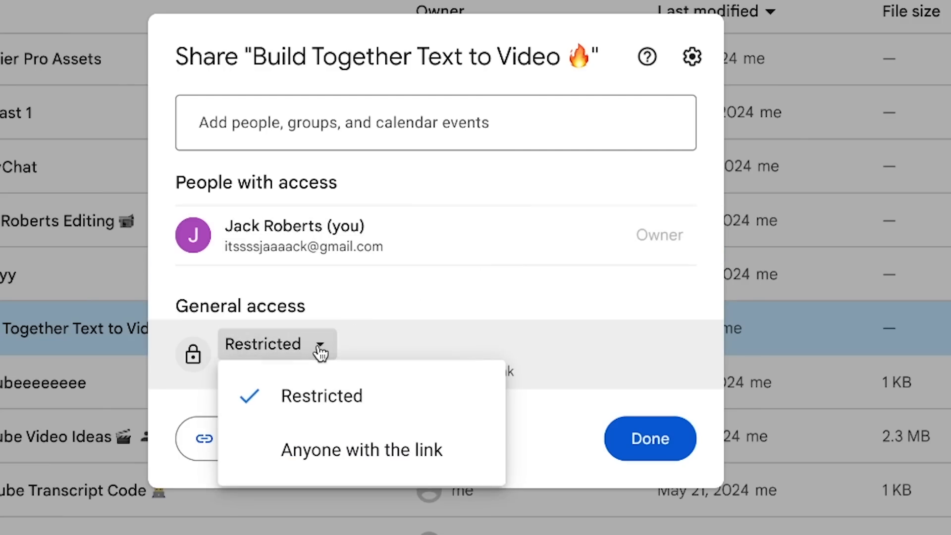
pyautogui.click(362, 459)
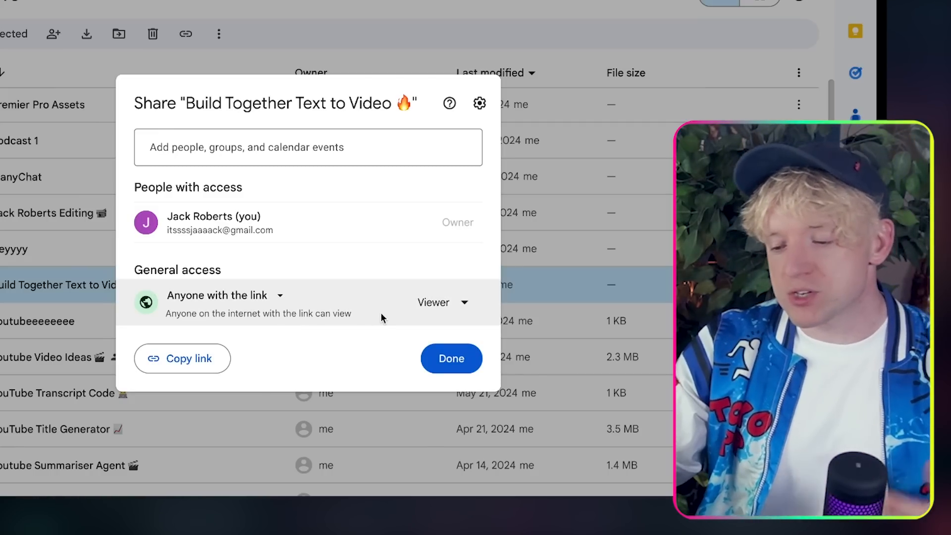
pyautogui.click(448, 359)
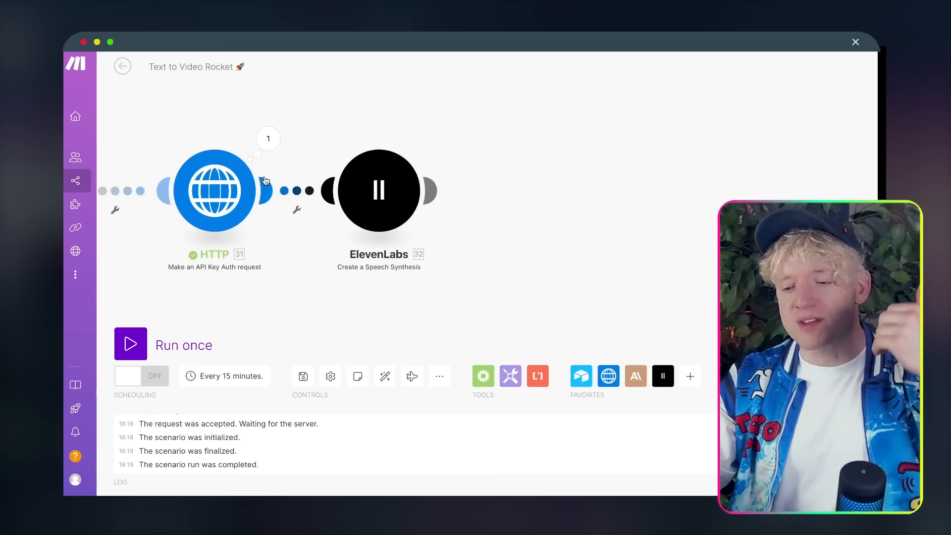
# Step: Add a Google Drive 'Upload a File' module after the ElevenLabs module
pyautogui.click(436, 190)
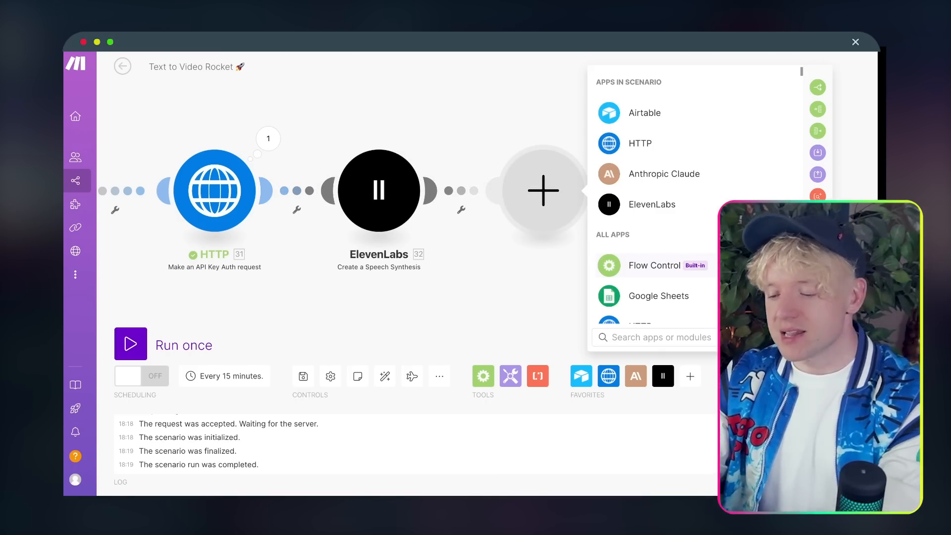
pyautogui.write('google')
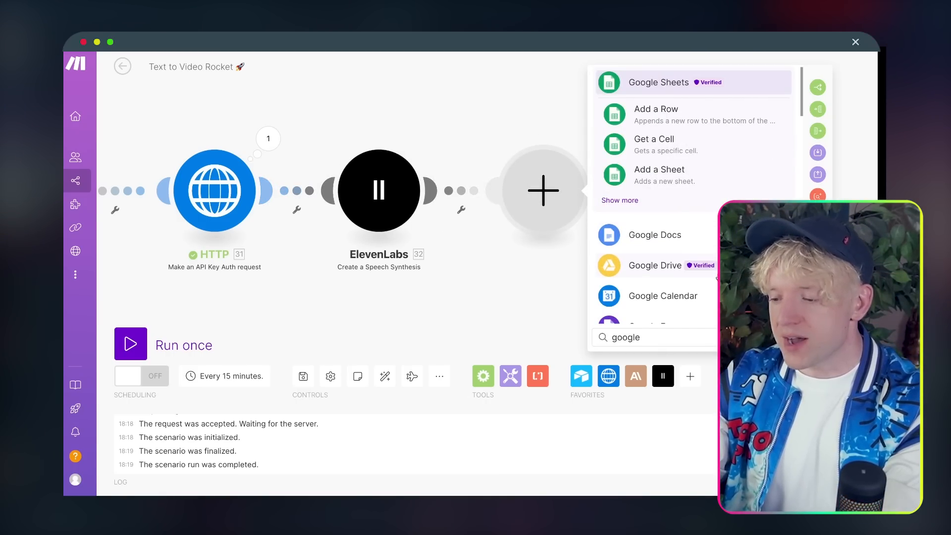
pyautogui.click(717, 276)
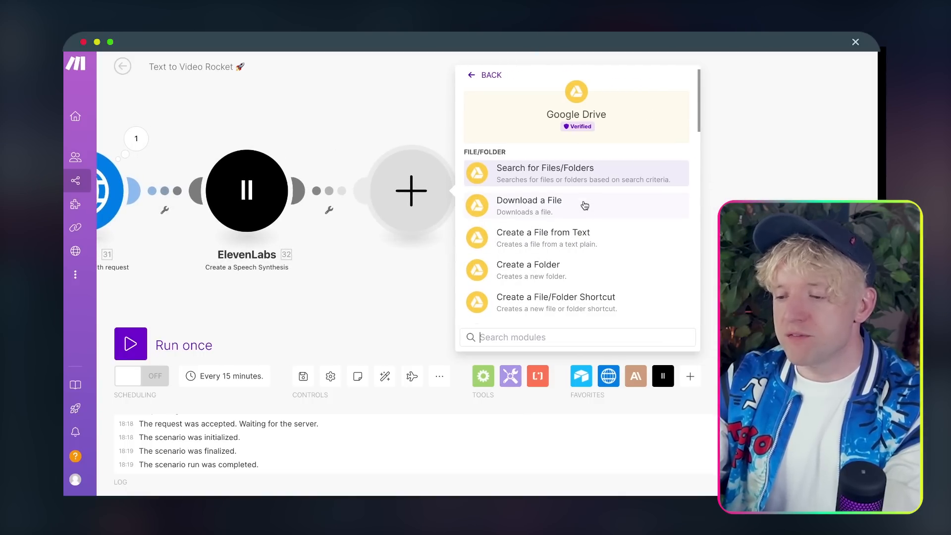
pyautogui.write('uo')
pyautogui.press('BackSpace')
pyautogui.write('ploa')
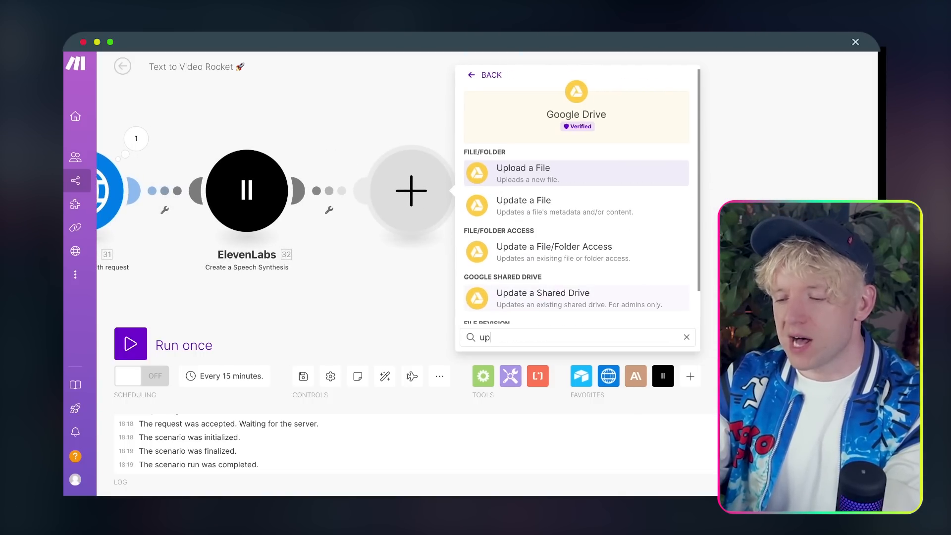
pyautogui.click(588, 173)
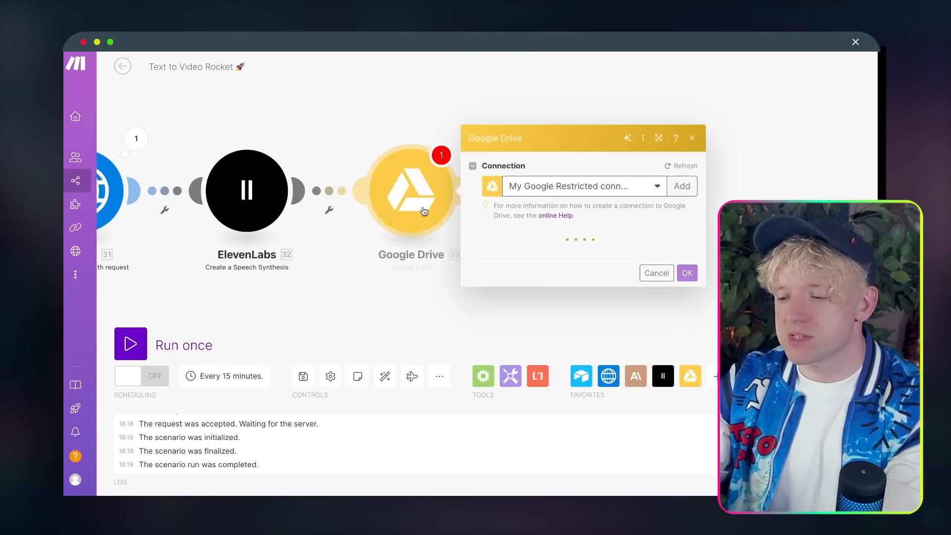
# Step: Rename the new Drive module to 'Audio 🎤'
pyautogui.rightClick(409, 195)
pyautogui.click(441, 260)
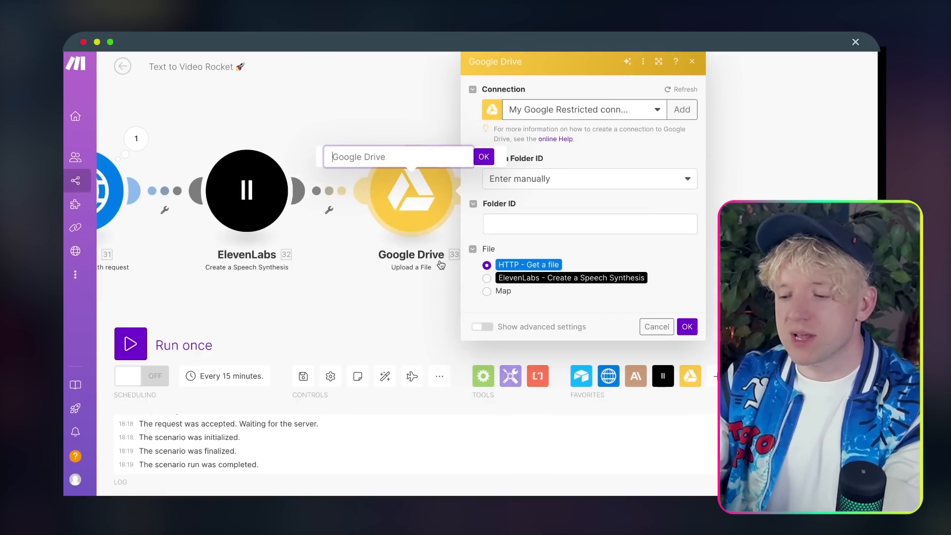
pyautogui.write('U')
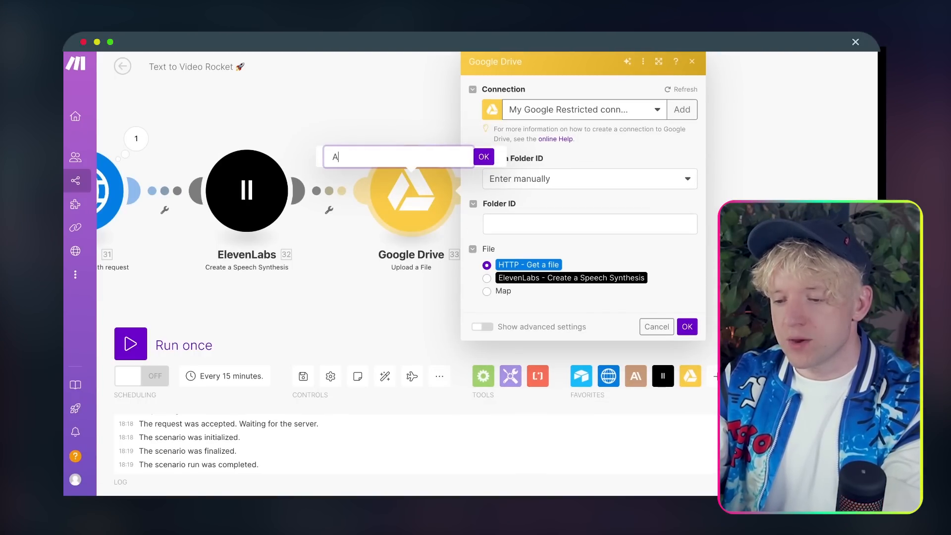
pyautogui.write('udio')
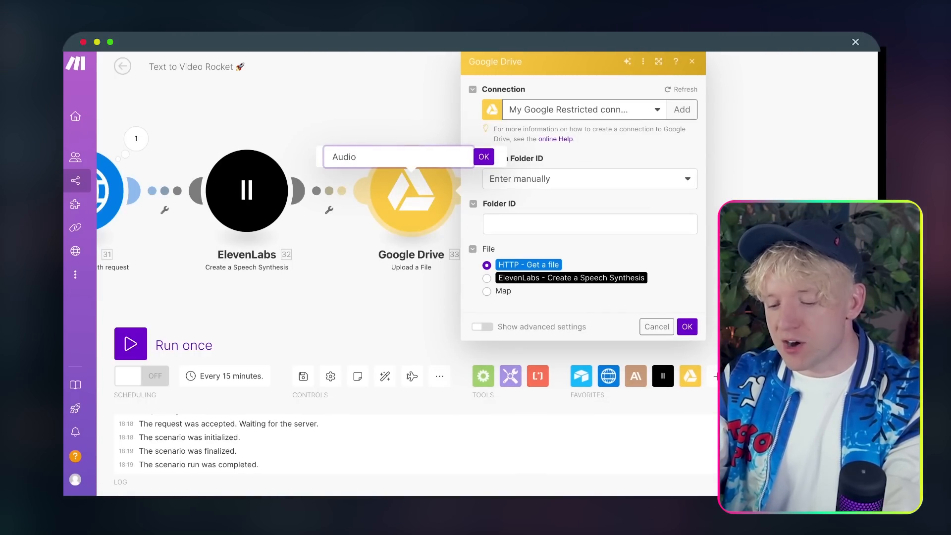
pyautogui.press('ctrl+super+space')
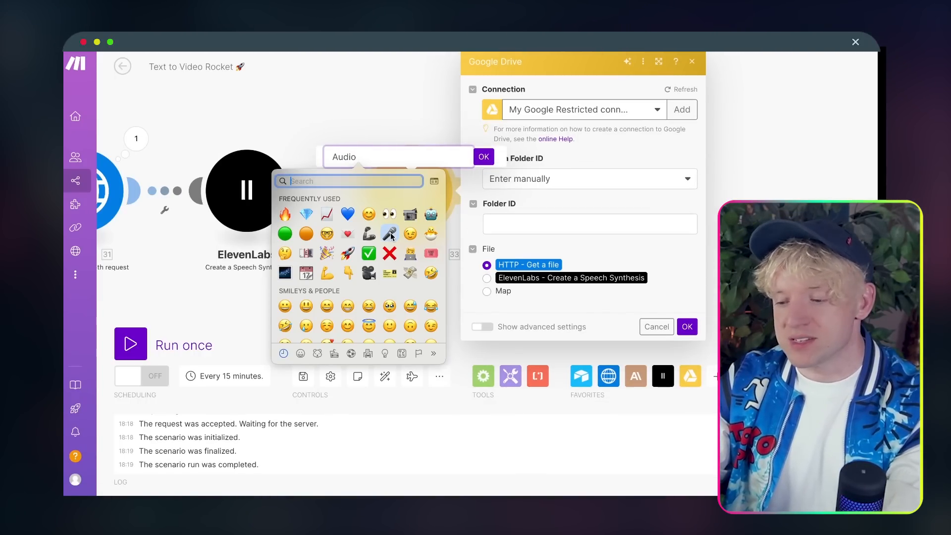
pyautogui.click(391, 236)
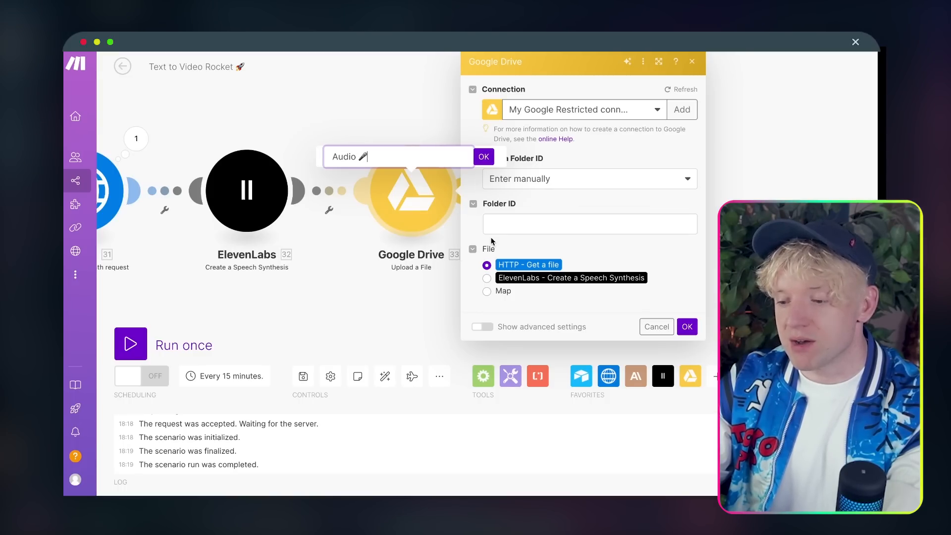
# Step: Upload the ElevenLabs speech file into the Build Together Text to Video folder, then save
pyautogui.click(487, 279)
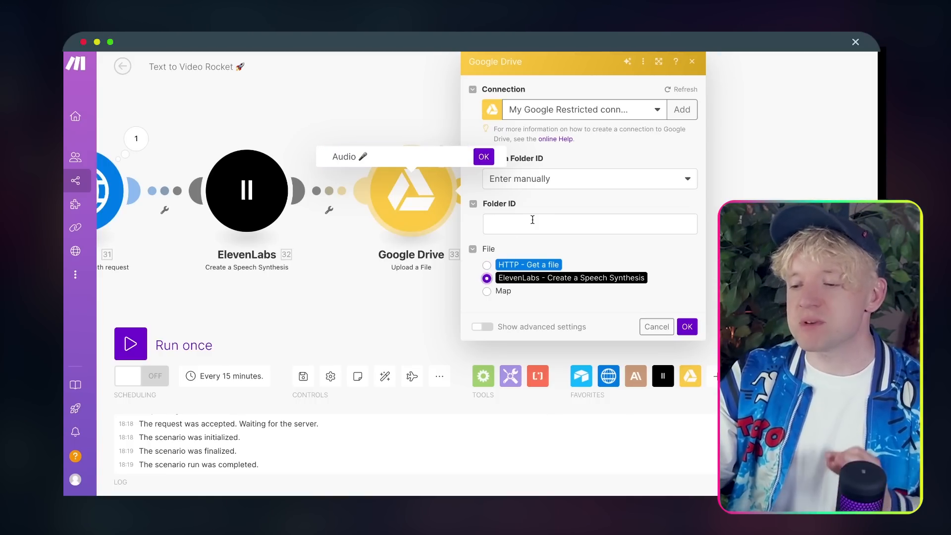
pyautogui.click(556, 180)
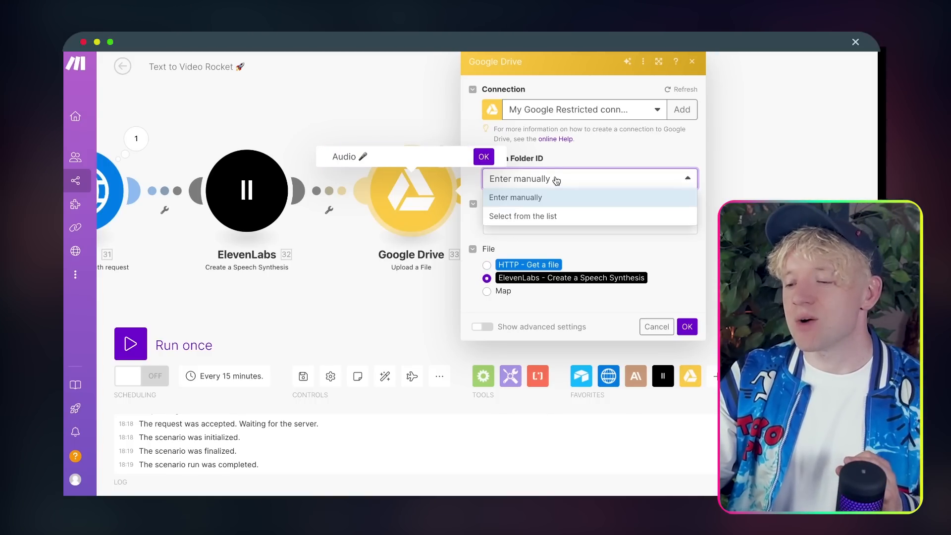
pyautogui.click(547, 215)
pyautogui.click(612, 261)
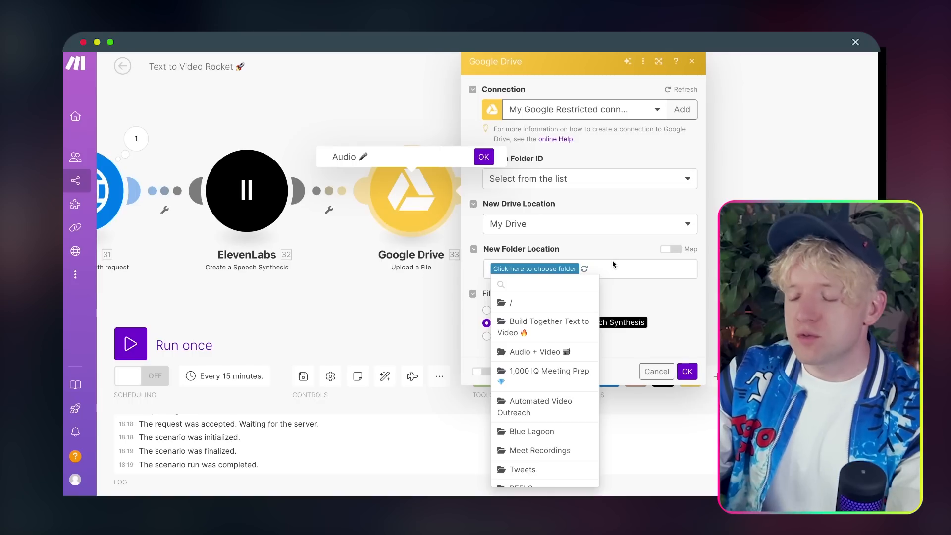
pyautogui.click(556, 335)
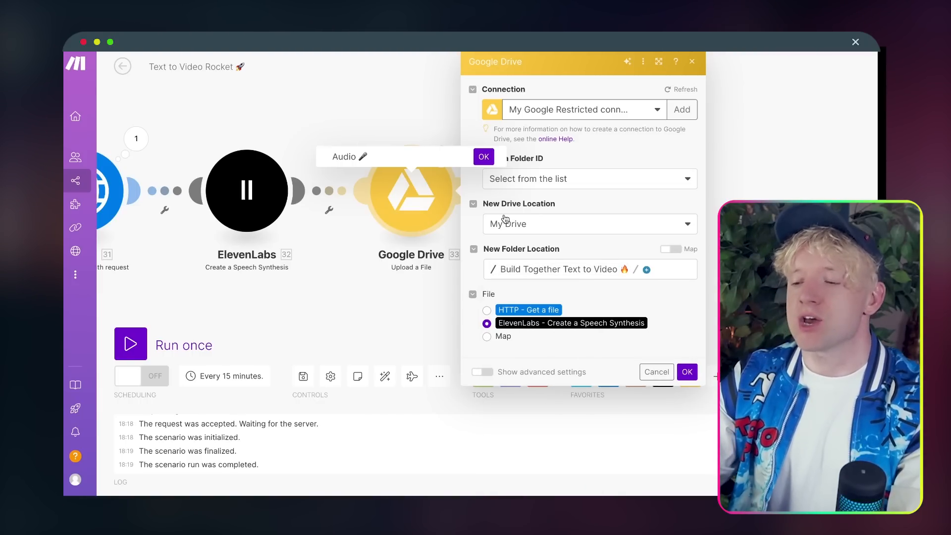
pyautogui.click(484, 157)
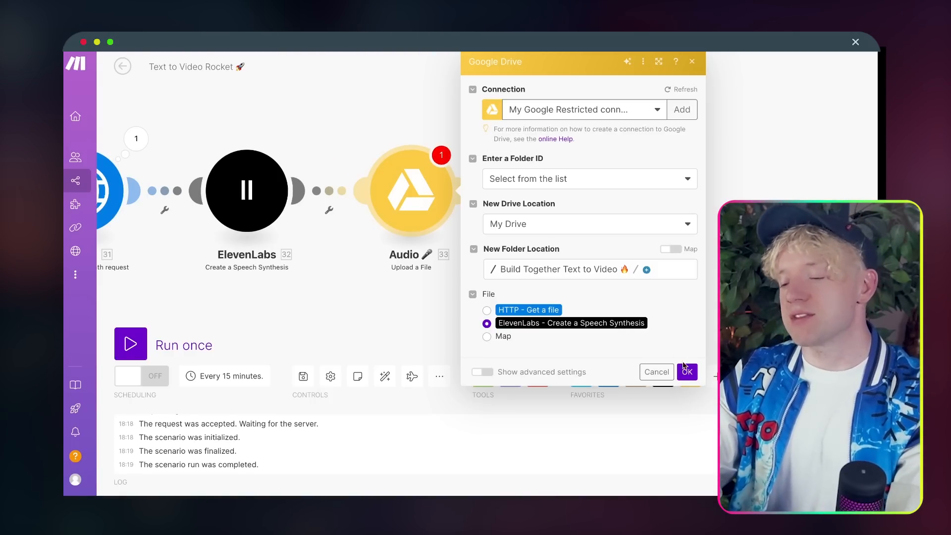
pyautogui.click(685, 370)
# Step: Duplicate the Audio upload module and place the copy beside it
pyautogui.rightClick(411, 181)
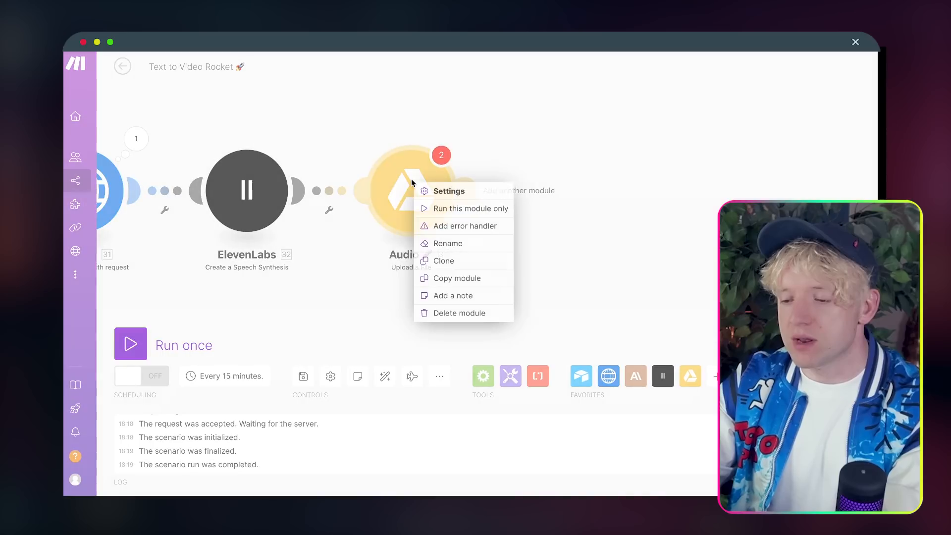
pyautogui.click(471, 260)
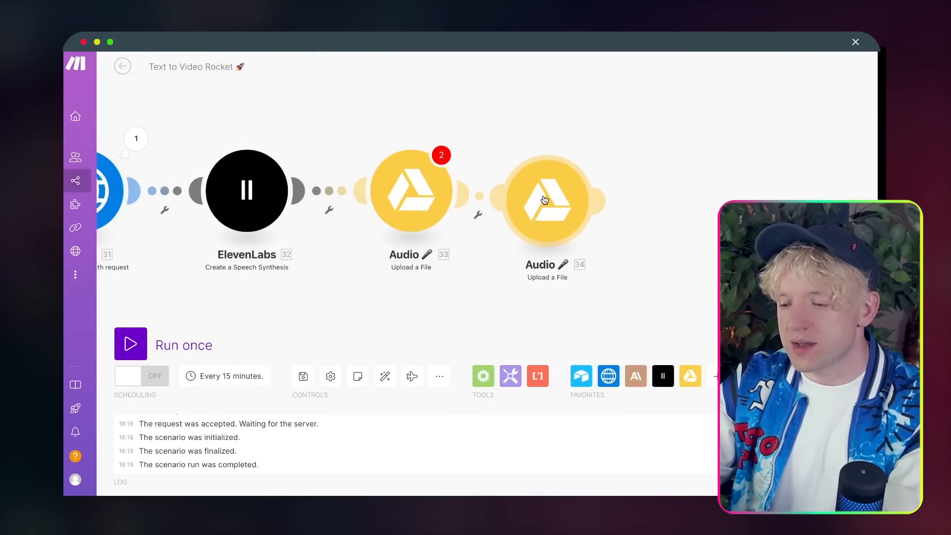
pyautogui.moveTo(544, 199); pyautogui.dragTo(551, 195)
# Step: Rename the copied module to 'Video 📹' and reposition it on the canvas
pyautogui.rightClick(556, 194)
pyautogui.click(586, 253)
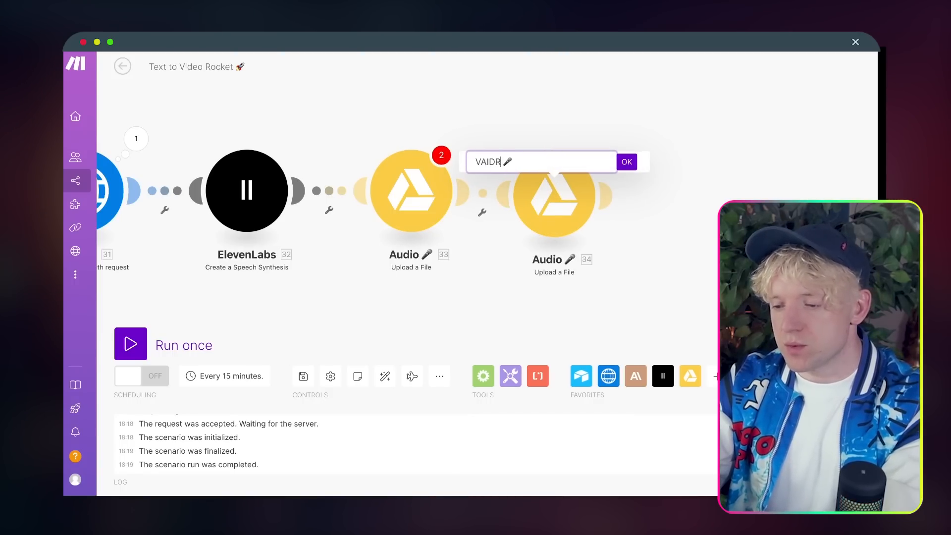
pyautogui.write('VA')
pyautogui.press('BackSpace')
pyautogui.write('ideo')
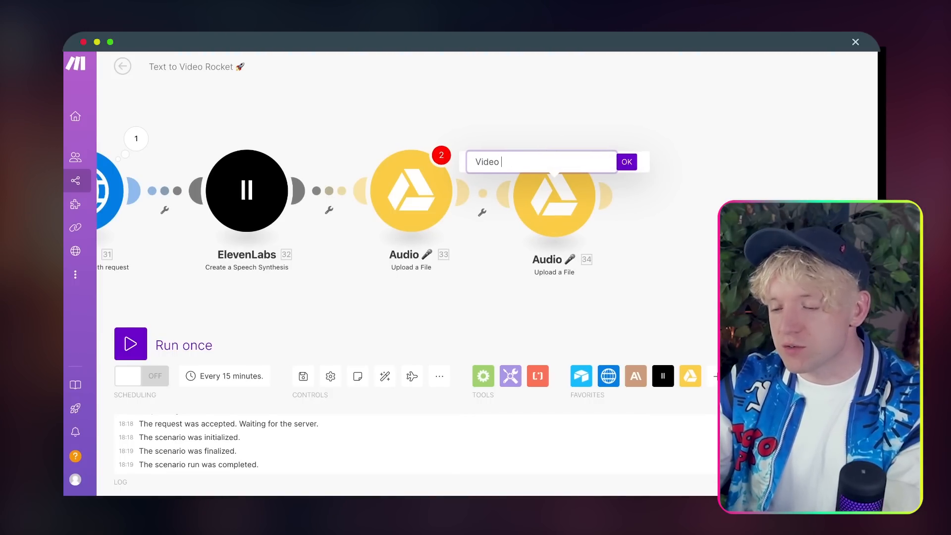
pyautogui.press('ctrl+super+space')
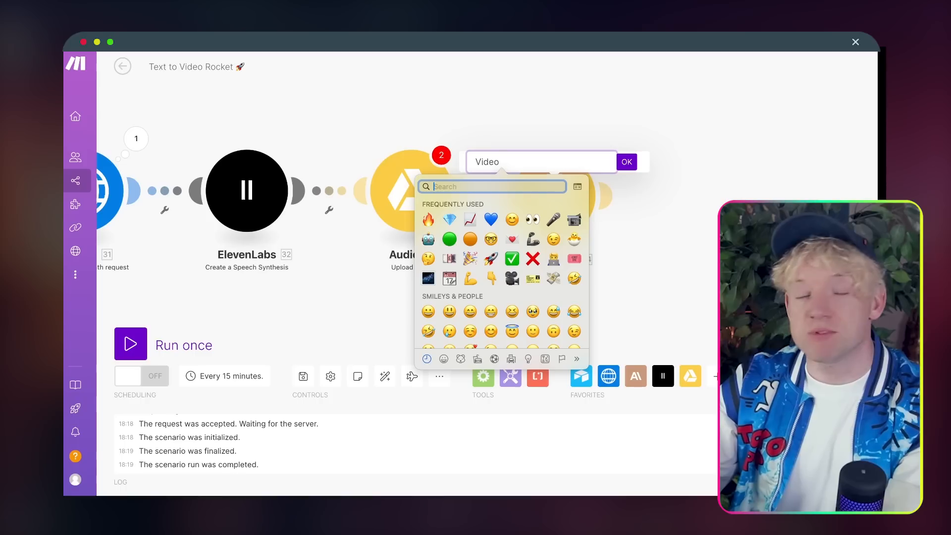
pyautogui.click(574, 221)
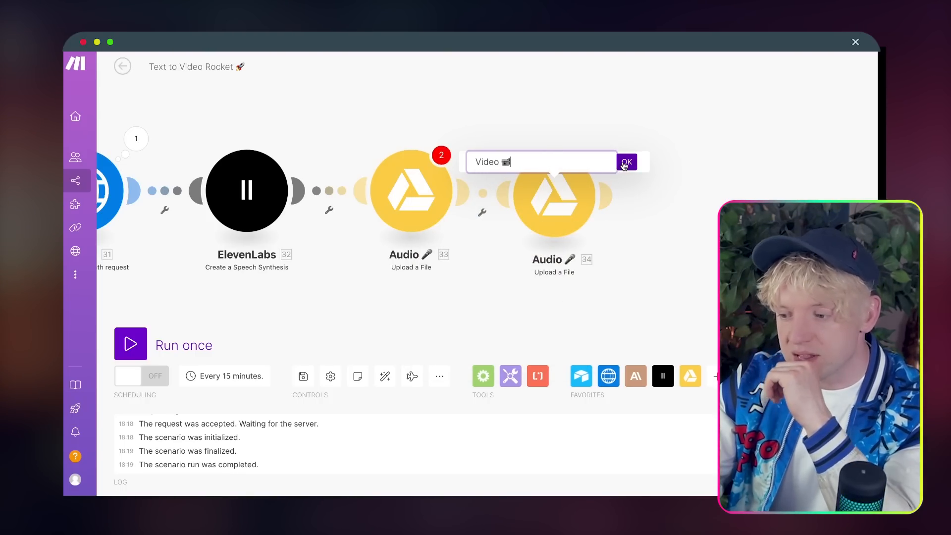
pyautogui.click(625, 165)
pyautogui.moveTo(564, 214); pyautogui.dragTo(576, 210)
pyautogui.click(575, 205)
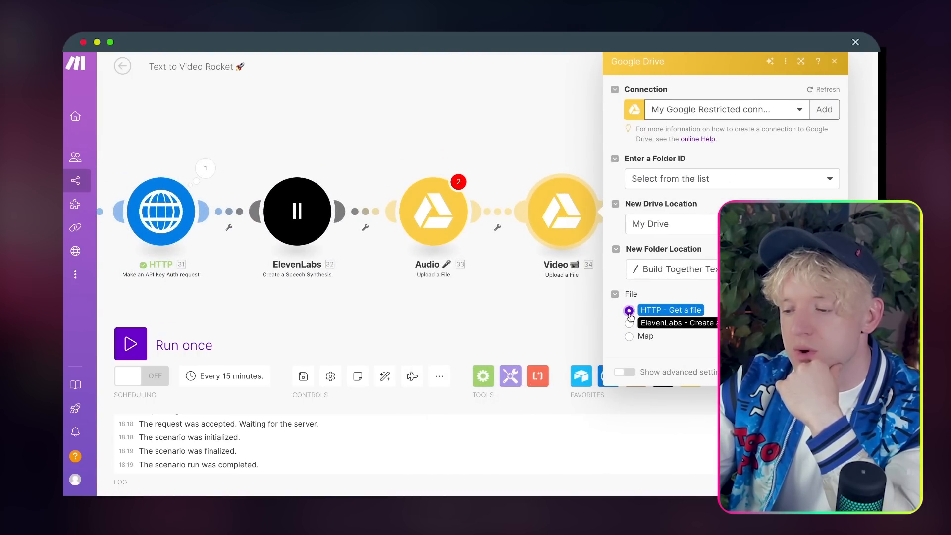
# Step: Switch the Video upload's file to mapped values and map the HTTP request's Data into Data
pyautogui.click(629, 337)
pyautogui.hscroll(2, 526, 335)
pyautogui.scroll(-2, 526, 335)
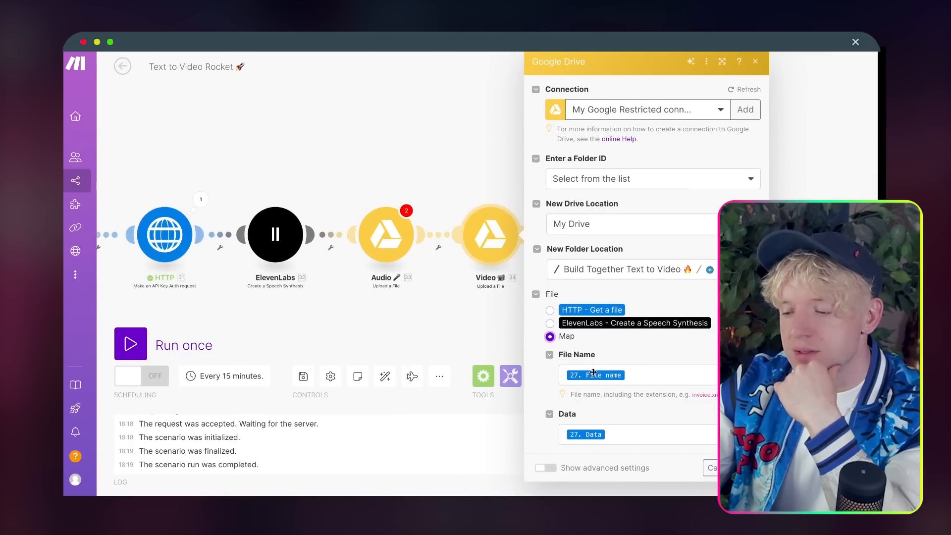
pyautogui.click(671, 377)
pyautogui.press('BackSpace')
pyautogui.click(615, 437)
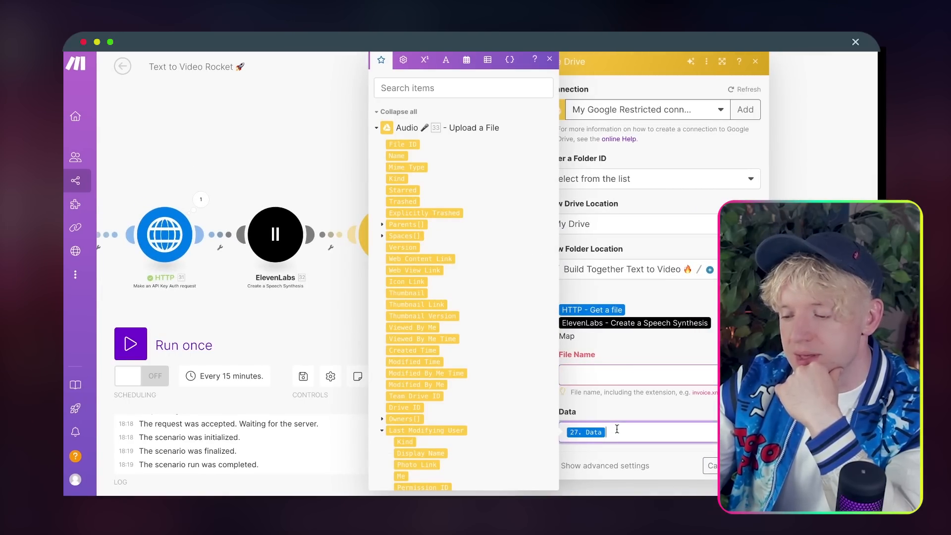
pyautogui.press('BackSpace')
pyautogui.click(548, 59)
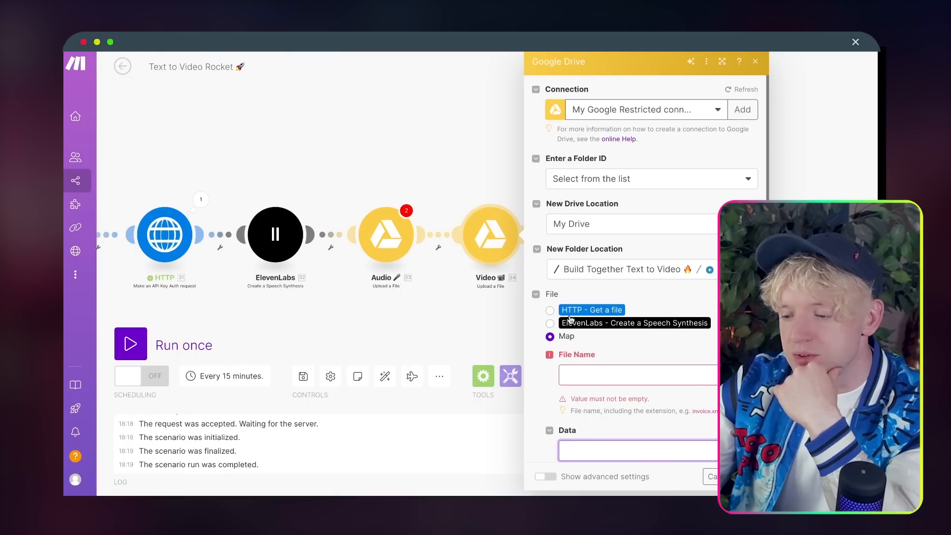
pyautogui.click(602, 449)
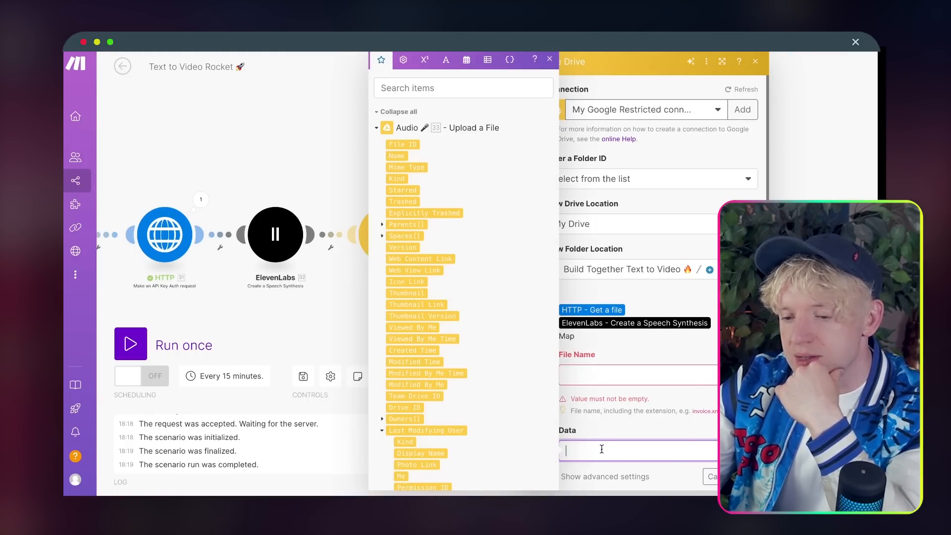
pyautogui.click(376, 128)
pyautogui.click(376, 148)
pyautogui.click(376, 148)
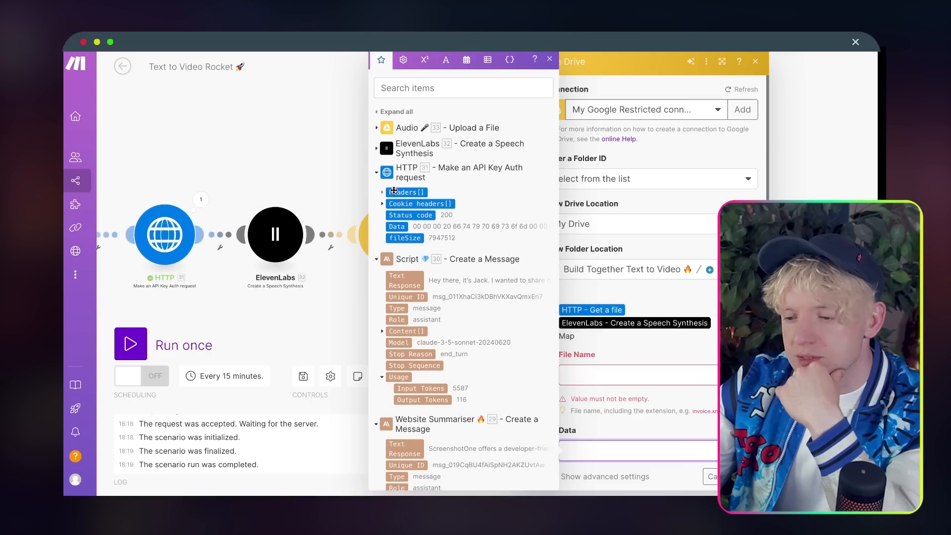
pyautogui.click(399, 227)
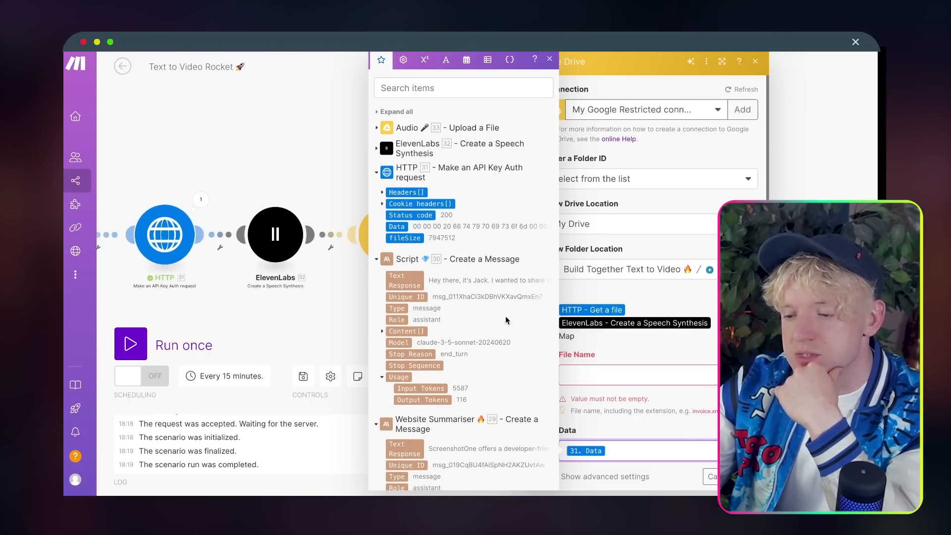
# Step: Set File Name to the Airtable record ID followed by .mp4
pyautogui.click(602, 377)
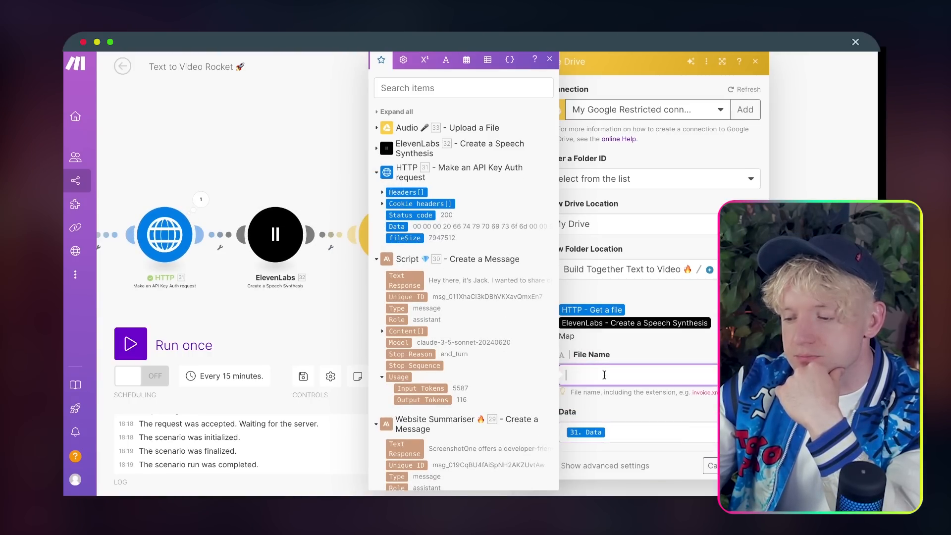
pyautogui.click(381, 192)
pyautogui.click(382, 227)
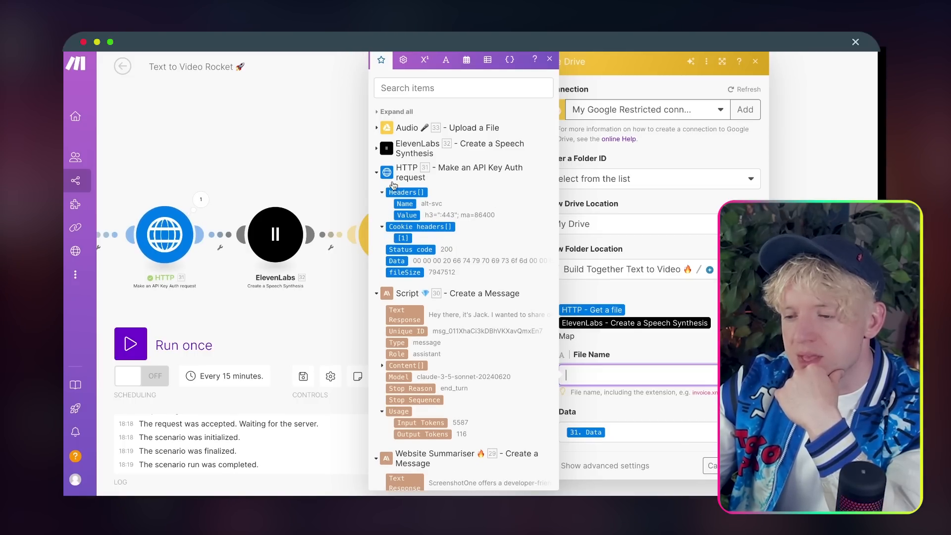
pyautogui.scroll(-10, 411, 313)
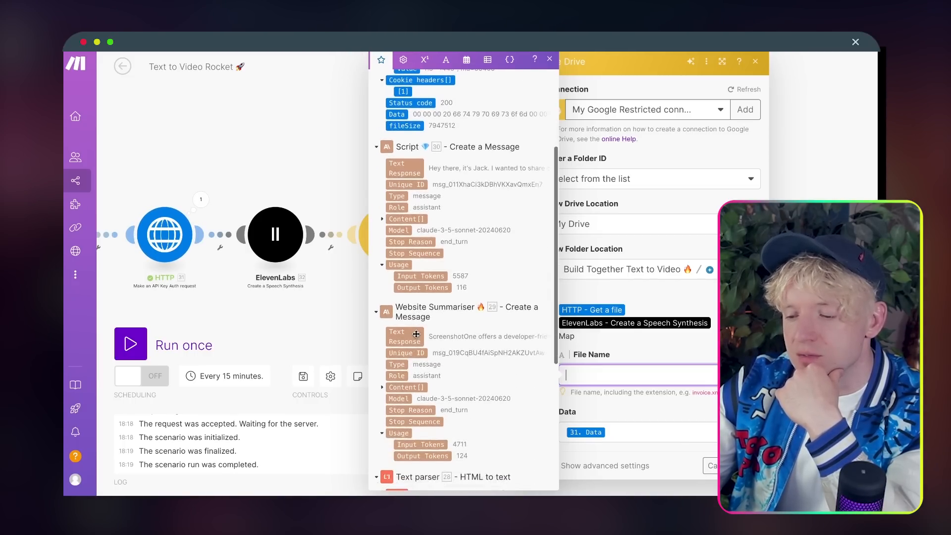
pyautogui.scroll(-5, 416, 334)
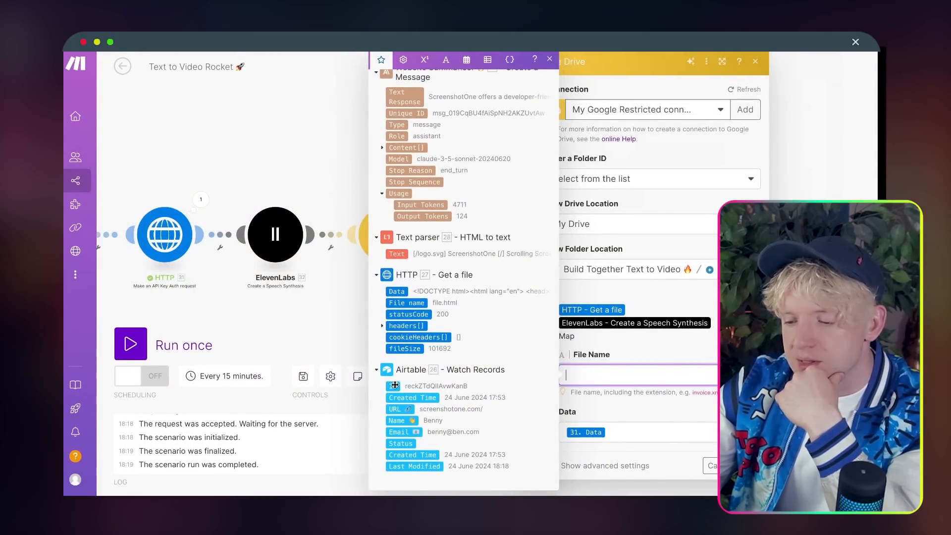
pyautogui.moveTo(395, 385); pyautogui.dragTo(565, 377)
pyautogui.write('.')
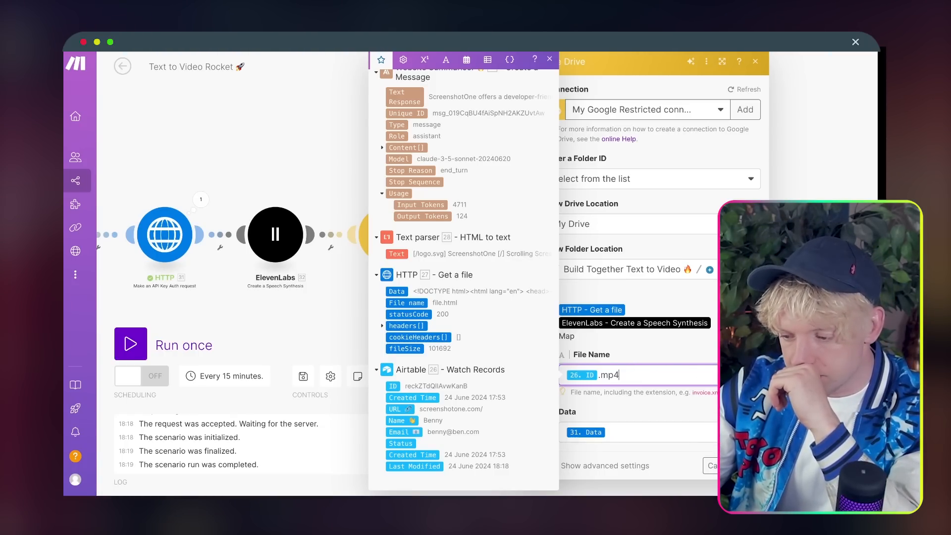
pyautogui.press('Escape')
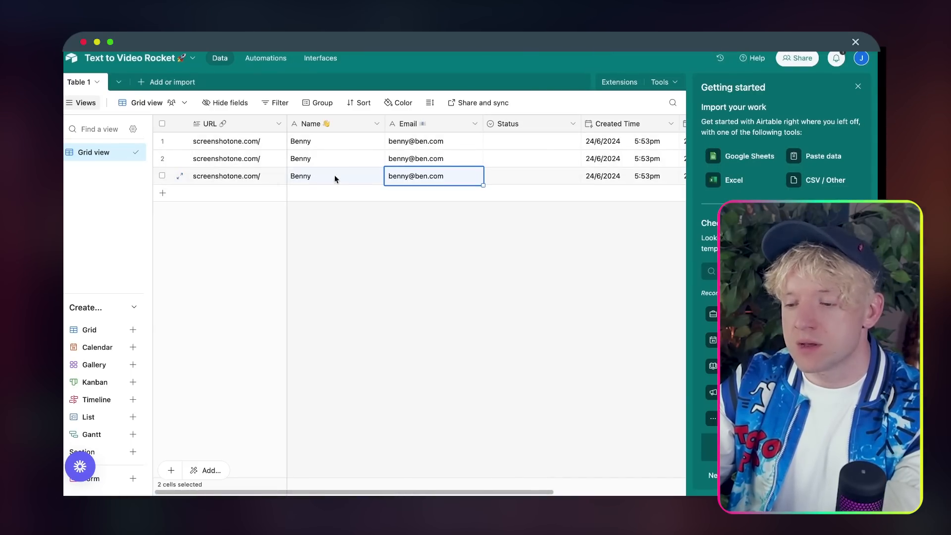
# Step: Copy row 3's URL, name and email cells into a new row 4
pyautogui.moveTo(334, 179); pyautogui.dragTo(200, 176)
pyautogui.press('super+c')
pyautogui.click(214, 198)
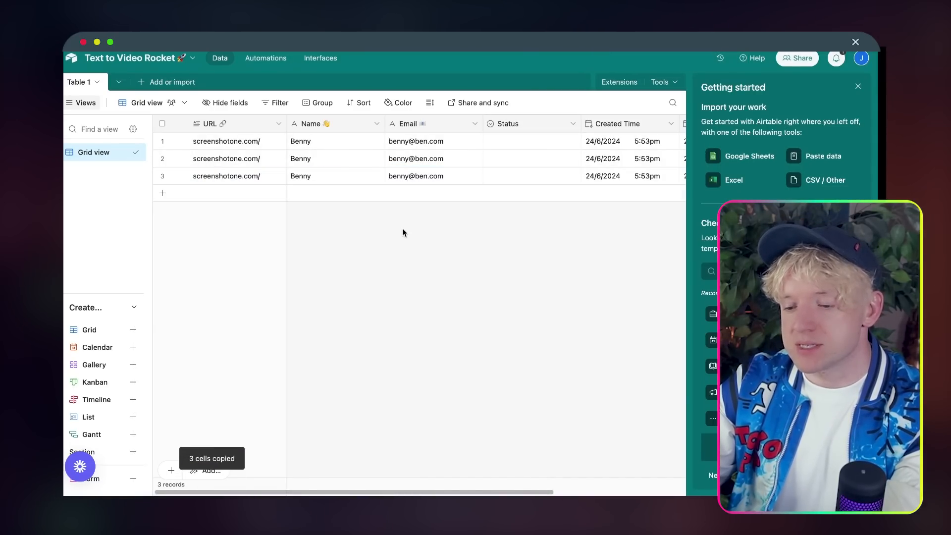
pyautogui.doubleClick(240, 194)
pyautogui.press('super+v')
pyautogui.click(286, 321)
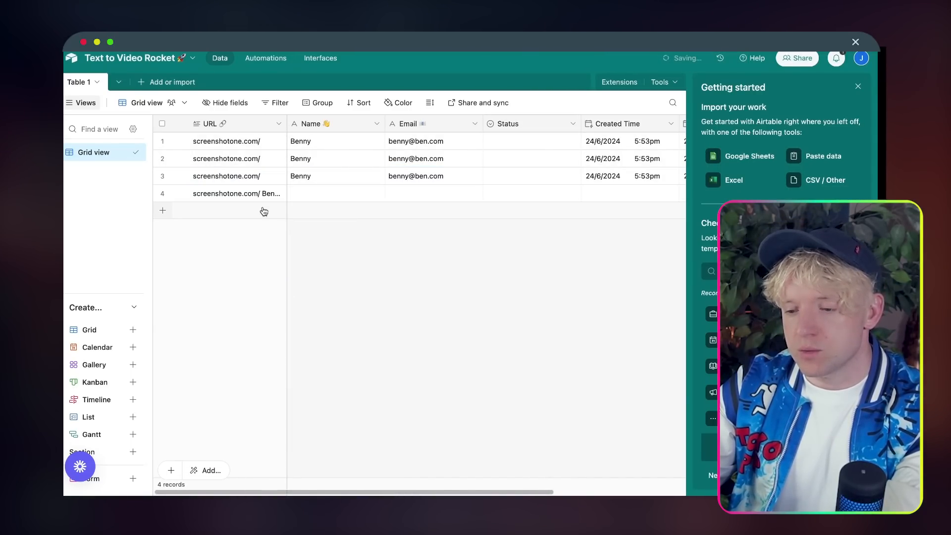
pyautogui.click(251, 193)
pyautogui.press('super+z')
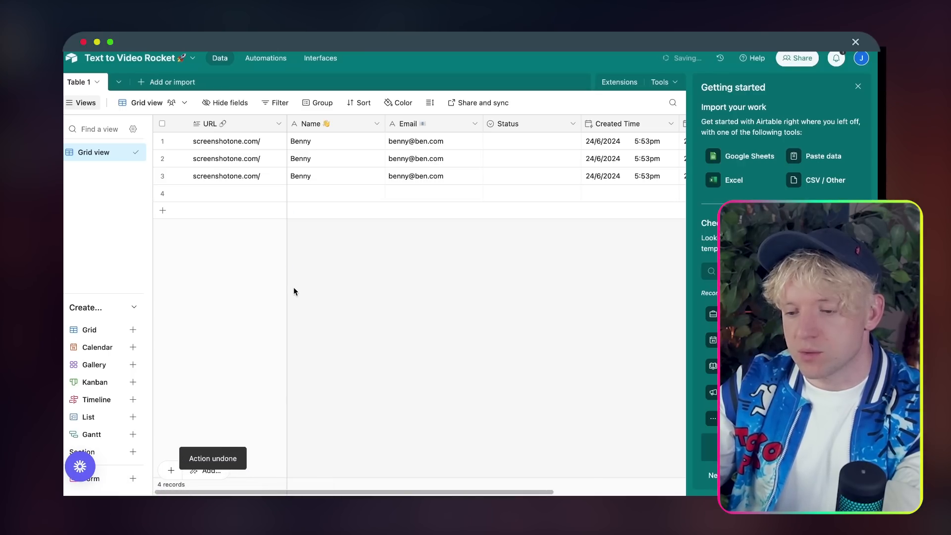
pyautogui.moveTo(240, 176); pyautogui.dragTo(448, 175)
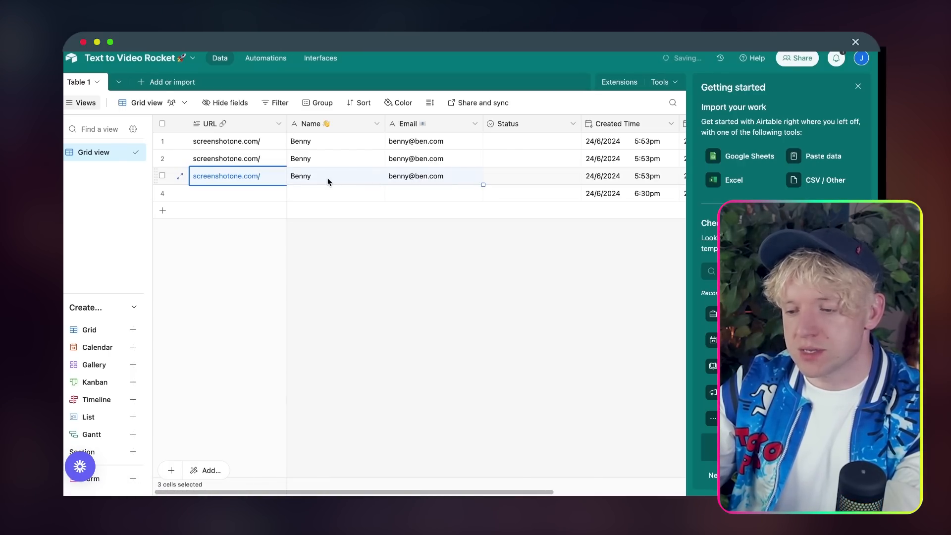
pyautogui.press('super+c')
pyautogui.click(263, 191)
pyautogui.press('super+v')
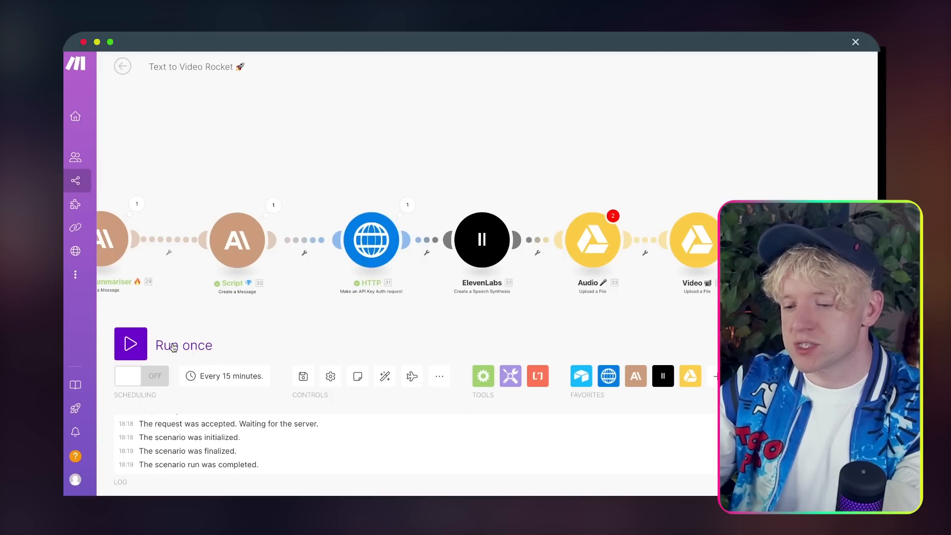
# Step: Clear the Audio module's empty-value warnings and run the scenario once
pyautogui.click(134, 353)
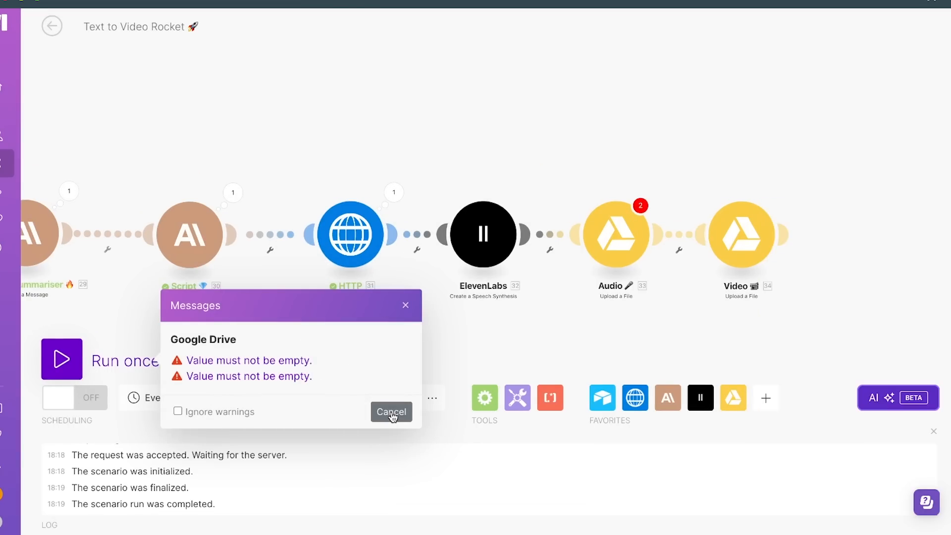
pyautogui.click(625, 244)
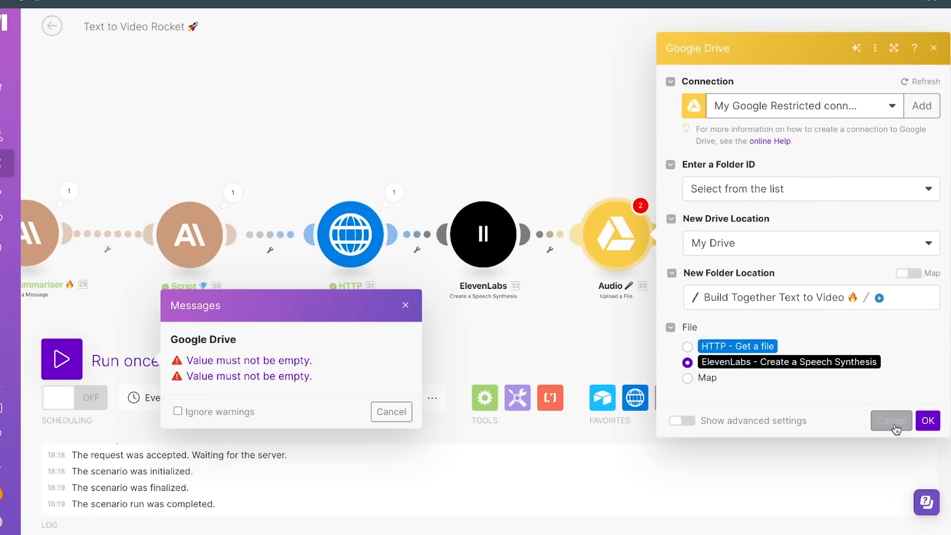
pyautogui.click(928, 420)
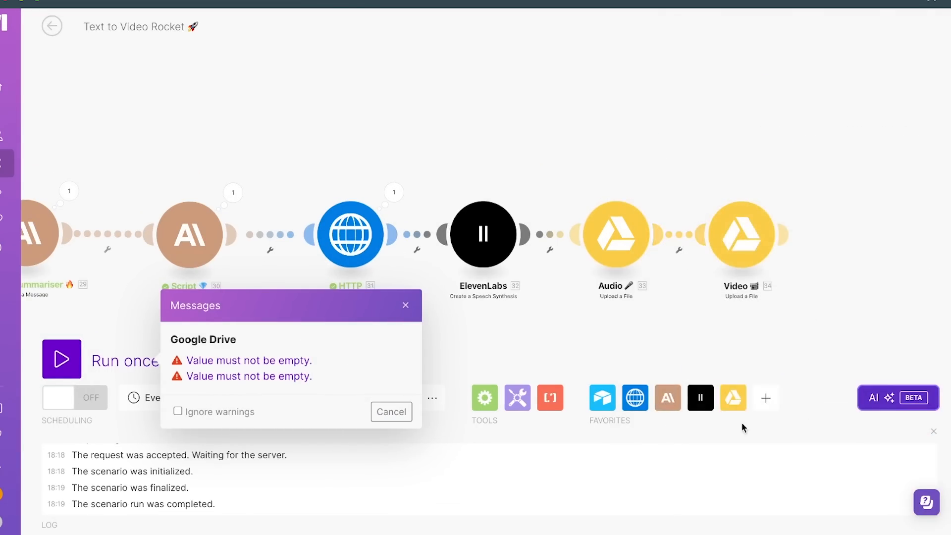
pyautogui.click(405, 306)
pyautogui.click(50, 373)
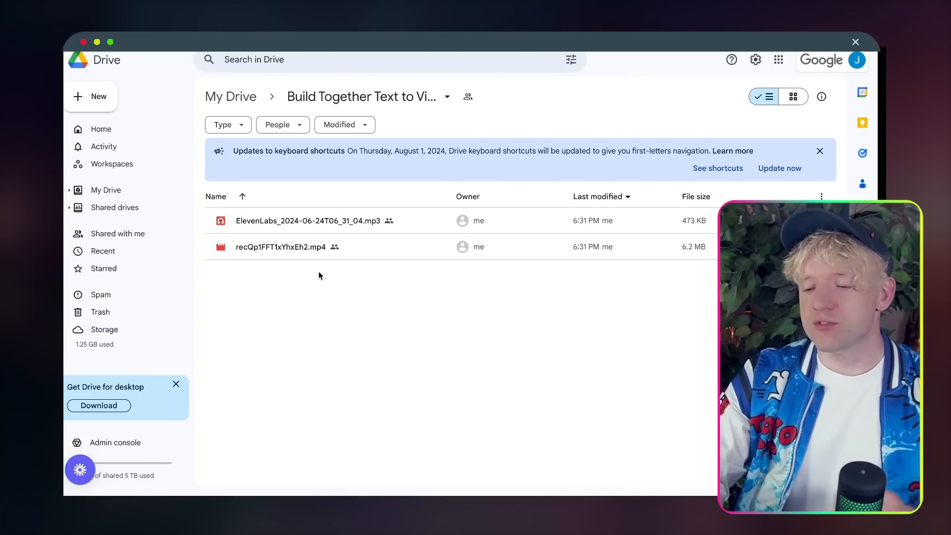
# Step: Play back the ElevenLabs mp3 voice-over, then watch the record-named mp4 video
pyautogui.doubleClick(322, 221)
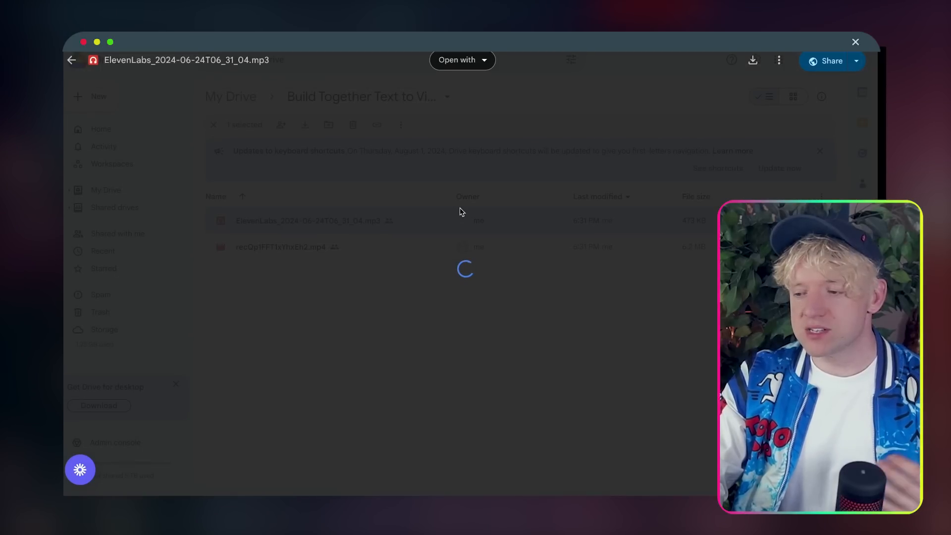
pyautogui.press('XF86AudioRaiseVolume')
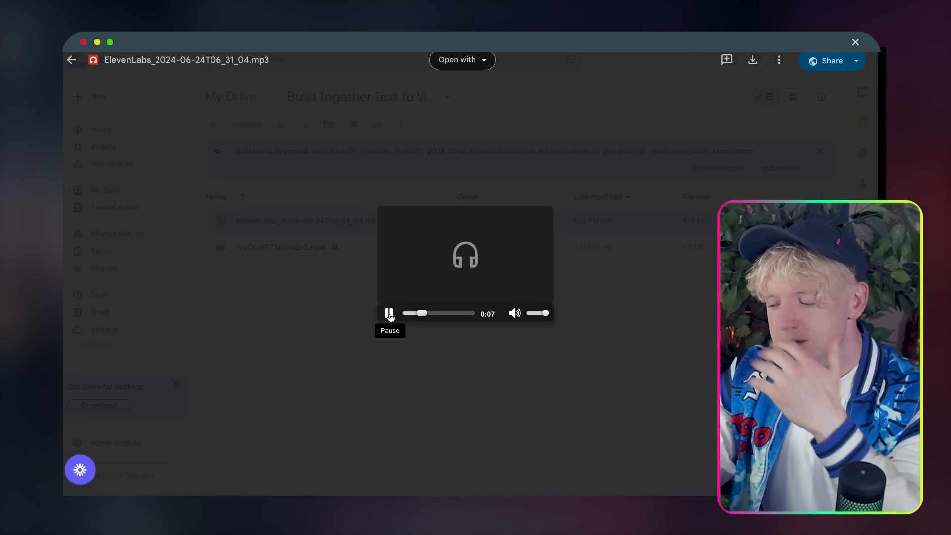
pyautogui.click(396, 361)
pyautogui.doubleClick(374, 246)
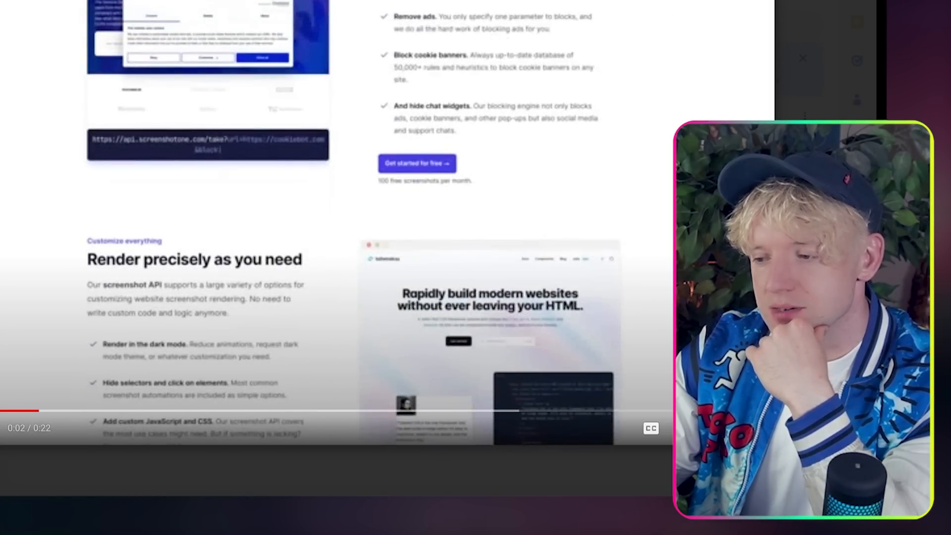
pyautogui.press('Escape')
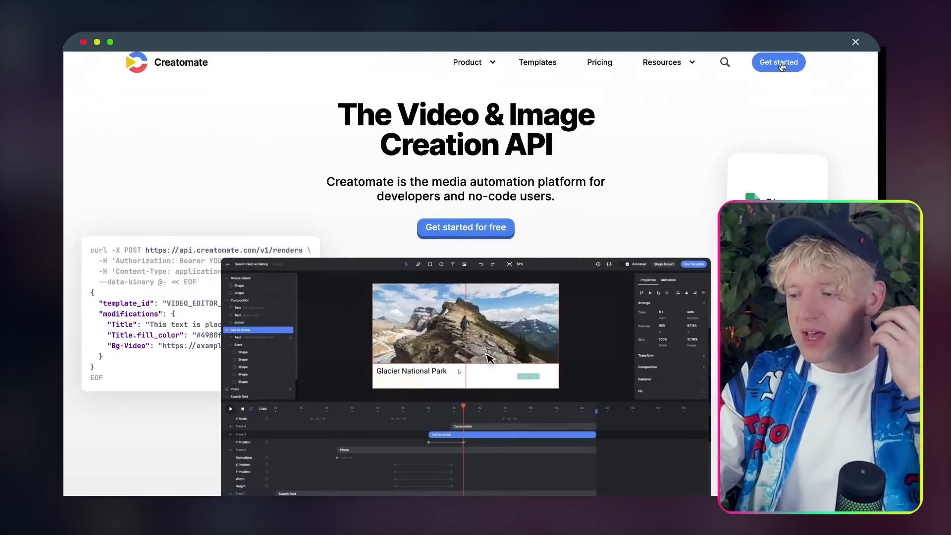
# Step: Go to the Creatomate dashboard and its list of templates
pyautogui.click(779, 63)
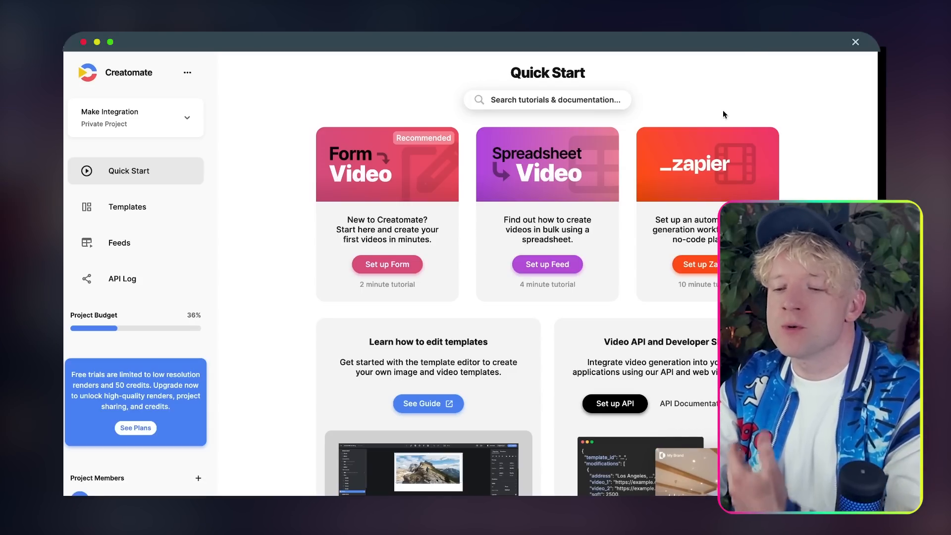
pyautogui.scroll(-2, 723, 110)
pyautogui.scroll(2, 367, 190)
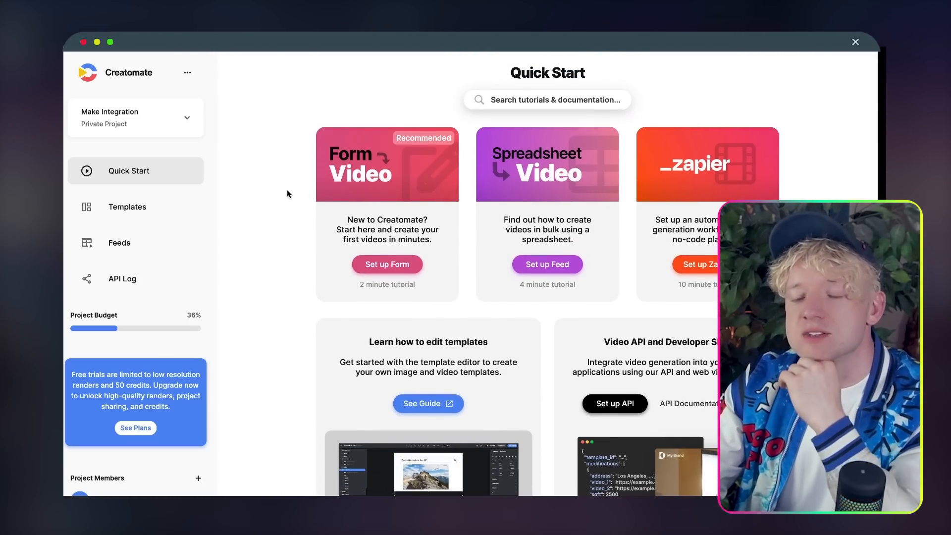
pyautogui.click(135, 213)
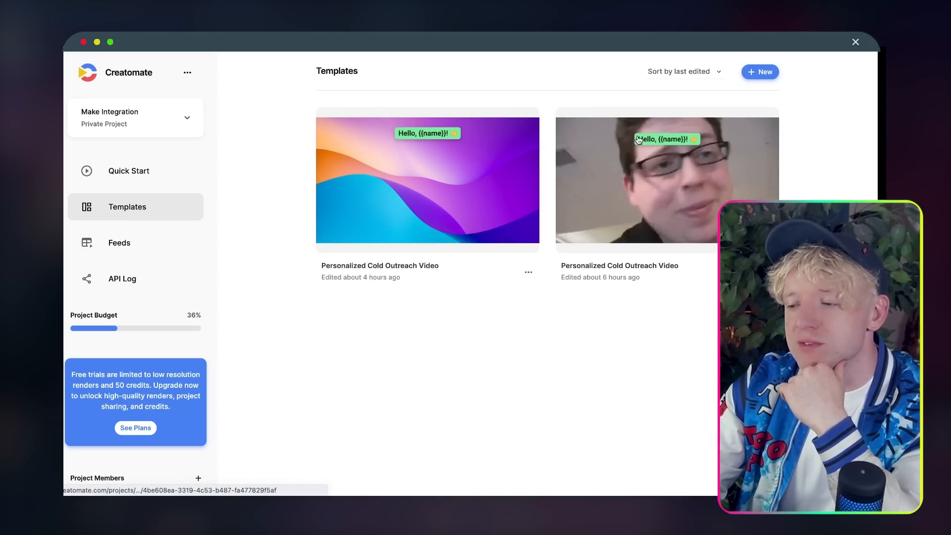
# Step: Browse the Featured templates gallery and open the Personalized Cold Outreach Video template
pyautogui.click(760, 71)
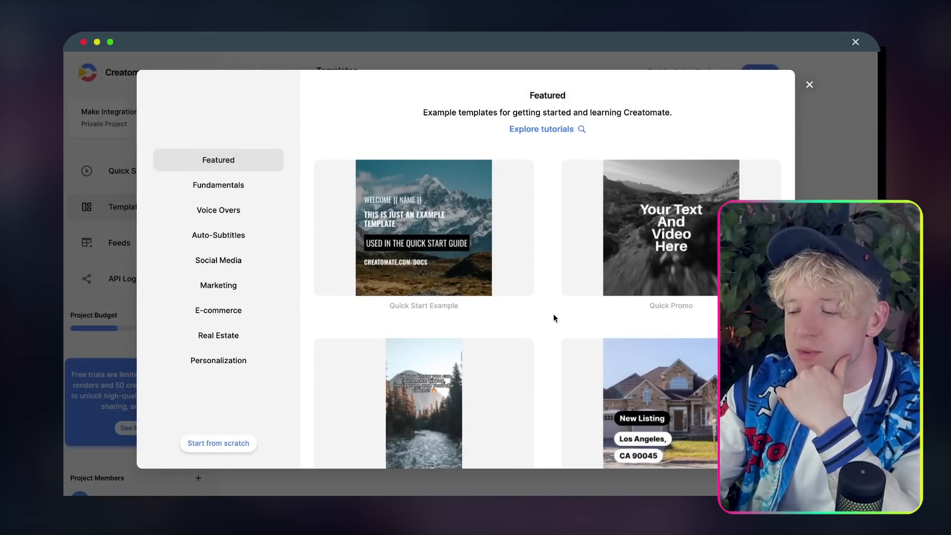
pyautogui.scroll(-7, 554, 316)
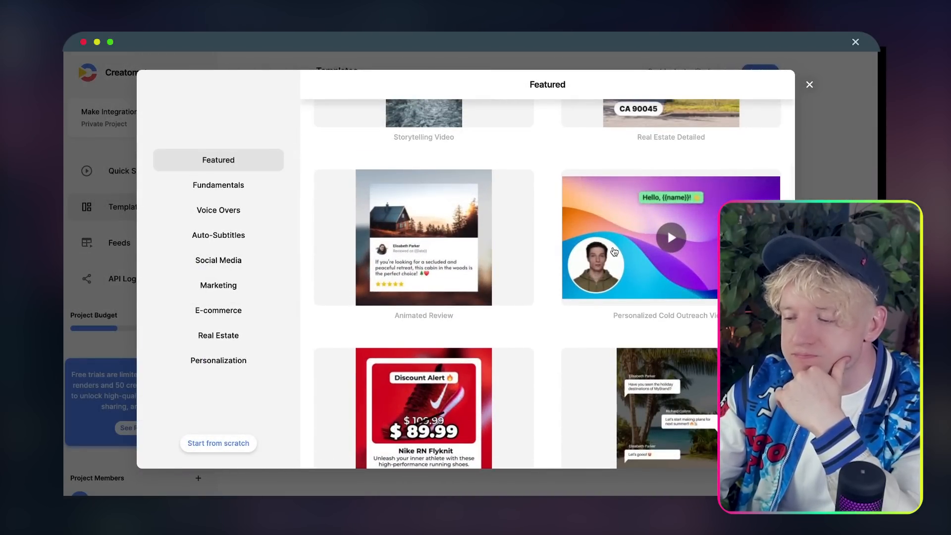
pyautogui.scroll(-2, 619, 223)
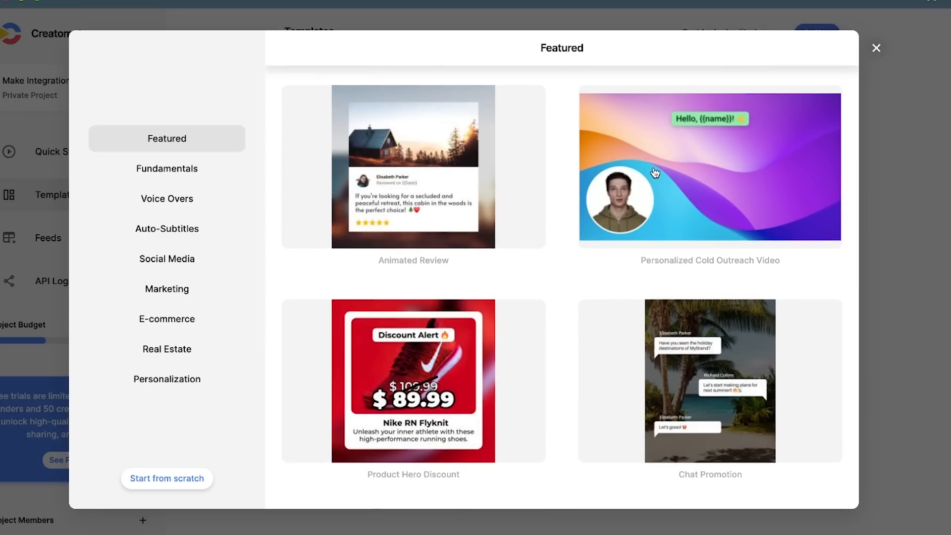
pyautogui.scroll(-9, 610, 329)
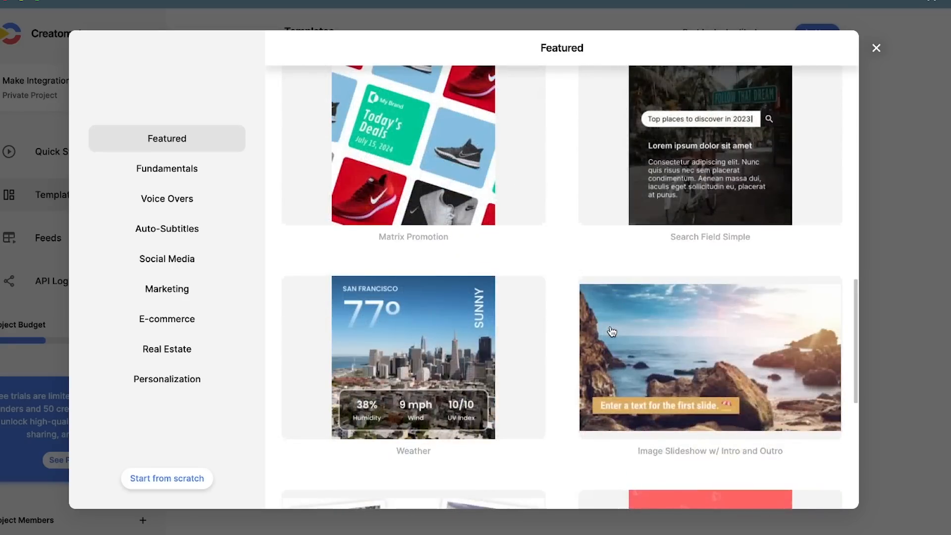
pyautogui.scroll(1, 612, 331)
pyautogui.scroll(-8, 612, 332)
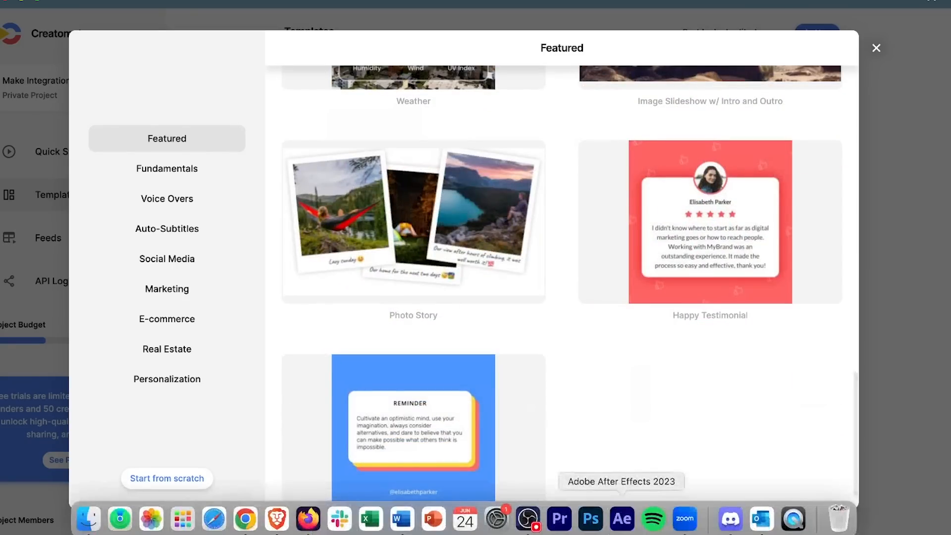
pyautogui.scroll(15, 622, 241)
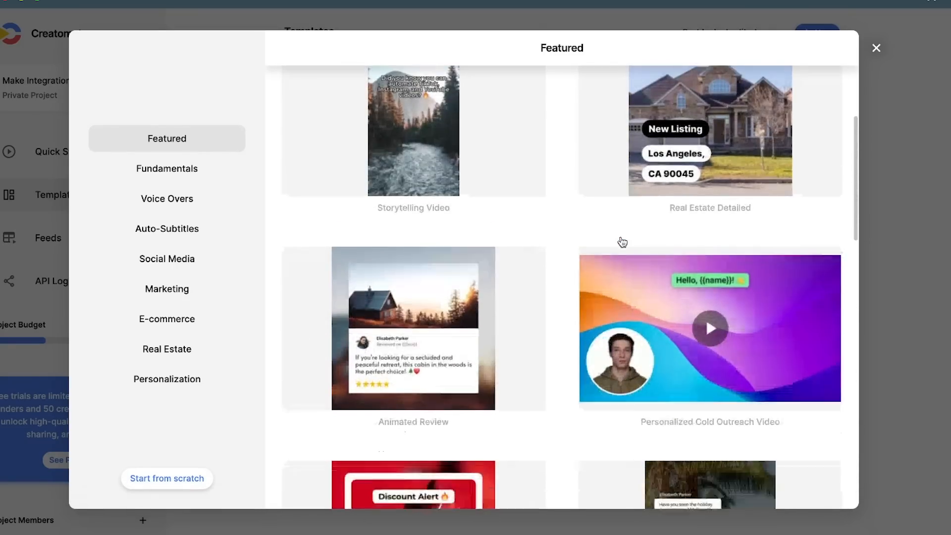
pyautogui.click(641, 253)
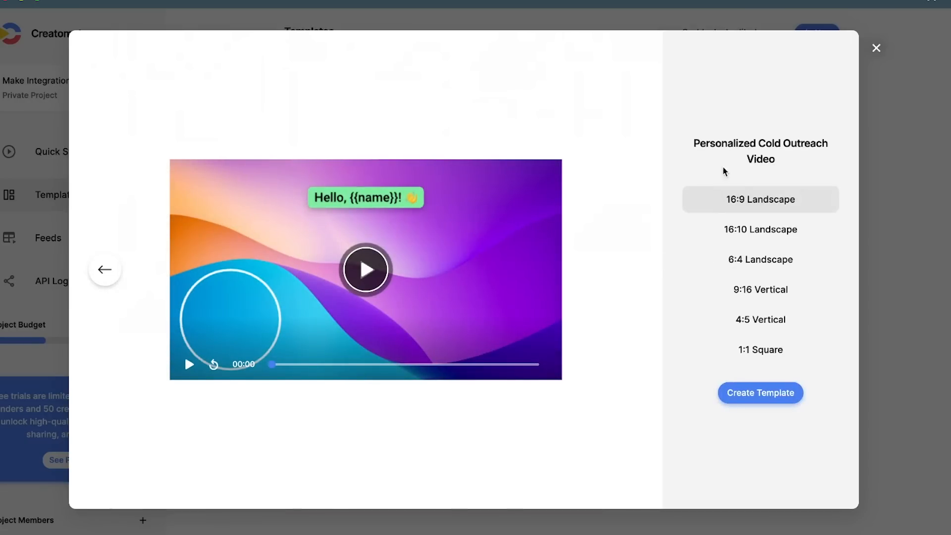
# Step: Preview the template in 6:4, 9:16 and 4:5, then settle on 16:9 landscape
pyautogui.click(748, 262)
pyautogui.click(746, 290)
pyautogui.click(748, 318)
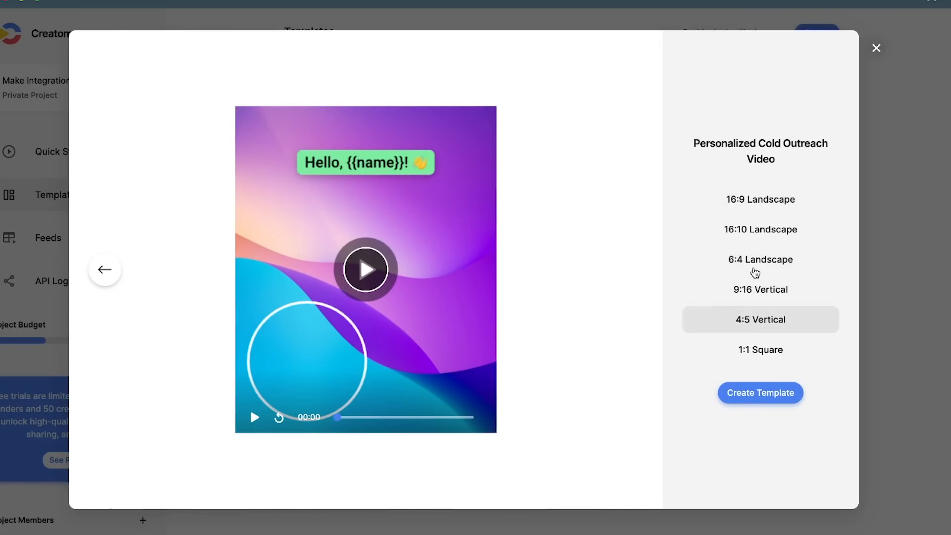
pyautogui.click(753, 196)
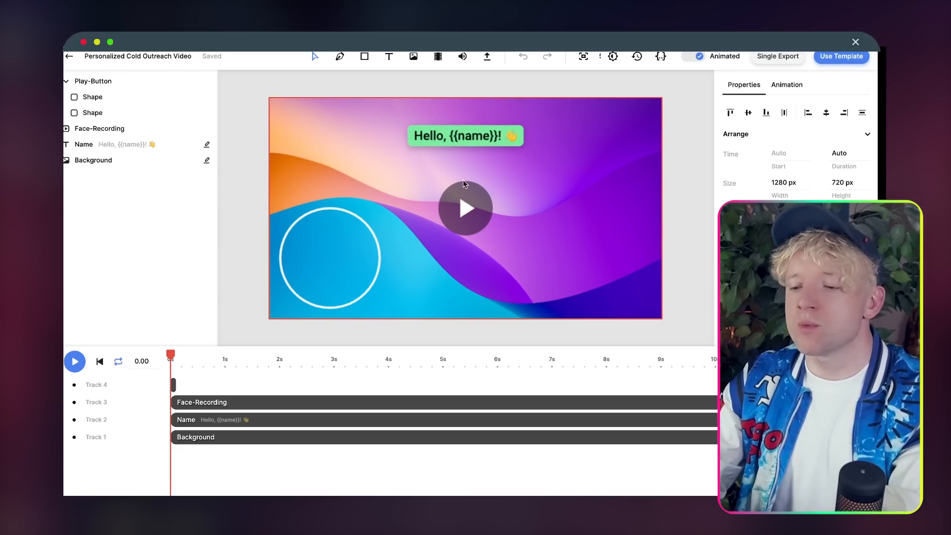
# Step: Delete the face-recording element and extend the greeting text clip to about 35 seconds
pyautogui.click(299, 257)
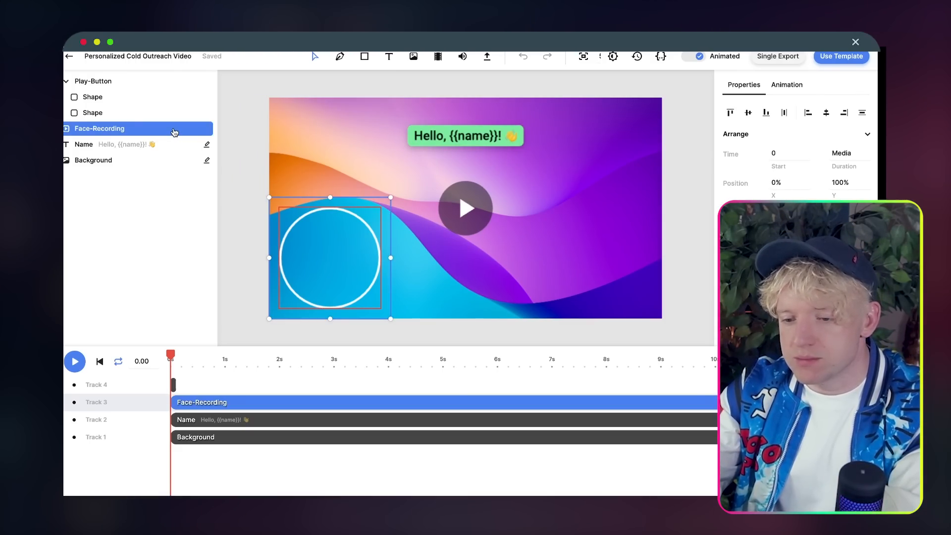
pyautogui.rightClick(238, 407)
pyautogui.click(277, 333)
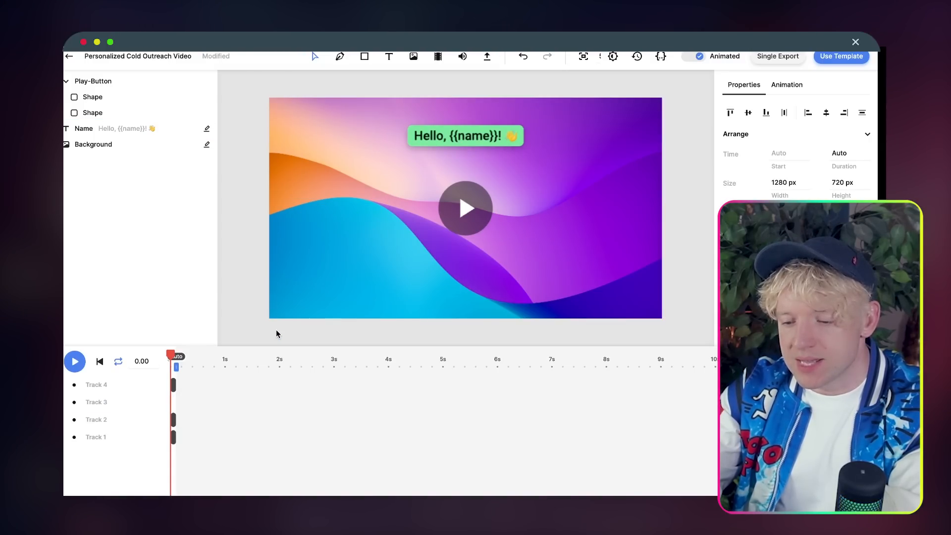
pyautogui.moveTo(175, 420); pyautogui.dragTo(734, 420)
pyautogui.moveTo(364, 419); pyautogui.dragTo(820, 419)
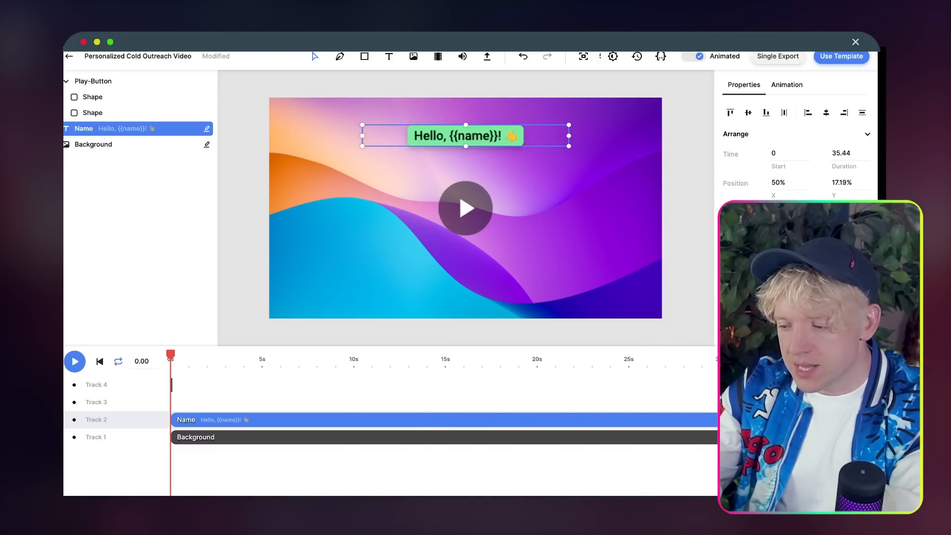
# Step: Inspect the background and play-button layers, then nudge the Hello greeting text slightly
pyautogui.click(113, 145)
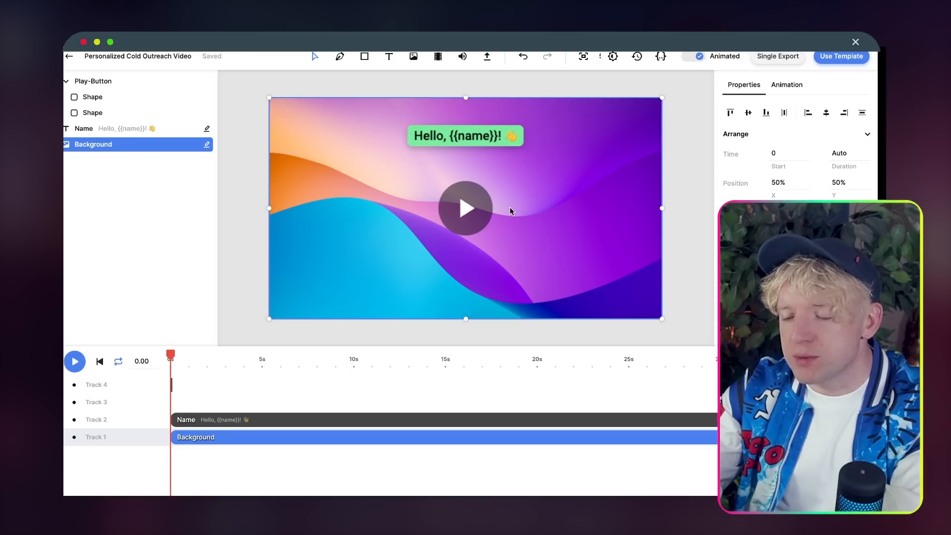
pyautogui.moveTo(483, 135); pyautogui.dragTo(483, 155)
pyautogui.press('super+z')
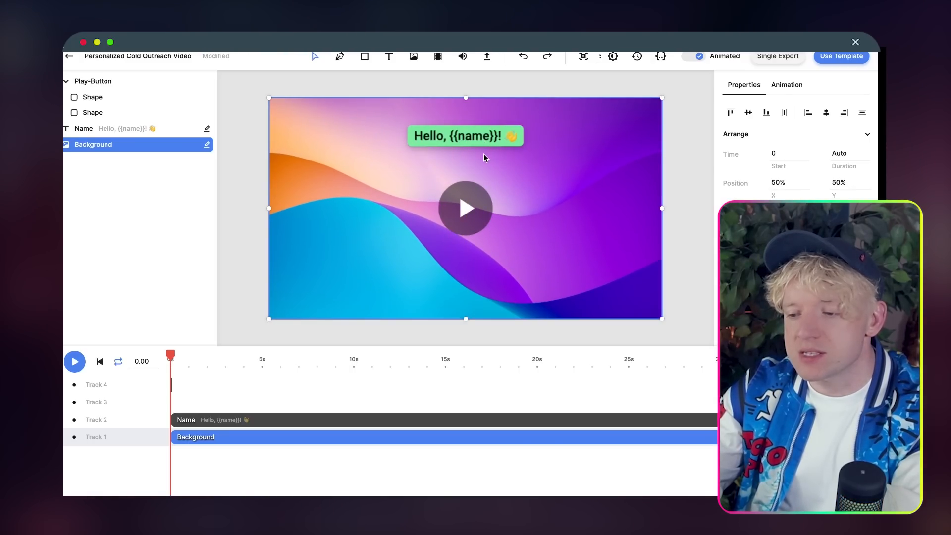
pyautogui.click(172, 385)
pyautogui.click(278, 385)
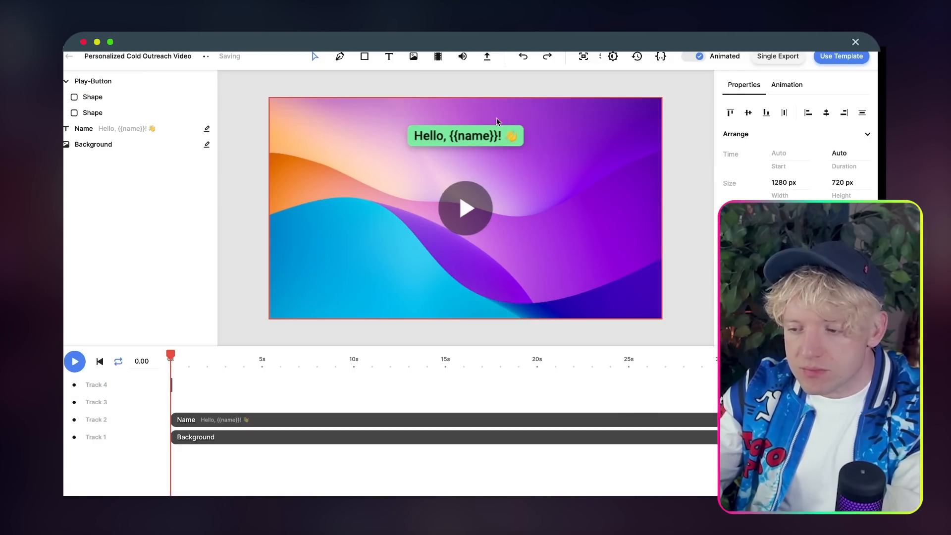
pyautogui.moveTo(496, 124)
pyautogui.mouseDown()
pyautogui.moveTo(495, 140)
pyautogui.moveTo(488, 124)
pyautogui.mouseUp()
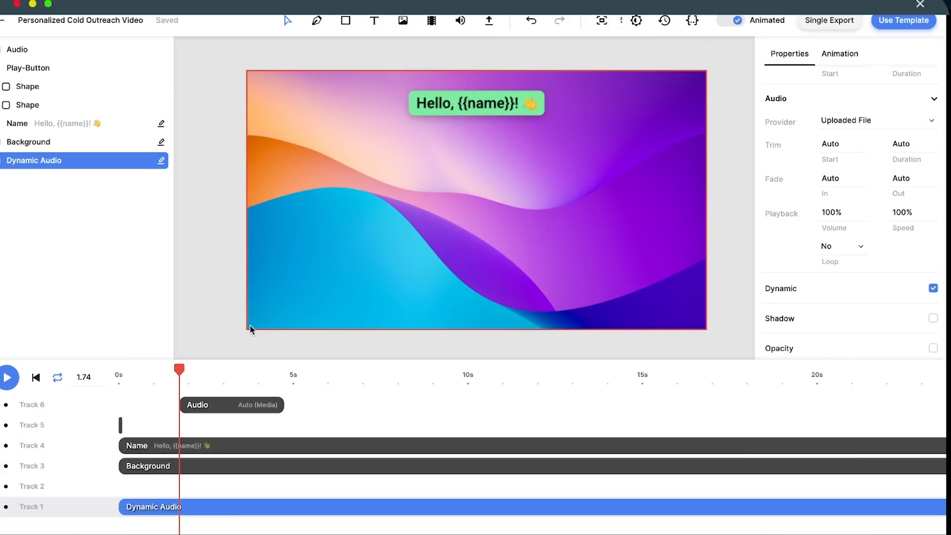
# Step: Inspect the Background and Dynamic Audio layers, then undo to remove the audio layers
pyautogui.click(62, 144)
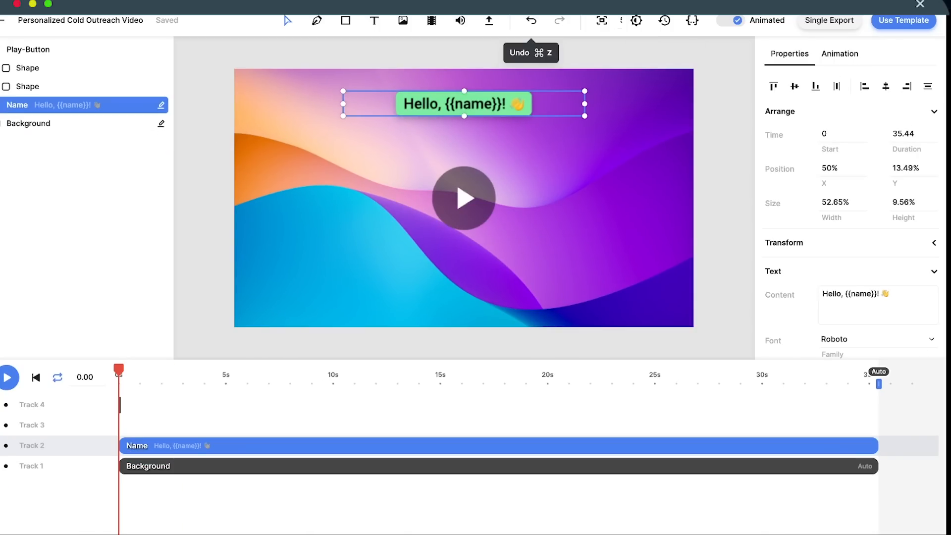
pyautogui.click(81, 127)
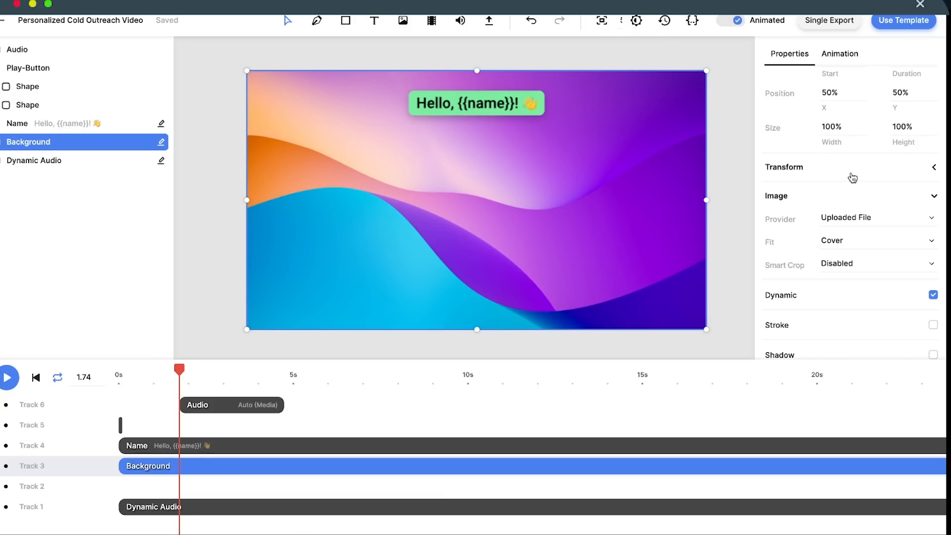
pyautogui.scroll(3, 852, 177)
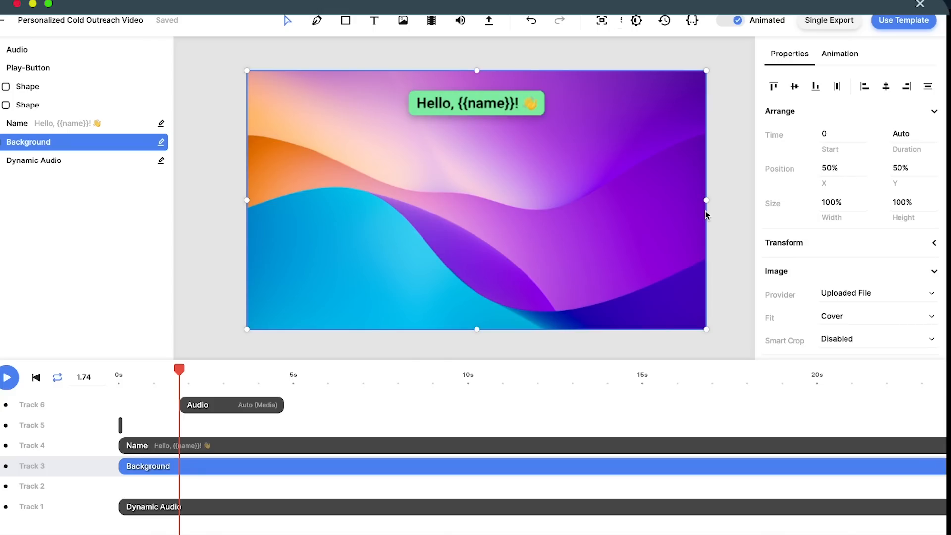
pyautogui.click(309, 510)
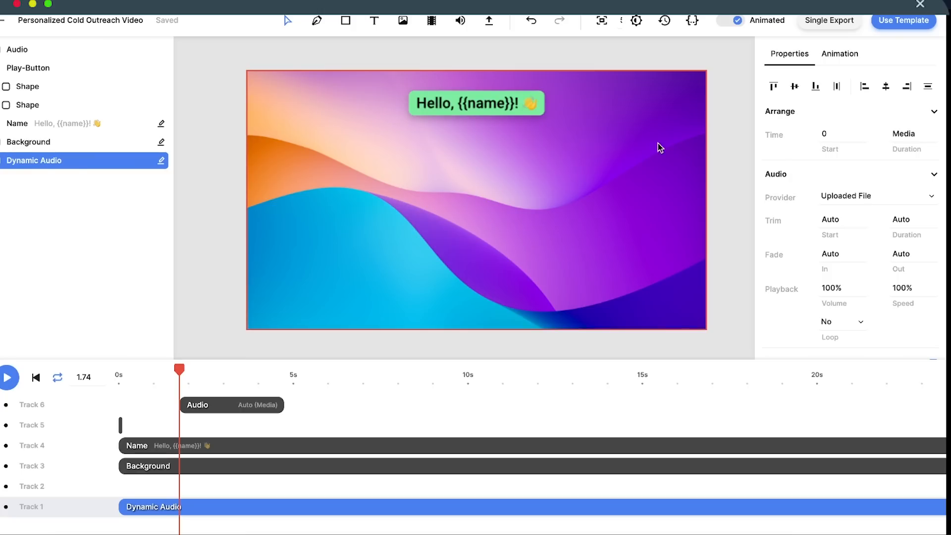
pyautogui.click(531, 20)
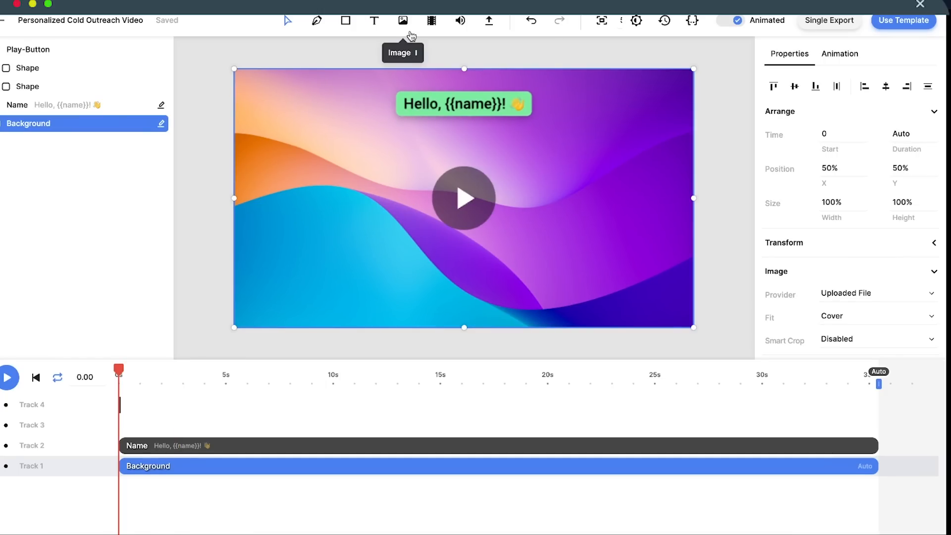
# Step: Add an audio clip on Track 1 and stretch it to about 35 seconds
pyautogui.click(461, 22)
pyautogui.moveTo(161, 405); pyautogui.dragTo(158, 533)
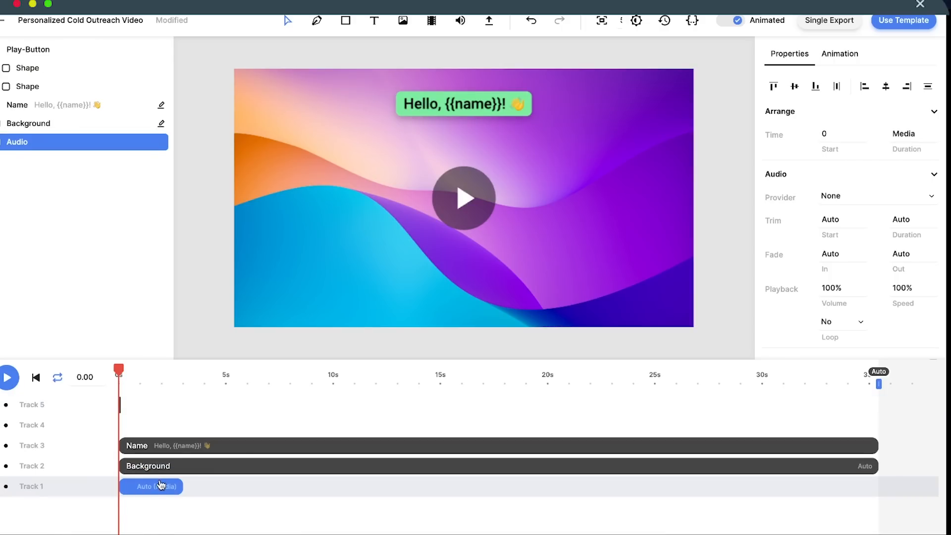
pyautogui.moveTo(180, 487); pyautogui.dragTo(693, 499)
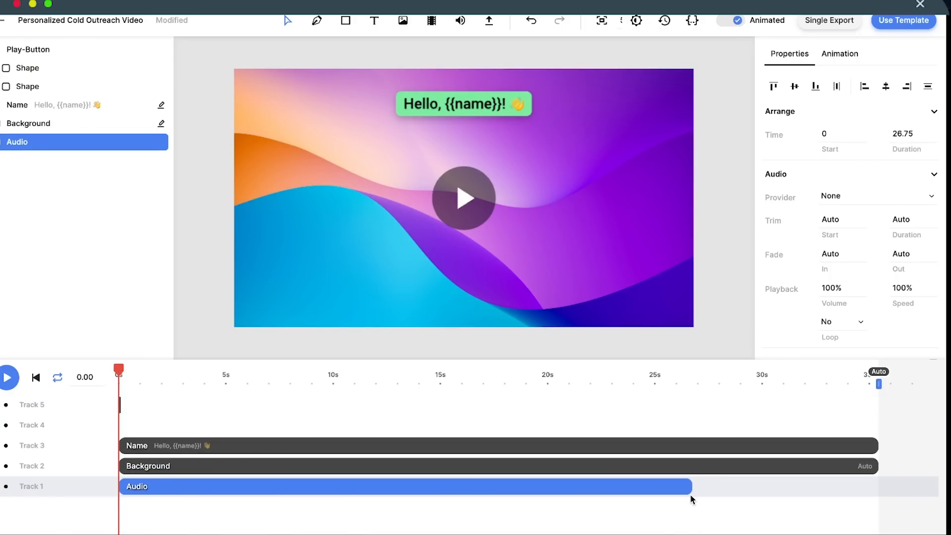
pyautogui.click(696, 493)
pyautogui.click(728, 466)
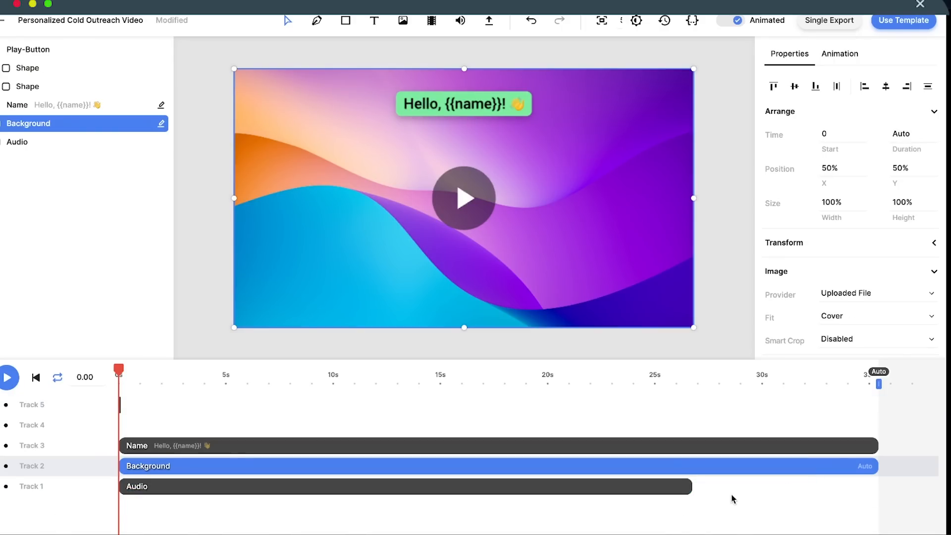
pyautogui.click(684, 490)
pyautogui.moveTo(684, 491); pyautogui.dragTo(872, 483)
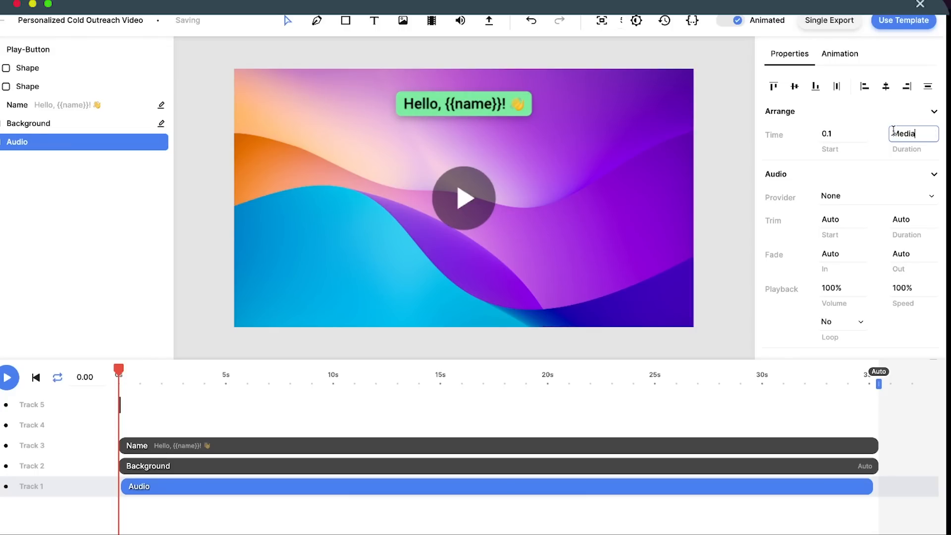
pyautogui.click(868, 110)
pyautogui.click(844, 117)
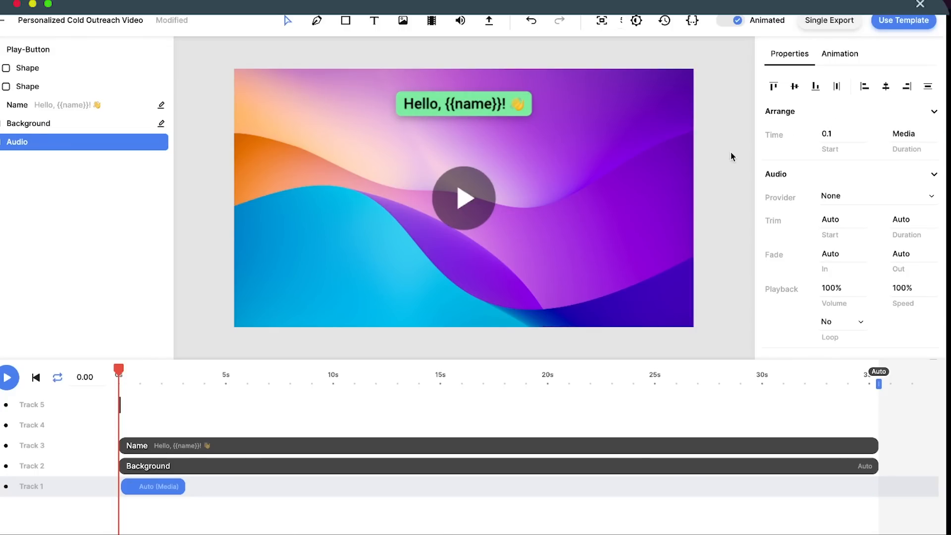
pyautogui.click(729, 155)
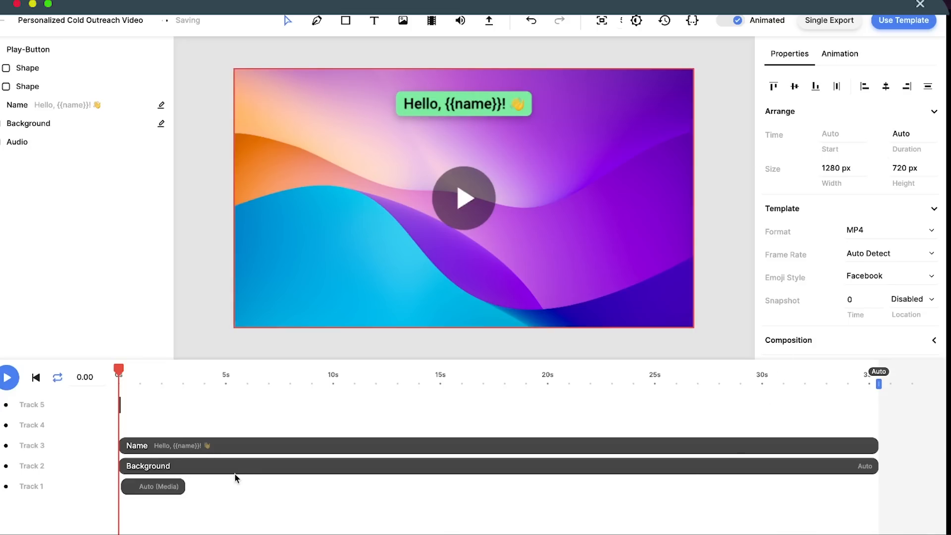
pyautogui.click(153, 488)
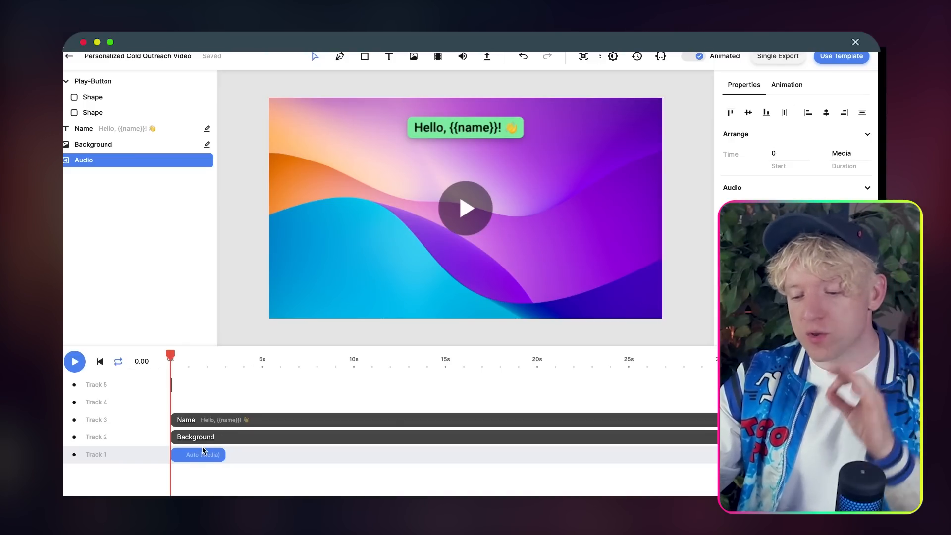
# Step: Replace the audio clip's media with an uploaded audio file
pyautogui.rightClick(203, 451)
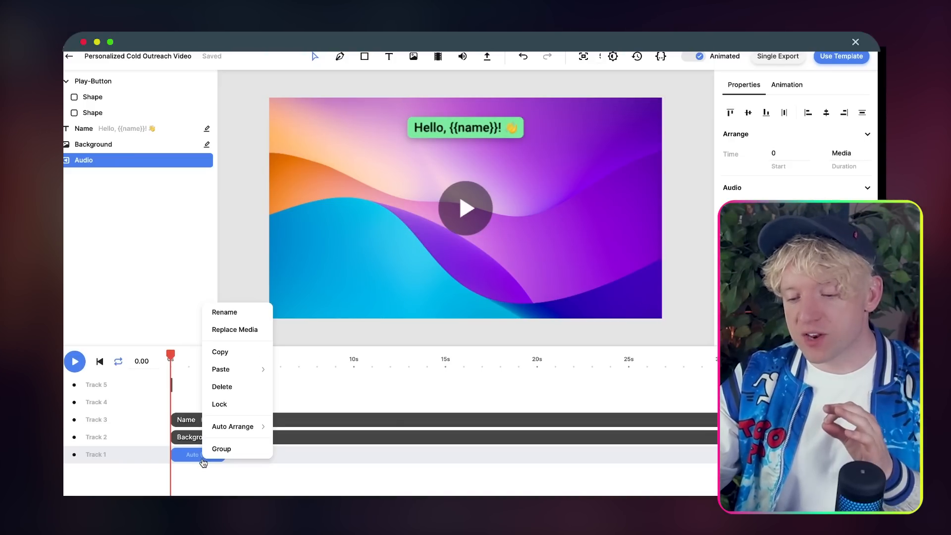
pyautogui.click(246, 330)
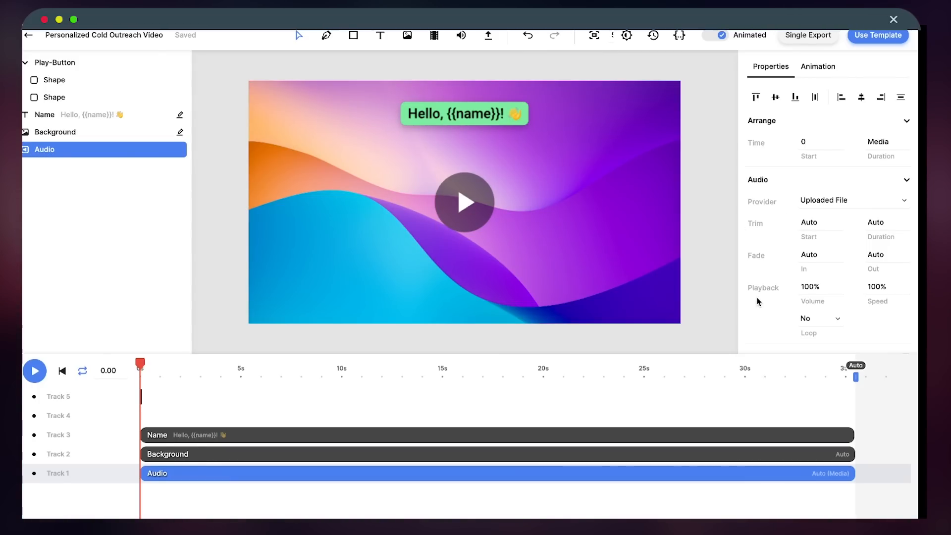
pyautogui.scroll(-3, 758, 300)
pyautogui.scroll(-1, 758, 301)
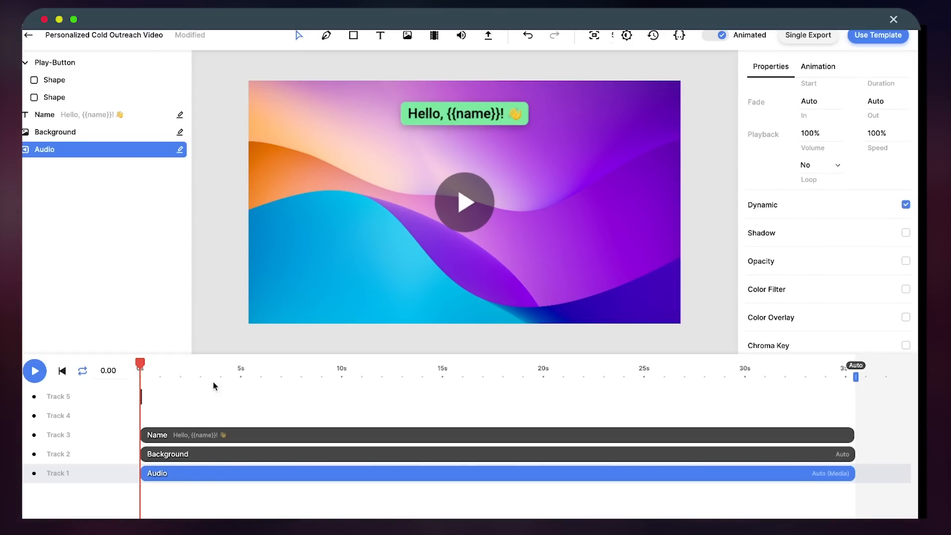
# Step: Rename the audio layer to 'Dynamic Audio'
pyautogui.click(186, 384)
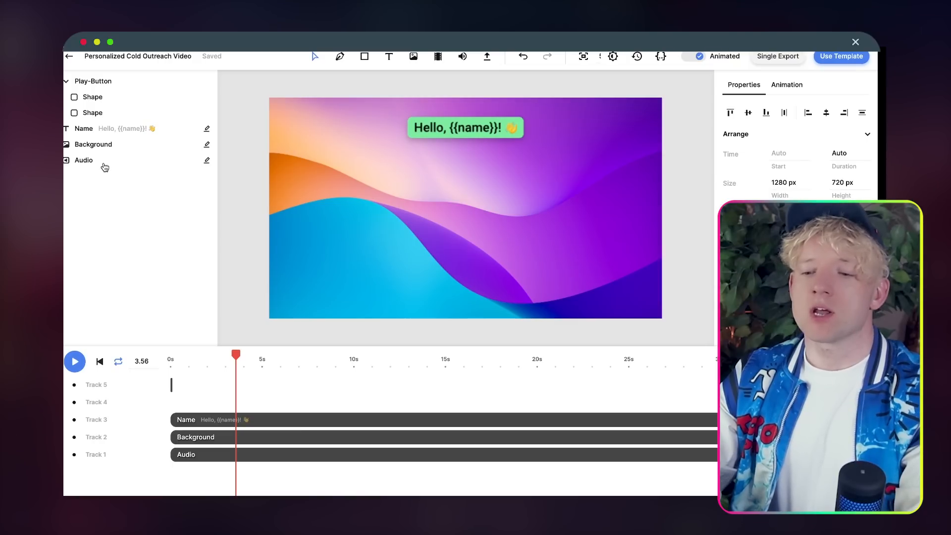
pyautogui.rightClick(104, 164)
pyautogui.click(119, 171)
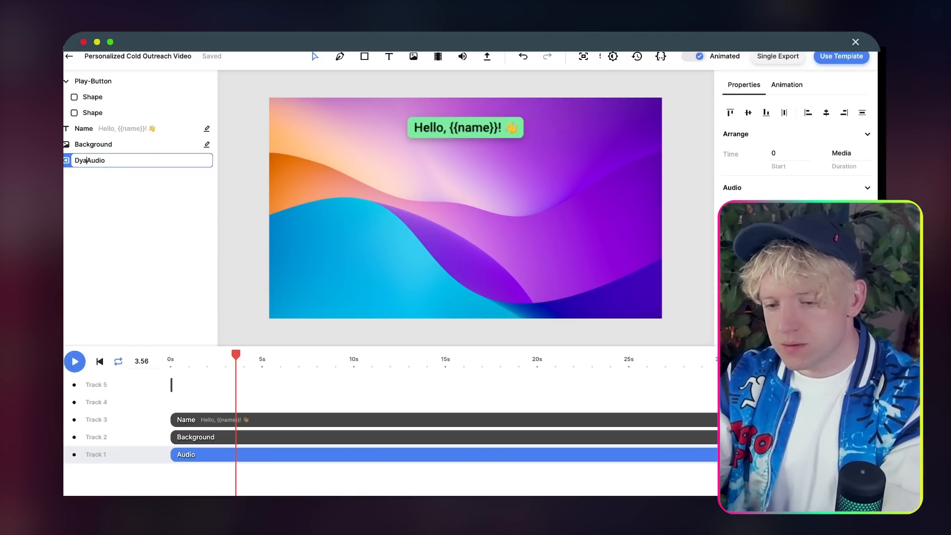
pyautogui.write('Dynam')
pyautogui.write('ic')
pyautogui.press('Return')
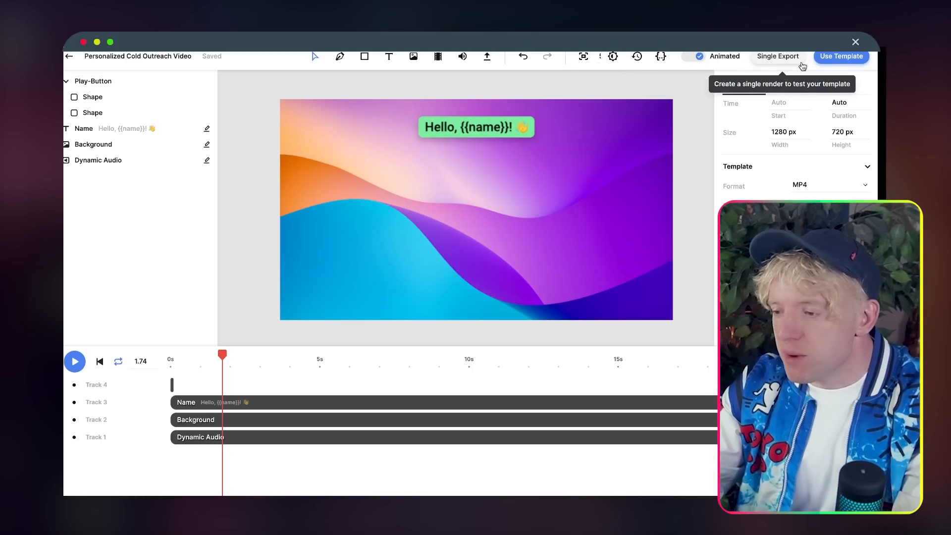
# Step: Copy the bearer API key from the template's API integration render request example
pyautogui.click(818, 60)
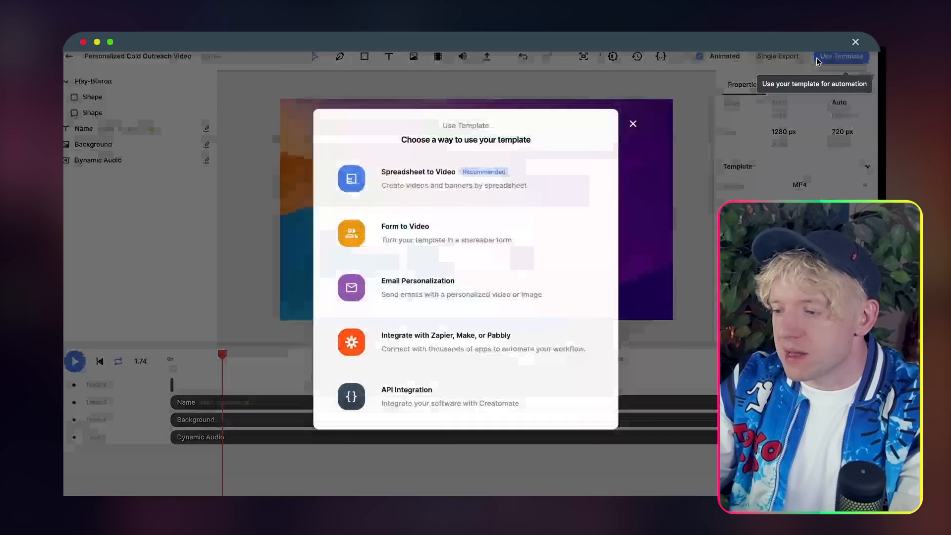
pyautogui.click(434, 396)
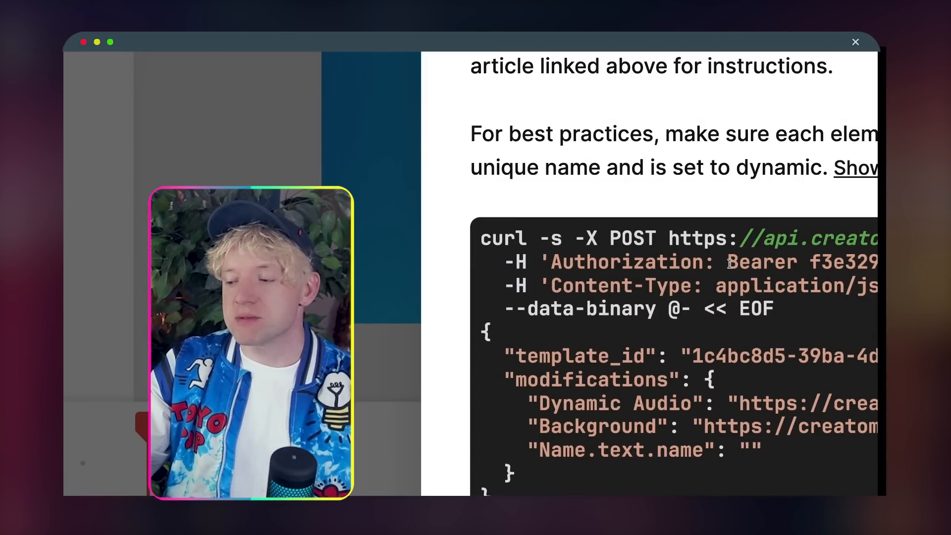
pyautogui.moveTo(730, 264); pyautogui.dragTo(848, 264)
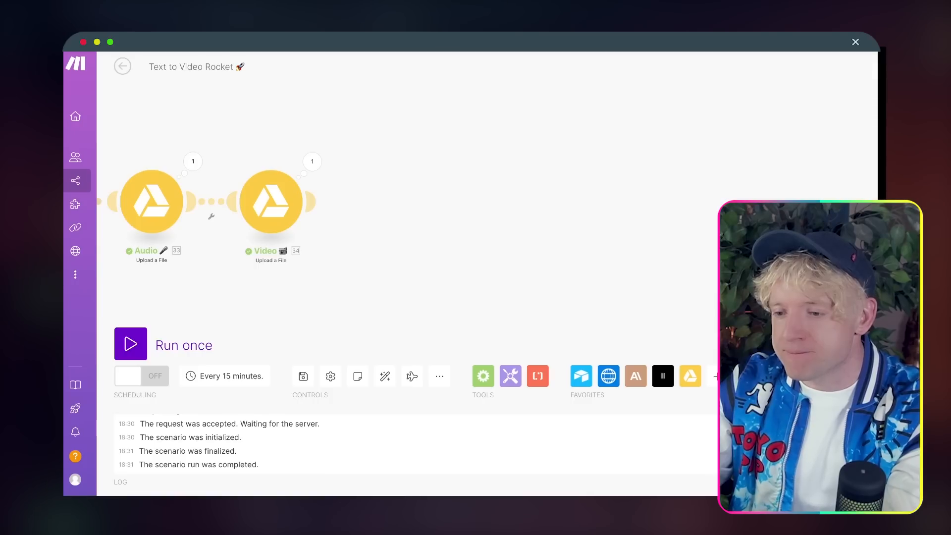
# Step: Add an HTTP Make a request module that POSTs to Creatomate's v1/renders URL
pyautogui.moveTo(399, 201); pyautogui.dragTo(591, 198)
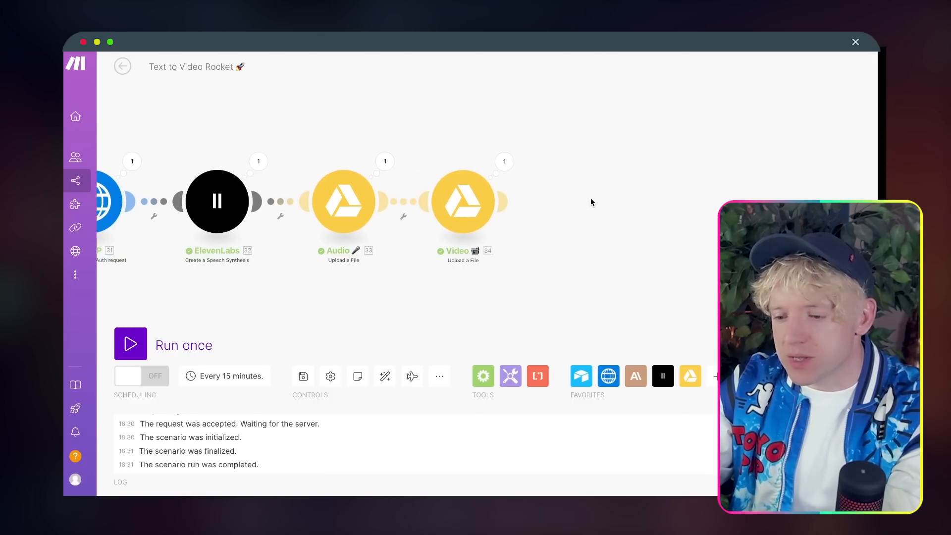
pyautogui.click(509, 201)
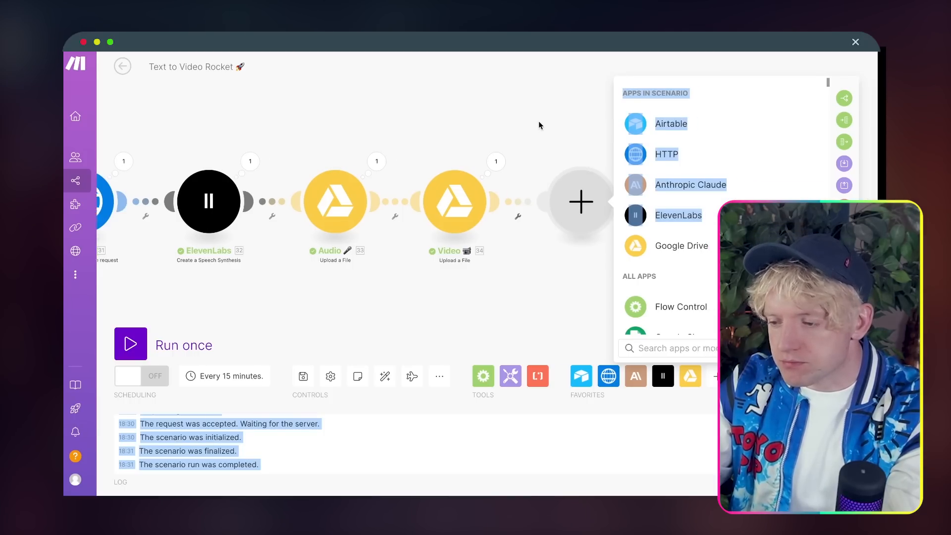
pyautogui.click(557, 155)
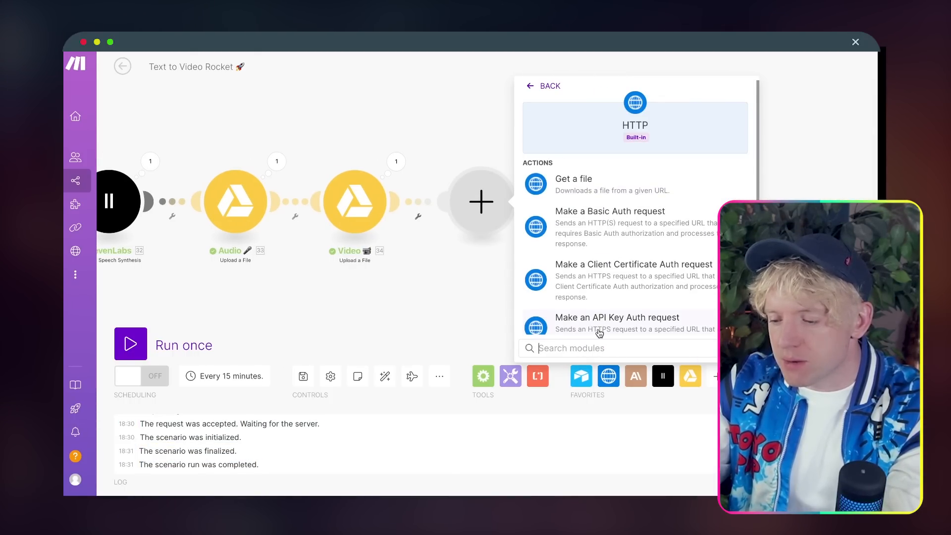
pyautogui.click(619, 124)
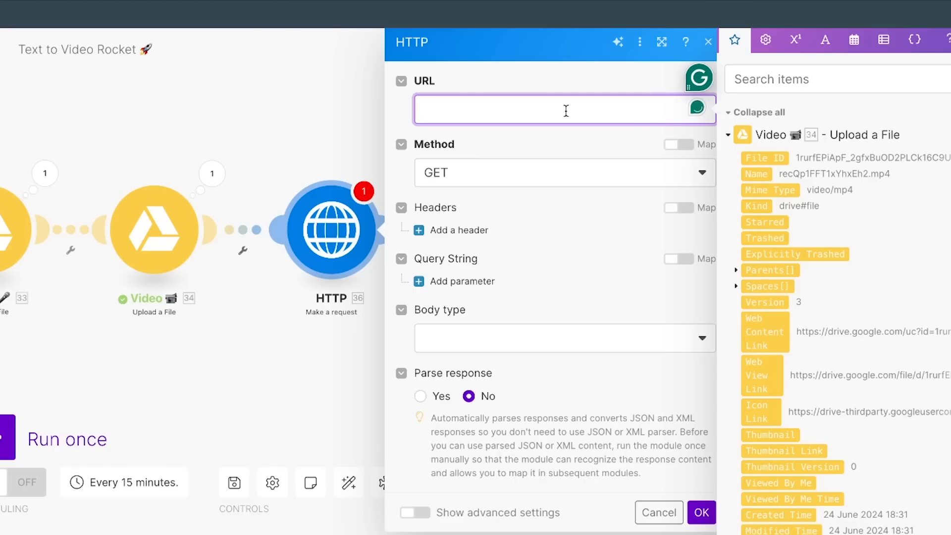
pyautogui.write('https://api.creatomate.com/v1/renders')
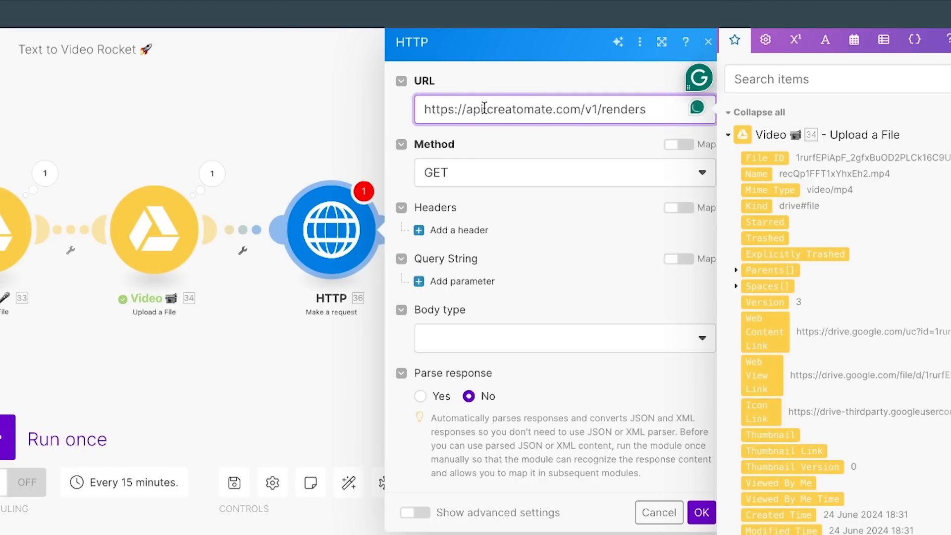
pyautogui.moveTo(485, 108); pyautogui.dragTo(553, 108)
pyautogui.click(562, 105)
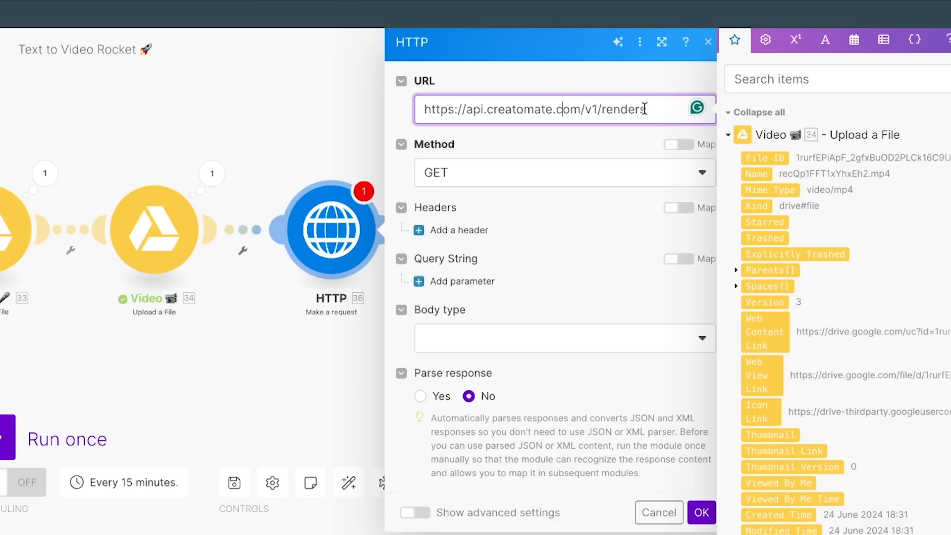
pyautogui.click(517, 173)
pyautogui.click(518, 255)
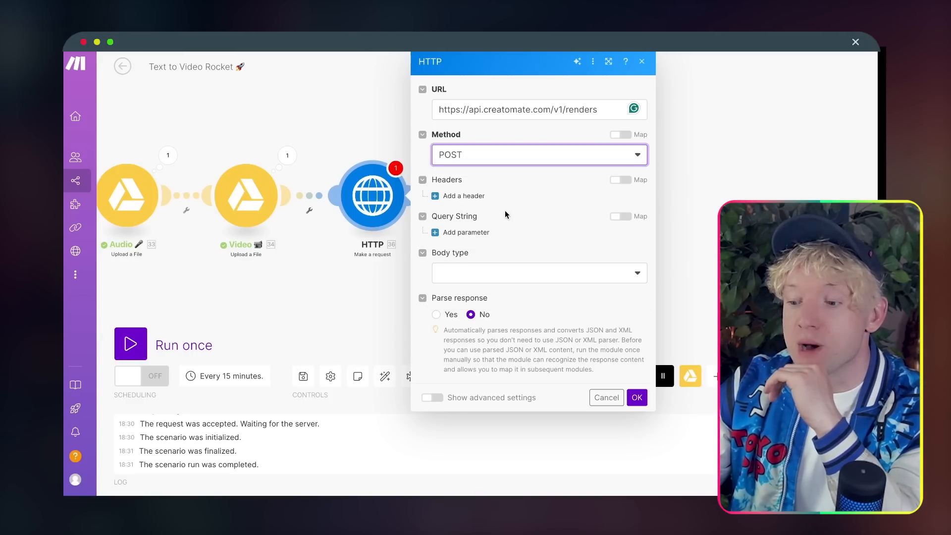
pyautogui.click(518, 179)
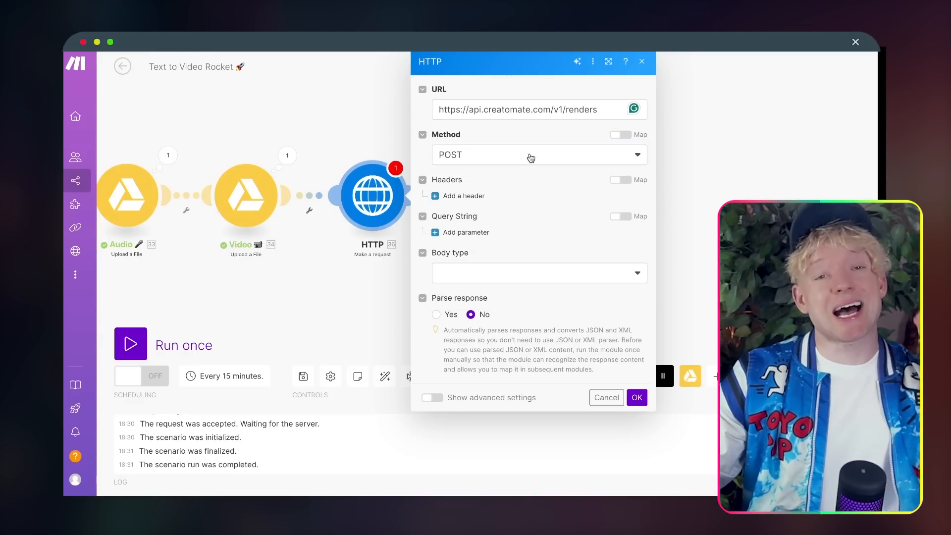
# Step: Add an Authorization request header whose value is 'Bearer' plus the API key
pyautogui.click(464, 195)
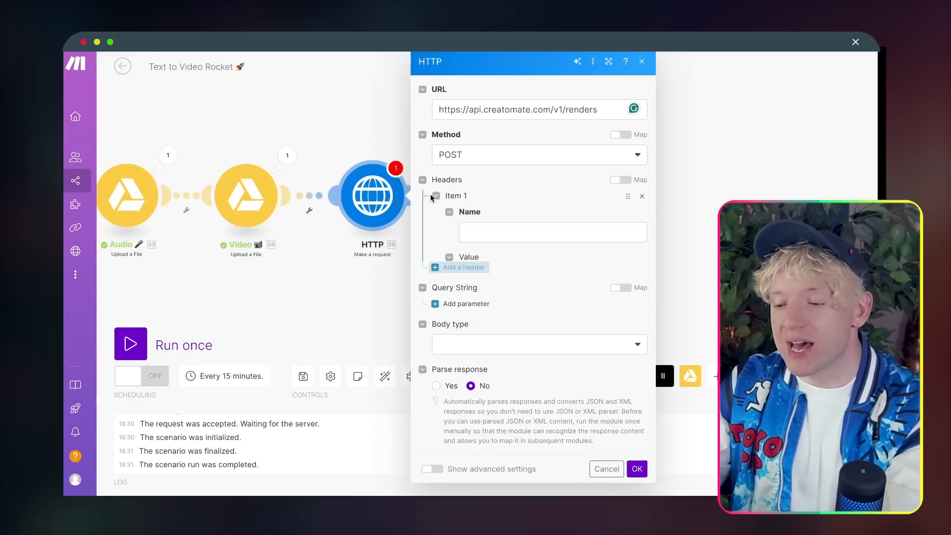
pyautogui.click(482, 228)
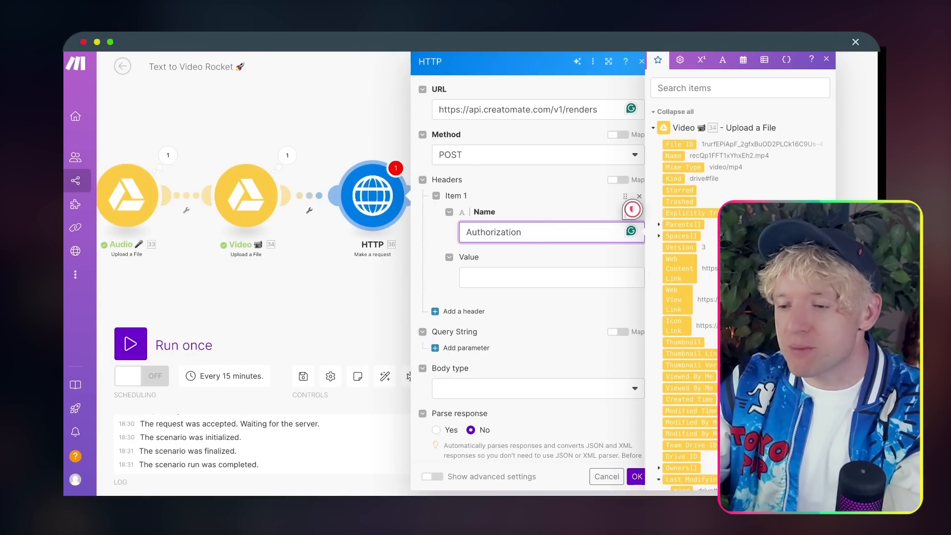
pyautogui.press('Tab')
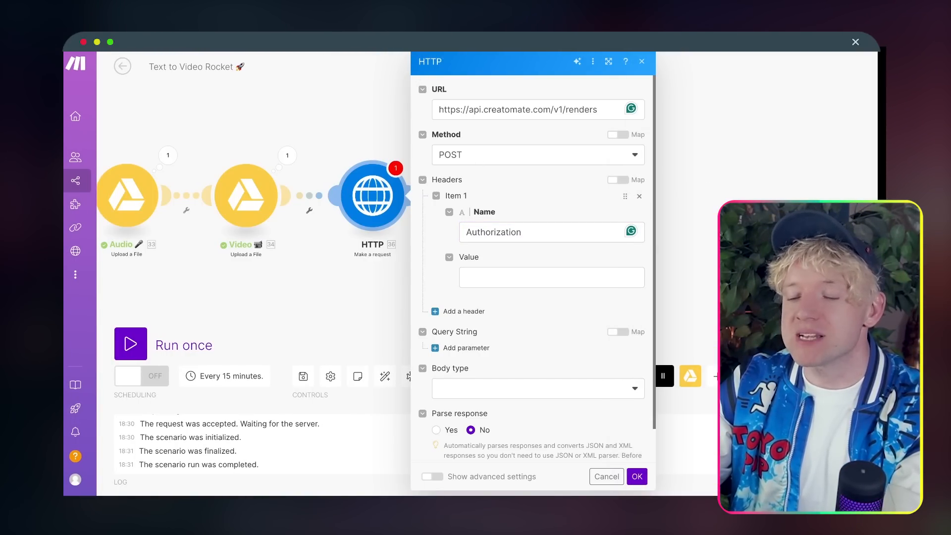
pyautogui.click(484, 272)
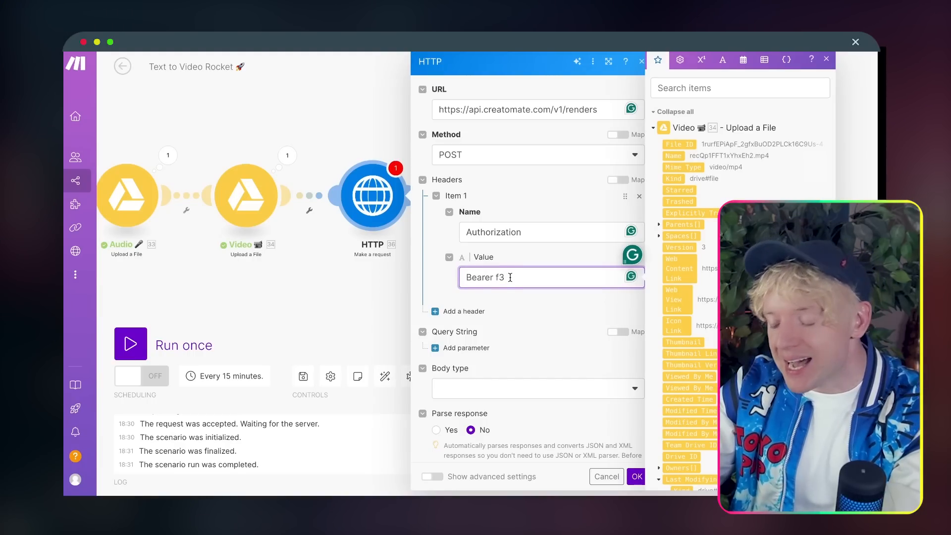
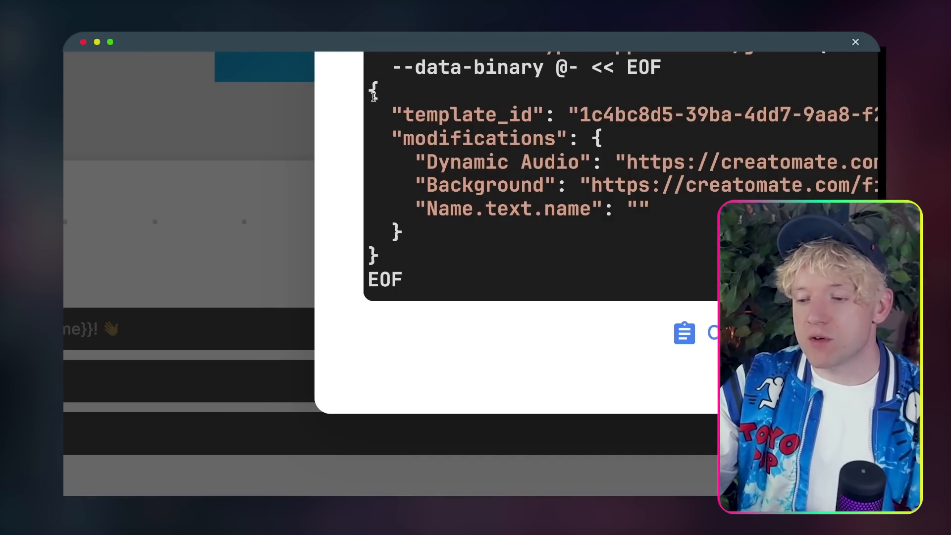
# Step: Copy the JSON body from Creatomate's example render request
pyautogui.moveTo(374, 95); pyautogui.dragTo(418, 248)
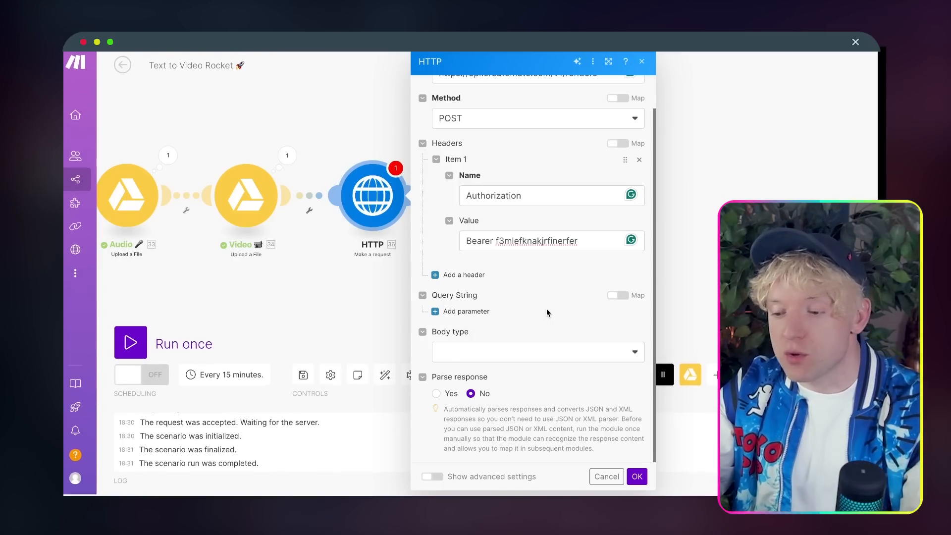
pyautogui.click(489, 352)
# Step: Set a Raw JSON (application/json) body and paste the Creatomate template JSON as request content
pyautogui.click(481, 370)
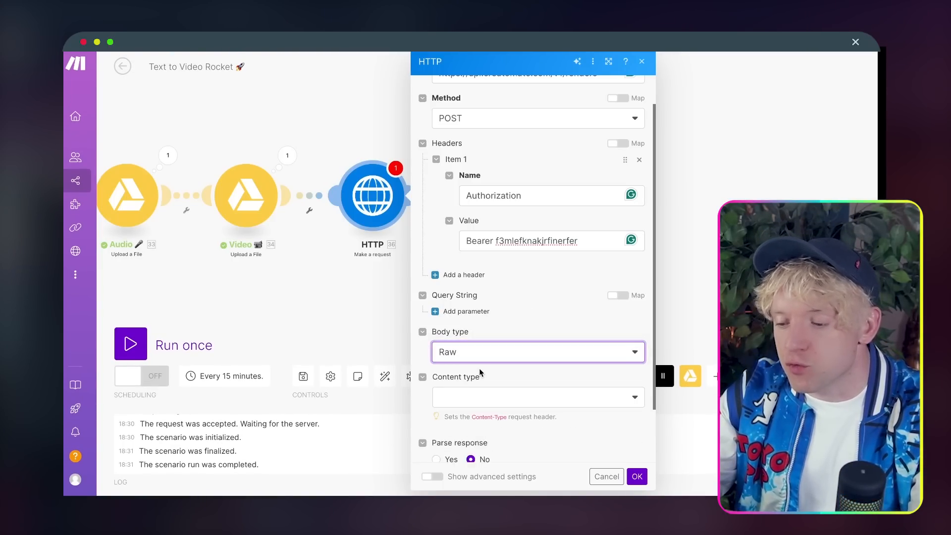
pyautogui.scroll(-4, 546, 316)
pyautogui.click(537, 290)
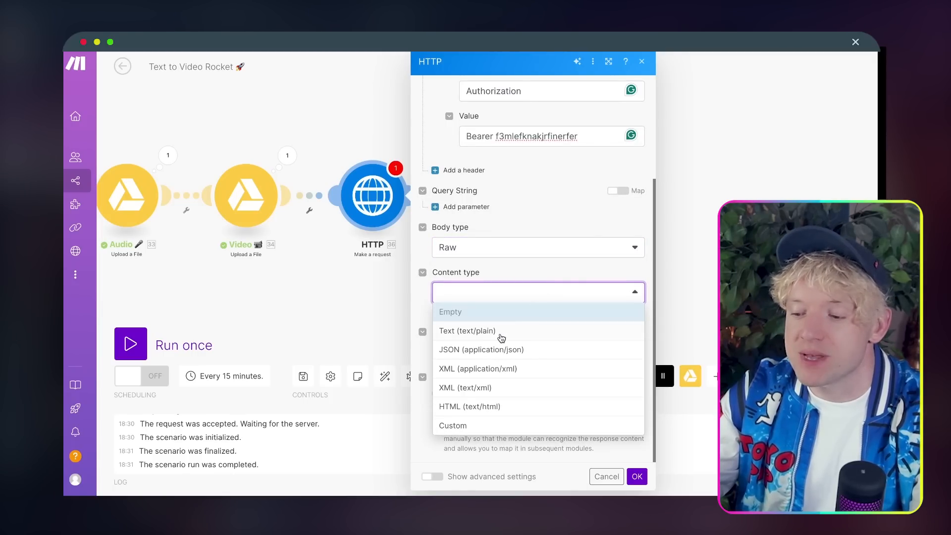
pyautogui.click(497, 351)
pyautogui.click(500, 353)
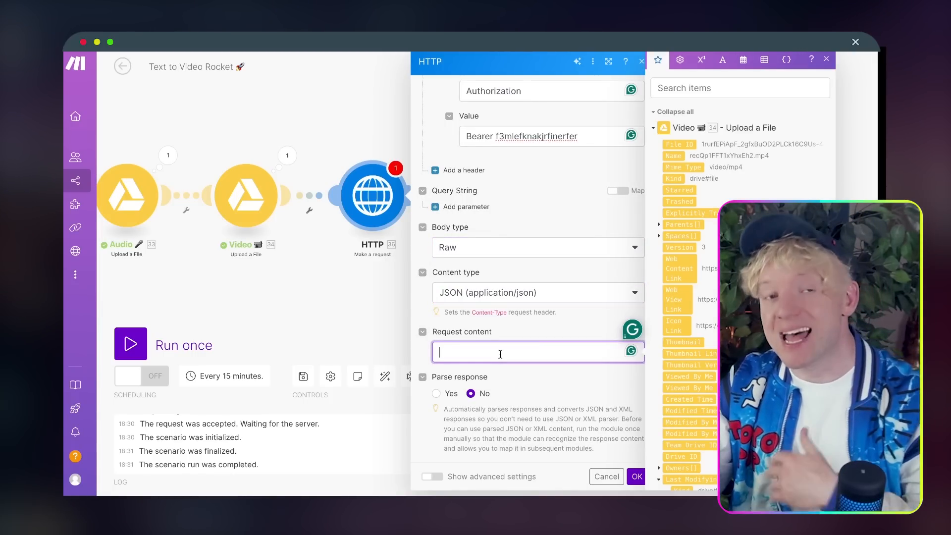
pyautogui.press('super+v')
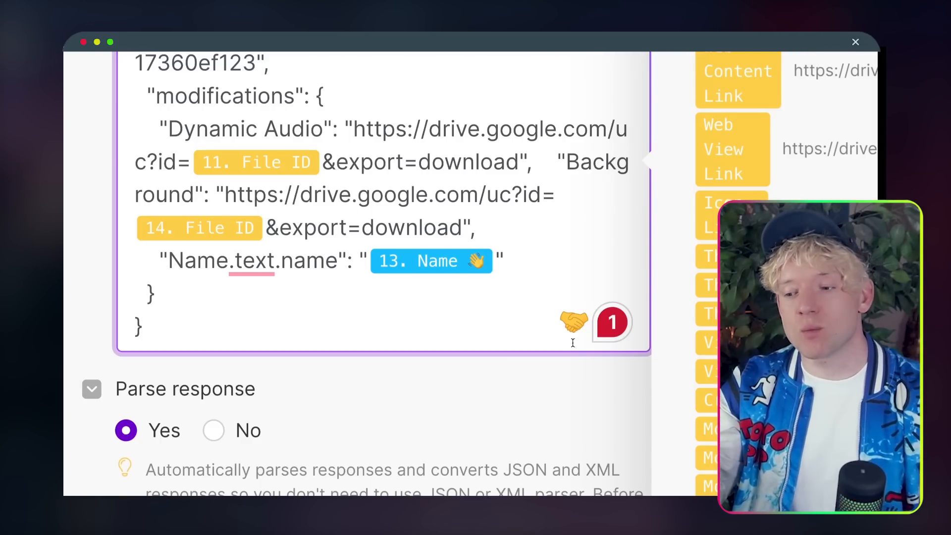
pyautogui.moveTo(353, 128); pyautogui.dragTo(514, 170)
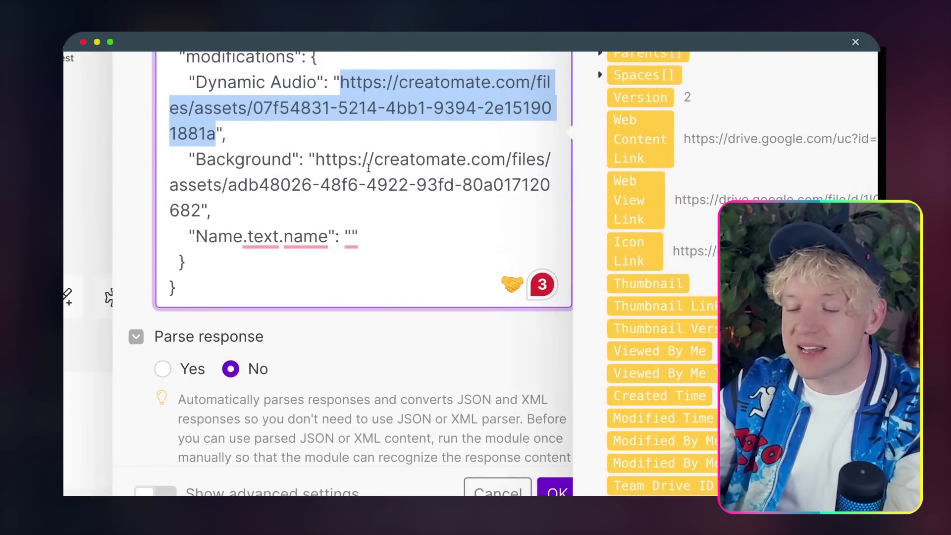
# Step: Replace the audio and background URLs with Drive links using the Audio and Video File IDs
pyautogui.write('https://drive.google.com/uc?id=11.id&export=download')
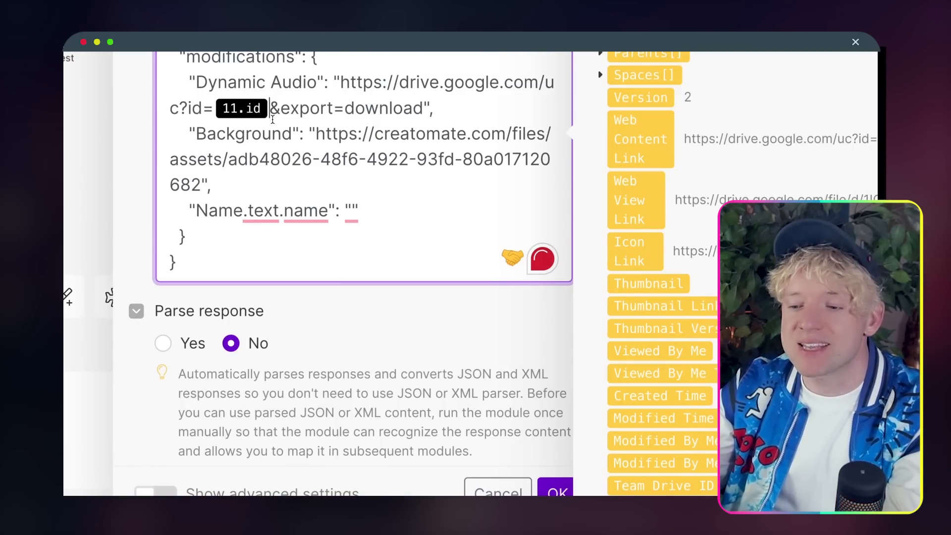
pyautogui.click(272, 120)
pyautogui.press('BackSpace')
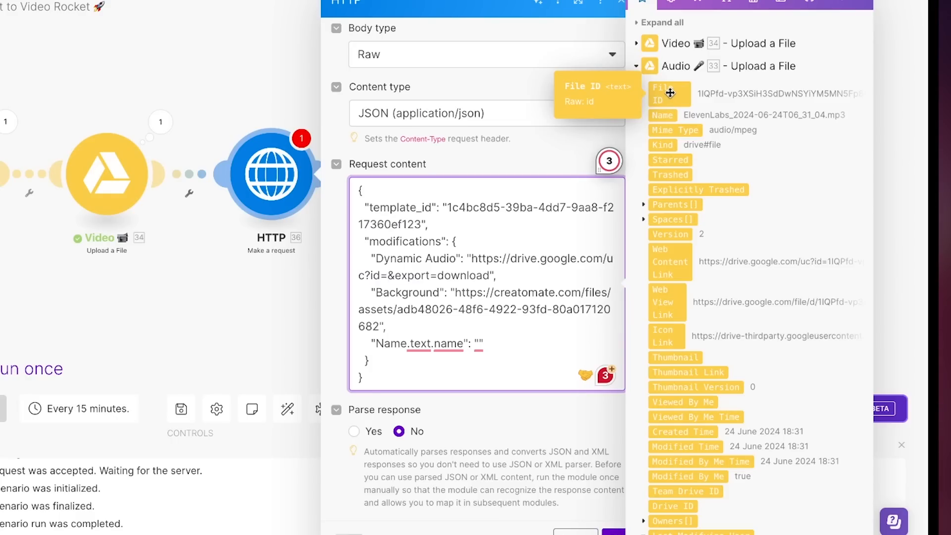
pyautogui.click(669, 93)
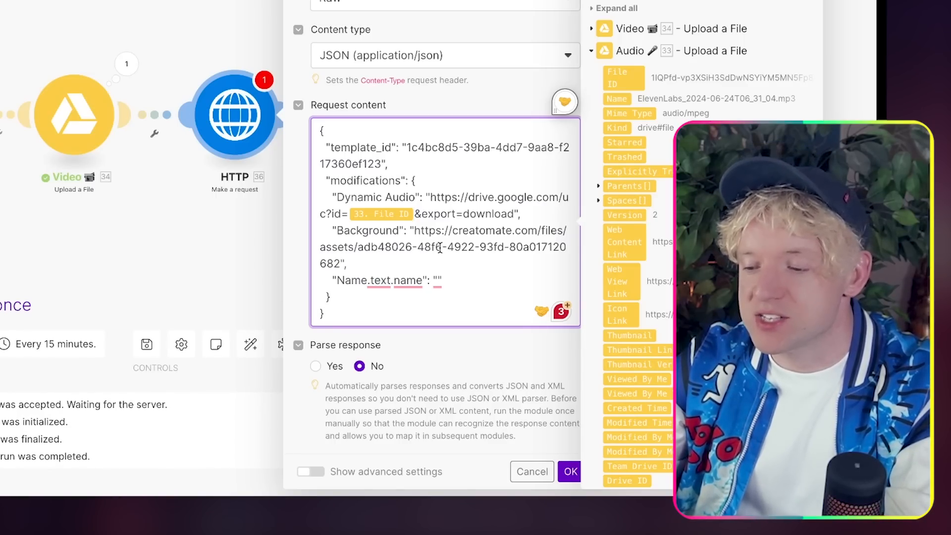
pyautogui.moveTo(415, 229); pyautogui.dragTo(336, 262)
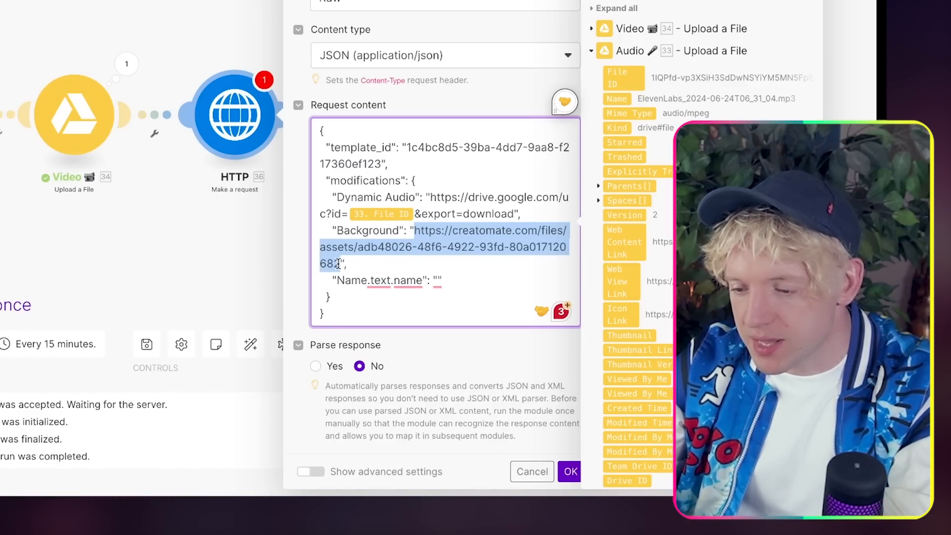
pyautogui.write('https://drive.google.com/uc?id=14.id&export=download')
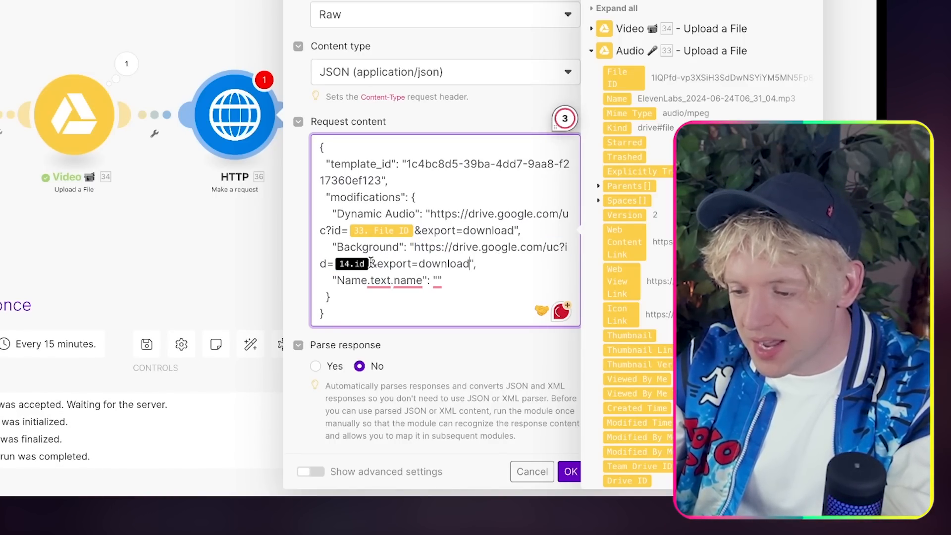
pyautogui.press('BackSpace')
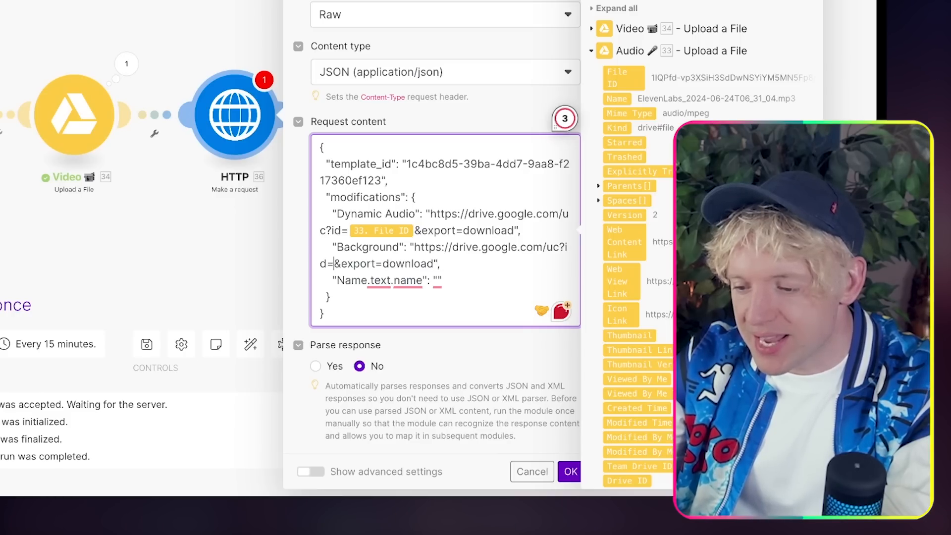
pyautogui.click(618, 31)
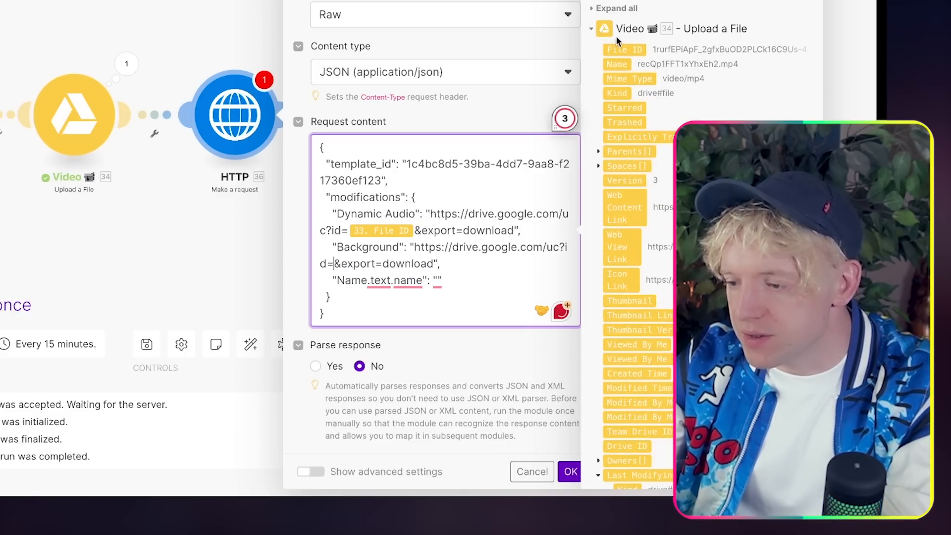
pyautogui.moveTo(622, 51); pyautogui.dragTo(437, 261)
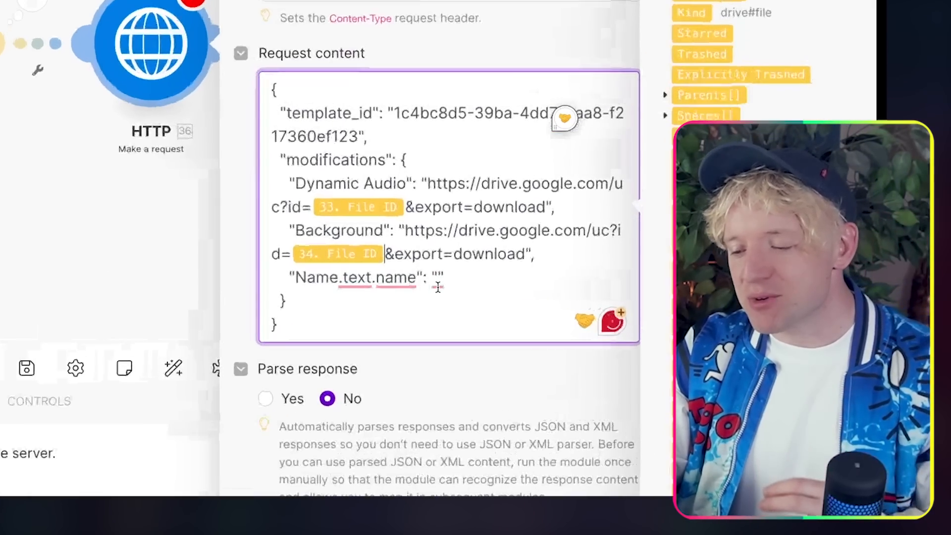
# Step: Map the record's Name into Name.text.name, set Parse response to Yes, and save
pyautogui.click(438, 286)
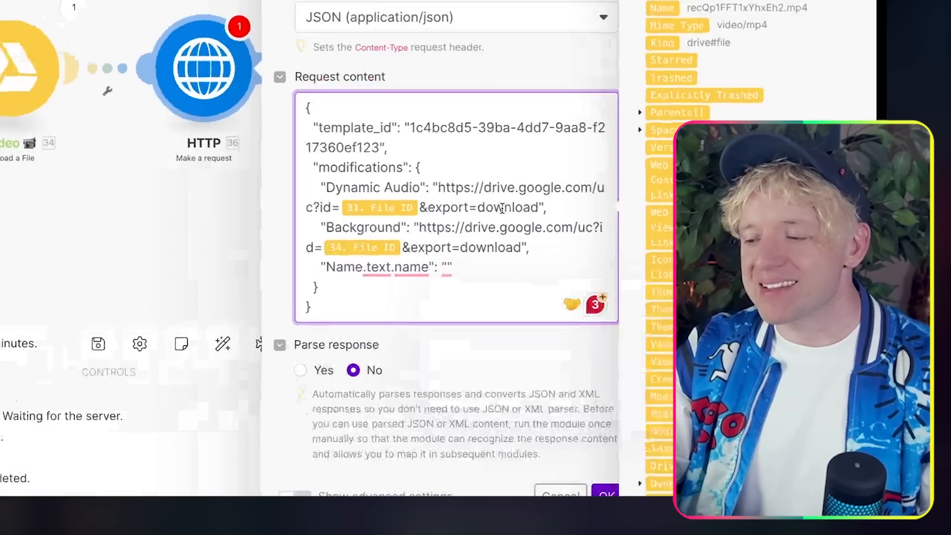
pyautogui.scroll(-10, 654, 248)
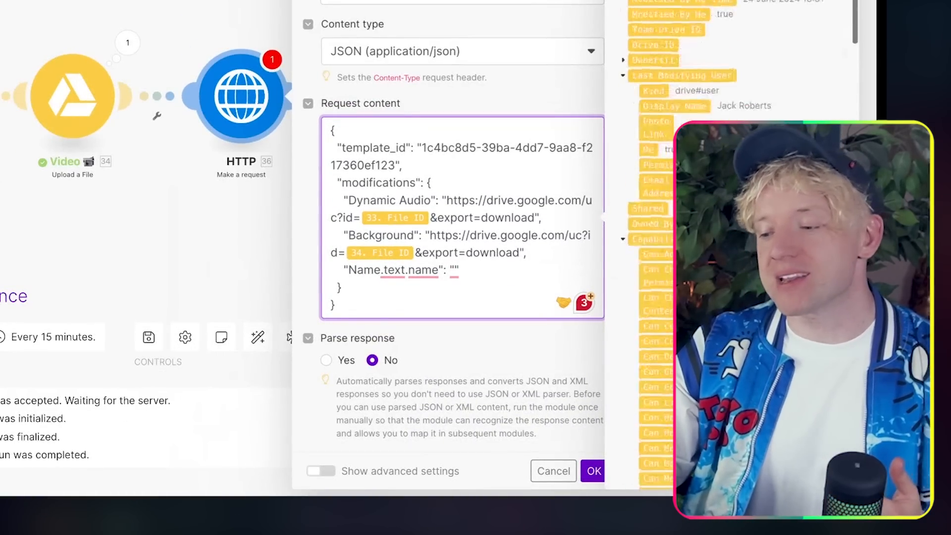
pyautogui.scroll(-15, 625, 350)
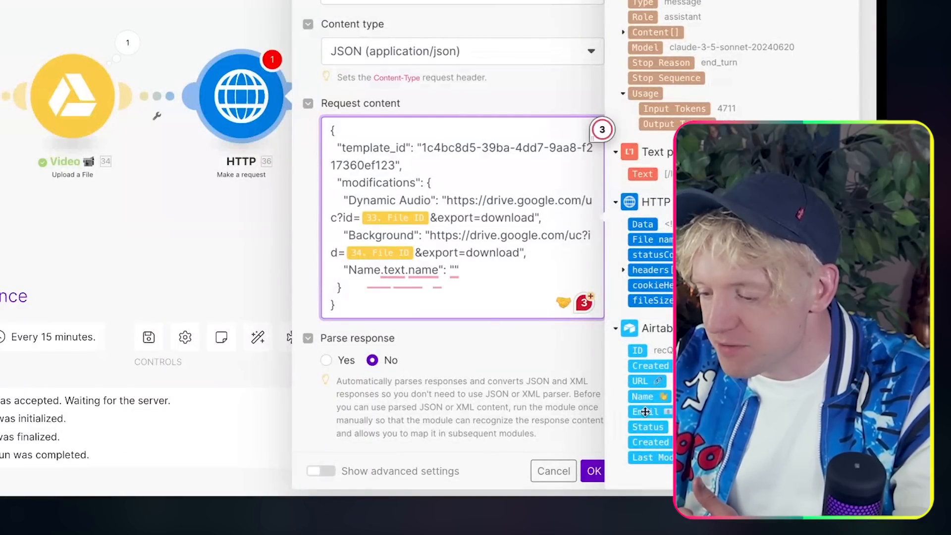
pyautogui.moveTo(646, 396); pyautogui.dragTo(487, 269)
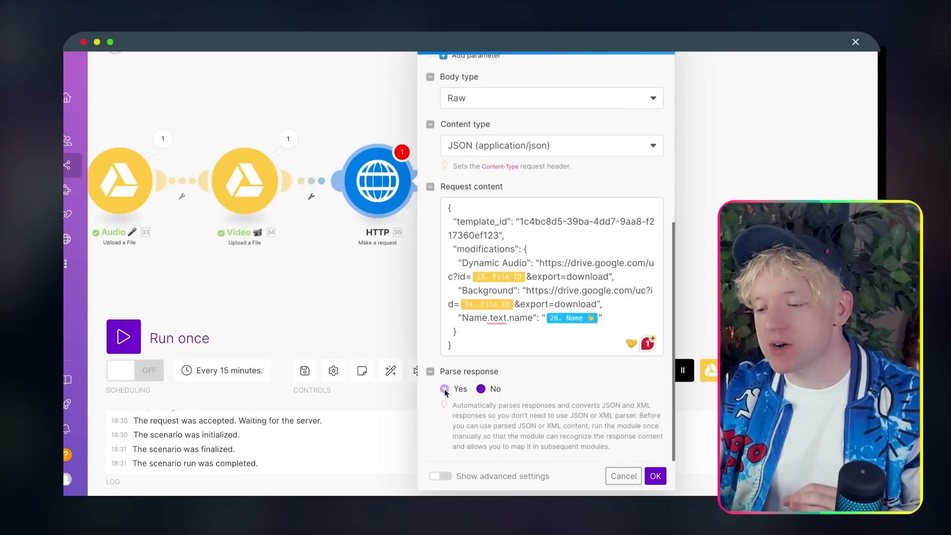
pyautogui.click(444, 389)
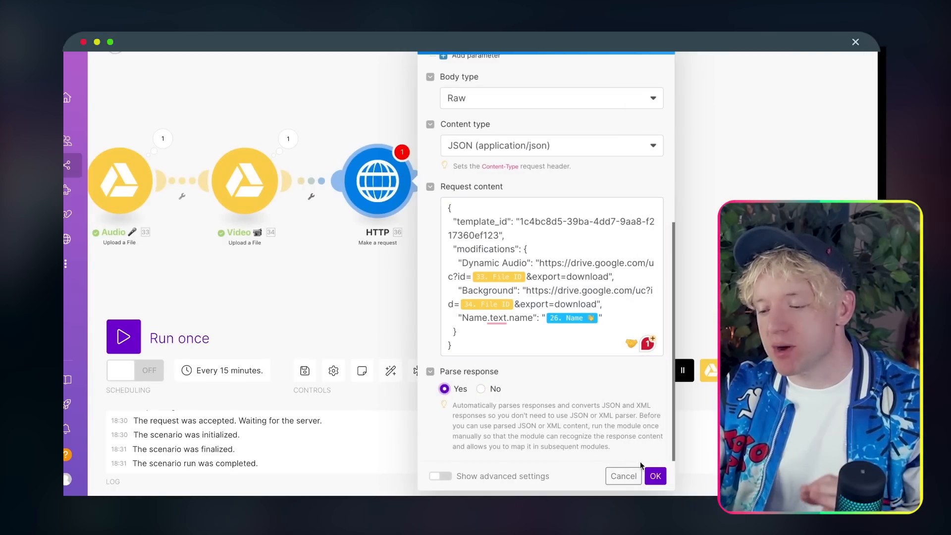
pyautogui.click(654, 477)
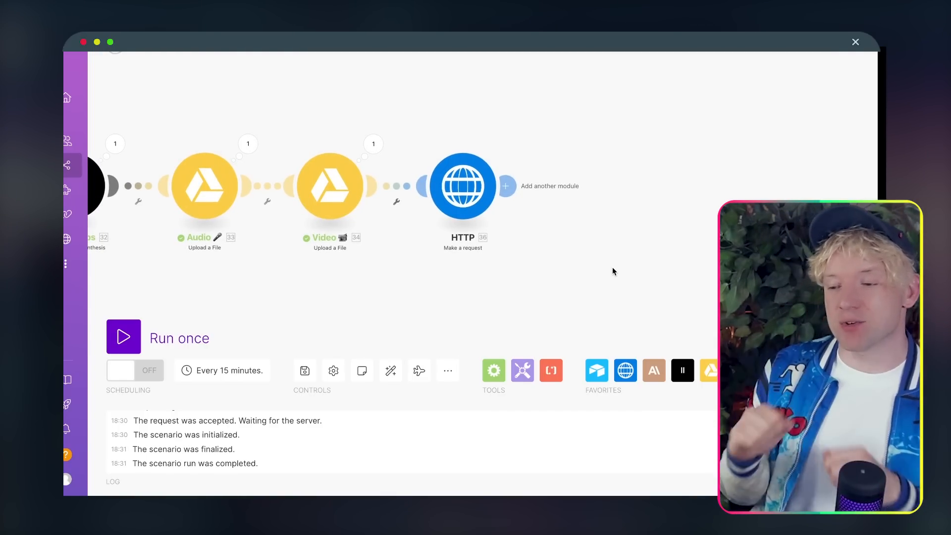
# Step: Add a Gmail Create a Draft module after the HTTP request
pyautogui.click(509, 180)
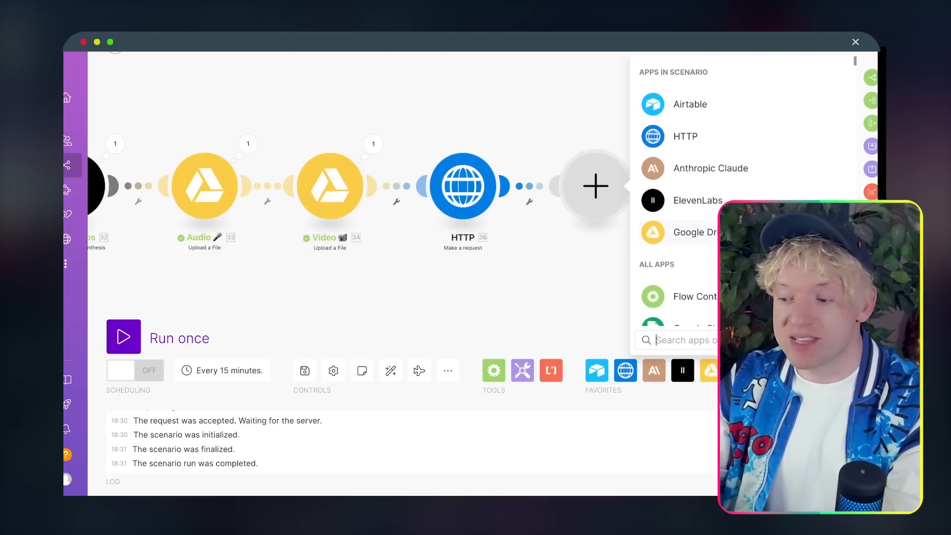
pyautogui.moveTo(640, 265); pyautogui.dragTo(375, 280)
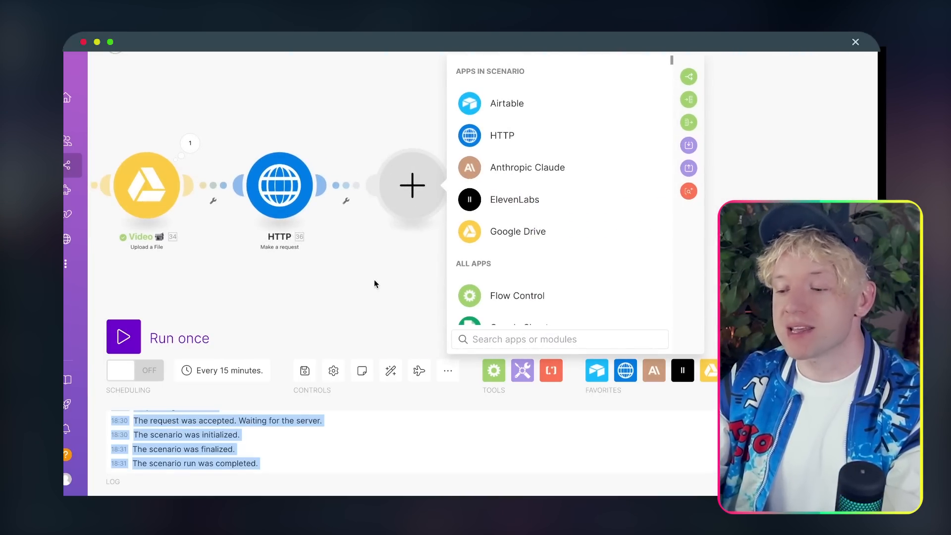
pyautogui.click(510, 340)
pyautogui.write('gmail')
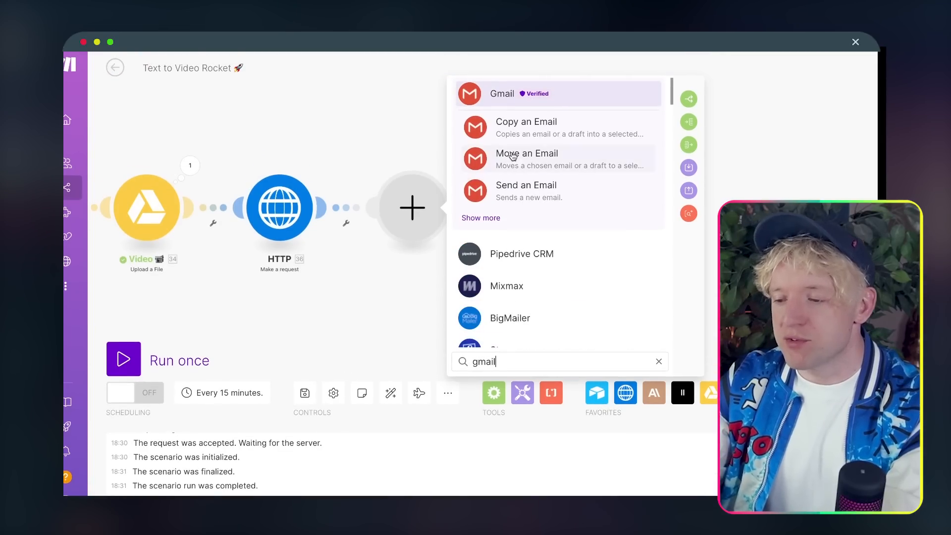
pyautogui.click(485, 218)
pyautogui.click(548, 234)
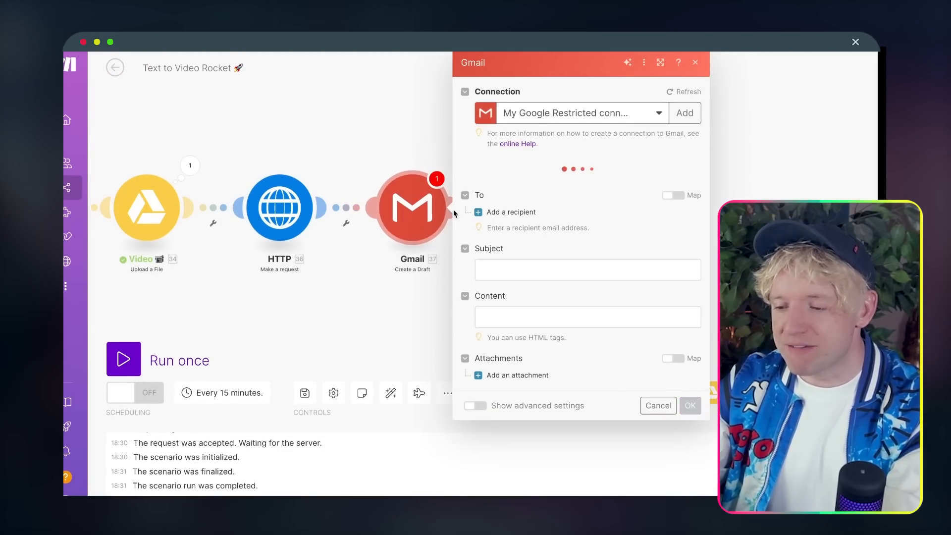
# Step: Address the draft to the Airtable record's Email
pyautogui.click(478, 216)
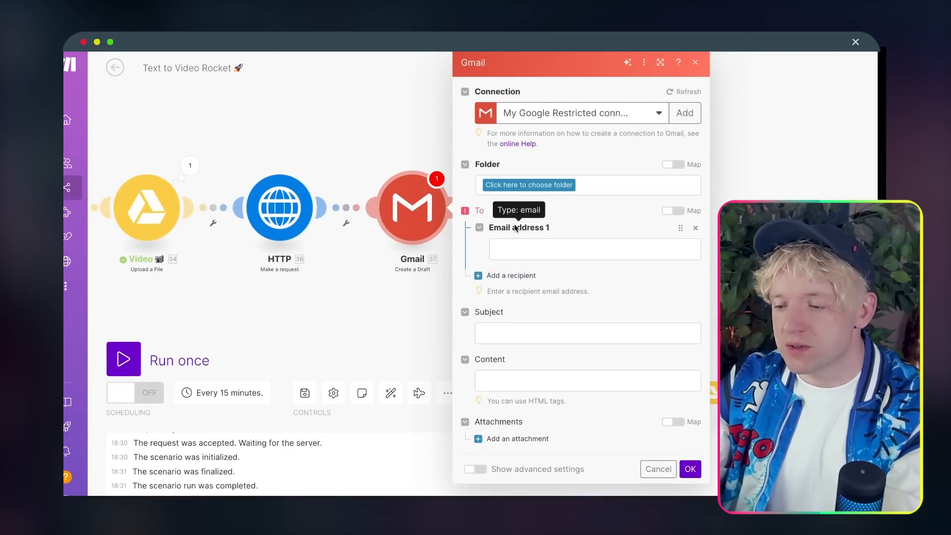
pyautogui.click(544, 246)
pyautogui.scroll(-15, 779, 416)
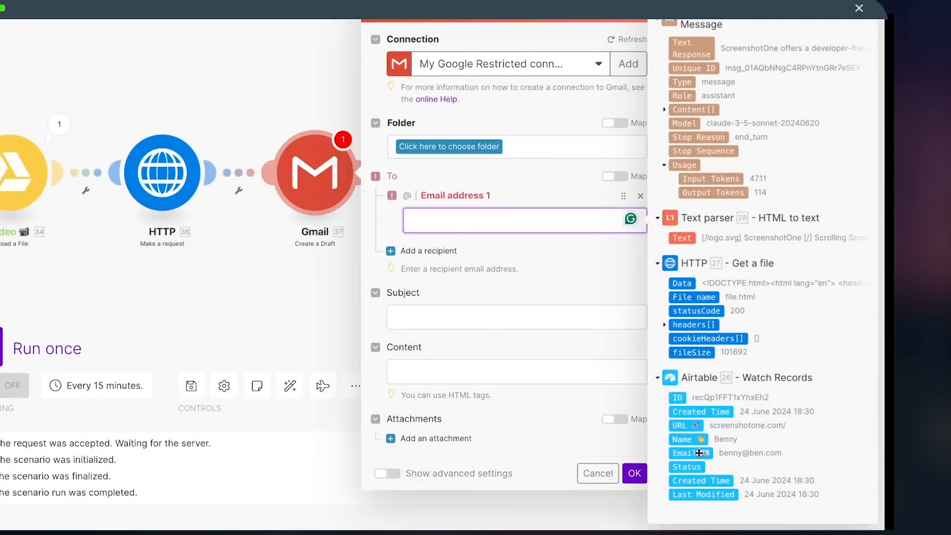
pyautogui.click(686, 452)
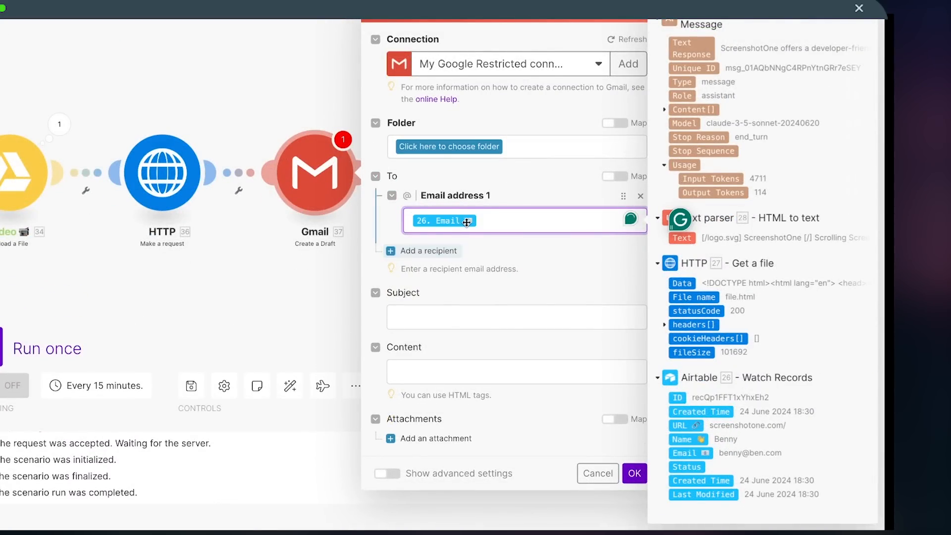
# Step: Write the subject 'Hey <Name>, I made a video for you' using the record's Name
pyautogui.click(434, 309)
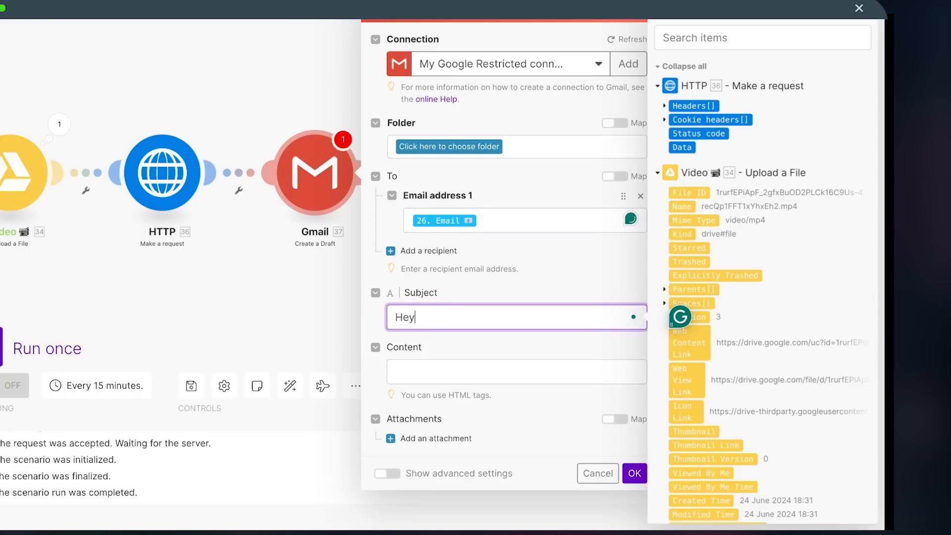
pyautogui.write('Hey')
pyautogui.press('BackSpace')
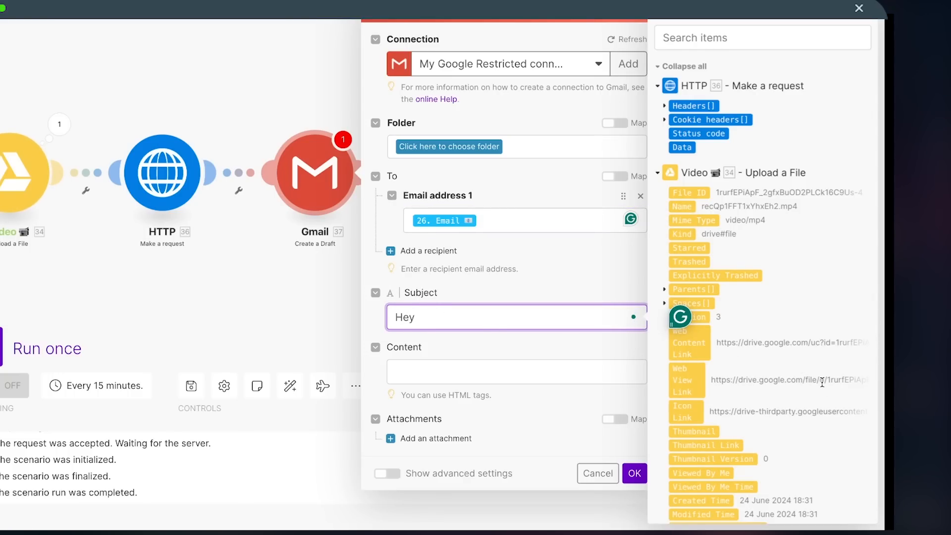
pyautogui.scroll(-15, 822, 382)
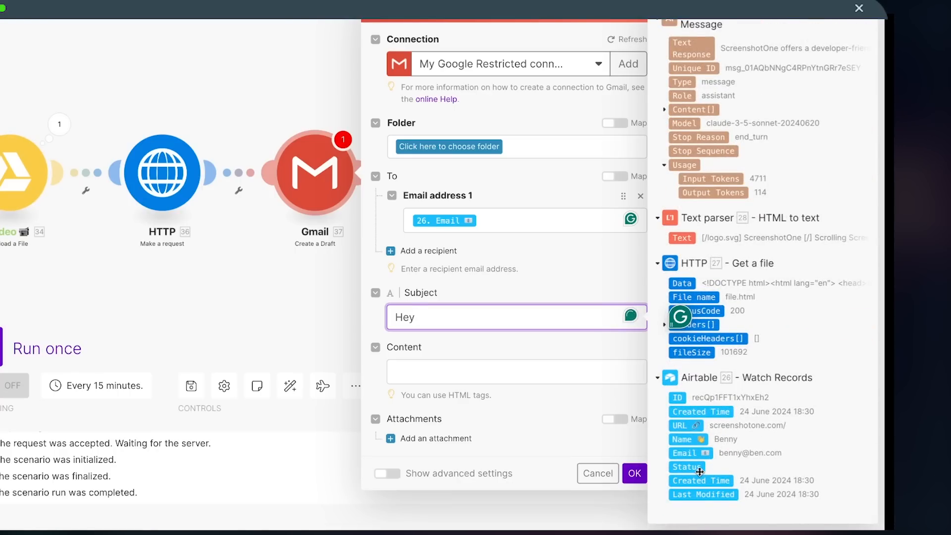
pyautogui.click(686, 439)
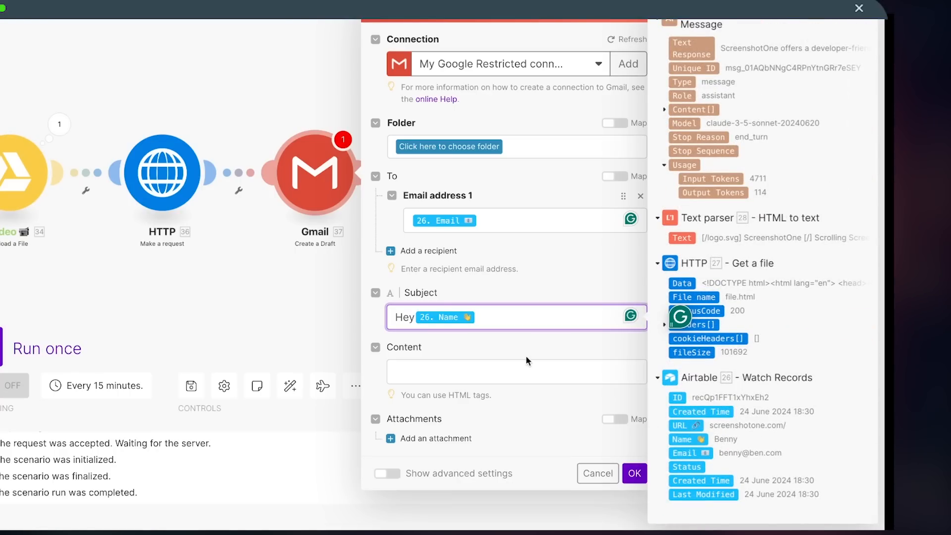
pyautogui.click(548, 319)
pyautogui.write(', I made a short video for you')
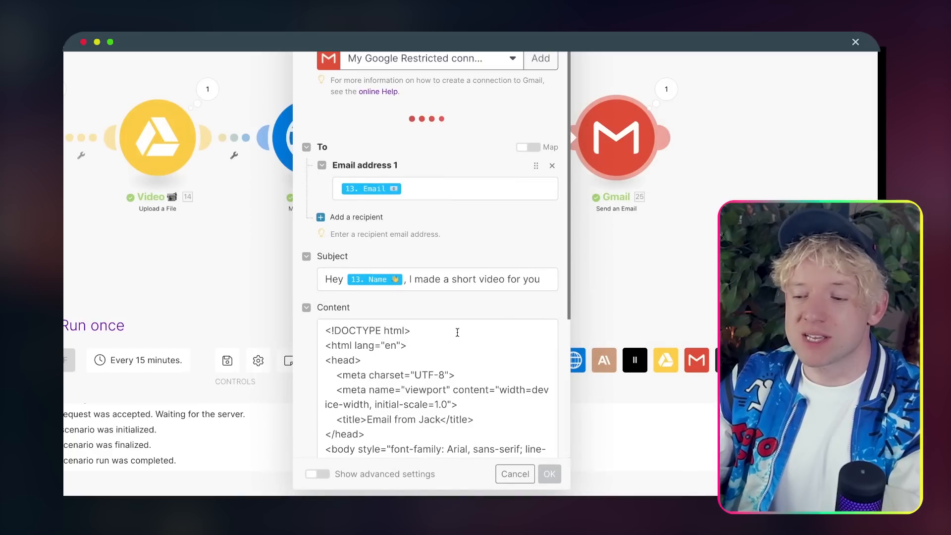
# Step: Paste the HTML email body and preview it in Code Beautify's HTML Viewer
pyautogui.scroll(-2, 424, 382)
pyautogui.click(433, 345)
pyautogui.hotkey('ctrl', 'a')
pyautogui.scroll(2, 434, 345)
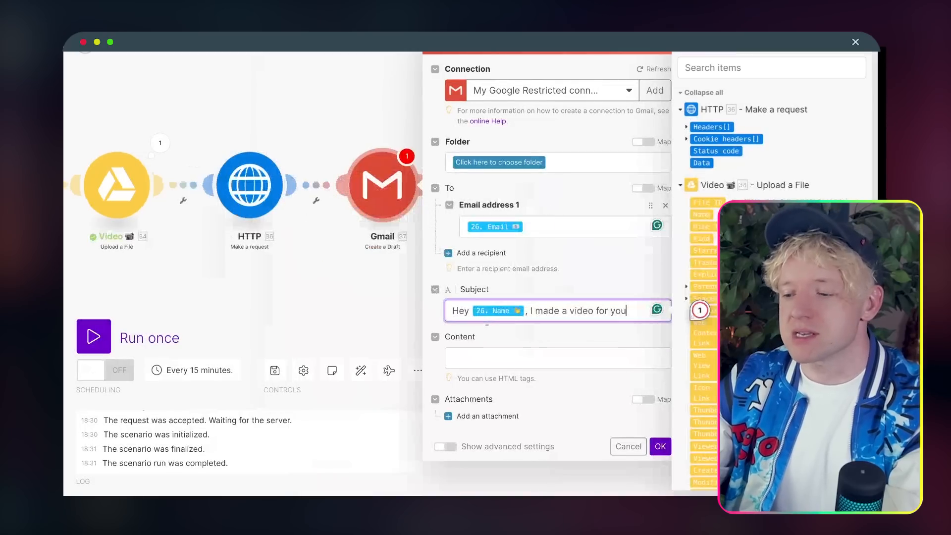
pyautogui.click(504, 358)
pyautogui.hotkey('ctrl', 'v')
pyautogui.scroll(-2, 551, 388)
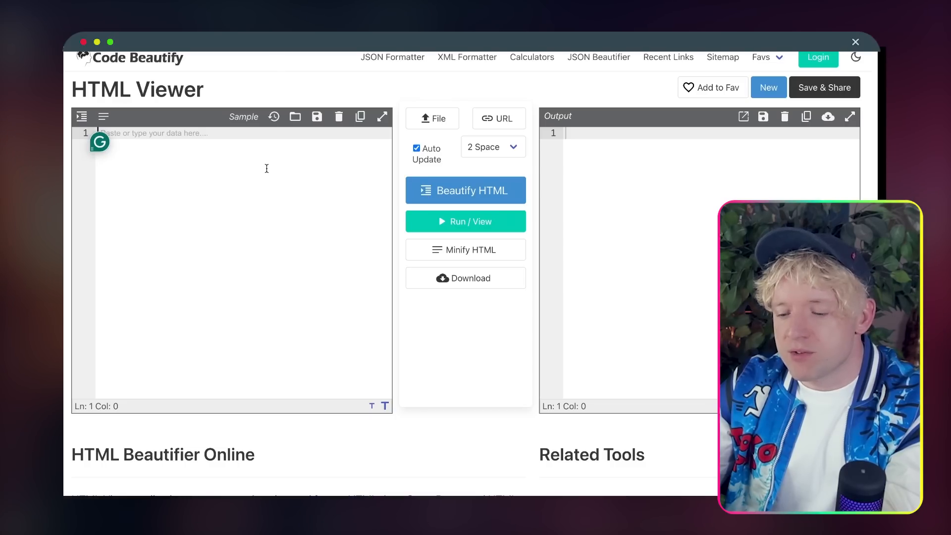
pyautogui.write('<!DOCTYPE html> <html lang="en"> <head>     <meta charset="UTF-8">     <meta name="viewport" content="width=device-width, initial-scale=1.0">     <title>Email from Jack</title> </head> <body style="font-family: Arial, sans-serif; line-height: 1.6; color: #333;">     <p>Hey {{13.`Name 👋`}},</p>      <p>I love what you\'re doing, and I\'d like to help.</p>      <p>Here\'s a quick video I recorded: <a href="{{2.data[].url}}" style="color: #0066cc; text-decoration: none;">Watch Video</a></p>      <p>All the best,<br>     <strong>Jack</strong></p> </body> </html>')
pyautogui.moveTo(662, 229); pyautogui.dragTo(544, 141)
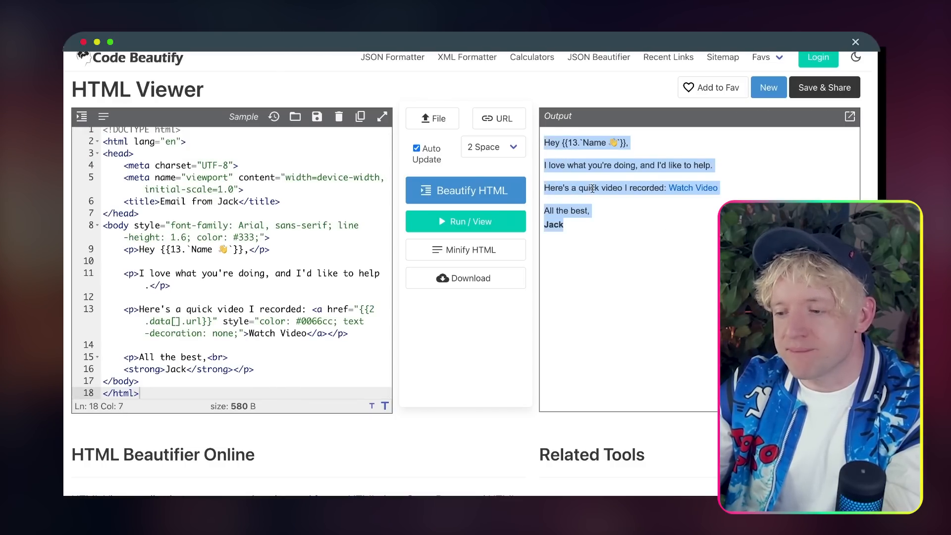
pyautogui.click(602, 203)
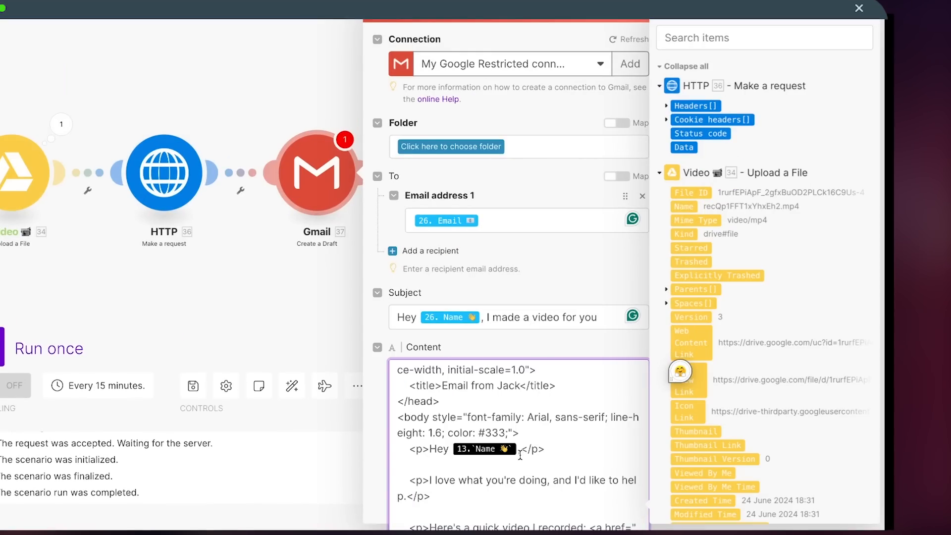
# Step: Swap the greeting's 13. Name reference for the record's 26. Name
pyautogui.click(560, 427)
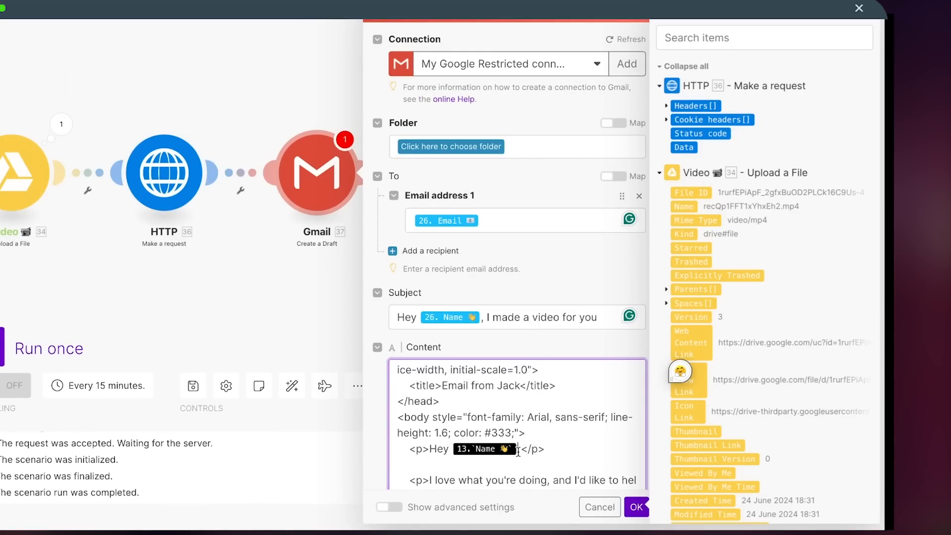
pyautogui.press('BackSpace')
pyautogui.scroll(-15, 769, 412)
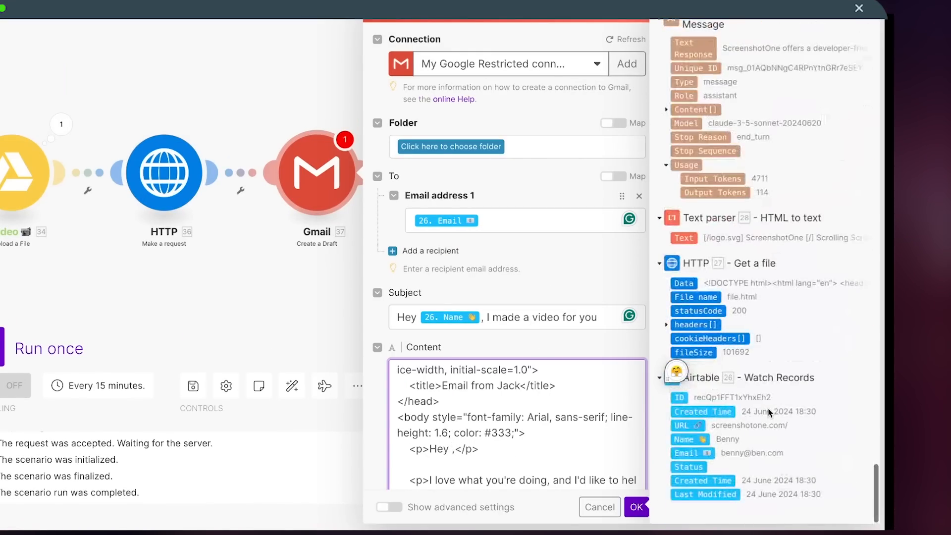
pyautogui.click(689, 439)
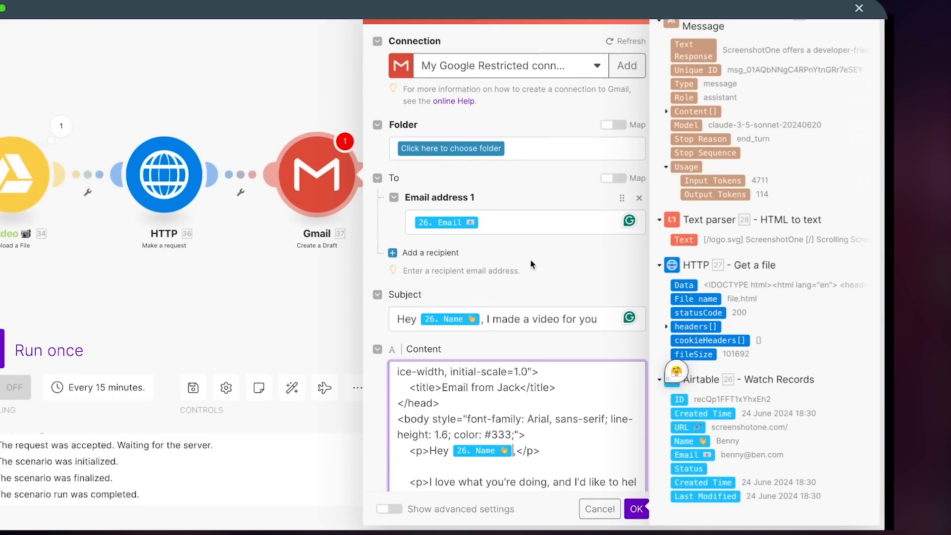
# Step: Store the draft in the Drafts folder and save the Gmail module
pyautogui.click(462, 146)
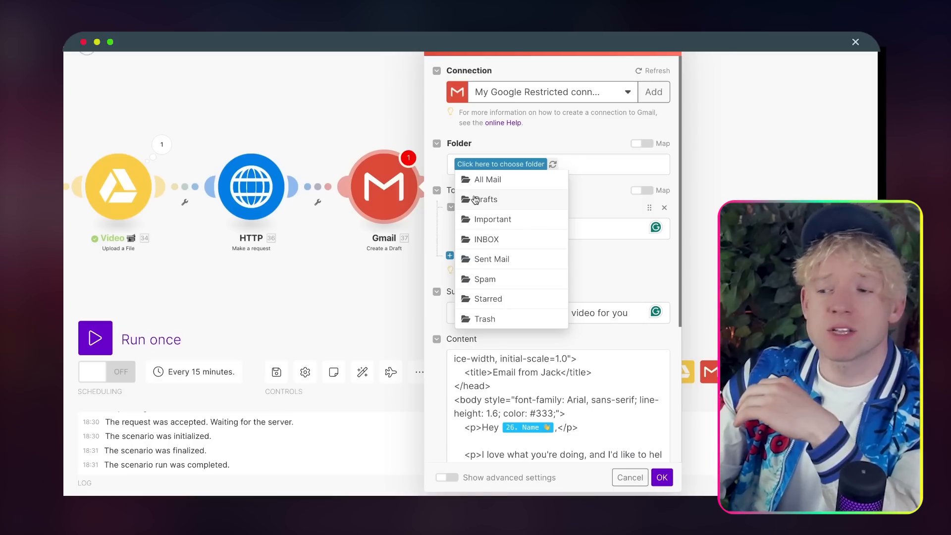
pyautogui.click(486, 204)
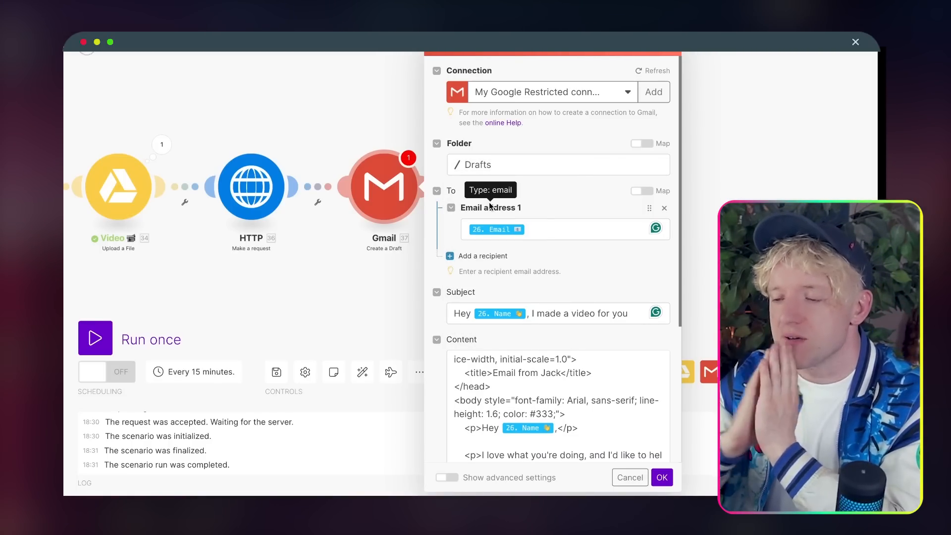
pyautogui.scroll(-5, 569, 256)
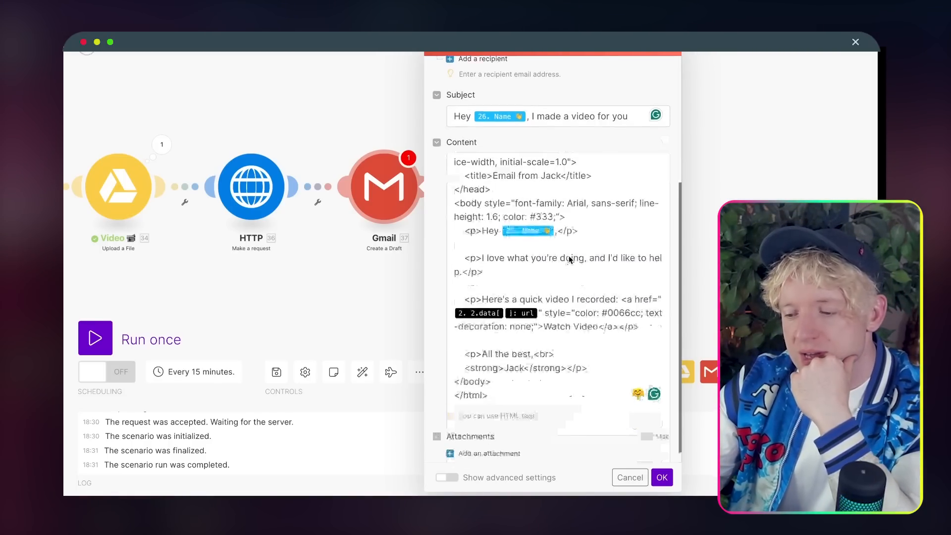
pyautogui.click(664, 478)
pyautogui.scroll(-3, 447, 268)
pyautogui.moveTo(448, 268); pyautogui.dragTo(767, 233)
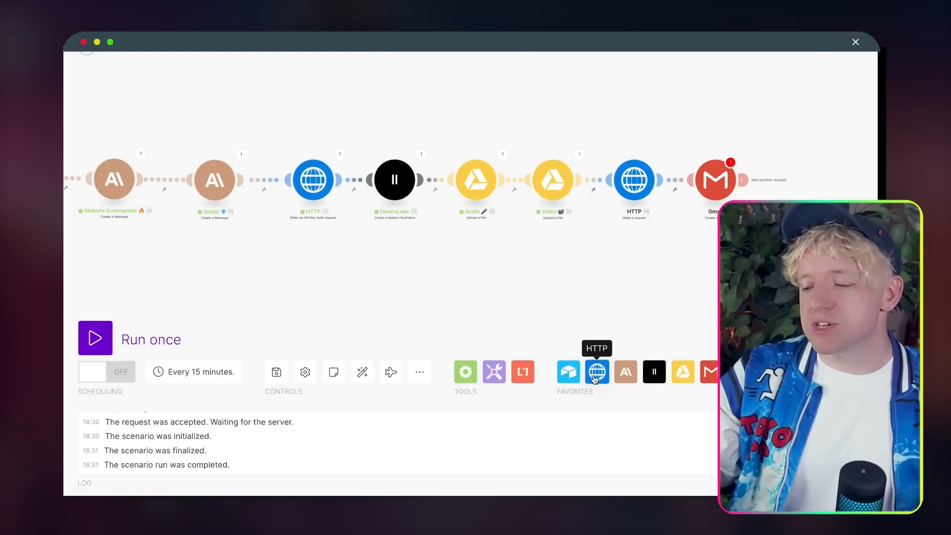
pyautogui.moveTo(486, 281); pyautogui.dragTo(613, 280)
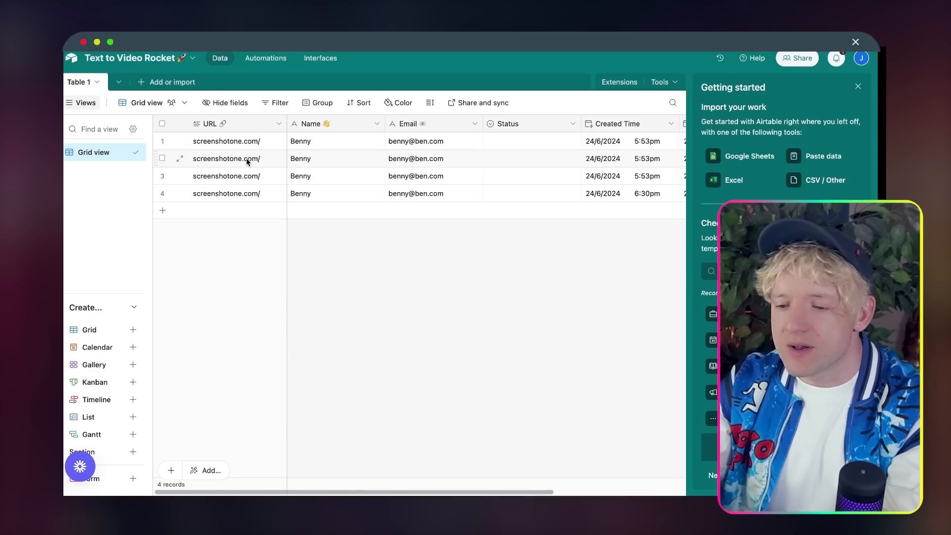
# Step: Copy row 4's URL, Name and Email into a new fifth record
pyautogui.moveTo(229, 193); pyautogui.dragTo(432, 193)
pyautogui.press('super+c')
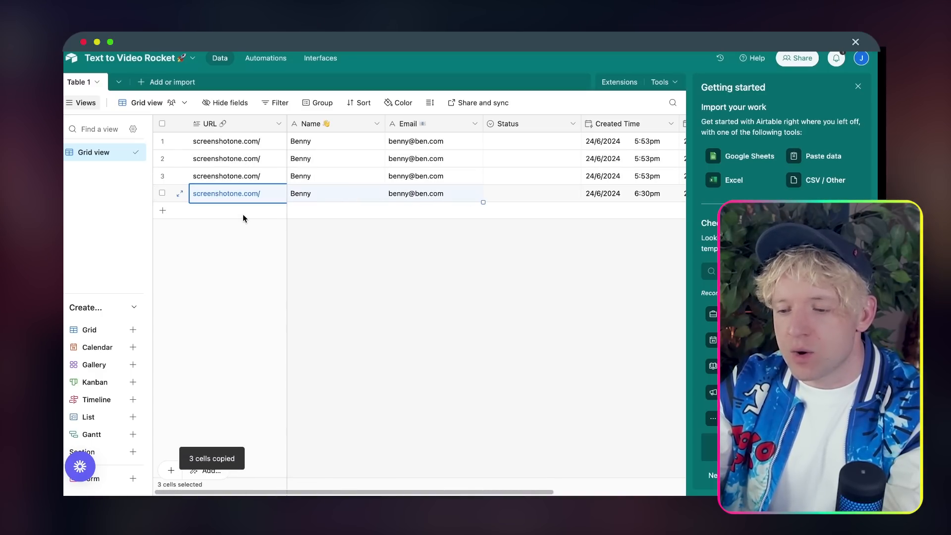
pyautogui.click(241, 214)
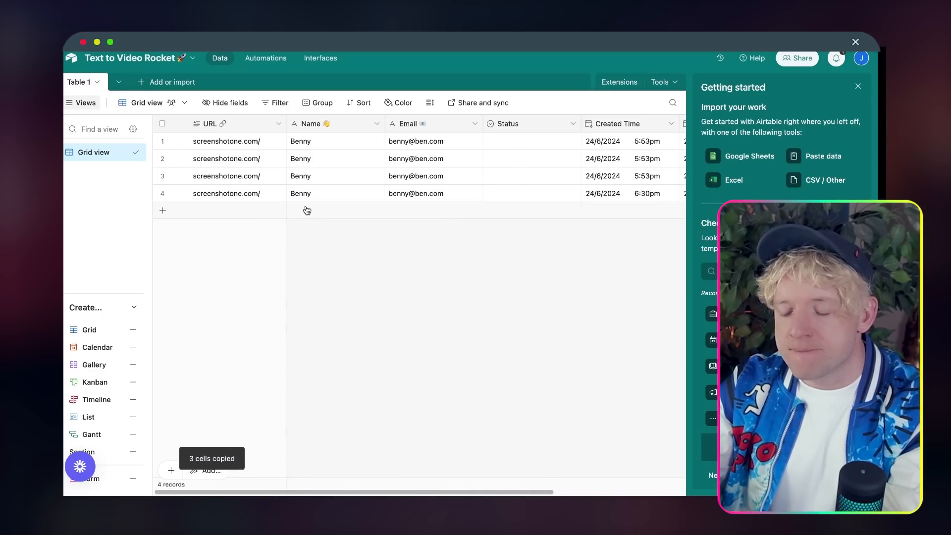
pyautogui.click(236, 212)
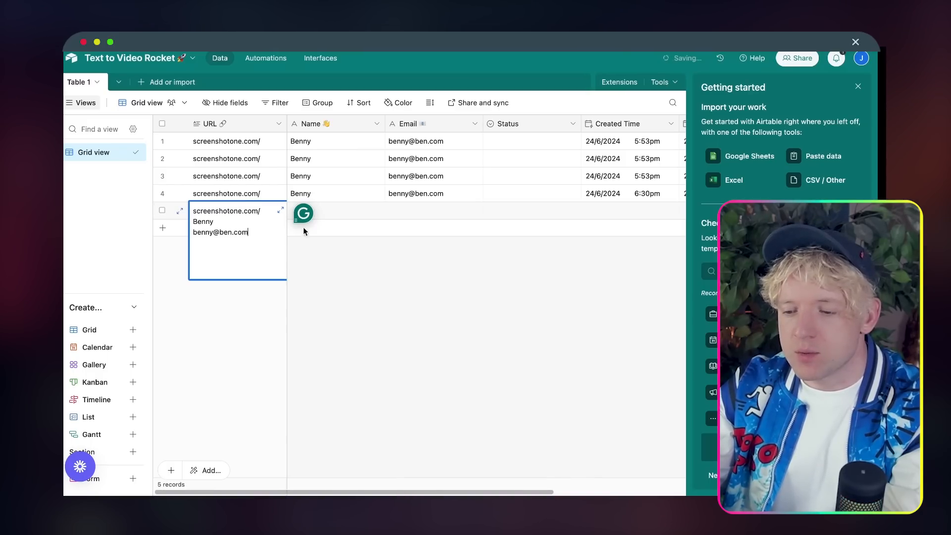
pyautogui.click(303, 251)
pyautogui.click(241, 214)
pyautogui.press('super+v')
pyautogui.click(307, 274)
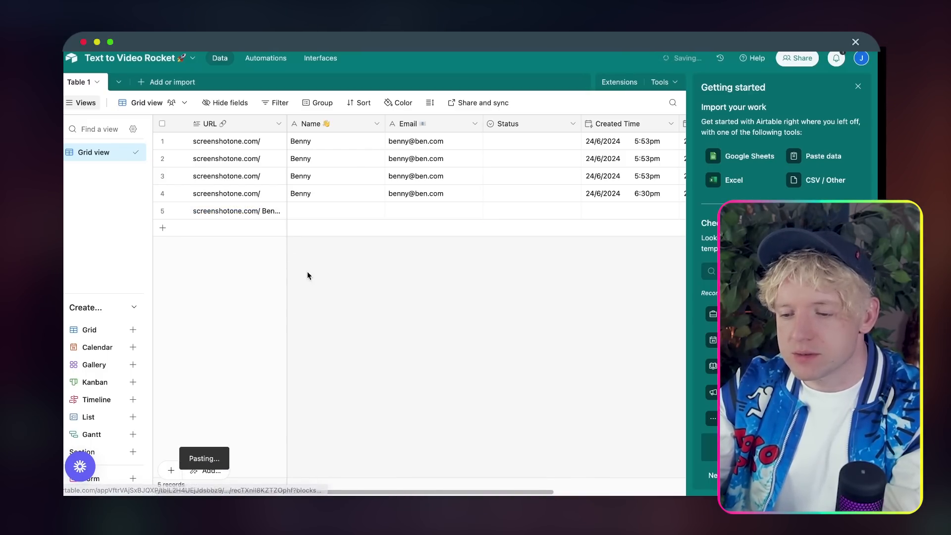
pyautogui.click(244, 214)
pyautogui.press('BackSpace')
pyautogui.press('super+v')
pyautogui.click(384, 284)
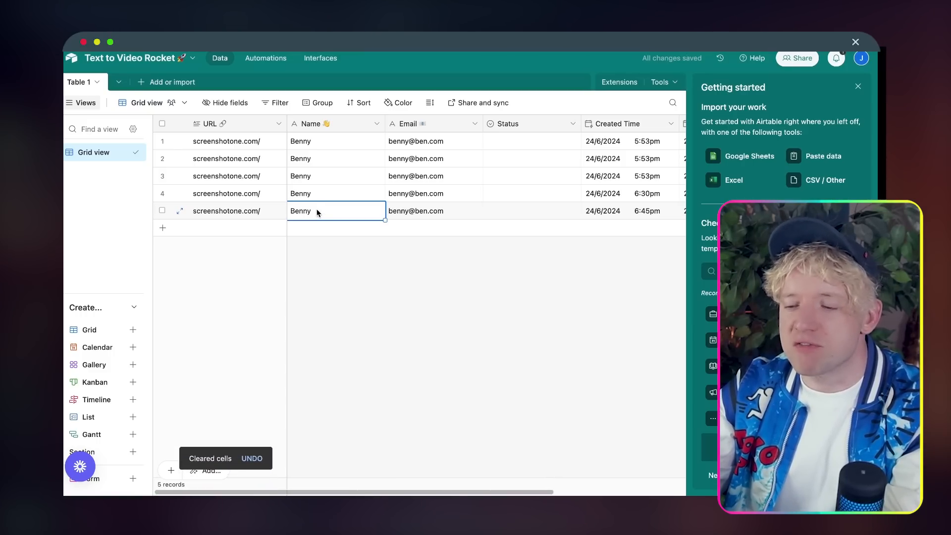
# Step: Give the fifth record a new first name and run the Make scenario once
pyautogui.doubleClick(317, 213)
pyautogui.write('Dexter')
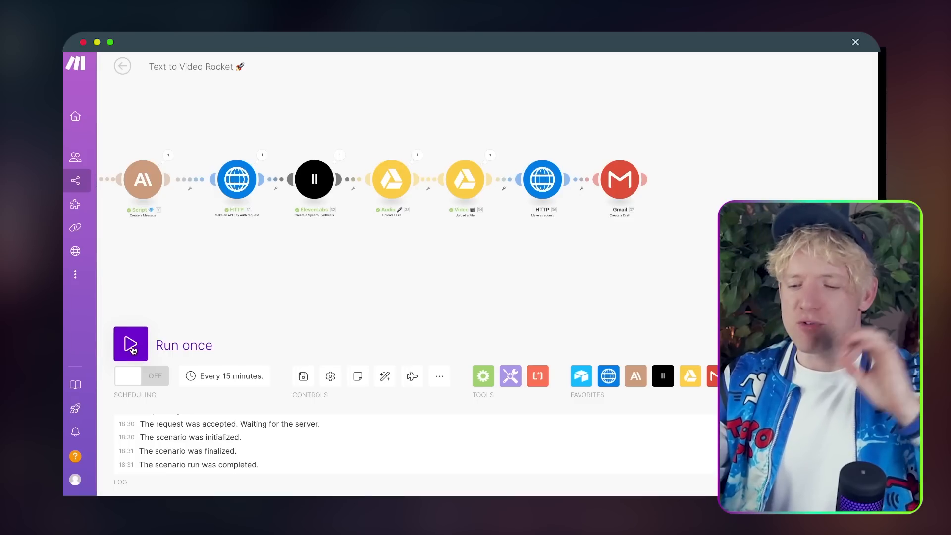
pyautogui.click(131, 347)
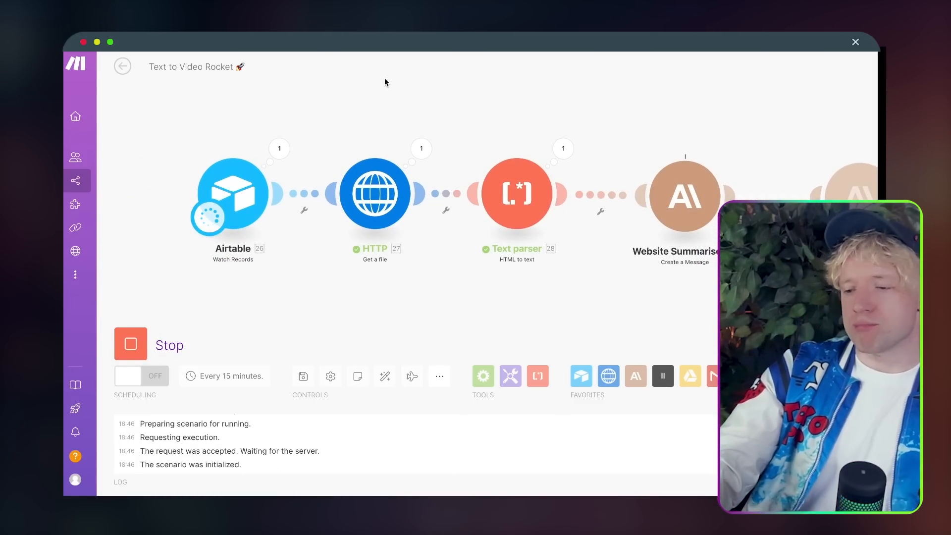
# Step: Inspect the Website Summariser and Script outputs as the run proceeds through to Gmail
pyautogui.scroll(-5, 361, 96)
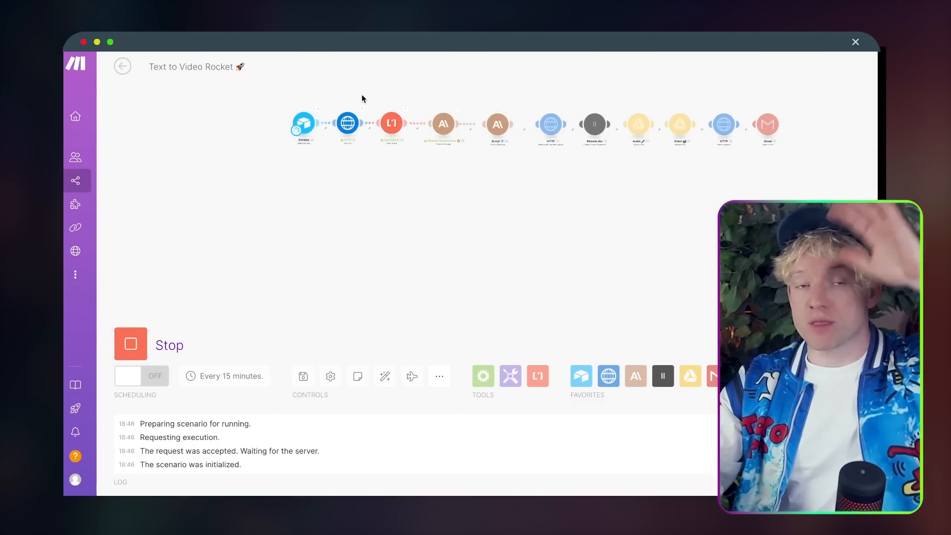
pyautogui.moveTo(361, 98); pyautogui.dragTo(361, 116)
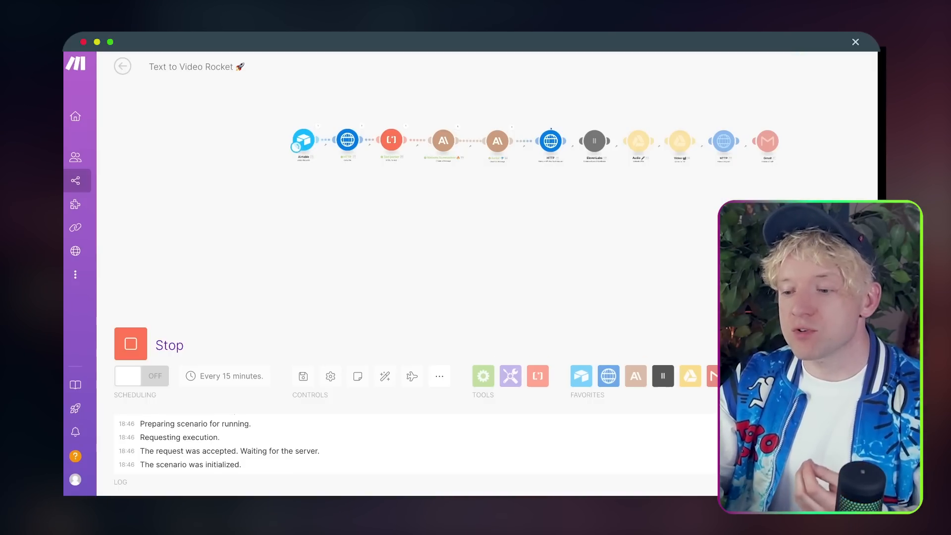
pyautogui.scroll(5, 403, 161)
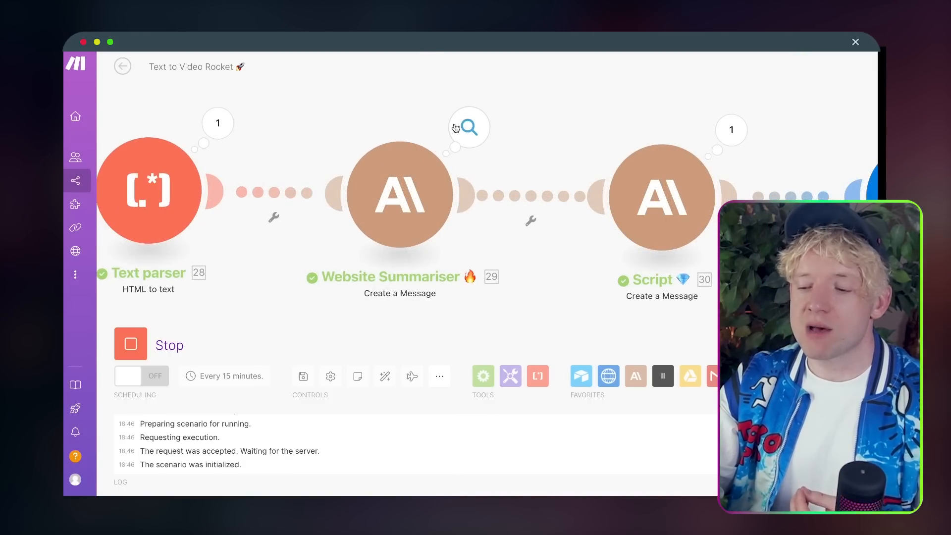
pyautogui.scroll(-3, 537, 109)
pyautogui.scroll(-2, 501, 119)
pyautogui.click(500, 118)
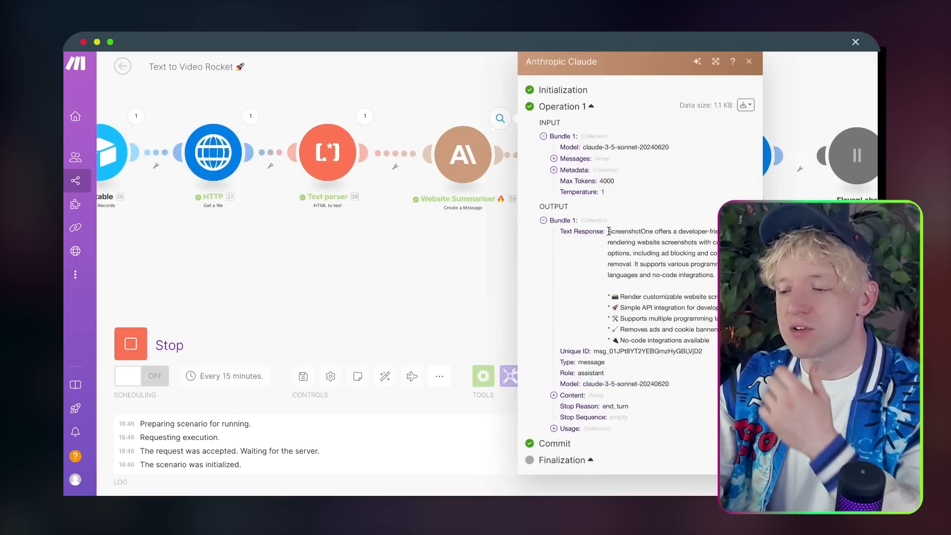
pyautogui.moveTo(835, 291); pyautogui.dragTo(488, 293)
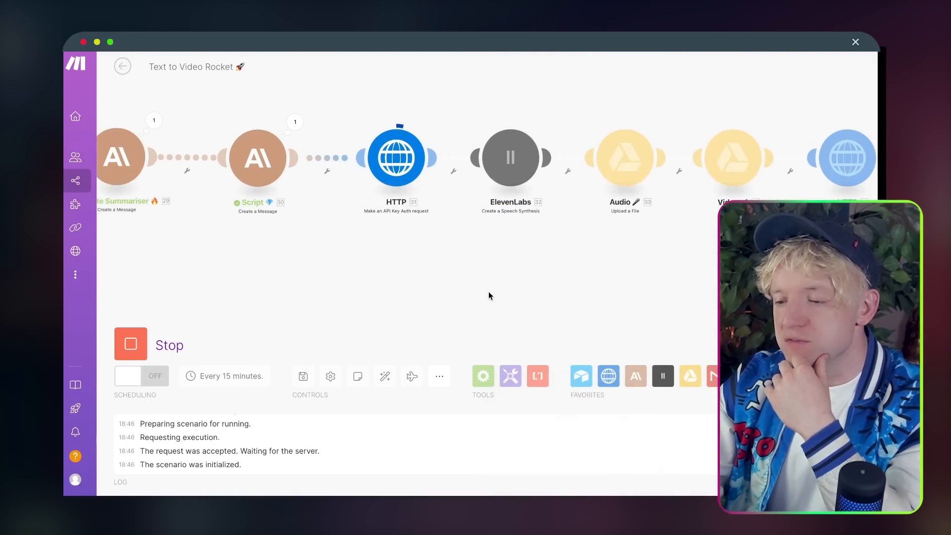
pyautogui.click(295, 122)
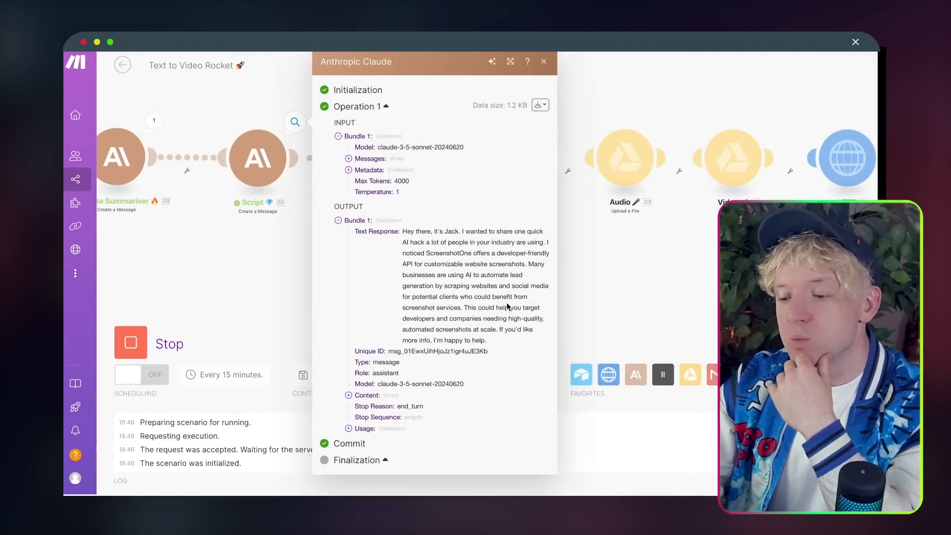
pyautogui.click(619, 272)
pyautogui.moveTo(623, 272); pyautogui.dragTo(553, 274)
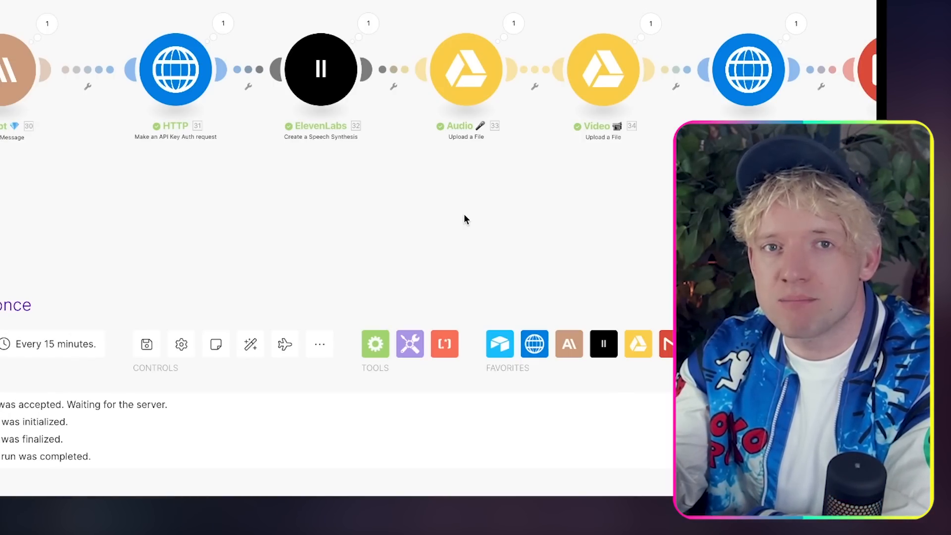
pyautogui.moveTo(464, 219); pyautogui.dragTo(210, 219)
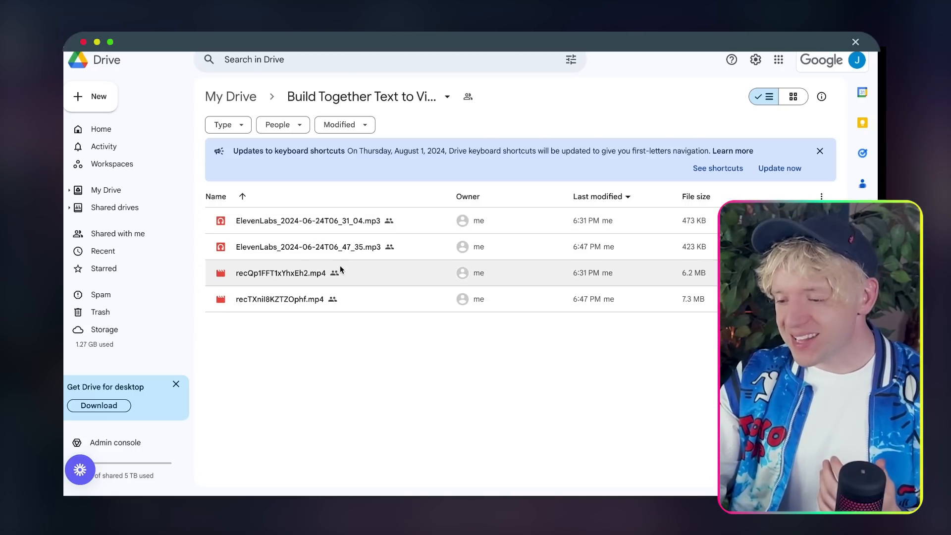
# Step: Play the 6:47 PM voiceover ElevenLabs_2024-06-24T06_47_35.mp3 in the Drive folder's audio preview
pyautogui.click(320, 247)
pyautogui.doubleClick(320, 247)
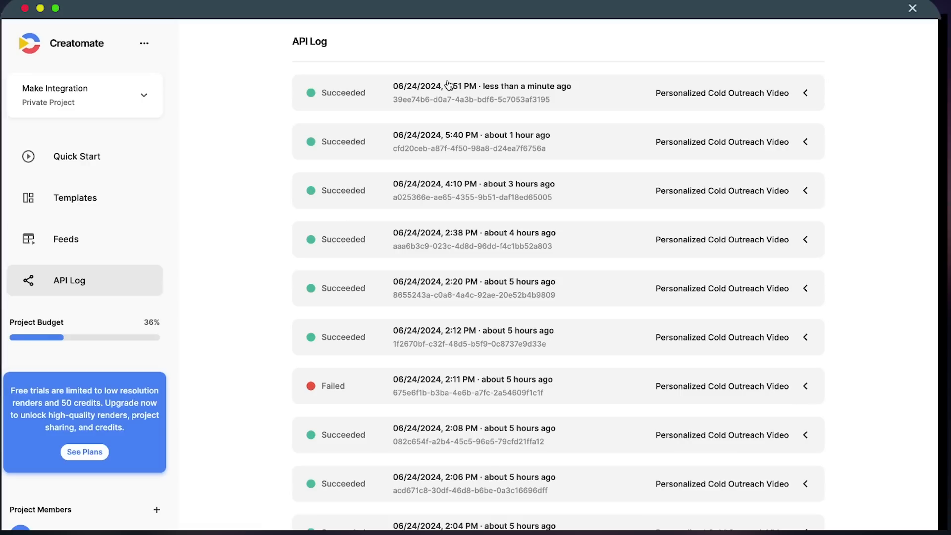
# Step: Expand the top Succeeded render, play and pause its 31-second greeting video, and select the Render Time
pyautogui.click(449, 85)
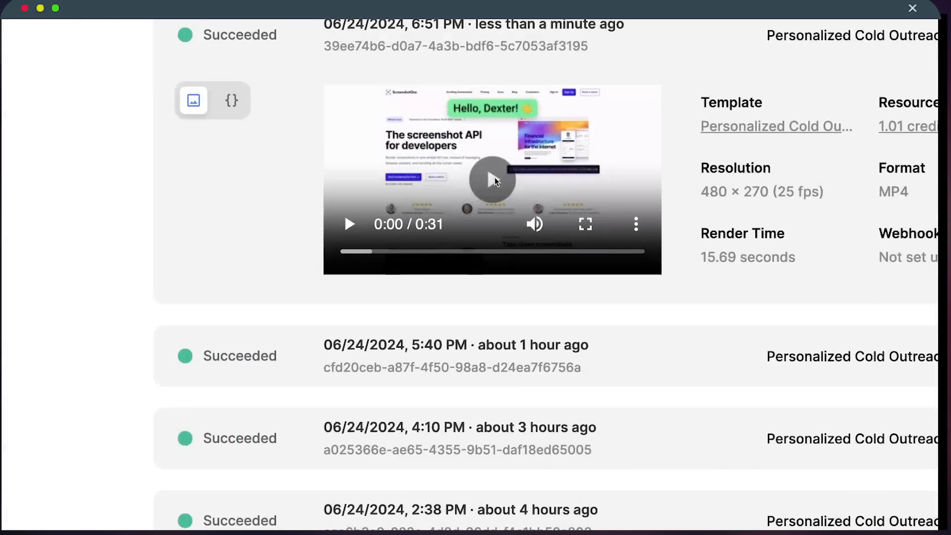
pyautogui.click(489, 184)
pyautogui.hscroll(2, 525, 201)
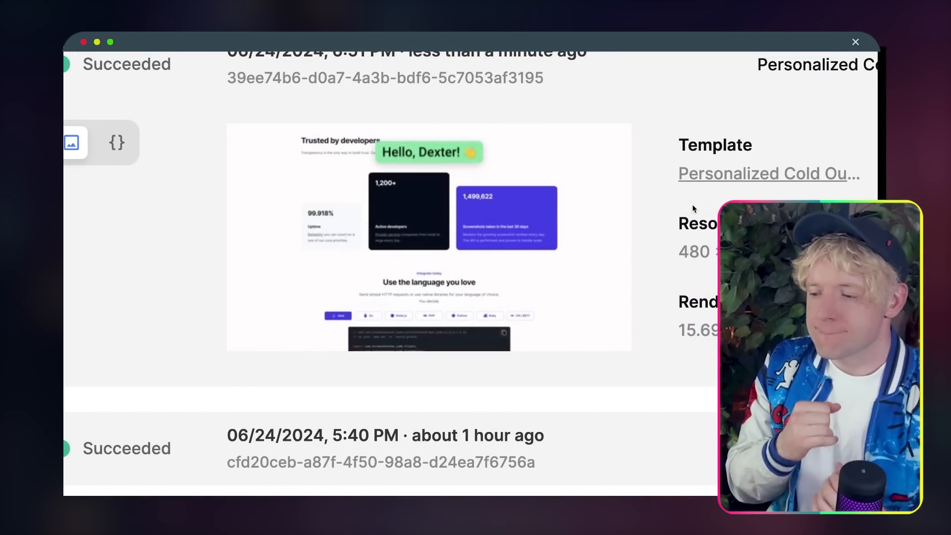
pyautogui.scroll(-3, 692, 205)
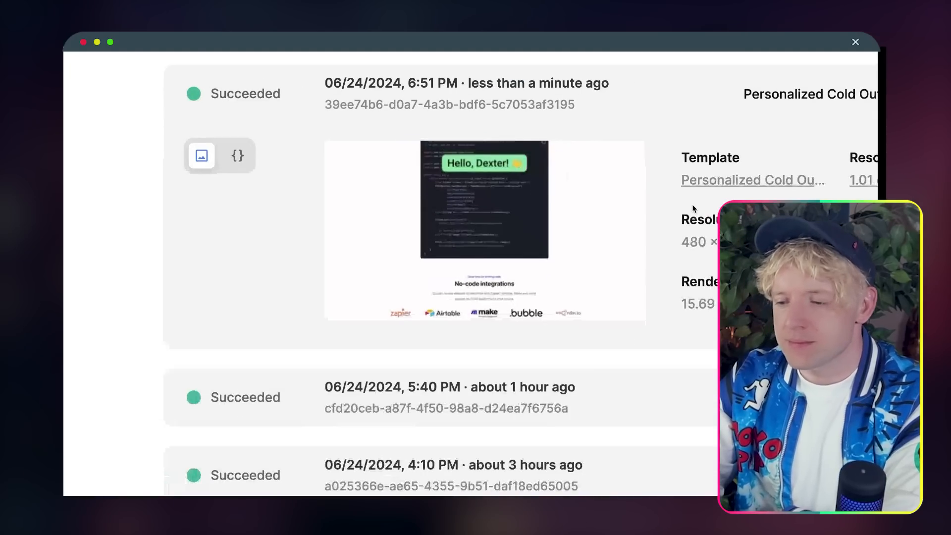
pyautogui.moveTo(585, 227)
pyautogui.hscroll(2, 586, 226)
pyautogui.hscroll(1, 586, 229)
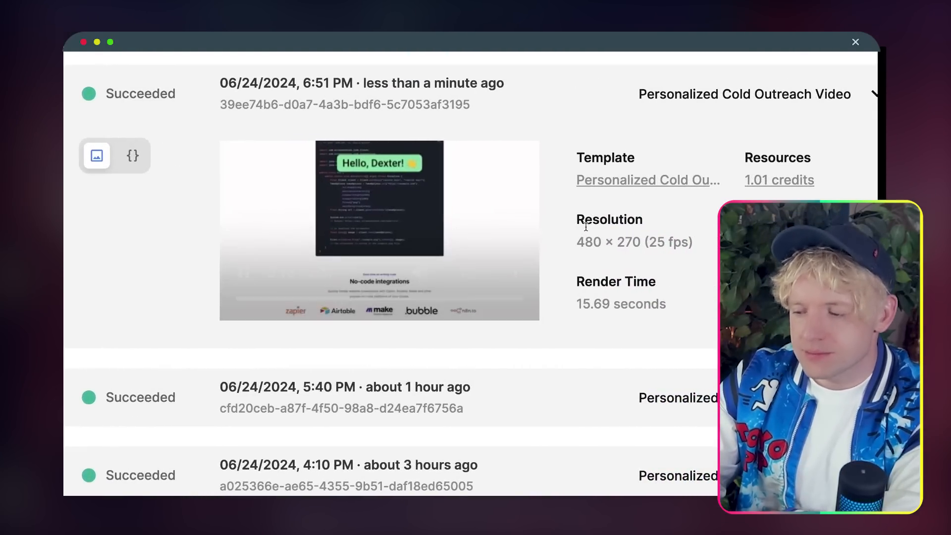
pyautogui.click(478, 210)
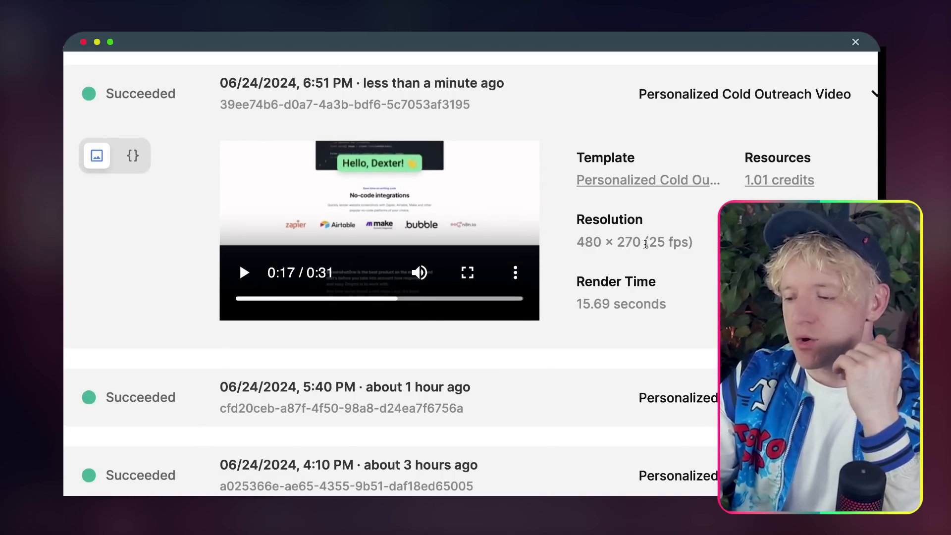
pyautogui.moveTo(666, 296); pyautogui.dragTo(568, 308)
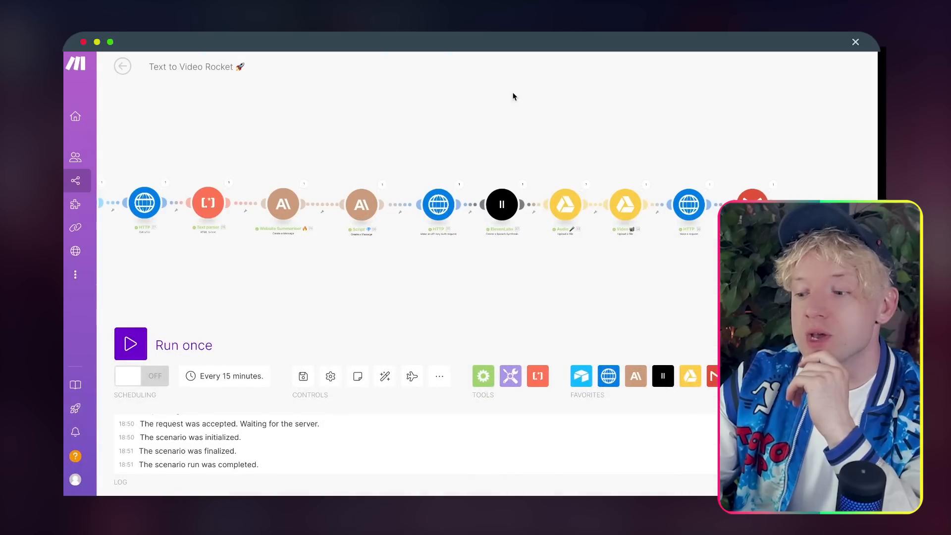
# Step: Shift the Gmail module further right of the HTTP module, leaving space on the HTTP–Gmail link
pyautogui.moveTo(512, 93); pyautogui.dragTo(425, 106)
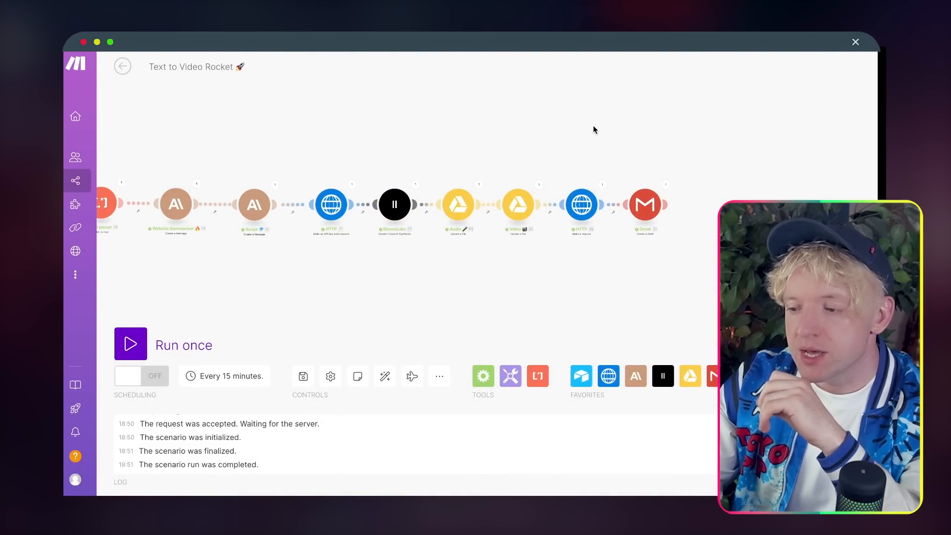
pyautogui.scroll(5, 595, 129)
pyautogui.scroll(-3, 478, 140)
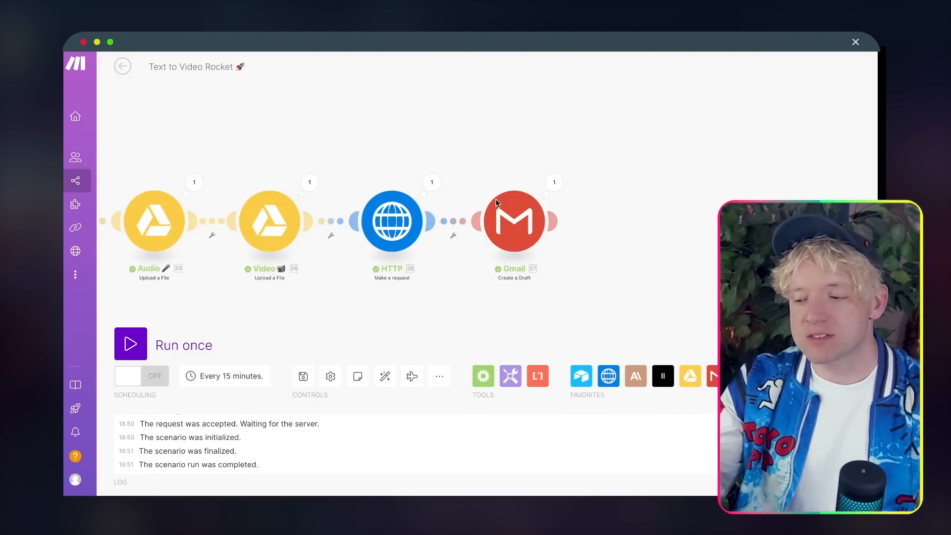
pyautogui.moveTo(495, 198); pyautogui.dragTo(634, 198)
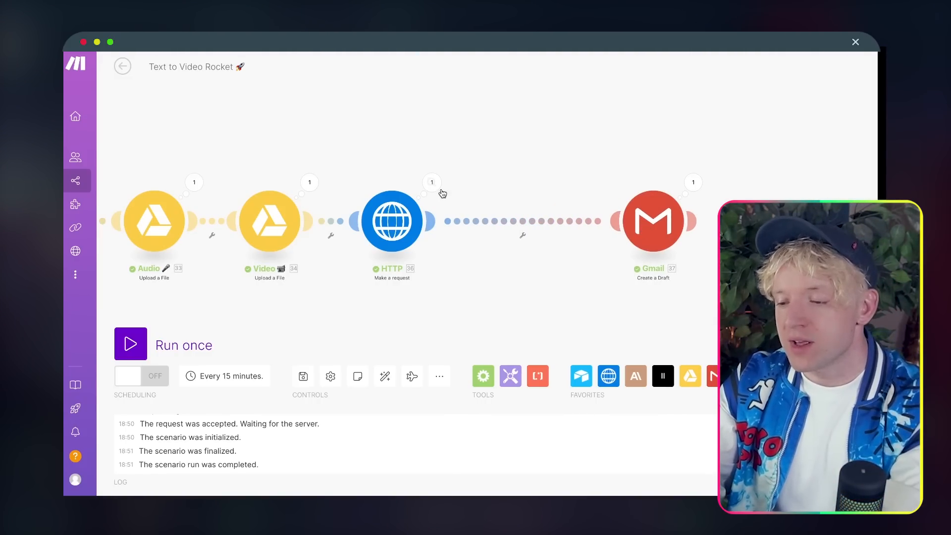
pyautogui.rightClick(544, 231)
# Step: Unlink HTTP from Gmail and add a Tools > Sleep module after the HTTP request
pyautogui.click(563, 251)
pyautogui.click(431, 220)
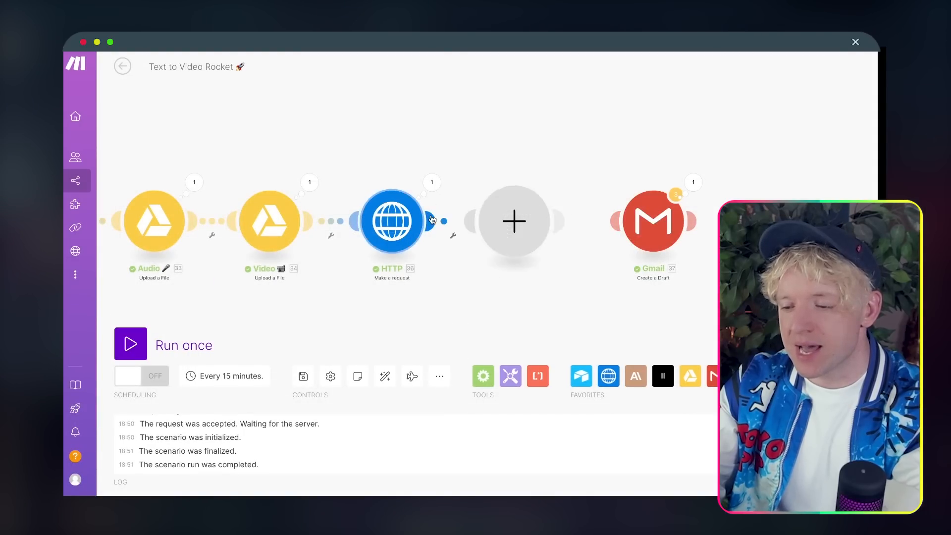
pyautogui.write('sleeper')
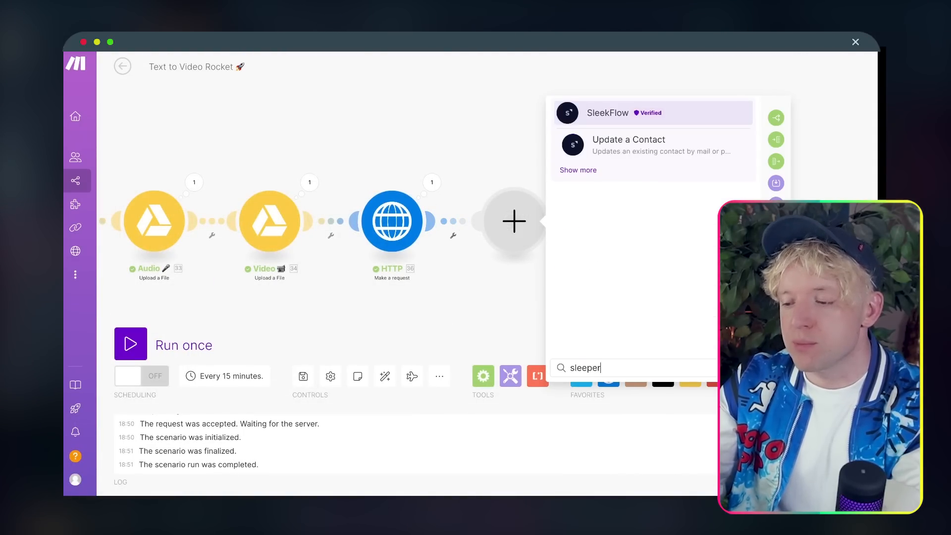
pyautogui.press('BackSpace')
pyautogui.press('BackSpace')
pyautogui.press('BackSpace')
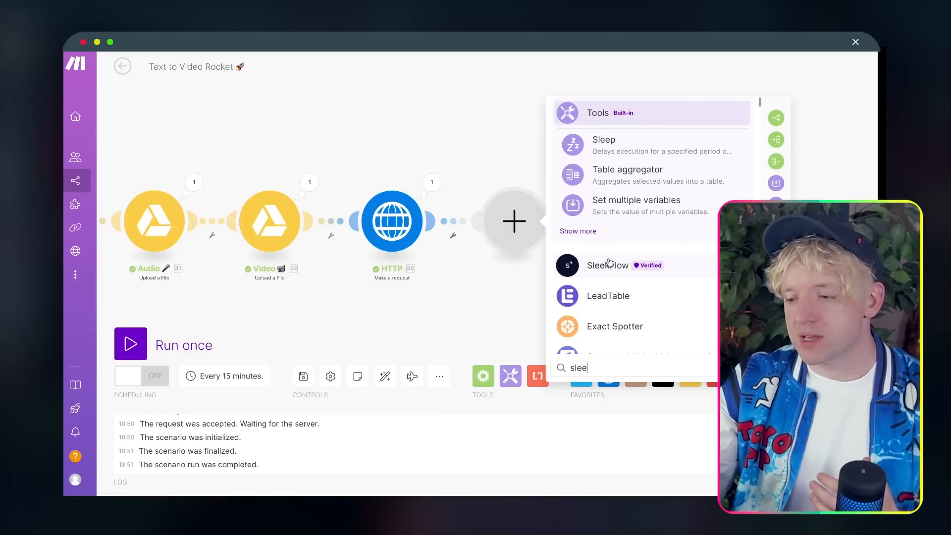
pyautogui.click(626, 146)
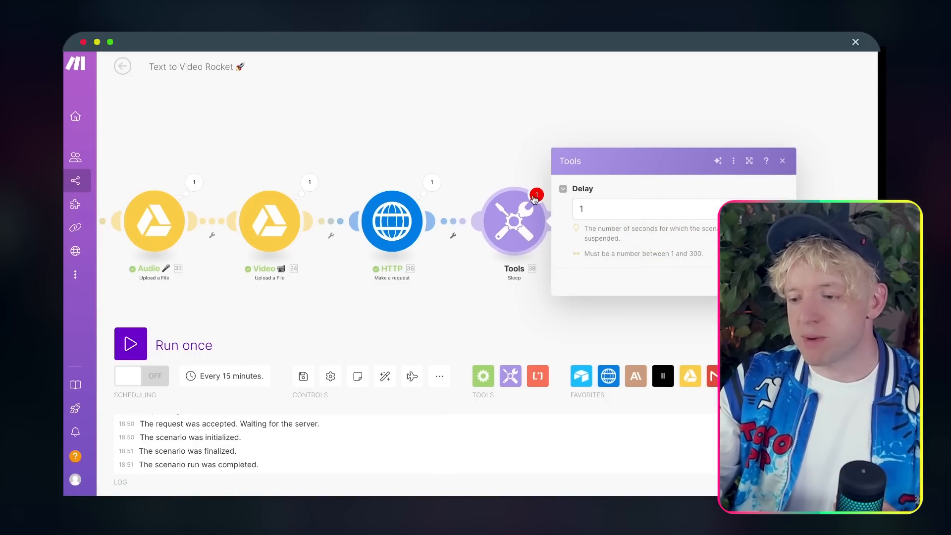
# Step: Set the Sleep module's Delay to 60 seconds
pyautogui.click(615, 199)
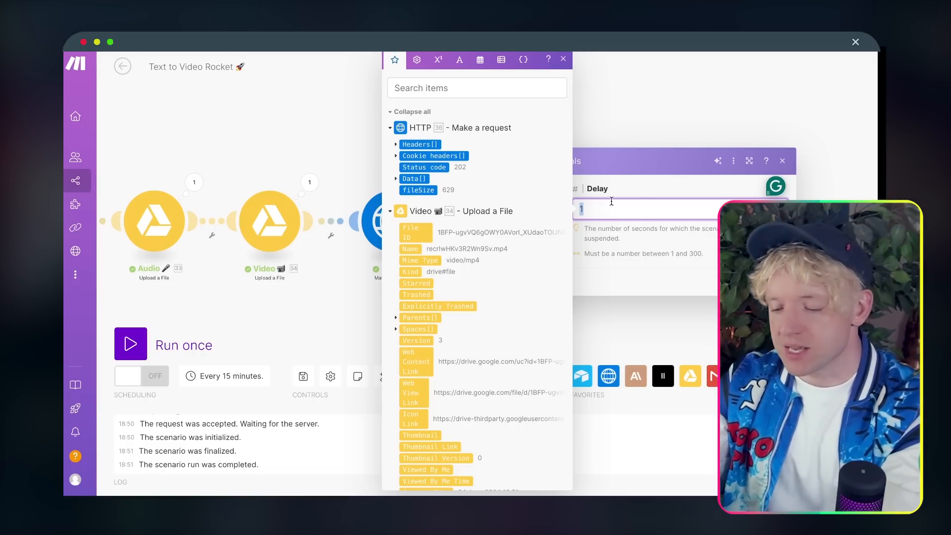
pyautogui.write('60')
pyautogui.press('Return')
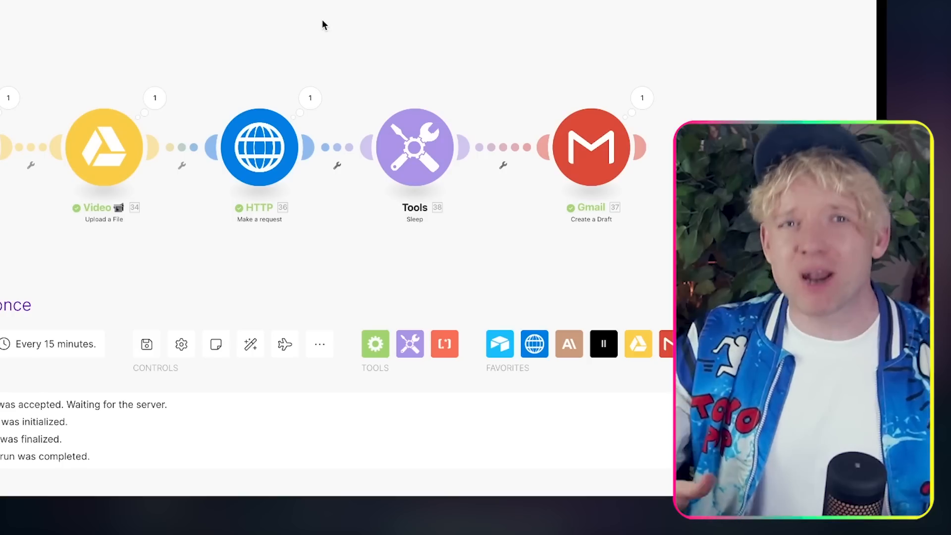
pyautogui.moveTo(322, 20); pyautogui.dragTo(571, 1)
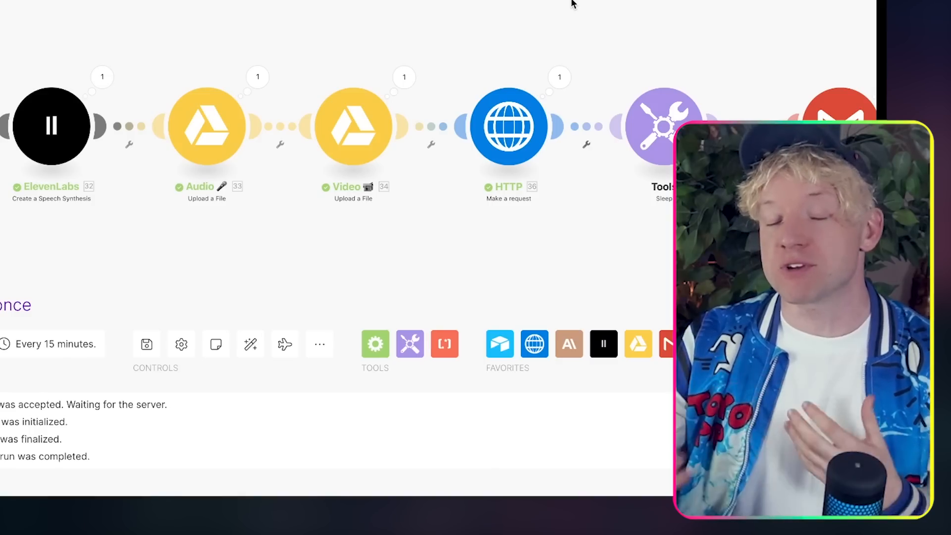